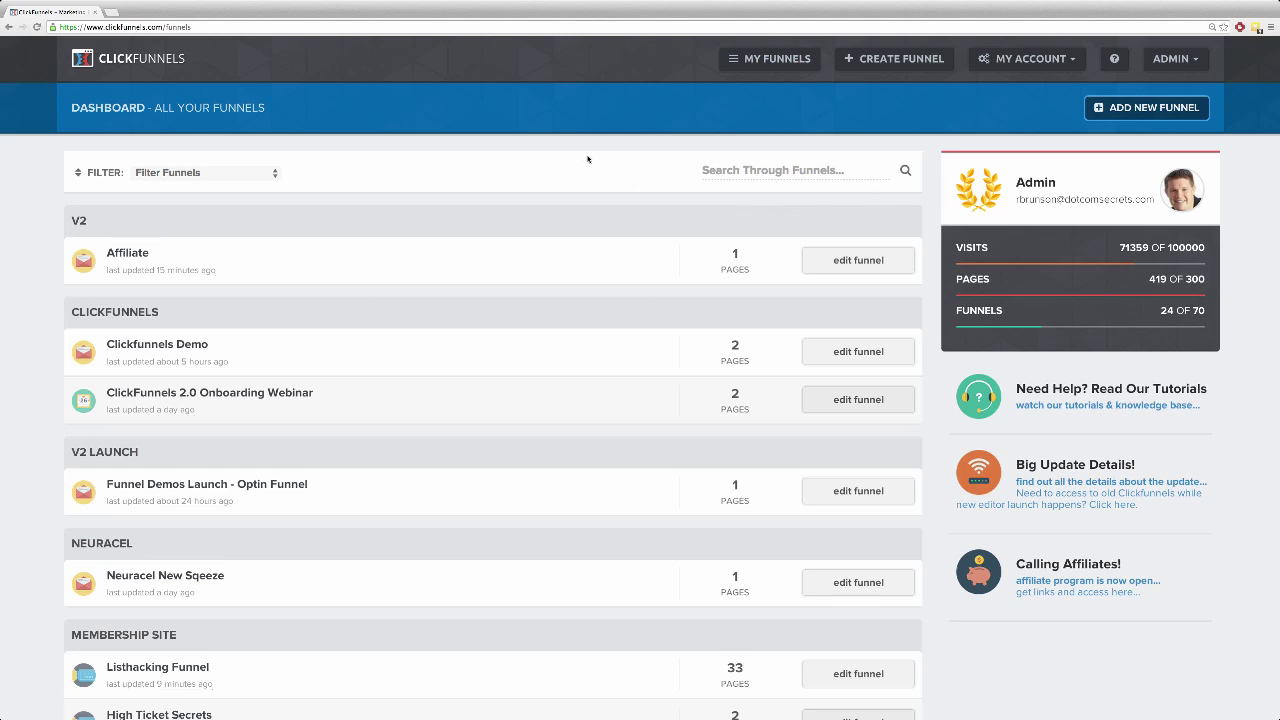
Open the funnel creation page and review the Optin Lead Capture Funnel type and its preview.
{"action": "left_click", "coordinate": [883, 60]}
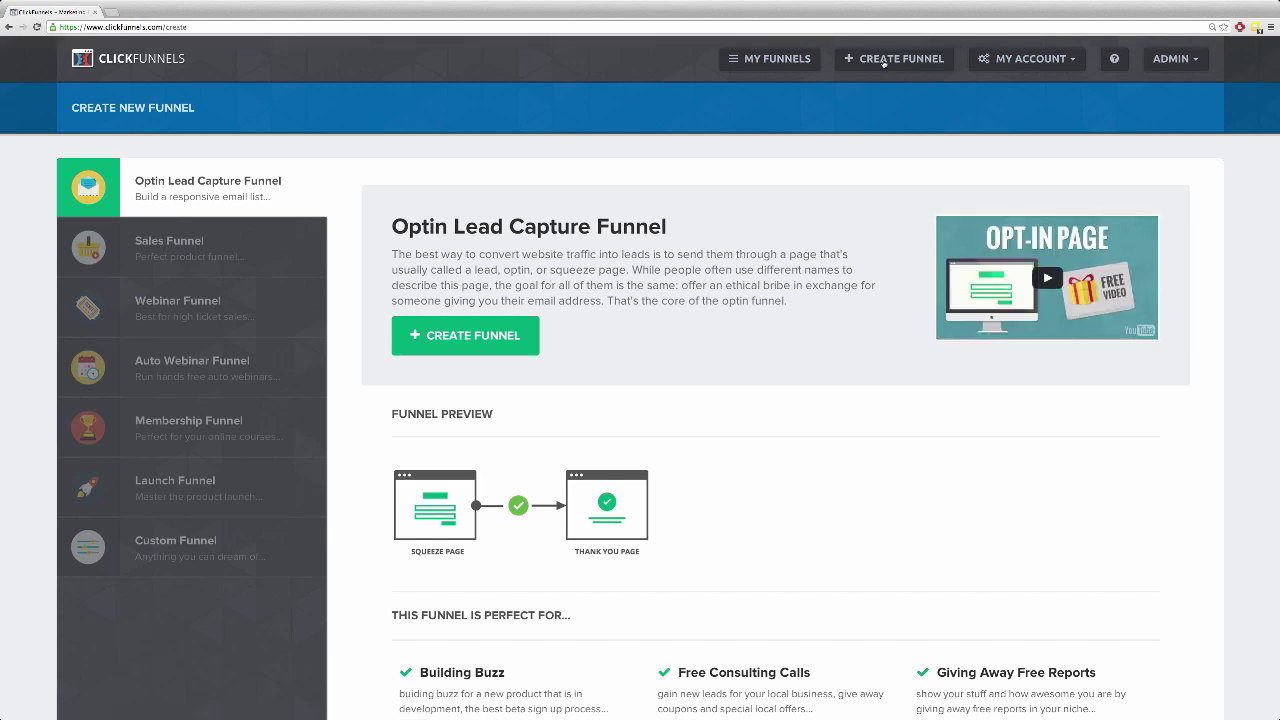
{"action": "left_click", "coordinate": [770, 58]}
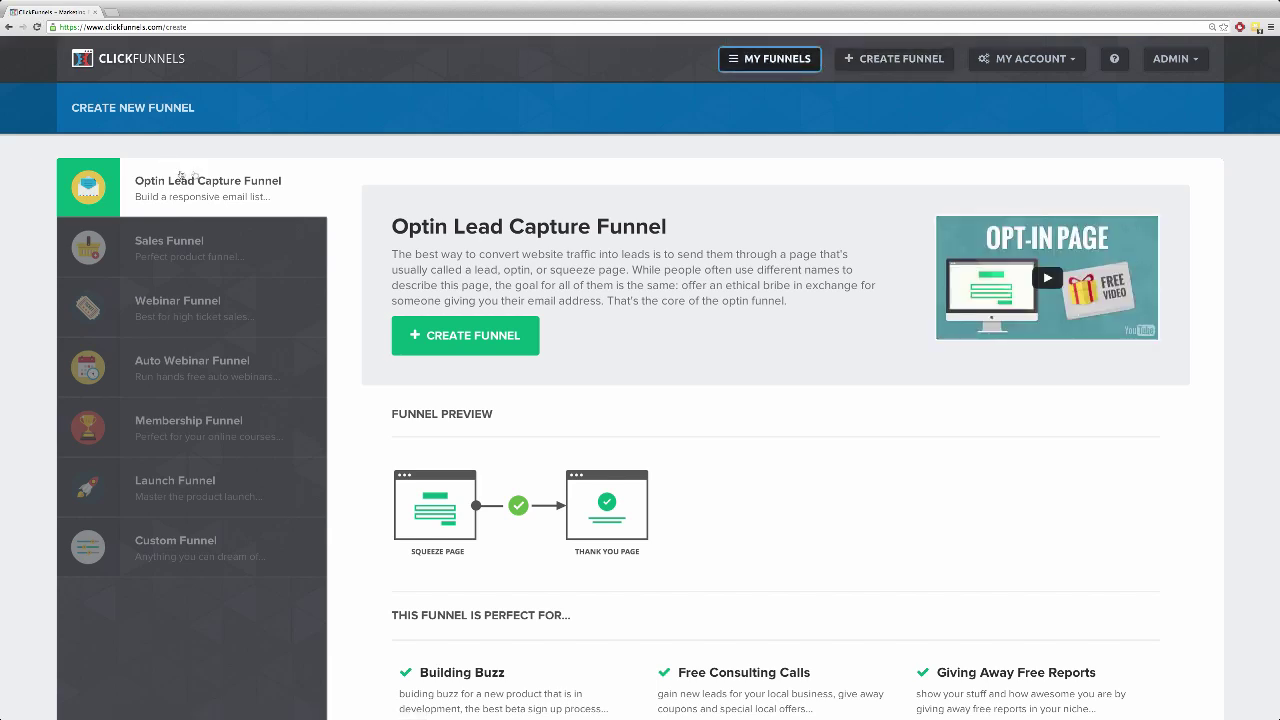
{"action": "left_click", "coordinate": [235, 176]}
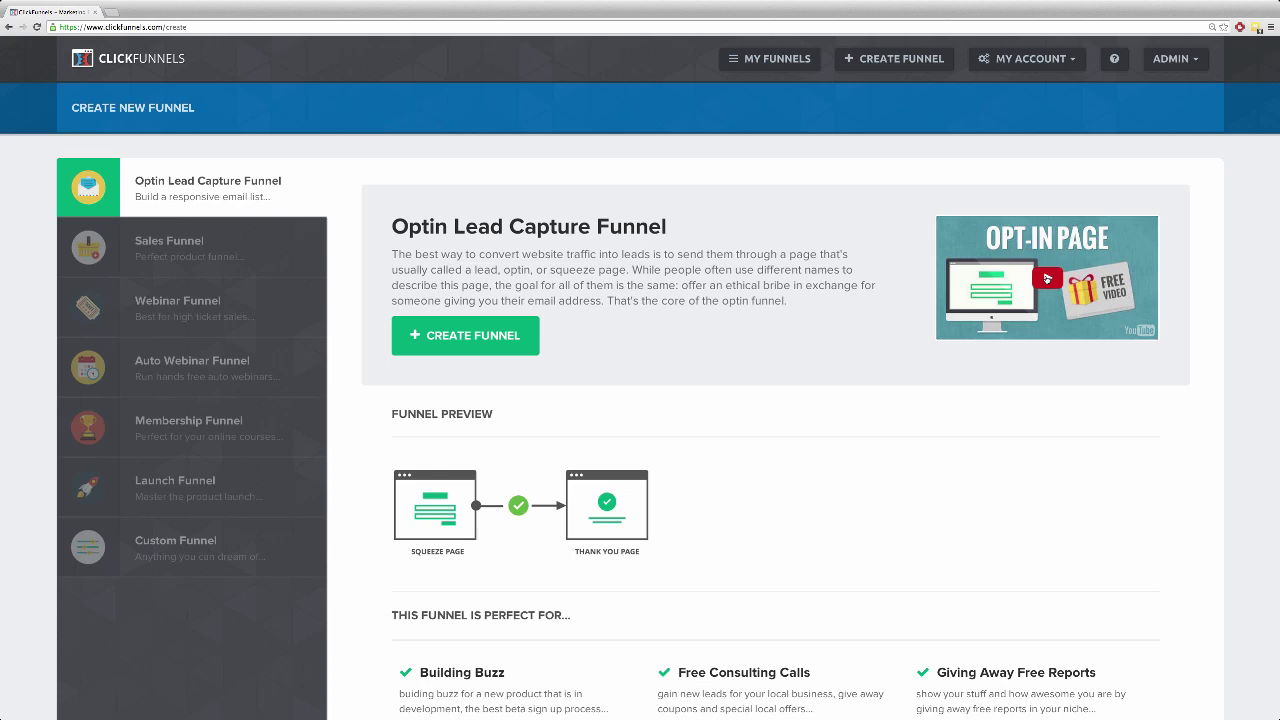
{"action": "double_click", "coordinate": [401, 414]}
{"action": "left_click", "coordinate": [401, 413]}
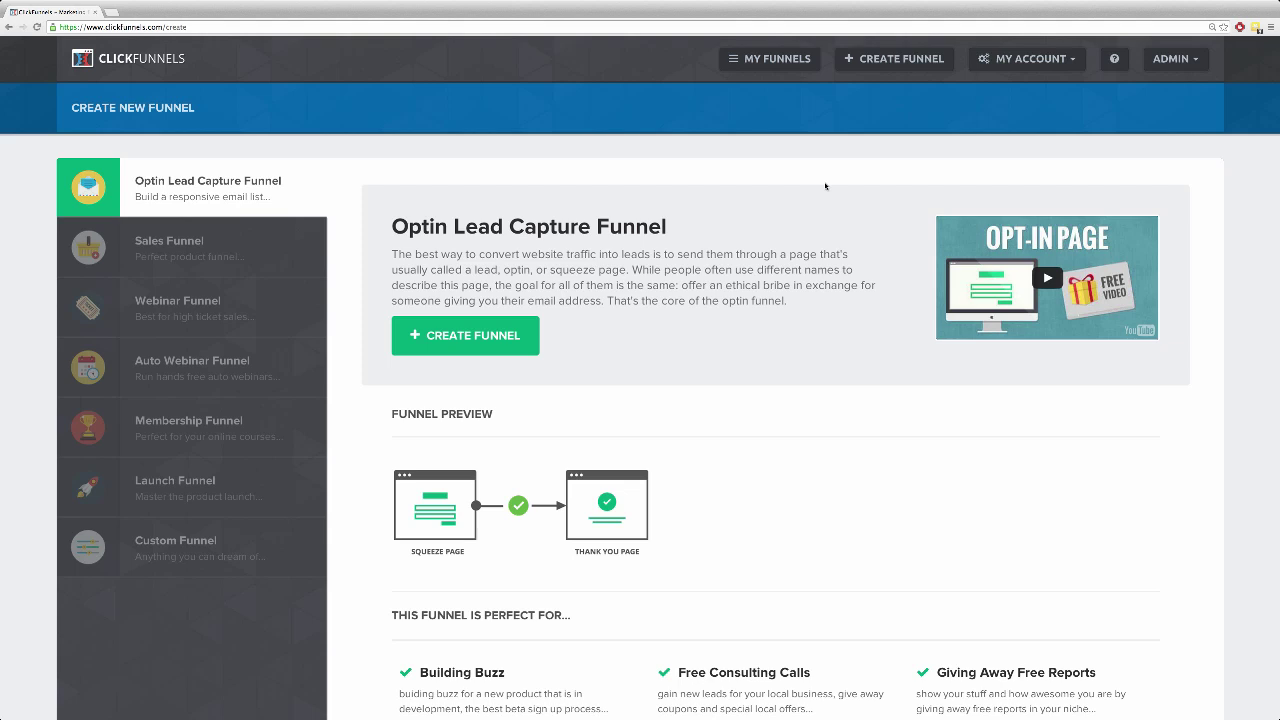
Open the account settings and go through the billing and SMTP sections to the email integrations.
{"action": "left_click", "coordinate": [1034, 62]}
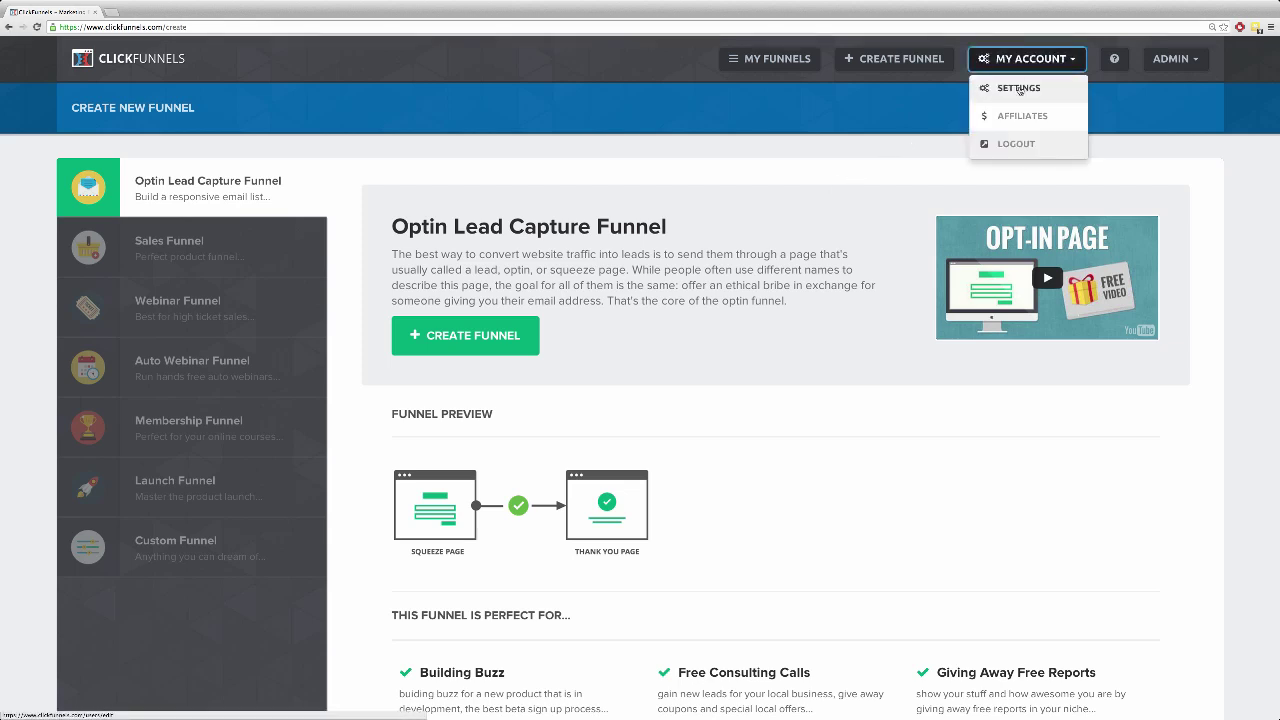
{"action": "left_click", "coordinate": [1019, 89]}
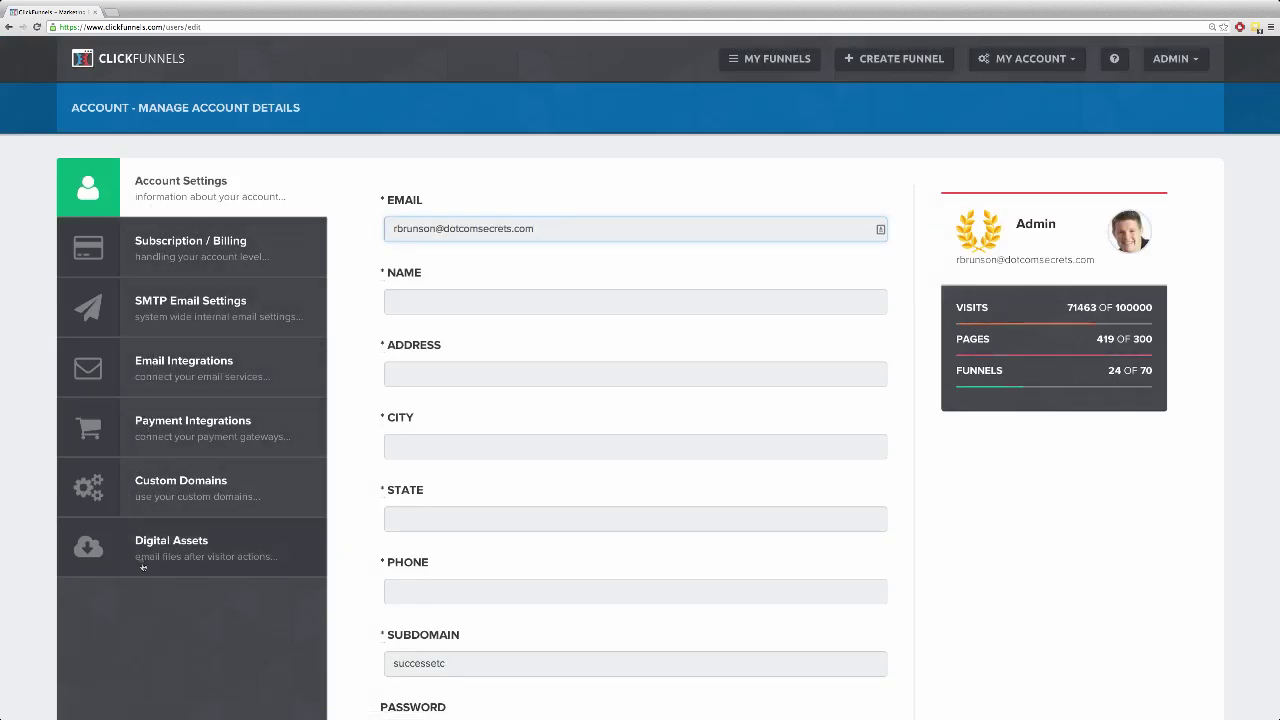
{"action": "left_click", "coordinate": [196, 250]}
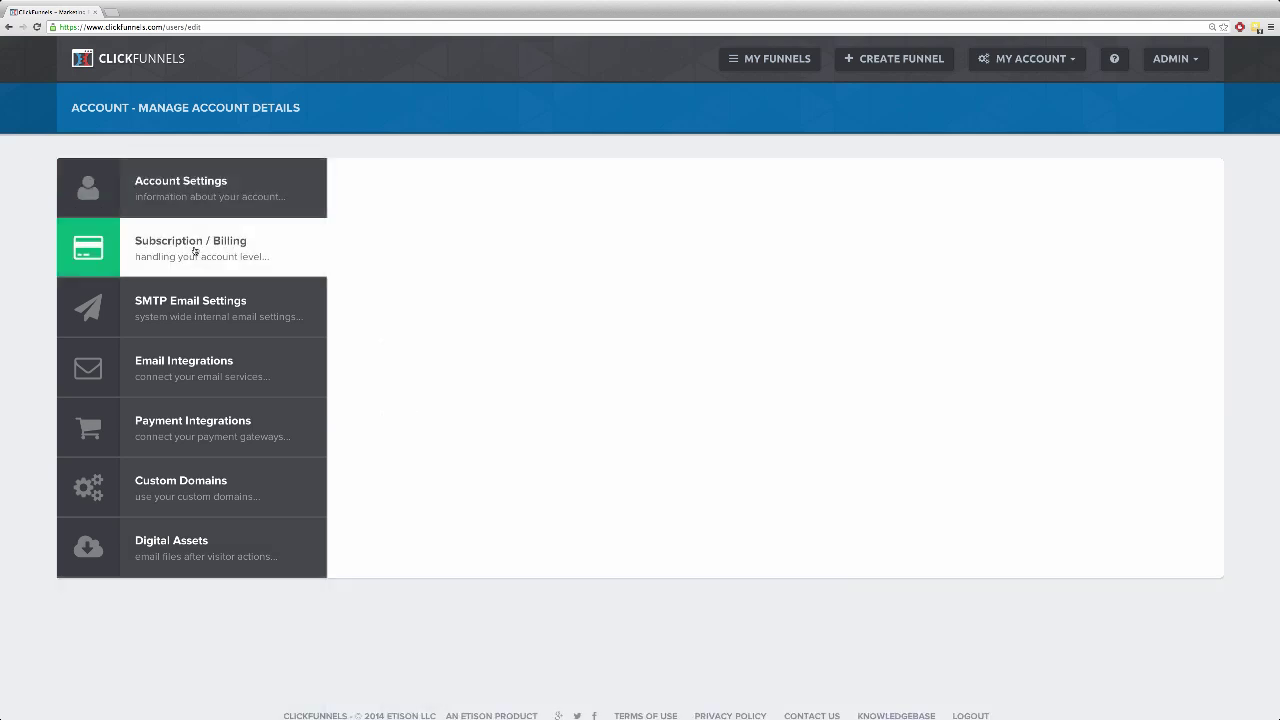
{"action": "left_click", "coordinate": [200, 305]}
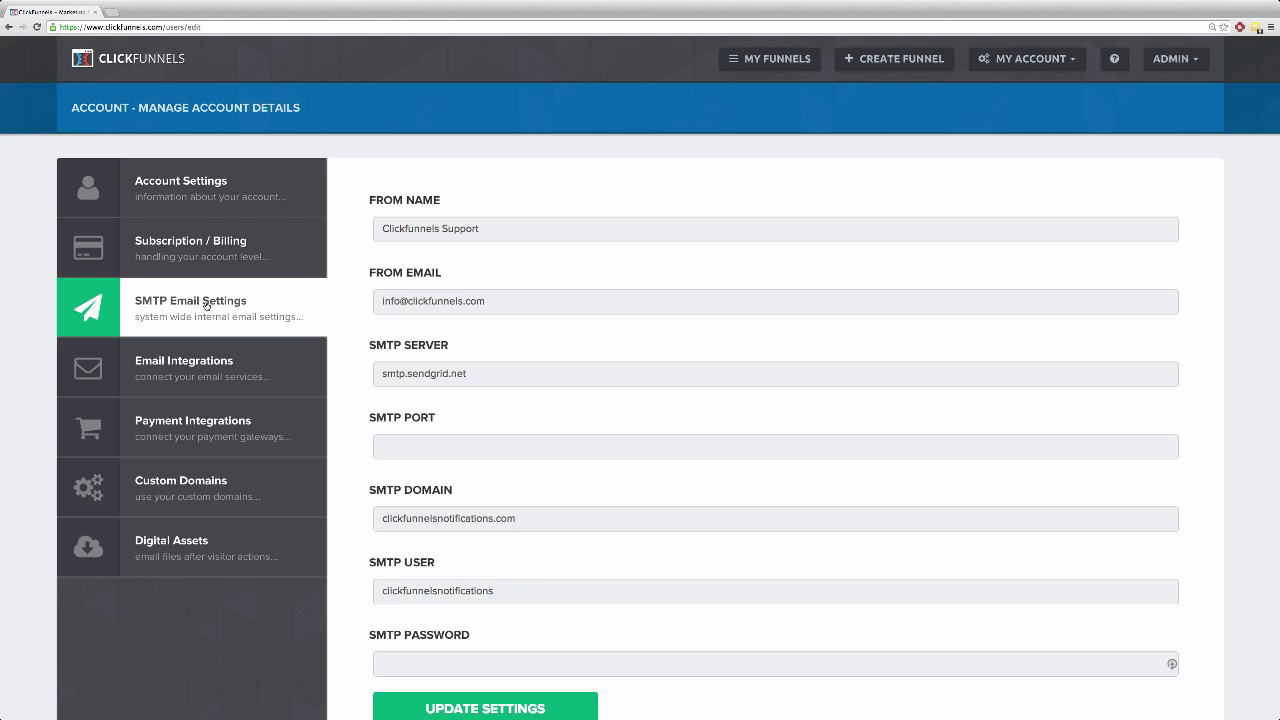
{"action": "left_click", "coordinate": [182, 364]}
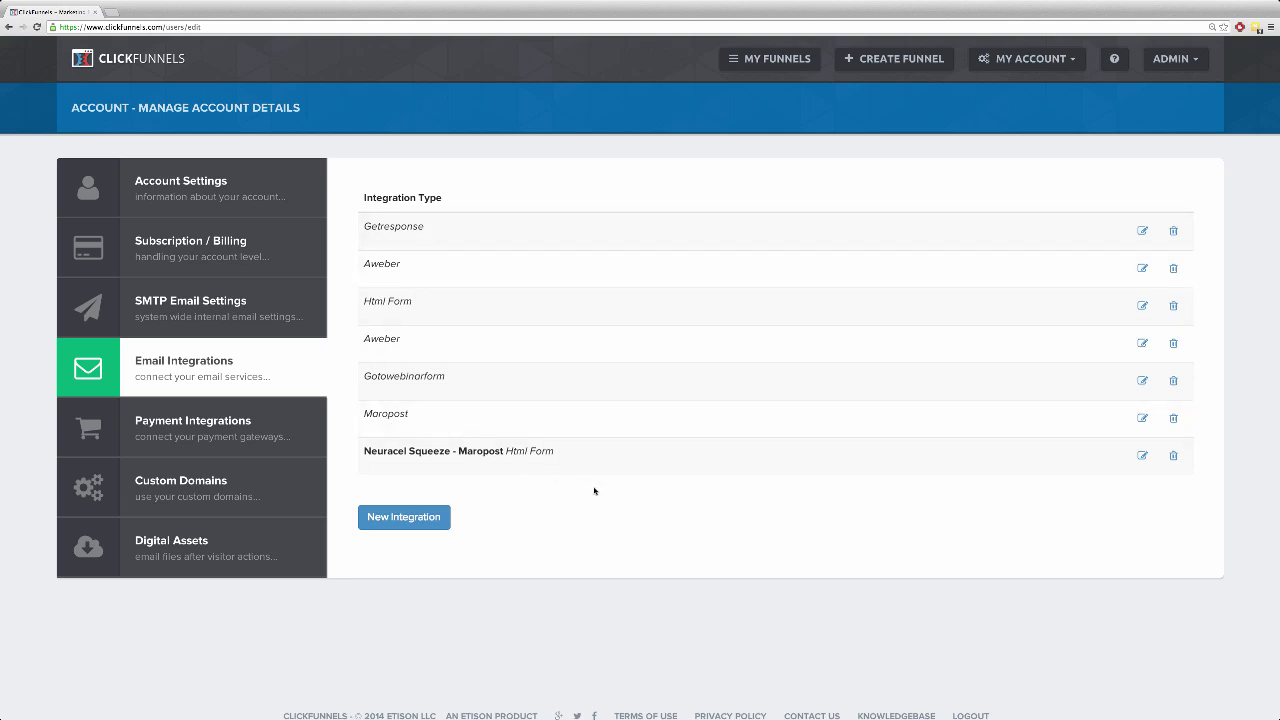
Set up a new email integration nicknamed "demo aweber" of type Aweber and open its authorization page.
{"action": "left_click", "coordinate": [404, 519]}
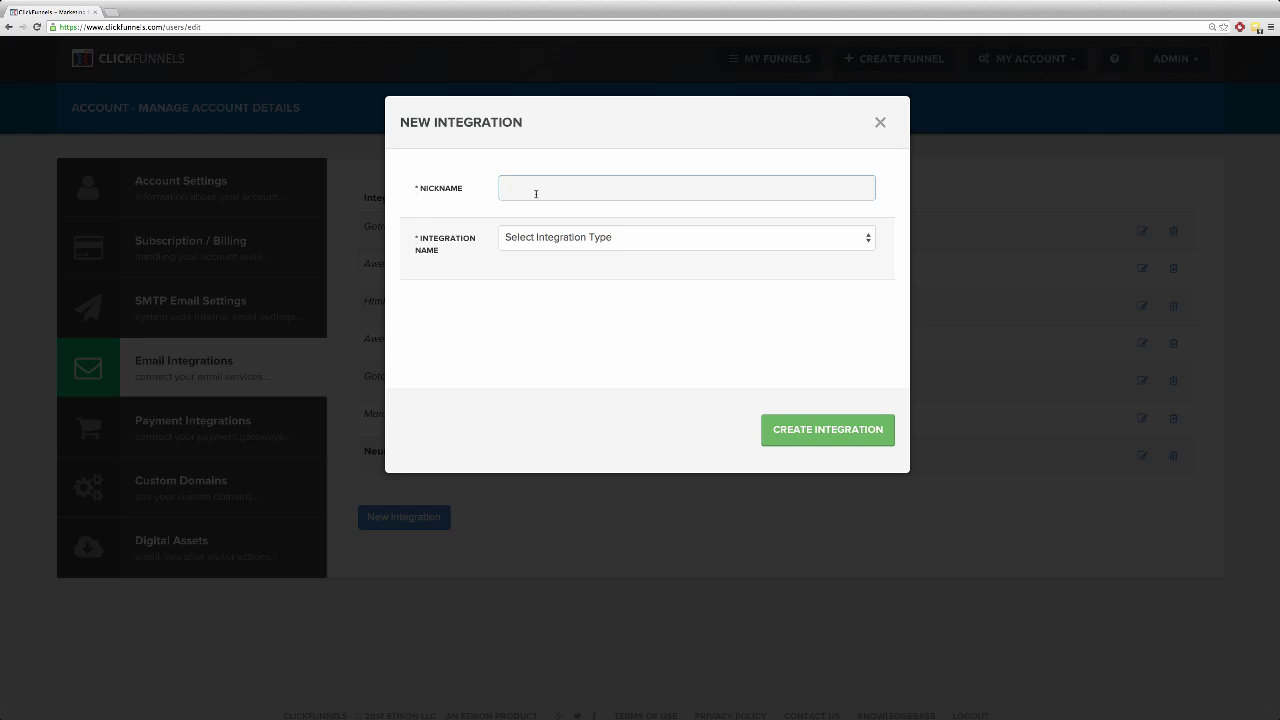
{"action": "type", "text": "demo aweber"}
{"action": "left_click", "coordinate": [868, 242]}
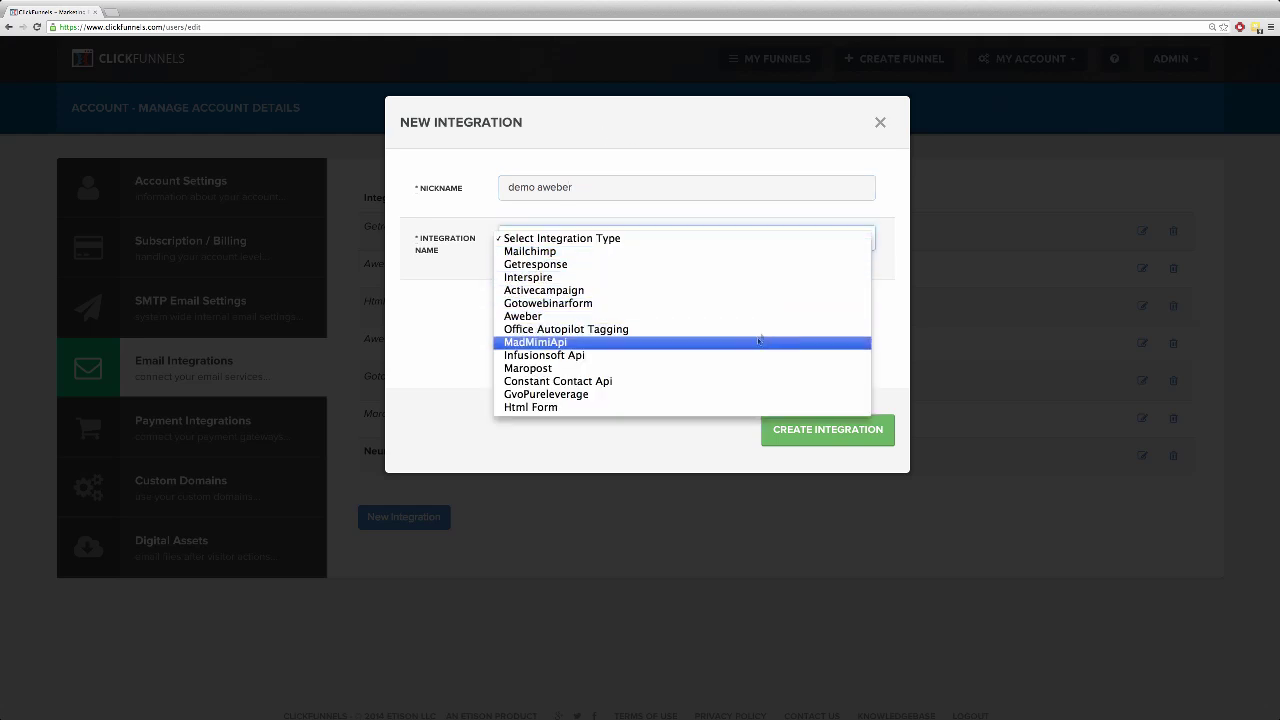
{"action": "left_click", "coordinate": [701, 318]}
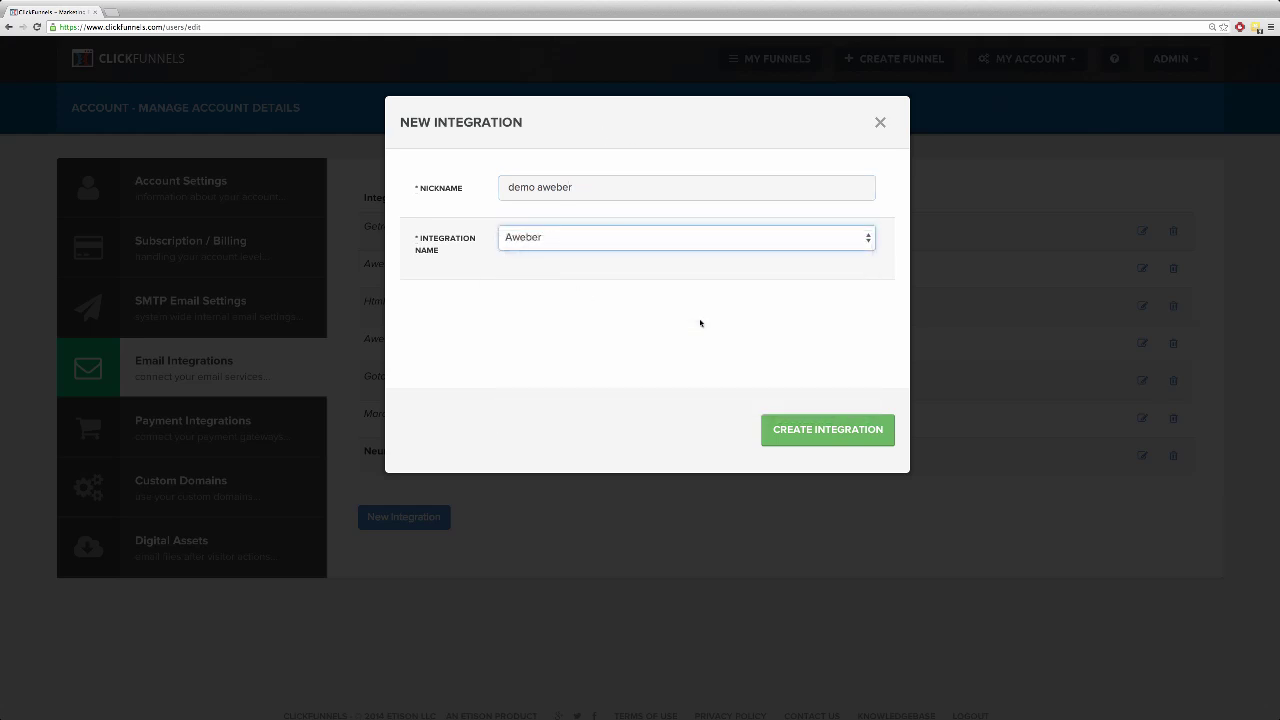
{"action": "left_click", "coordinate": [486, 298]}
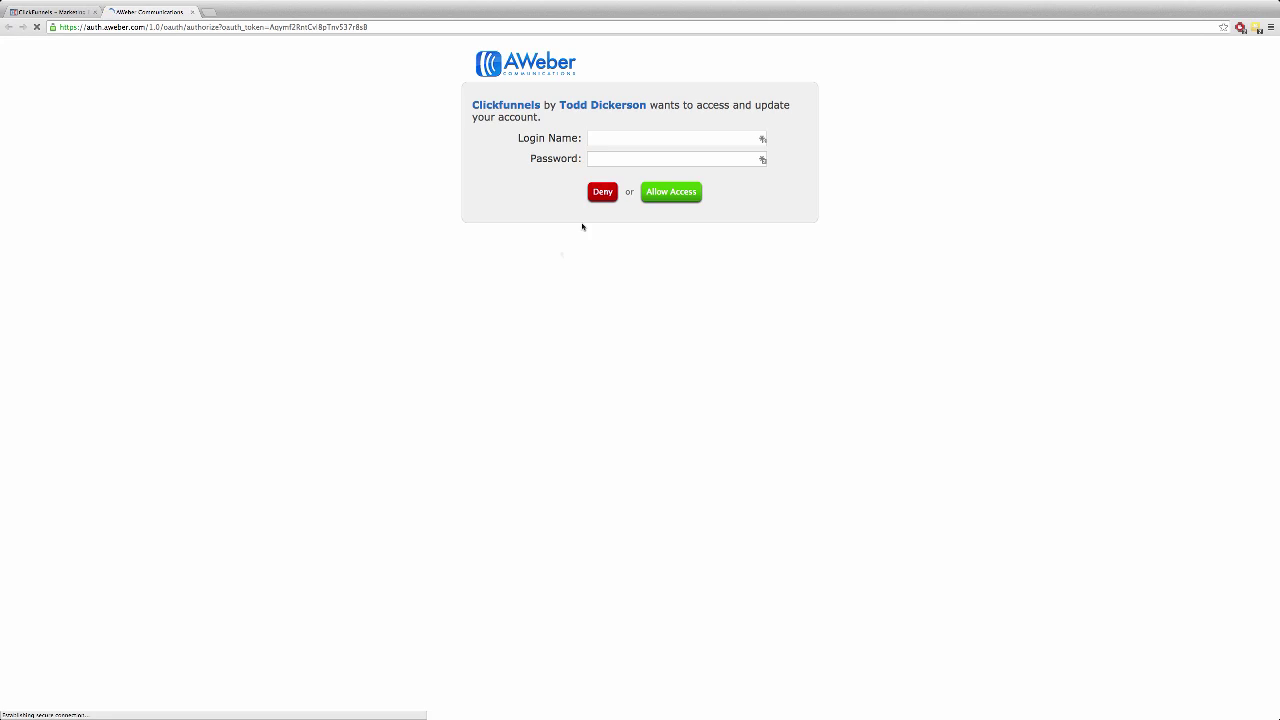
Enter the AWeber login name and account password and allow Clickfunnels to access the account.
{"action": "left_click", "coordinate": [602, 140]}
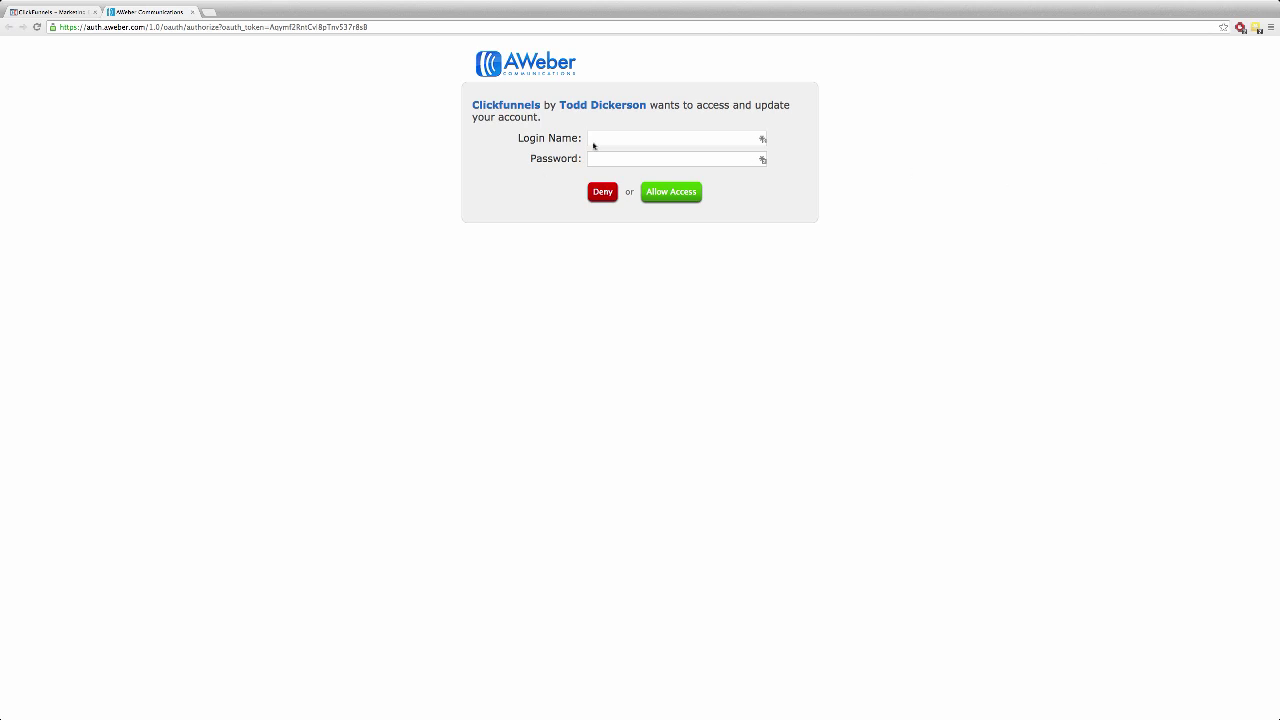
{"action": "left_click", "coordinate": [597, 140]}
{"action": "type", "text": "clickfunnels"}
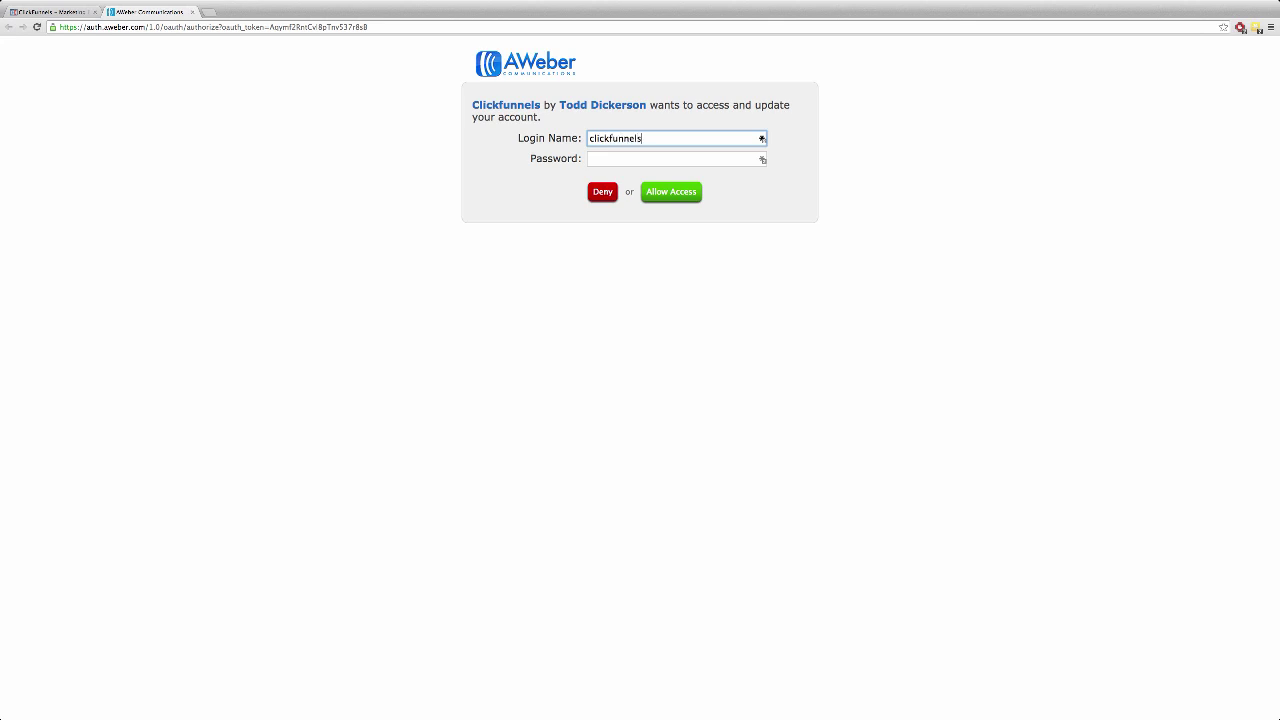
{"action": "key", "text": "Tab"}
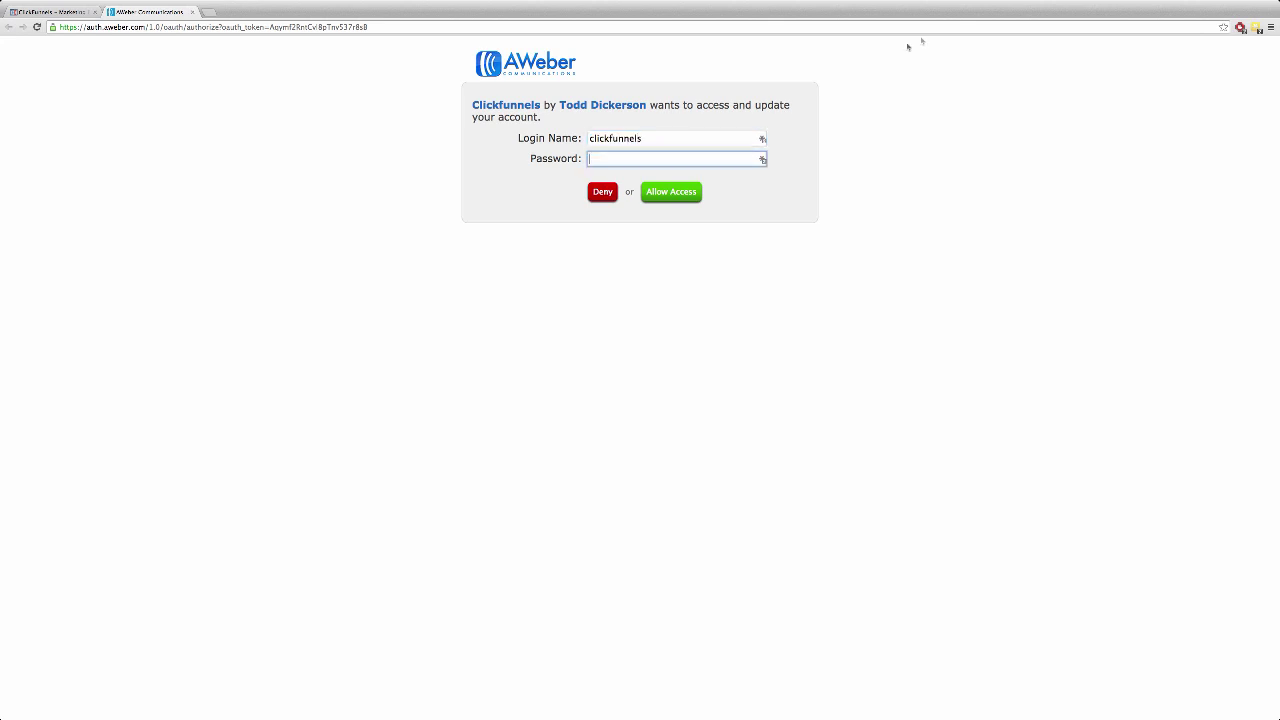
{"action": "key", "text": "super+Tab"}
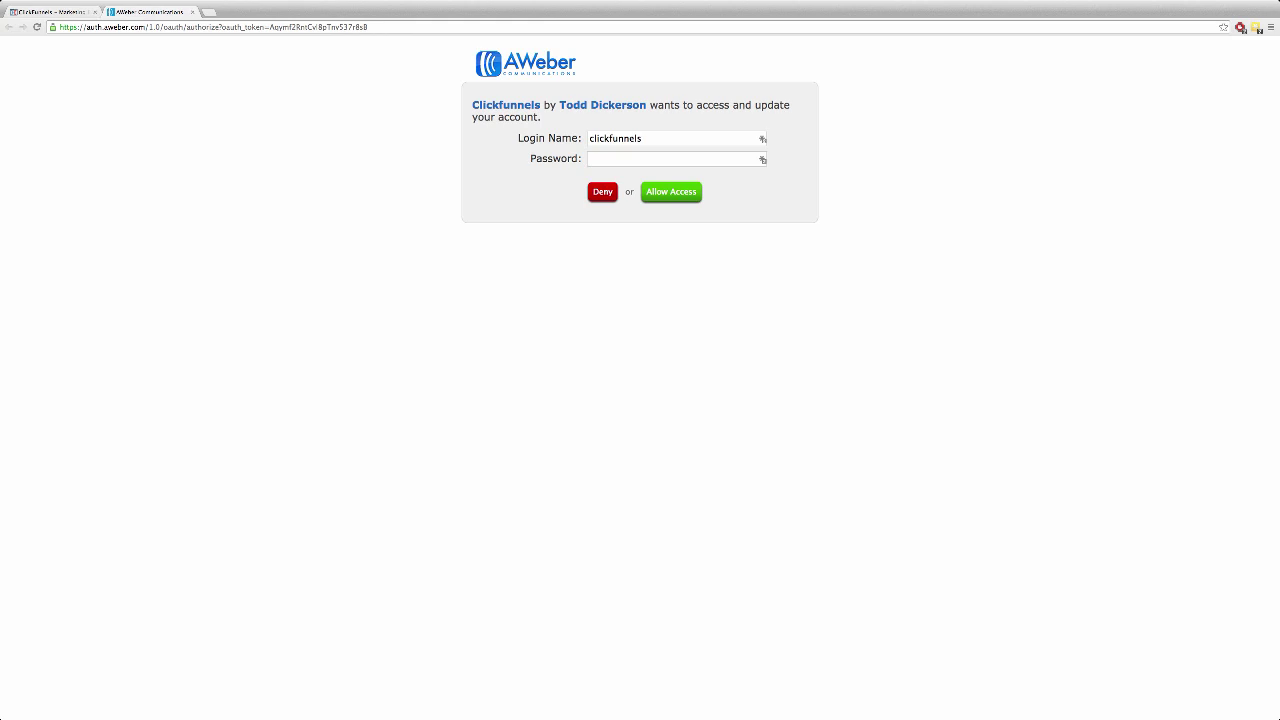
{"action": "key", "text": "super+Tab"}
{"action": "key", "text": "super+v"}
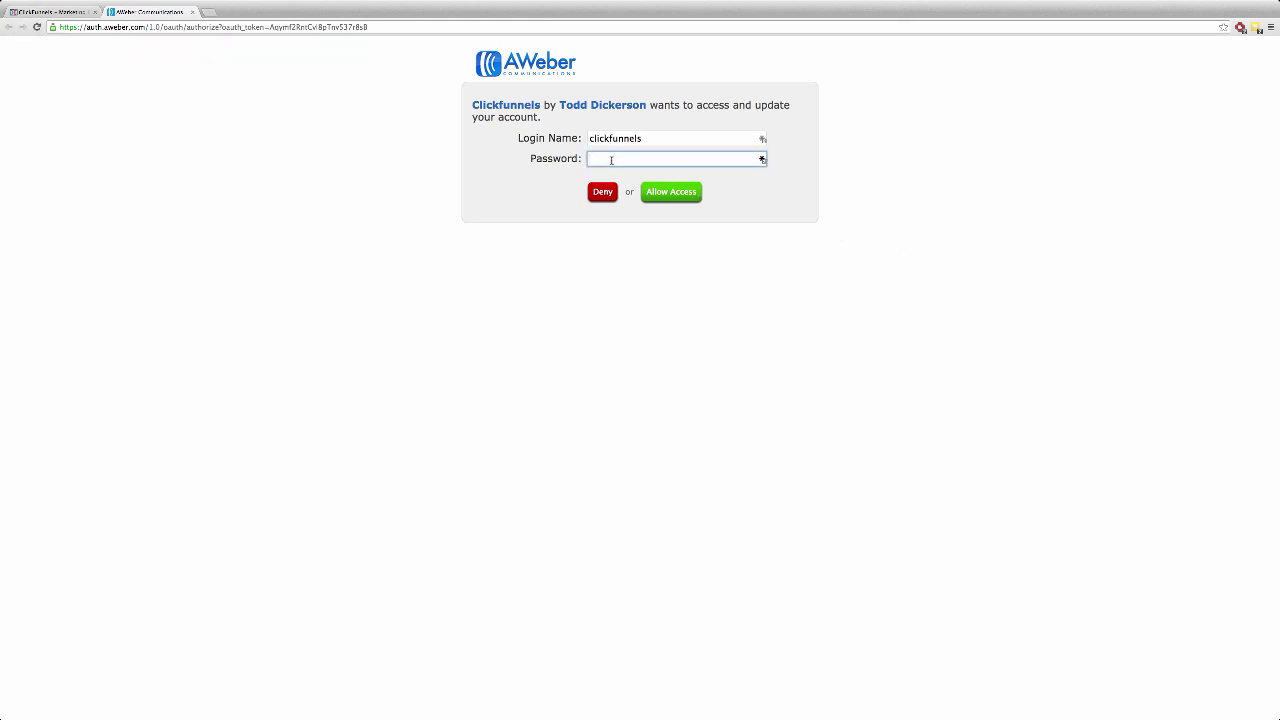
{"action": "left_click", "coordinate": [675, 195]}
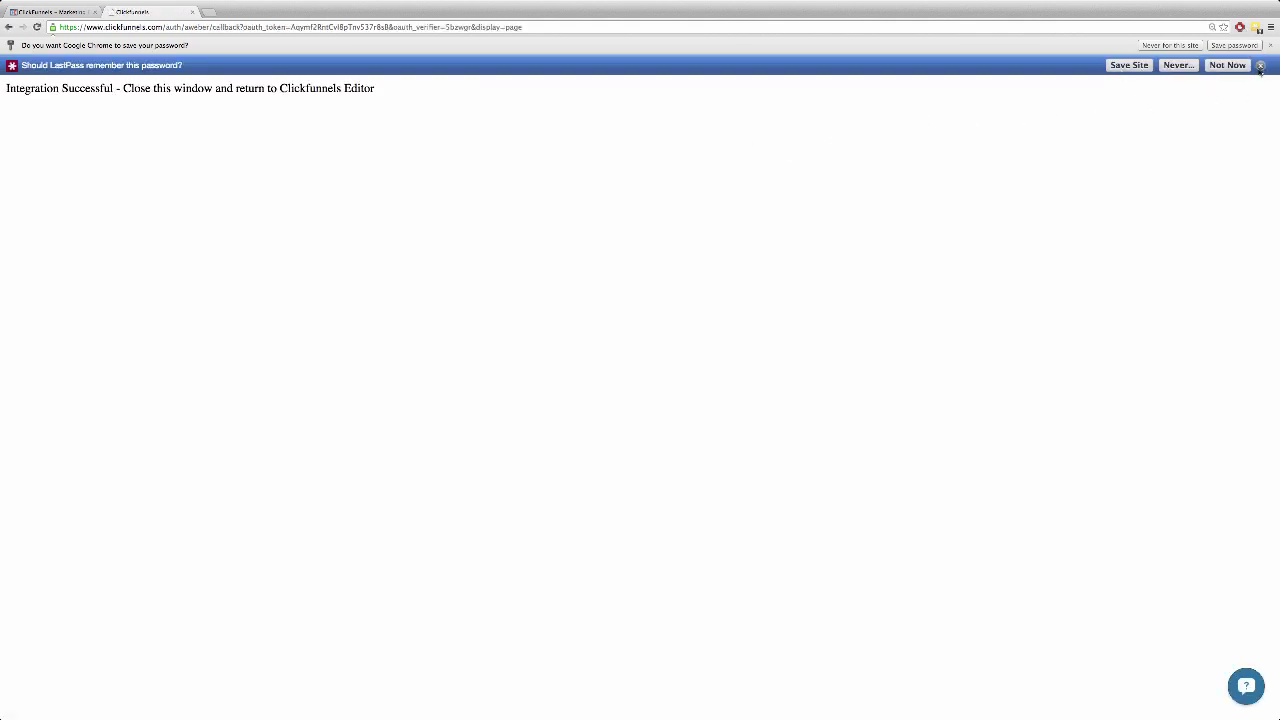
Dismiss the password-saving prompts, close the authorization page and reload the account's email integrations list.
{"action": "left_click", "coordinate": [1261, 65]}
{"action": "left_click", "coordinate": [1270, 45]}
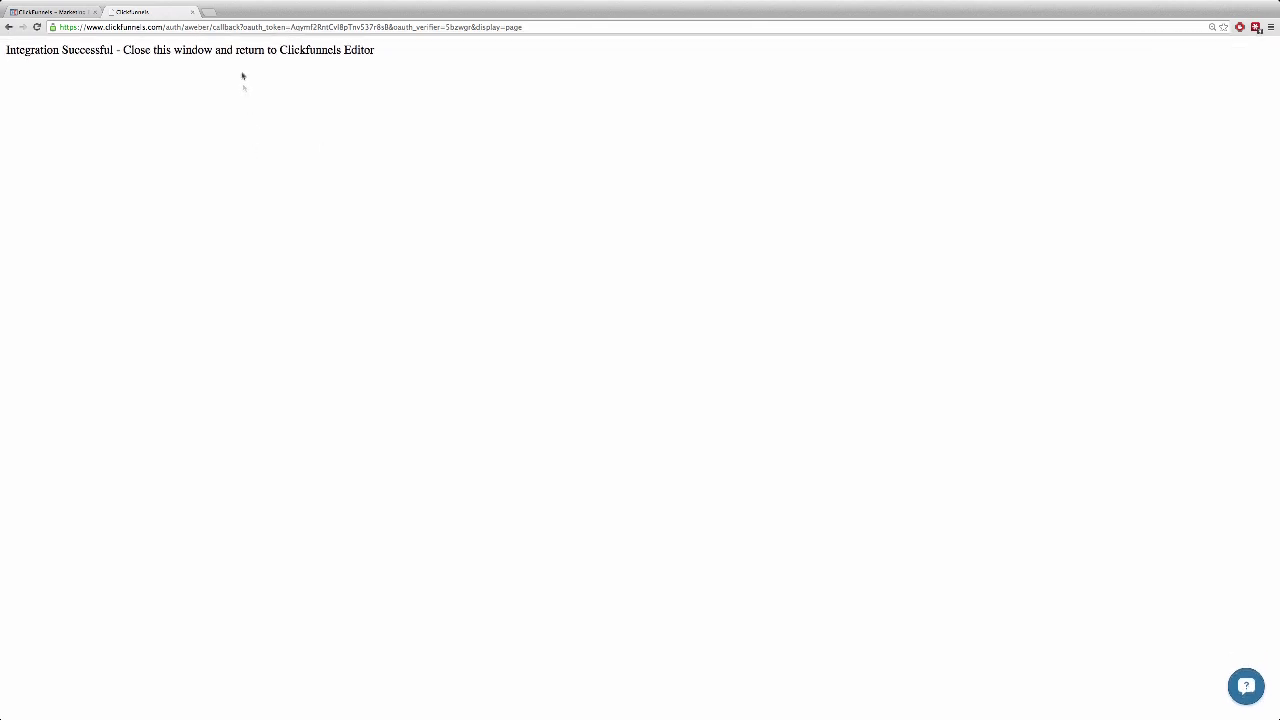
{"action": "left_click", "coordinate": [193, 13]}
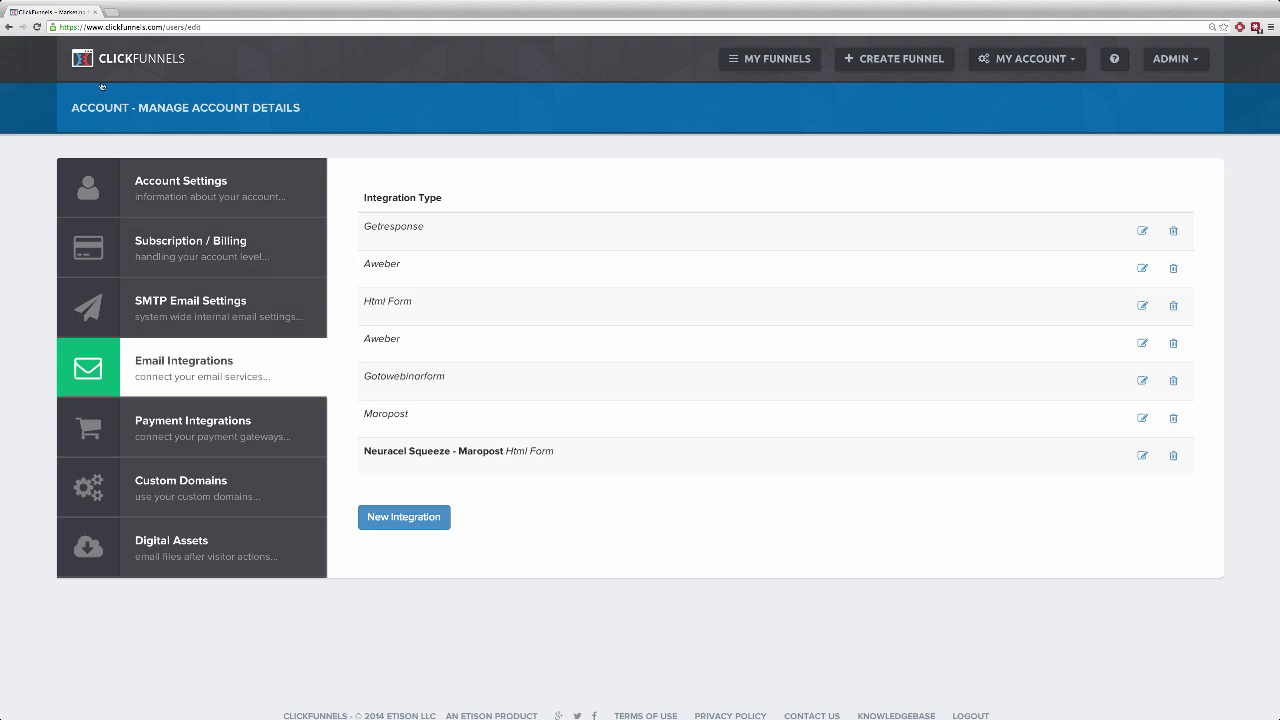
{"action": "left_click", "coordinate": [37, 27]}
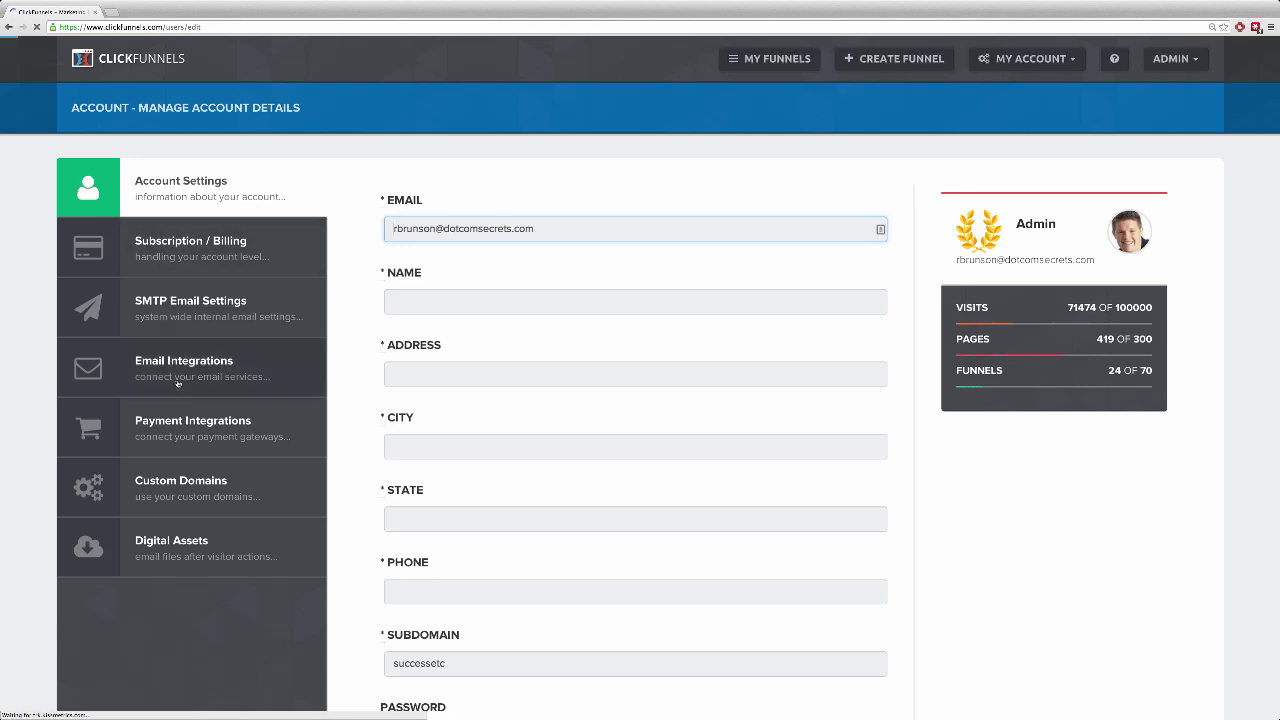
{"action": "left_click", "coordinate": [169, 366]}
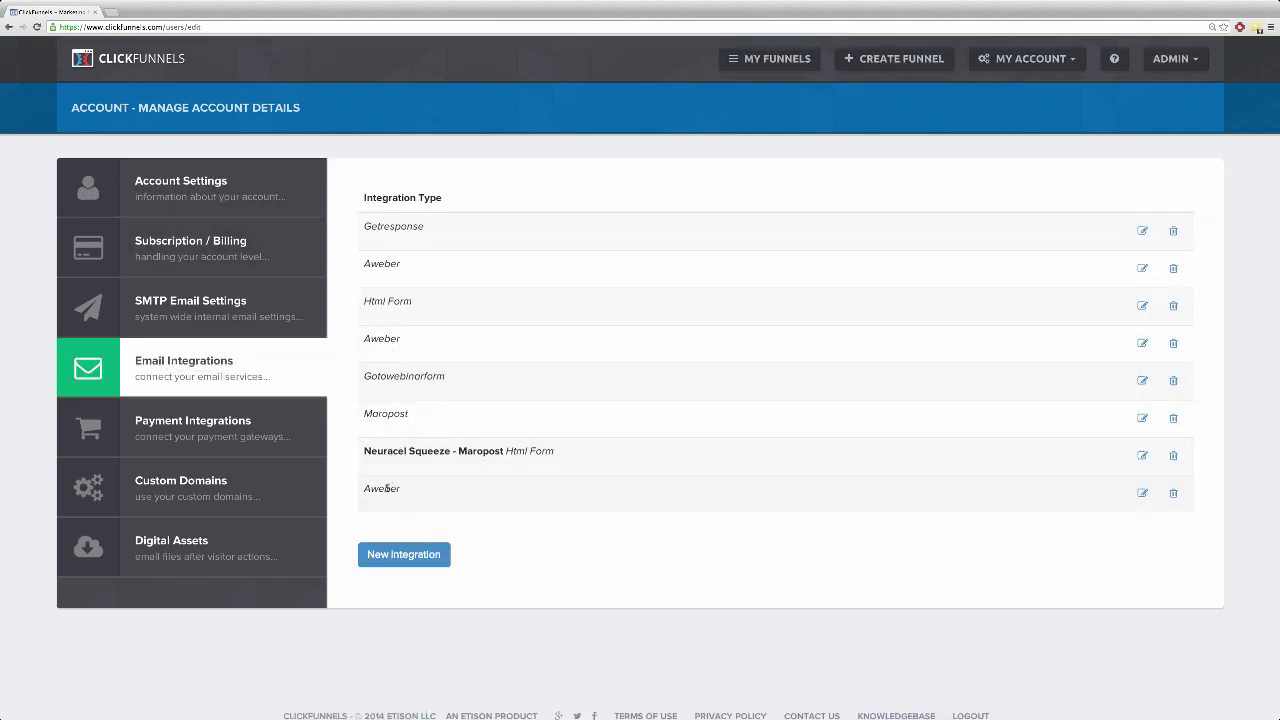
Set the nickname of the last Aweber integration in the list to "Demo Aweber", update it and close its details.
{"action": "left_click", "coordinate": [1142, 493]}
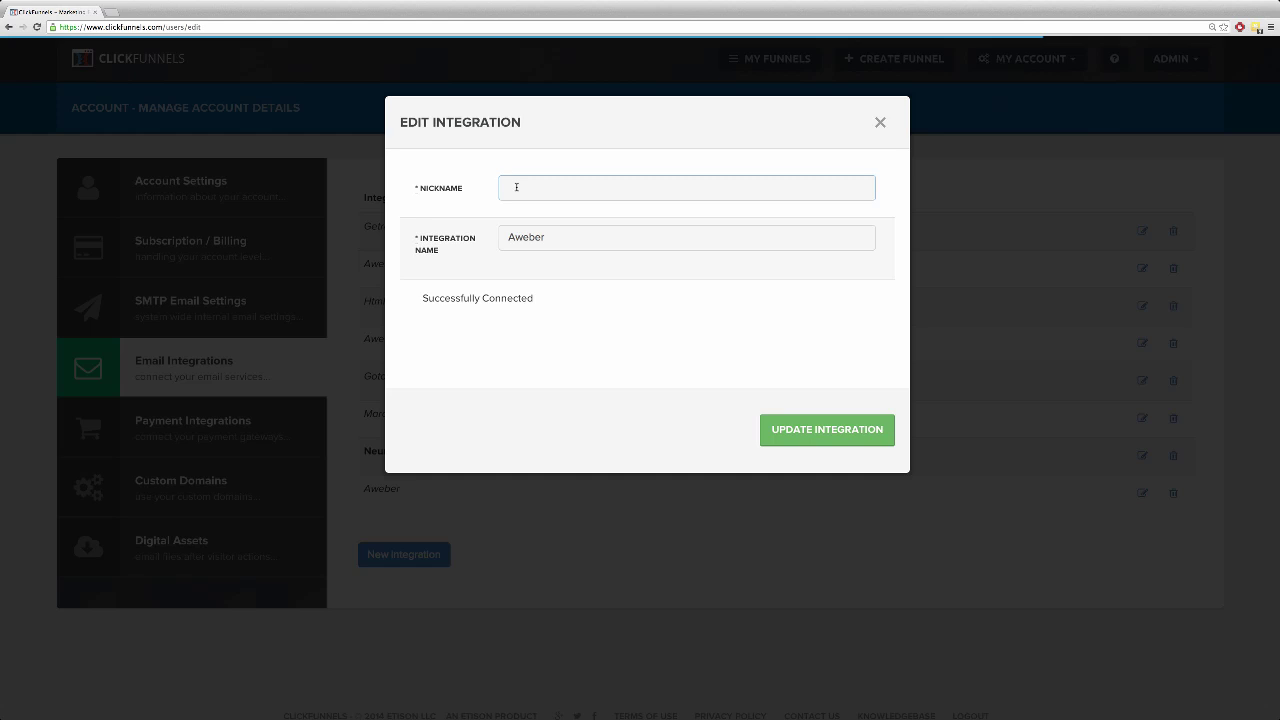
{"action": "left_click", "coordinate": [518, 191]}
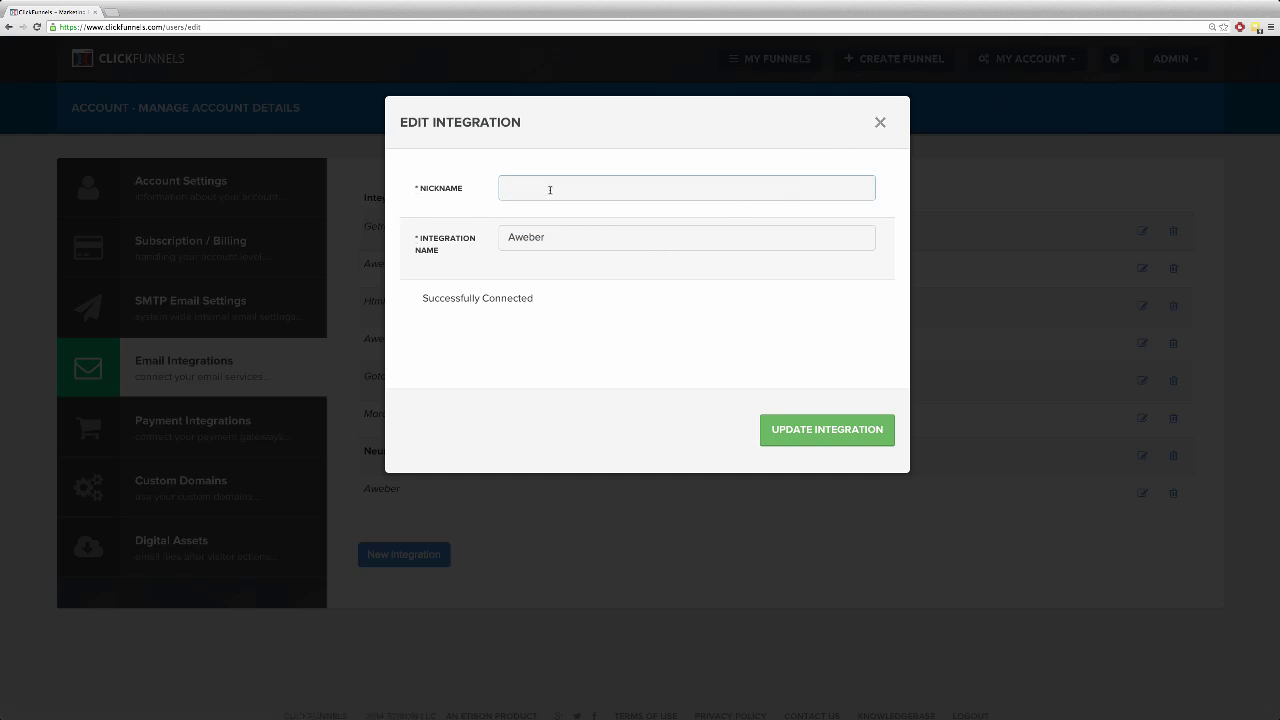
{"action": "type", "text": "Awe"}
{"action": "key", "text": "BackSpace"}
{"action": "key", "text": "BackSpace"}
{"action": "type", "text": "weber D"}
{"action": "key", "text": "BackSpace"}
{"action": "key", "text": "BackSpace"}
{"action": "key", "text": "BackSpace"}
{"action": "key", "text": "BackSpace"}
{"action": "key", "text": "BackSpace"}
{"action": "key", "text": "BackSpace"}
{"action": "key", "text": "BackSpace"}
{"action": "key", "text": "BackSpace"}
{"action": "type", "text": "Demo AWE"}
{"action": "key", "text": "BackSpace"}
{"action": "key", "text": "BackSpace"}
{"action": "type", "text": "weber"}
{"action": "left_click", "coordinate": [835, 432]}
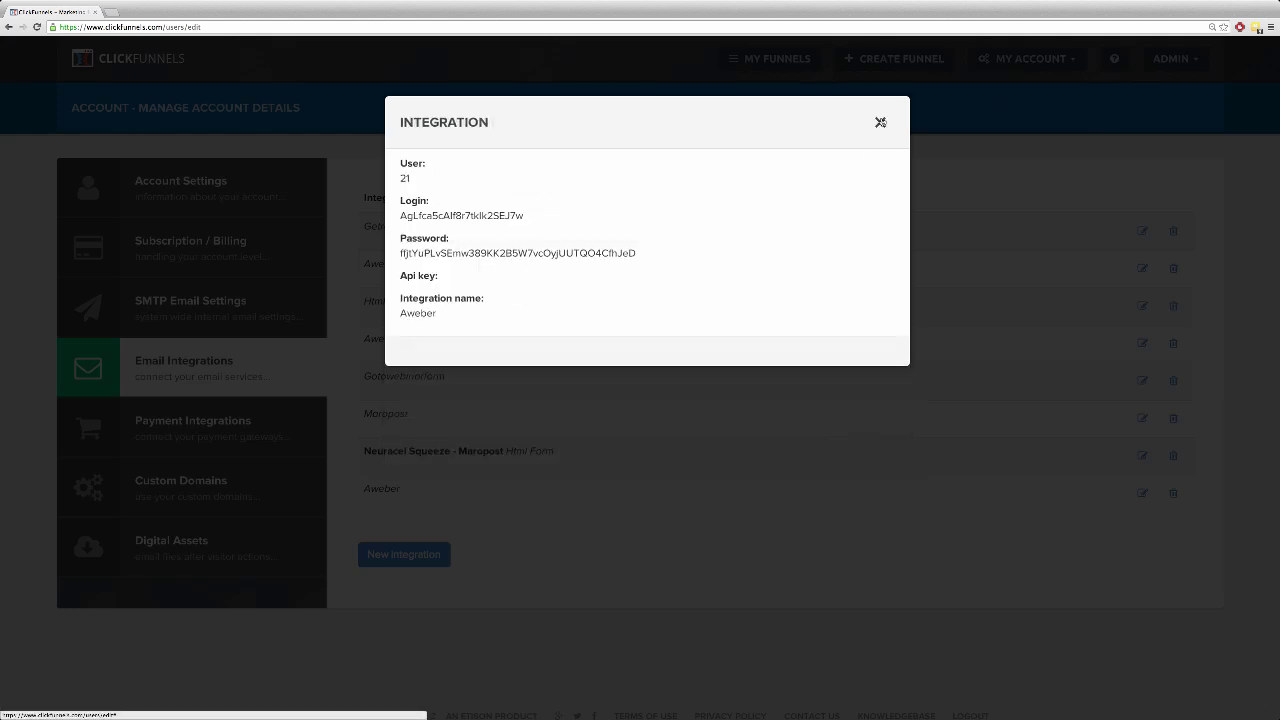
{"action": "left_click", "coordinate": [880, 122]}
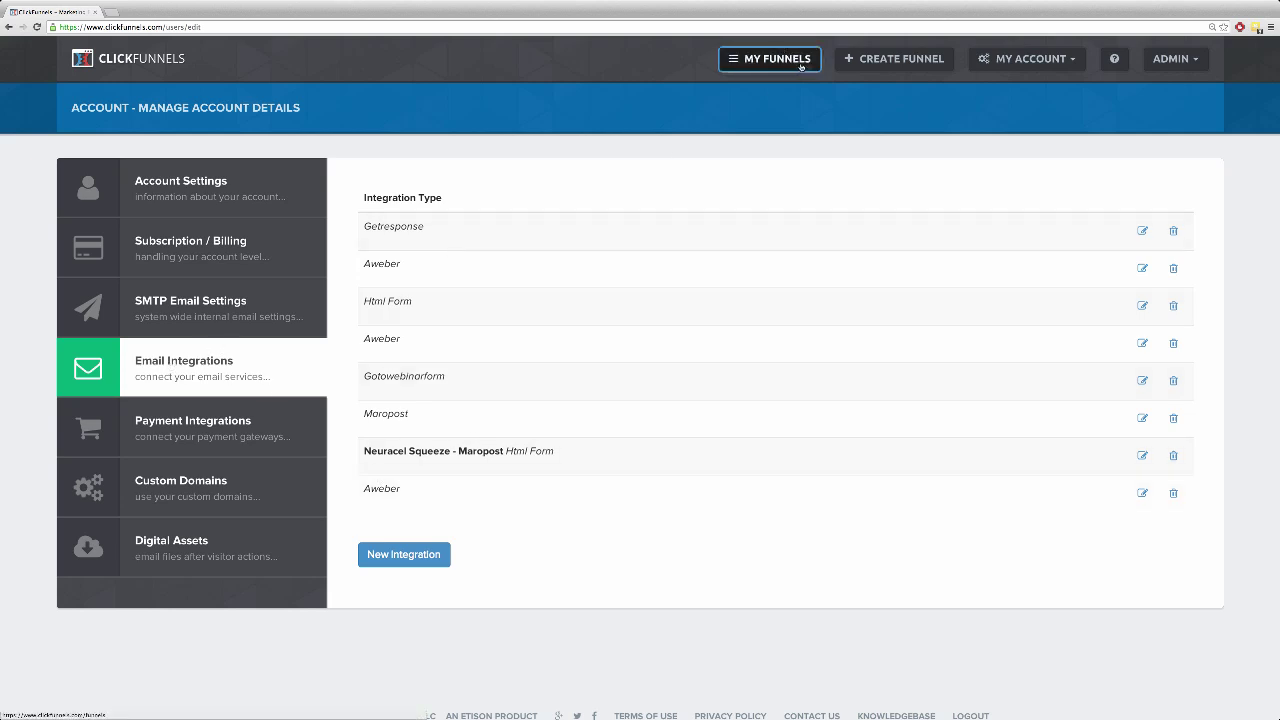
Create an Optin Lead Capture Funnel named "Demo Squeeze" with the group tag "demo".
{"action": "left_click", "coordinate": [866, 58]}
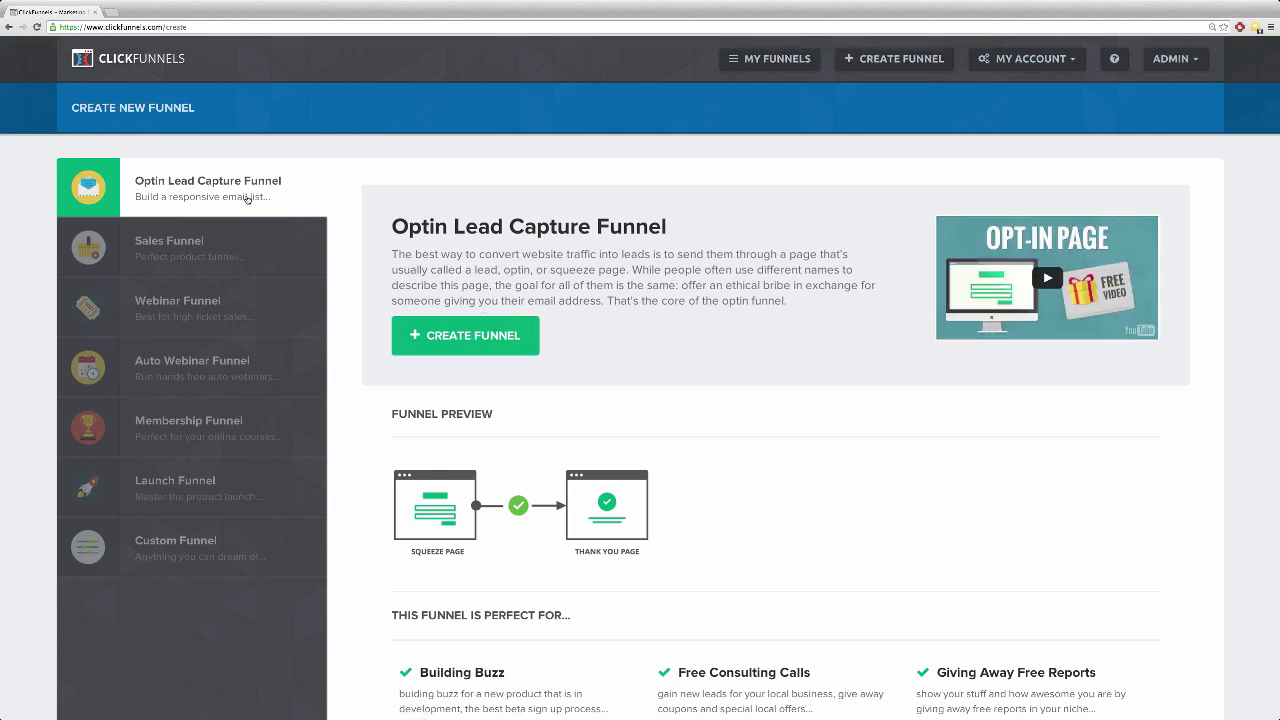
{"action": "left_click", "coordinate": [461, 335]}
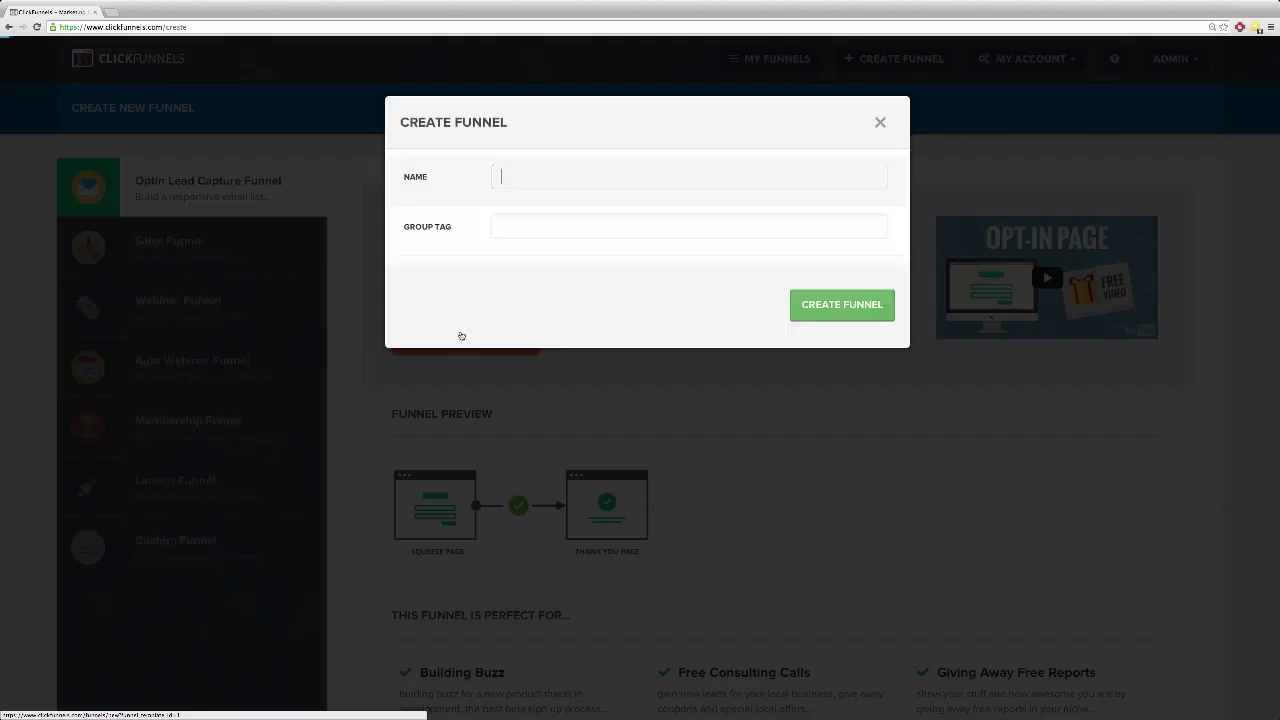
{"action": "left_click", "coordinate": [557, 181]}
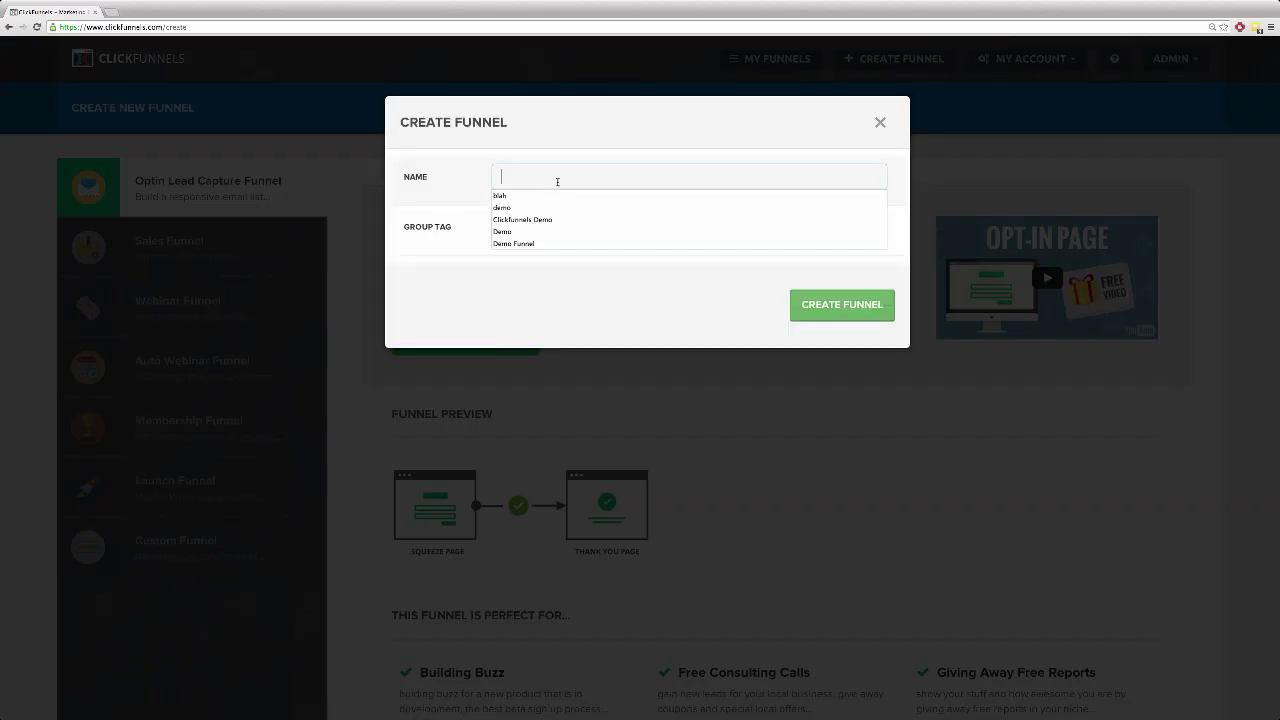
{"action": "type", "text": "Demo "}
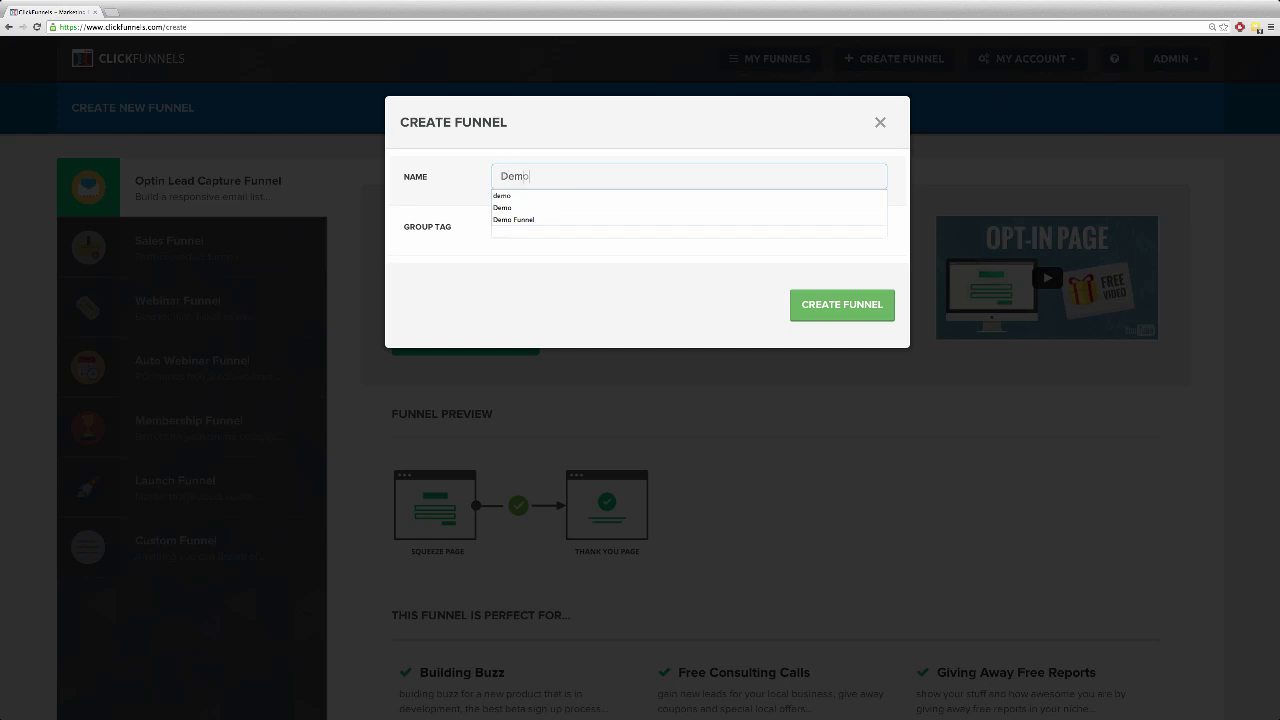
{"action": "type", "text": "Squeeze"}
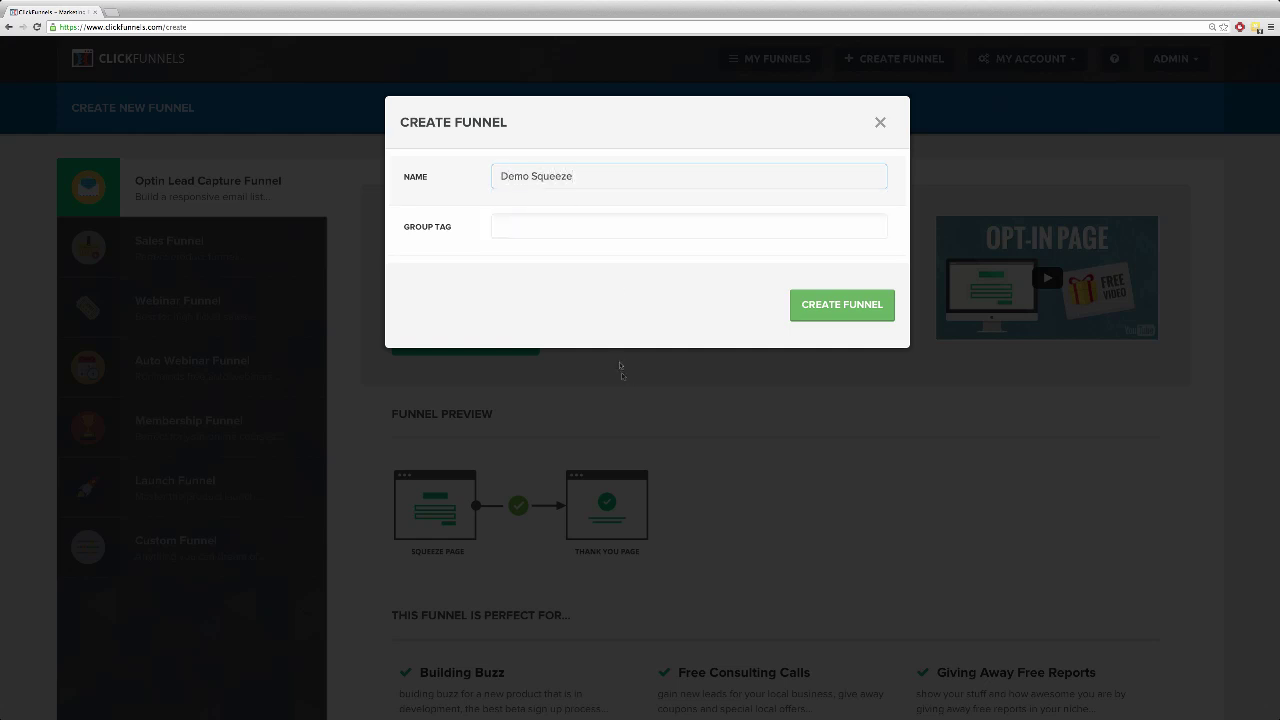
{"action": "left_click", "coordinate": [531, 228]}
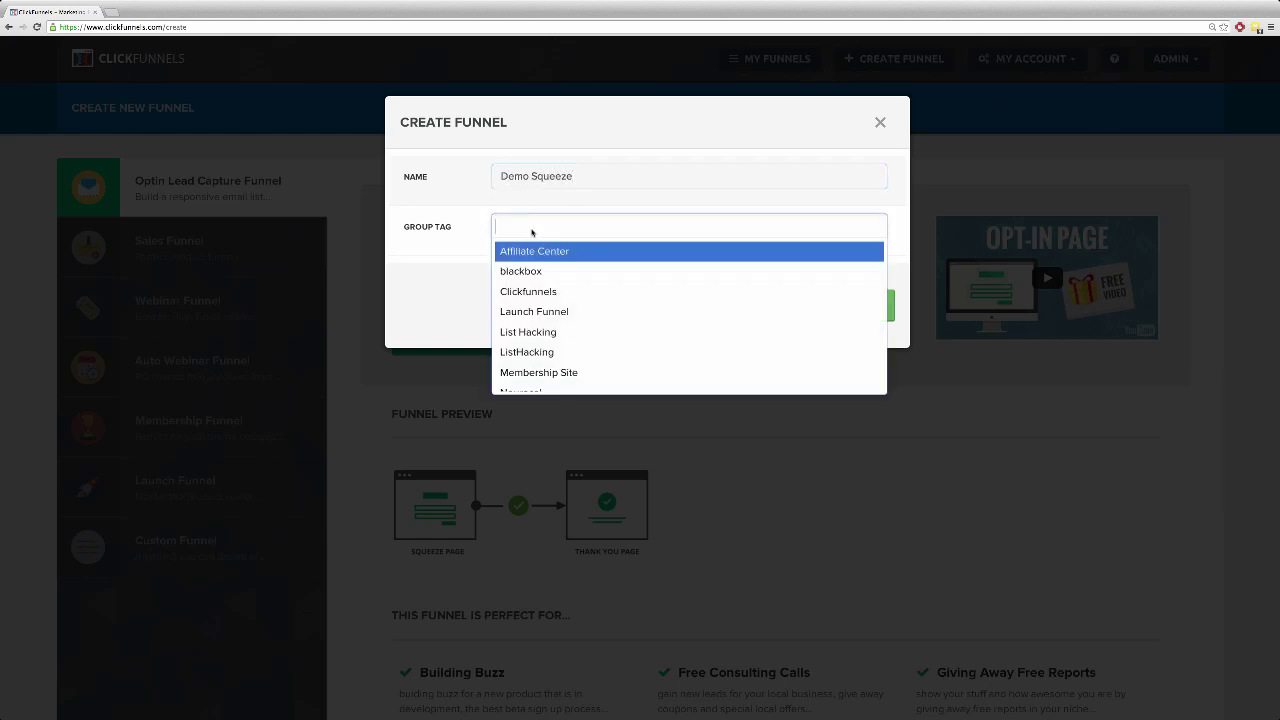
{"action": "type", "text": "demo"}
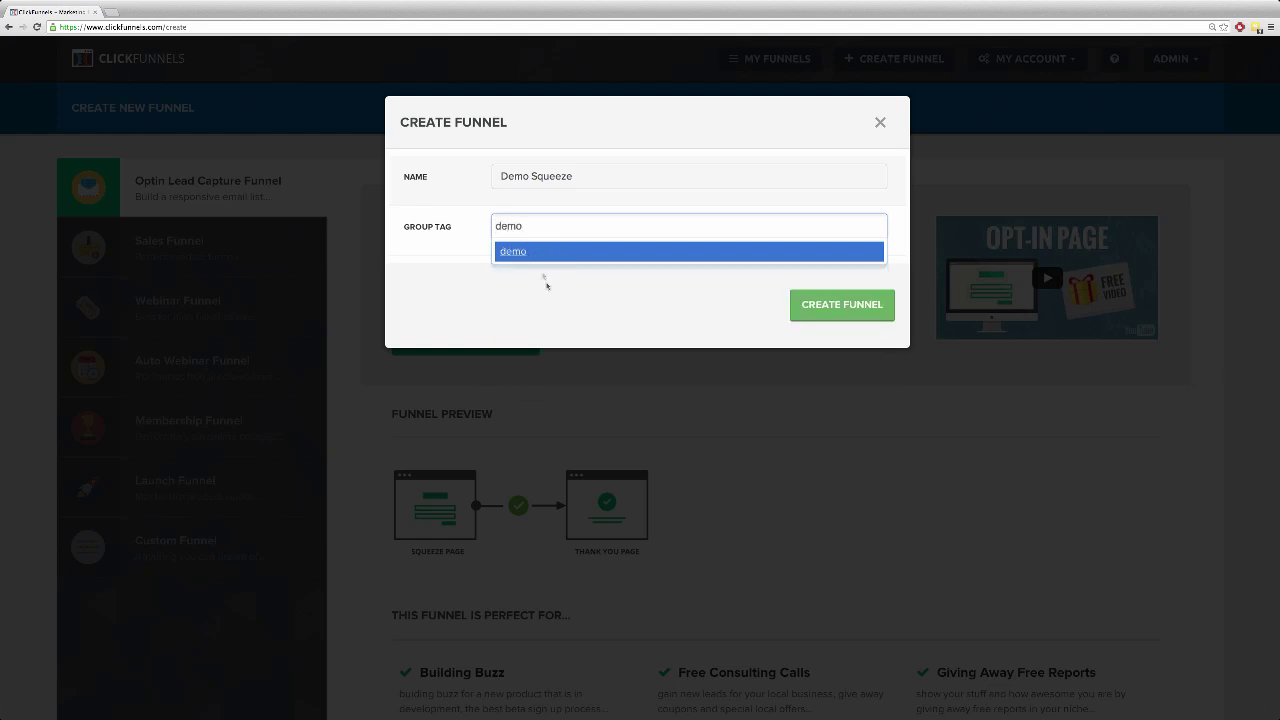
{"action": "key", "text": "Return"}
{"action": "left_click", "coordinate": [848, 310]}
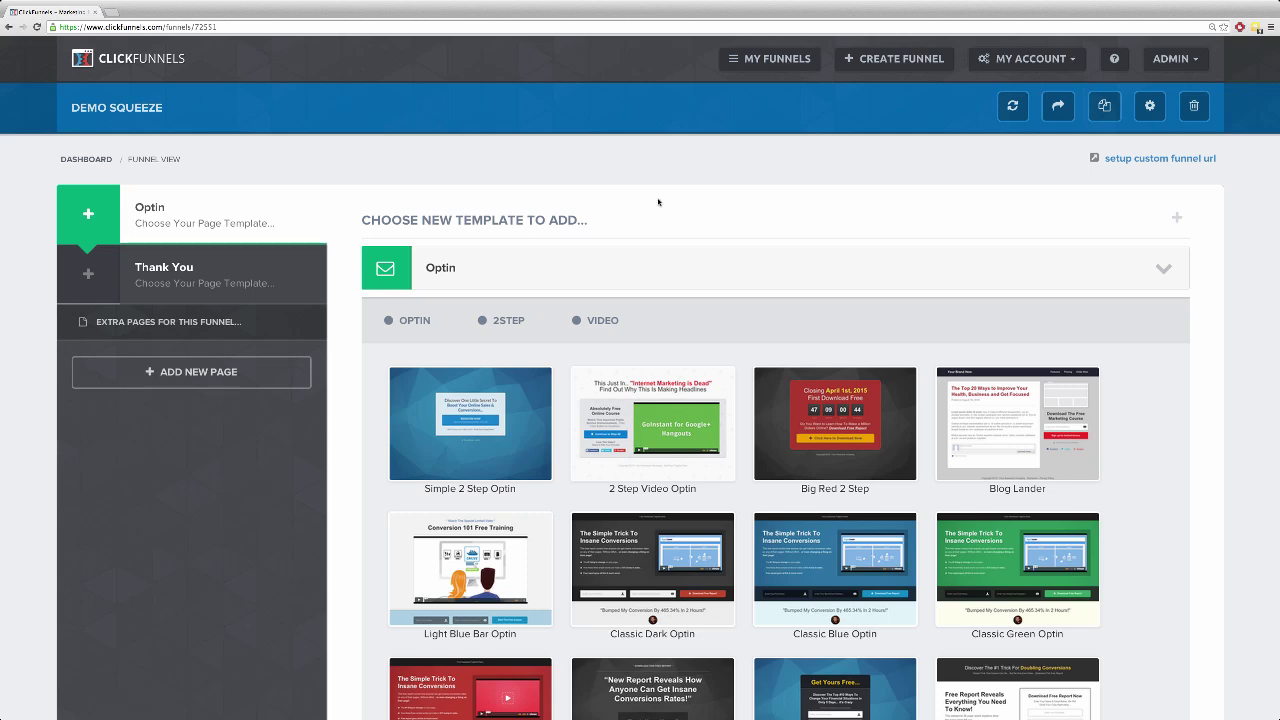
Look through the available templates for the funnel's Optin page.
{"action": "scroll", "coordinate": [669, 211], "scroll_direction": "down", "scroll_amount": 1}
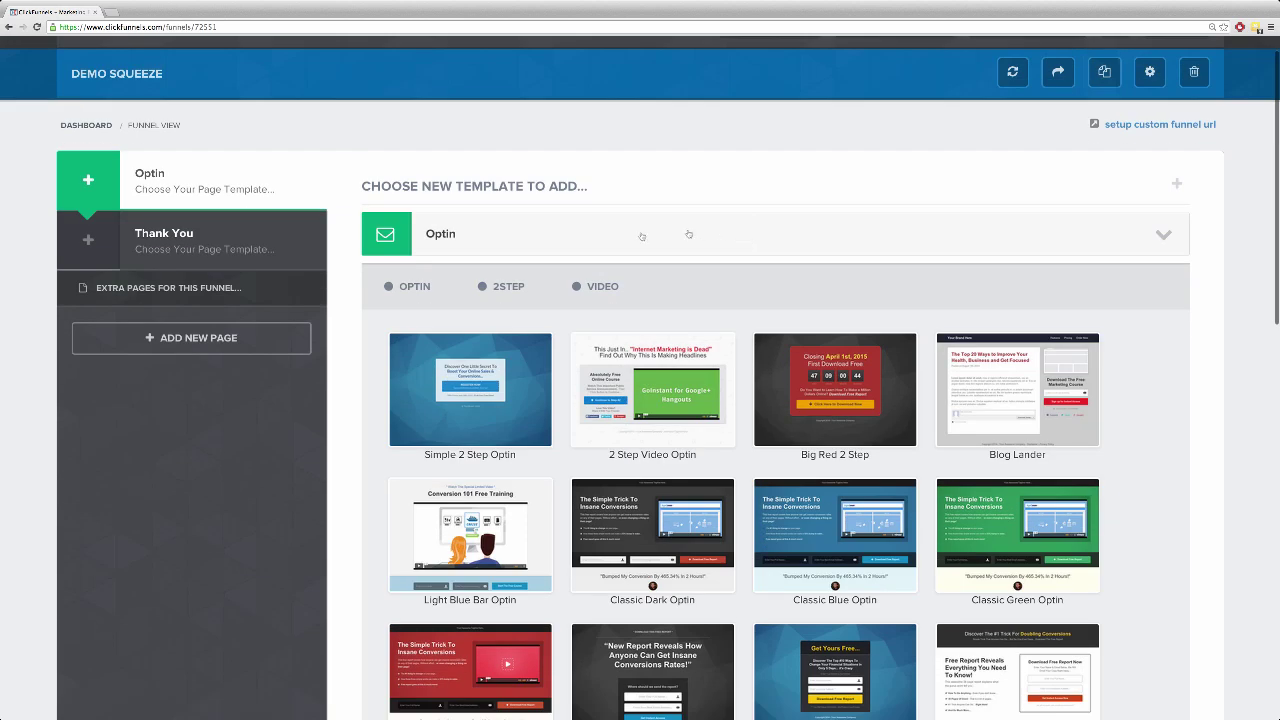
{"action": "scroll", "coordinate": [689, 235], "scroll_direction": "up", "scroll_amount": 1}
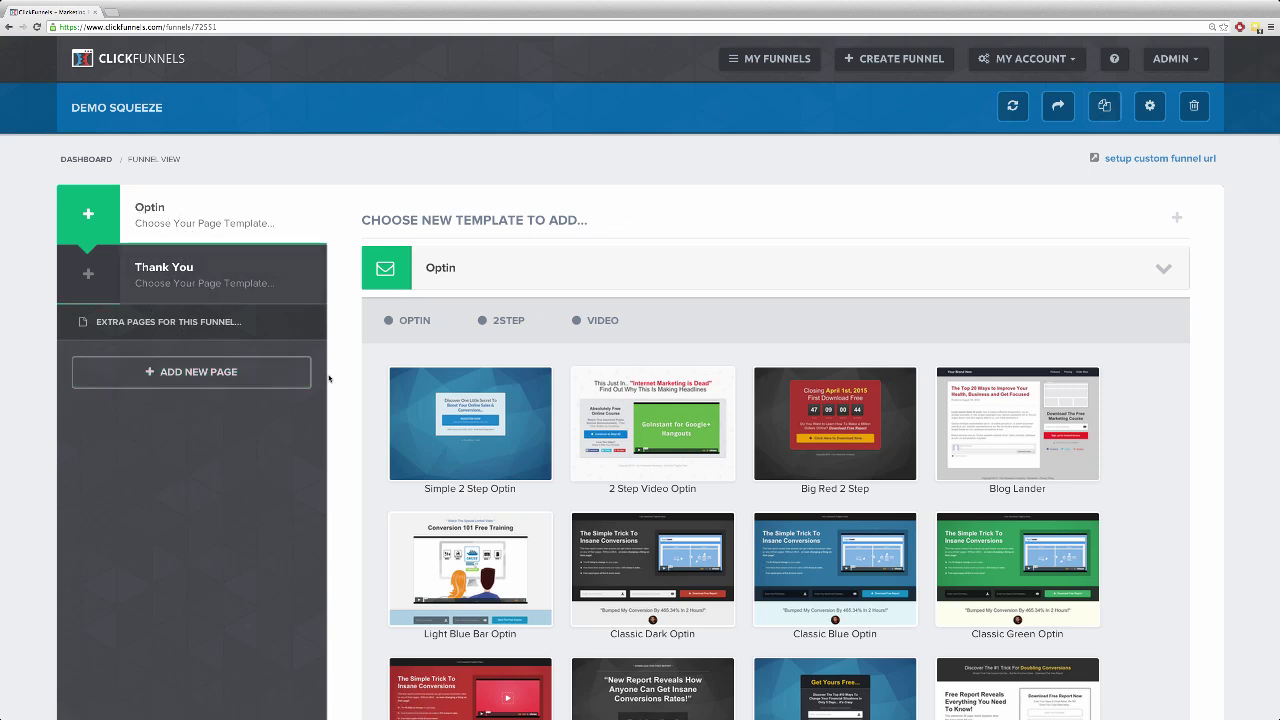
{"action": "scroll", "coordinate": [350, 379], "scroll_direction": "down", "scroll_amount": 2}
{"action": "scroll", "coordinate": [350, 379], "scroll_direction": "down", "scroll_amount": 7}
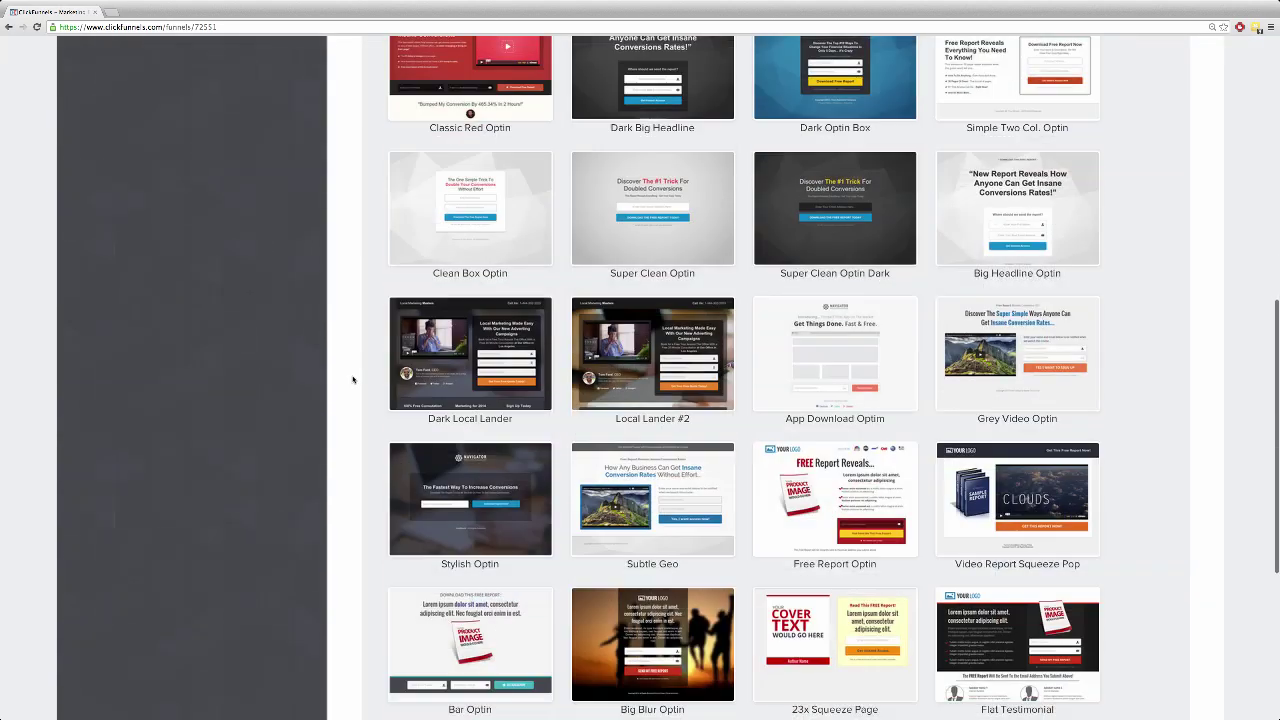
{"action": "scroll", "coordinate": [352, 379], "scroll_direction": "down", "scroll_amount": 2}
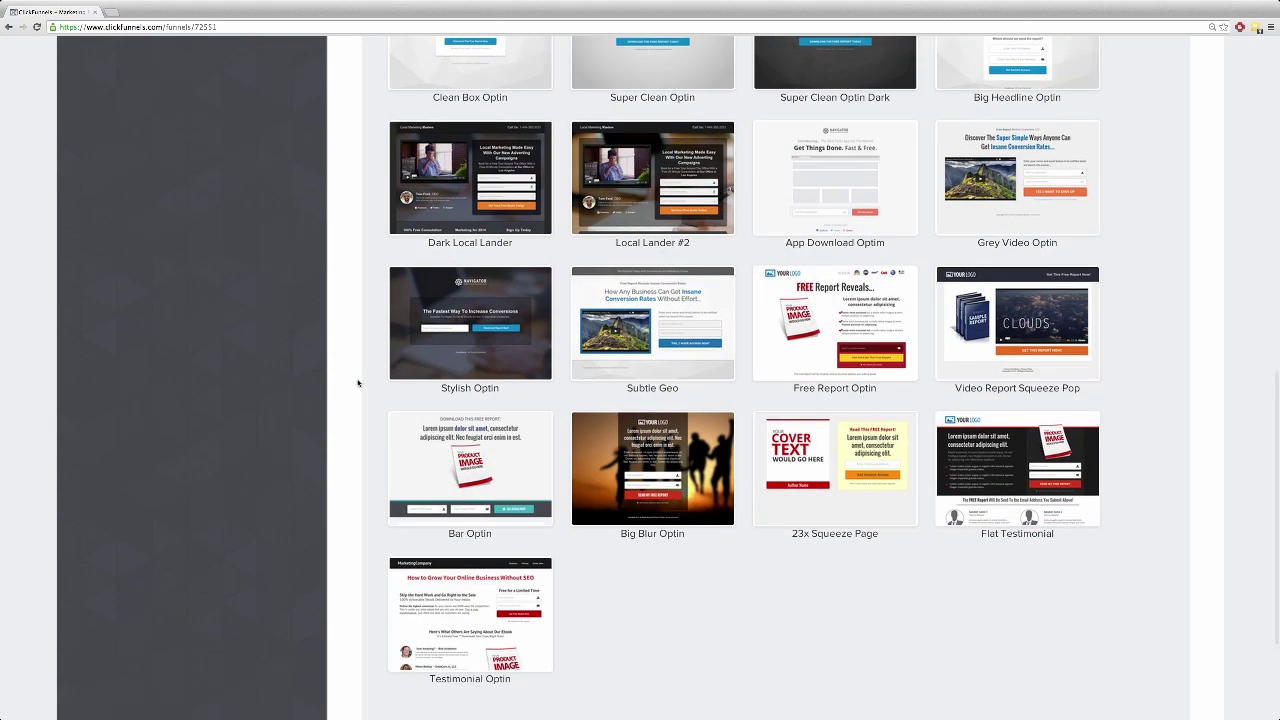
{"action": "scroll", "coordinate": [358, 381], "scroll_direction": "down", "scroll_amount": 2}
{"action": "scroll", "coordinate": [358, 381], "scroll_direction": "up", "scroll_amount": 10}
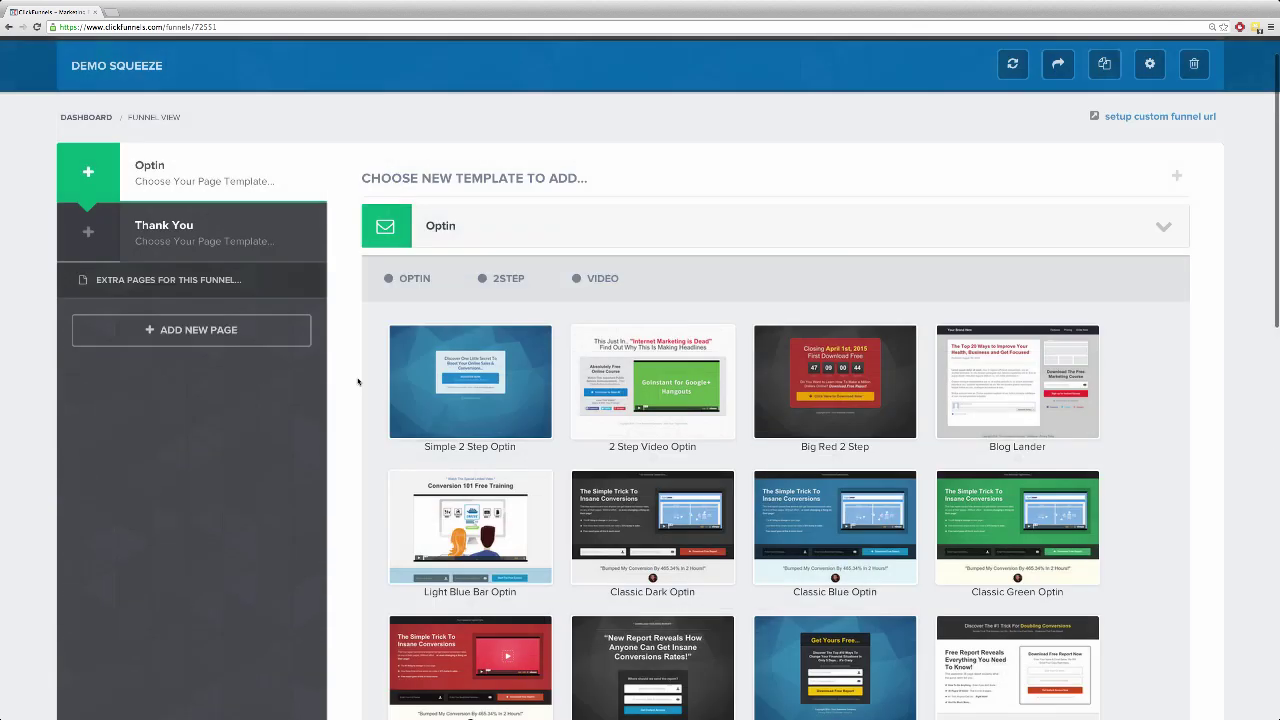
{"action": "scroll", "coordinate": [358, 381], "scroll_direction": "up", "scroll_amount": 1}
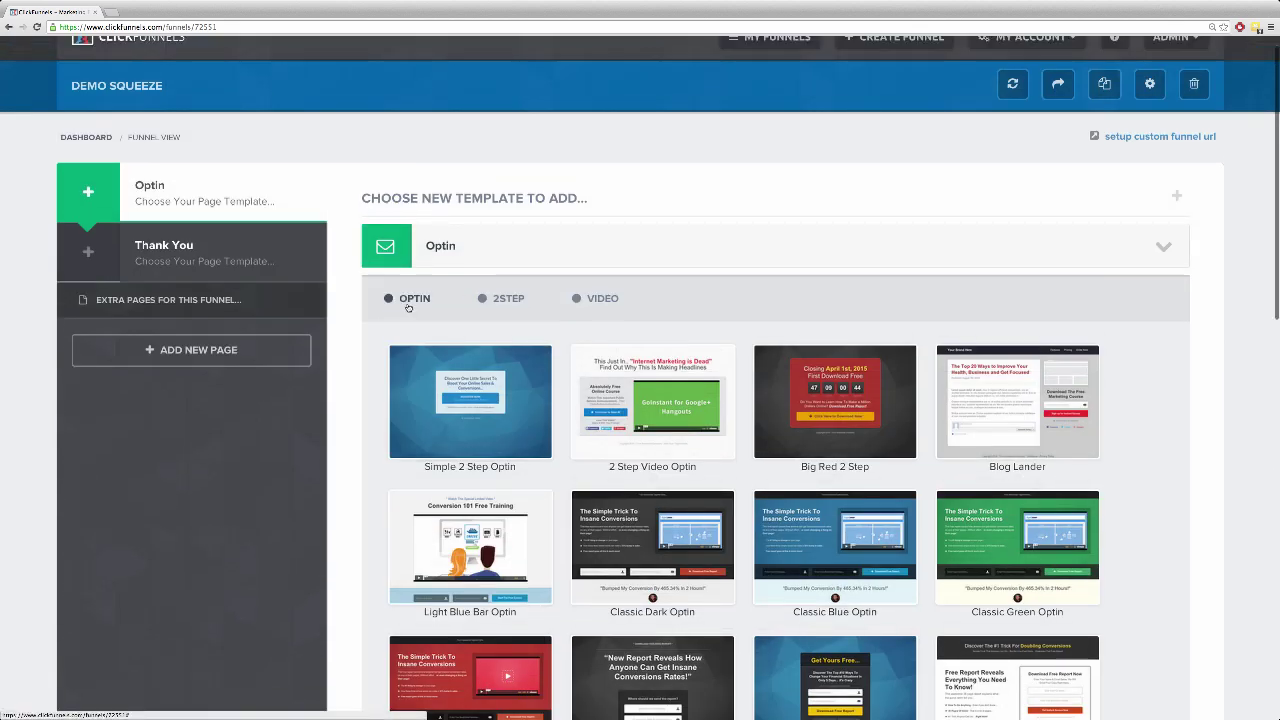
Compare the 2Step and Video template categories and browse the full Optin category again.
{"action": "left_click", "coordinate": [496, 305]}
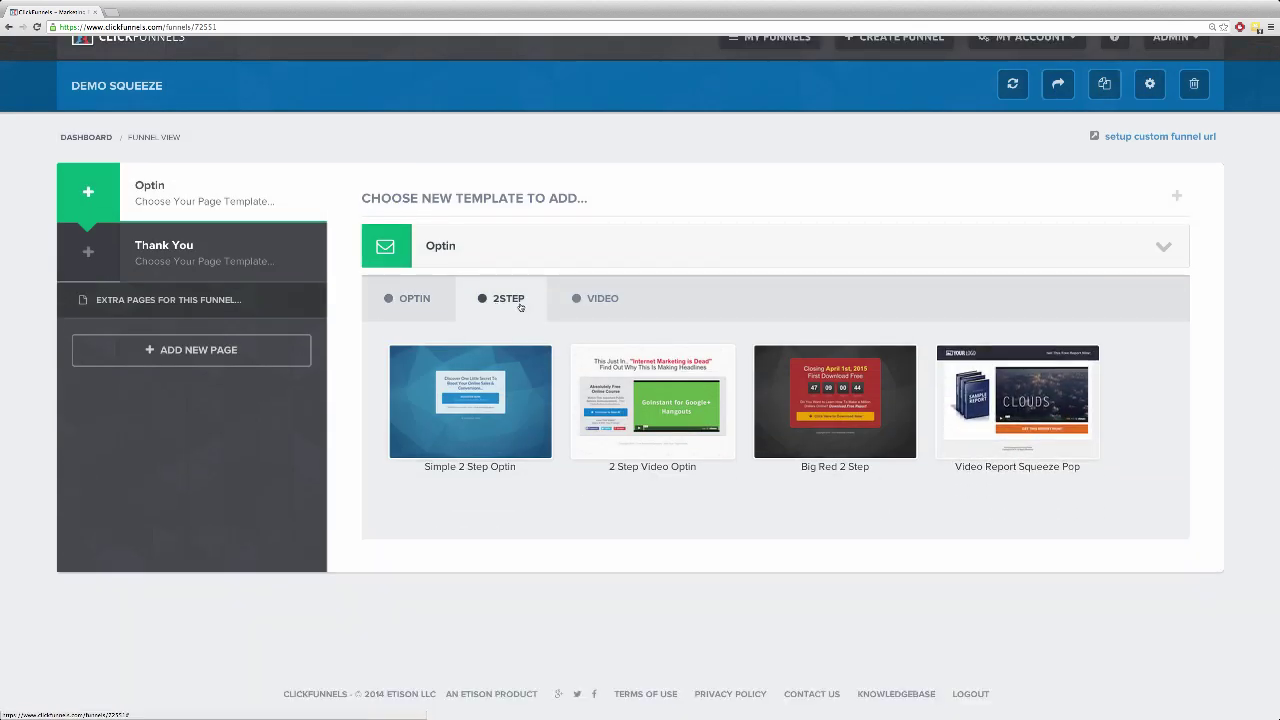
{"action": "left_click", "coordinate": [579, 302]}
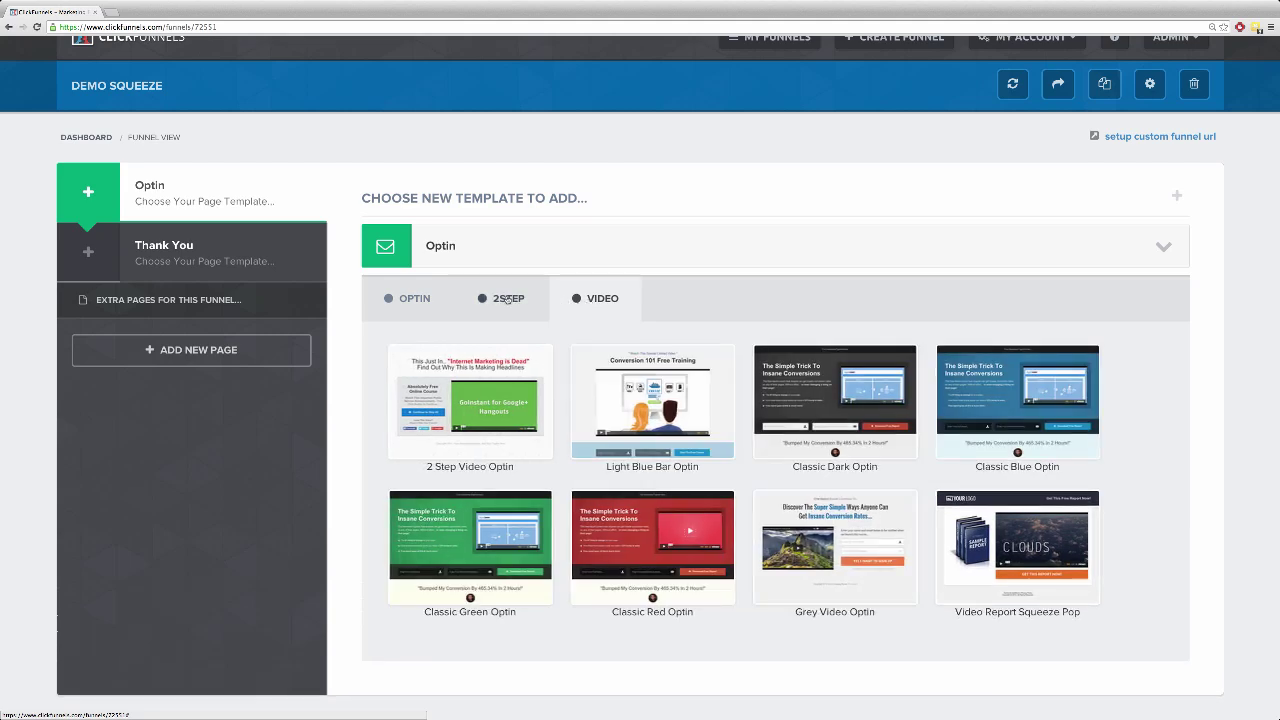
{"action": "left_click", "coordinate": [419, 301]}
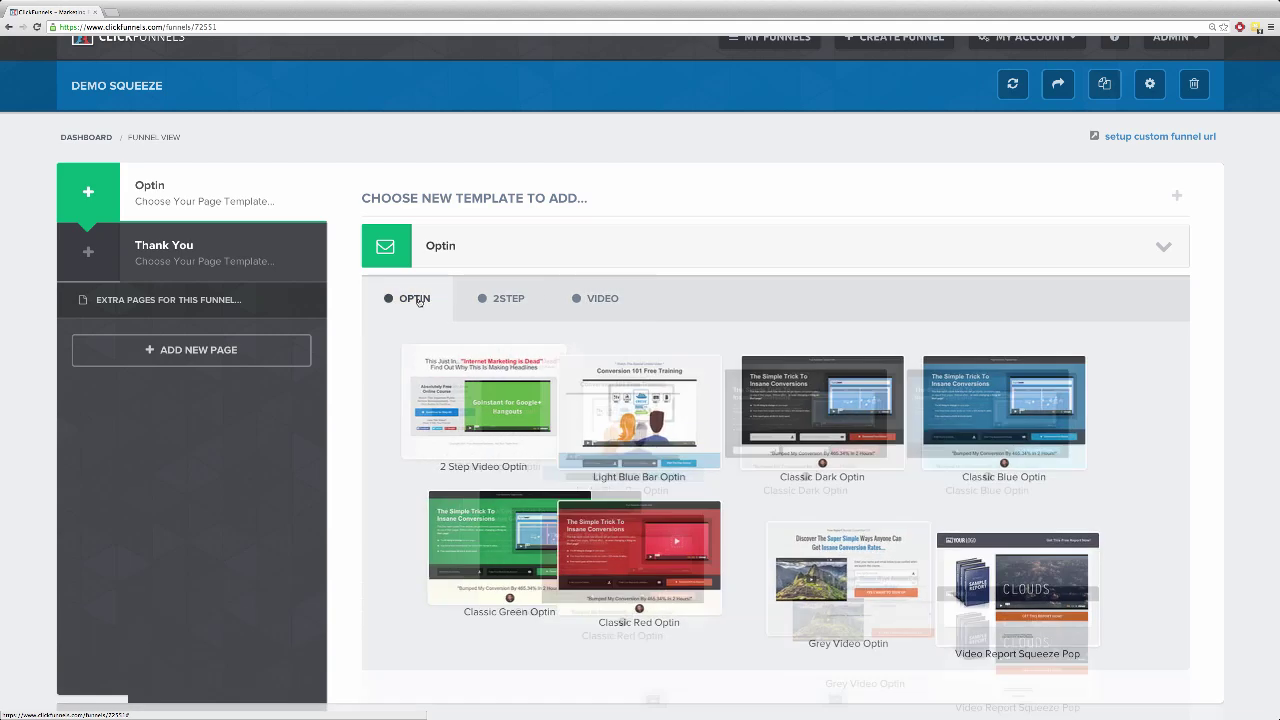
{"action": "scroll", "coordinate": [505, 392], "scroll_direction": "down", "scroll_amount": 1}
{"action": "scroll", "coordinate": [504, 390], "scroll_direction": "down", "scroll_amount": 3}
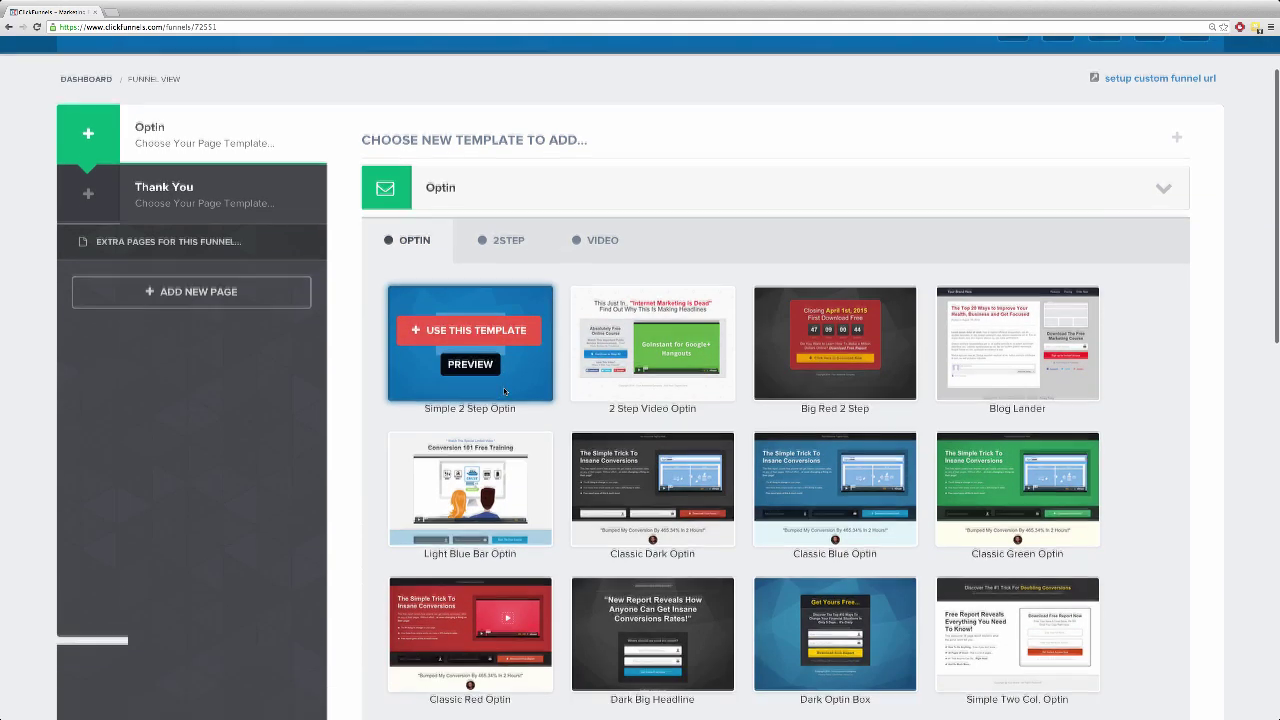
{"action": "scroll", "coordinate": [504, 390], "scroll_direction": "down", "scroll_amount": 6}
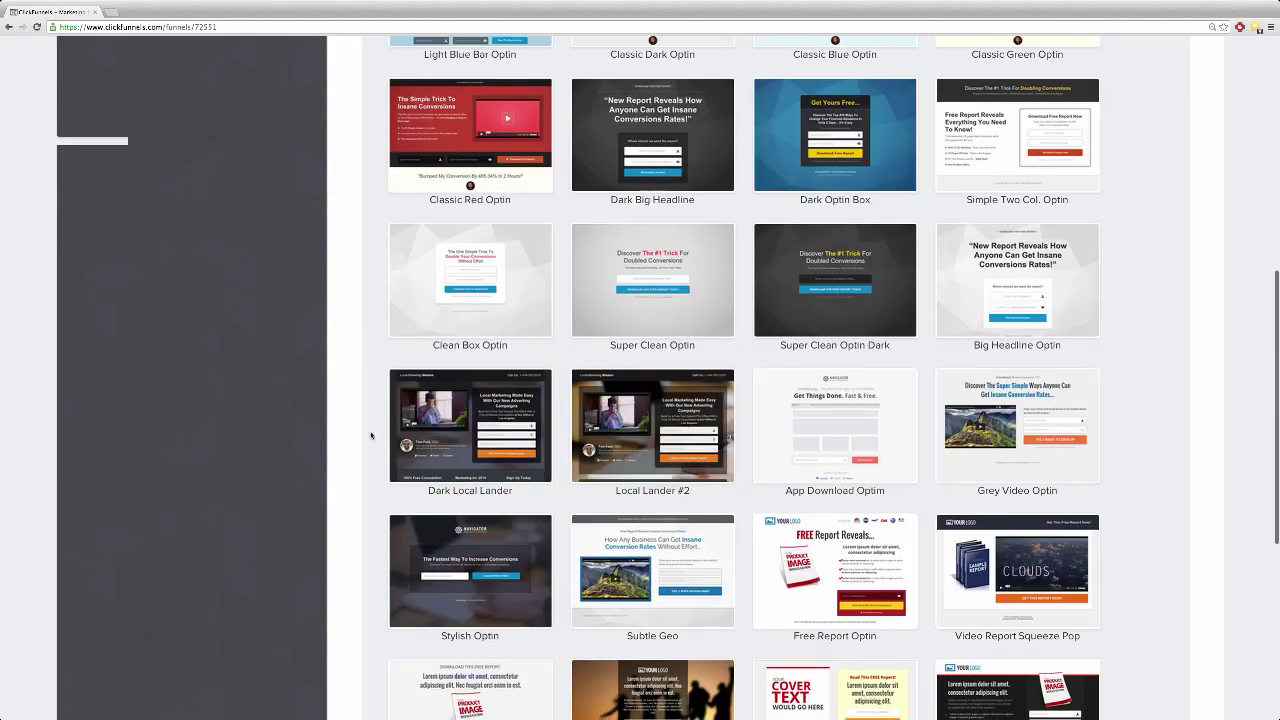
{"action": "scroll", "coordinate": [371, 435], "scroll_direction": "down", "scroll_amount": 3}
{"action": "scroll", "coordinate": [374, 428], "scroll_direction": "up", "scroll_amount": 11}
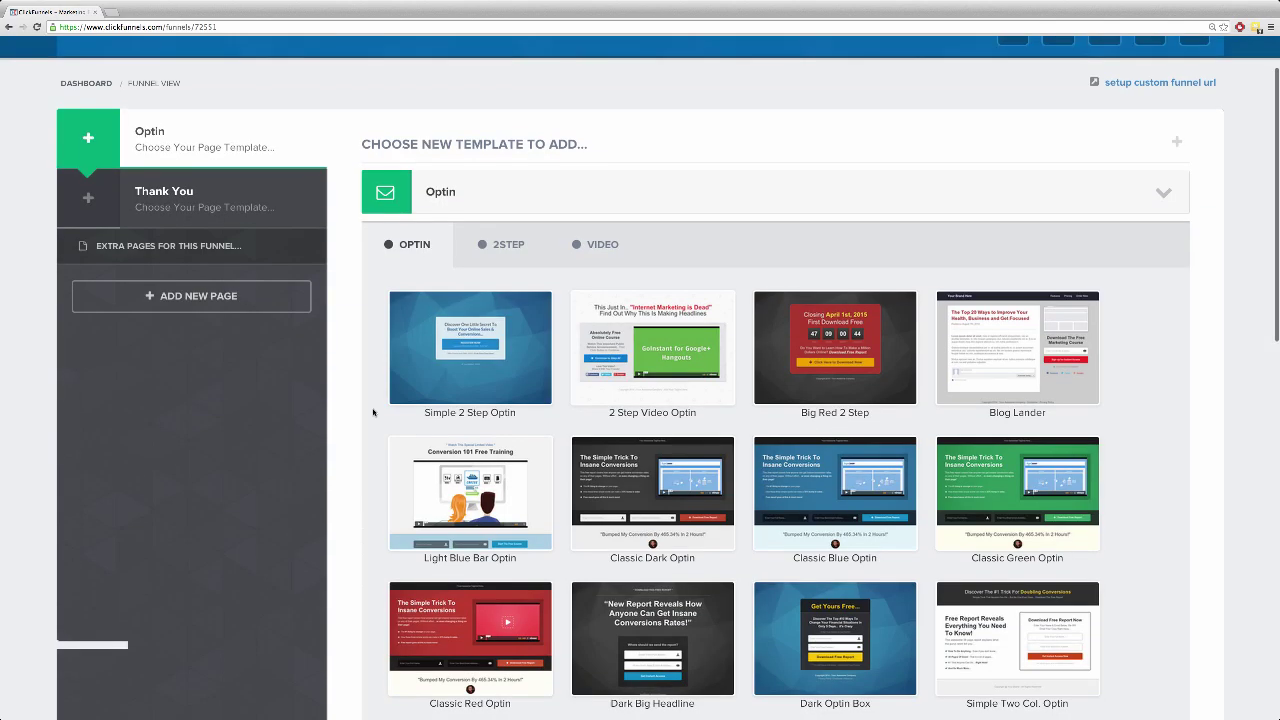
Use the "Local Lander #2" template for the funnel's Optin page.
{"action": "mouse_move", "coordinate": [503, 482]}
{"action": "scroll", "coordinate": [510, 472], "scroll_direction": "down", "scroll_amount": 5}
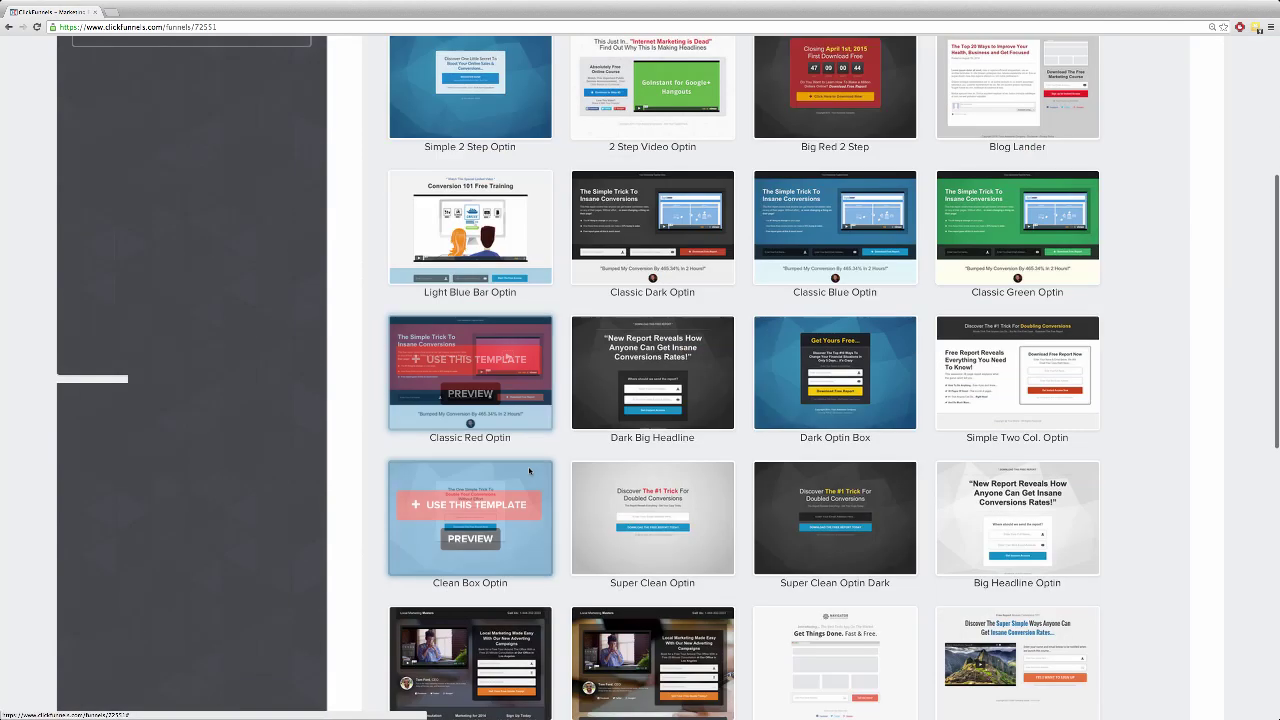
{"action": "scroll", "coordinate": [520, 465], "scroll_direction": "down", "scroll_amount": 1}
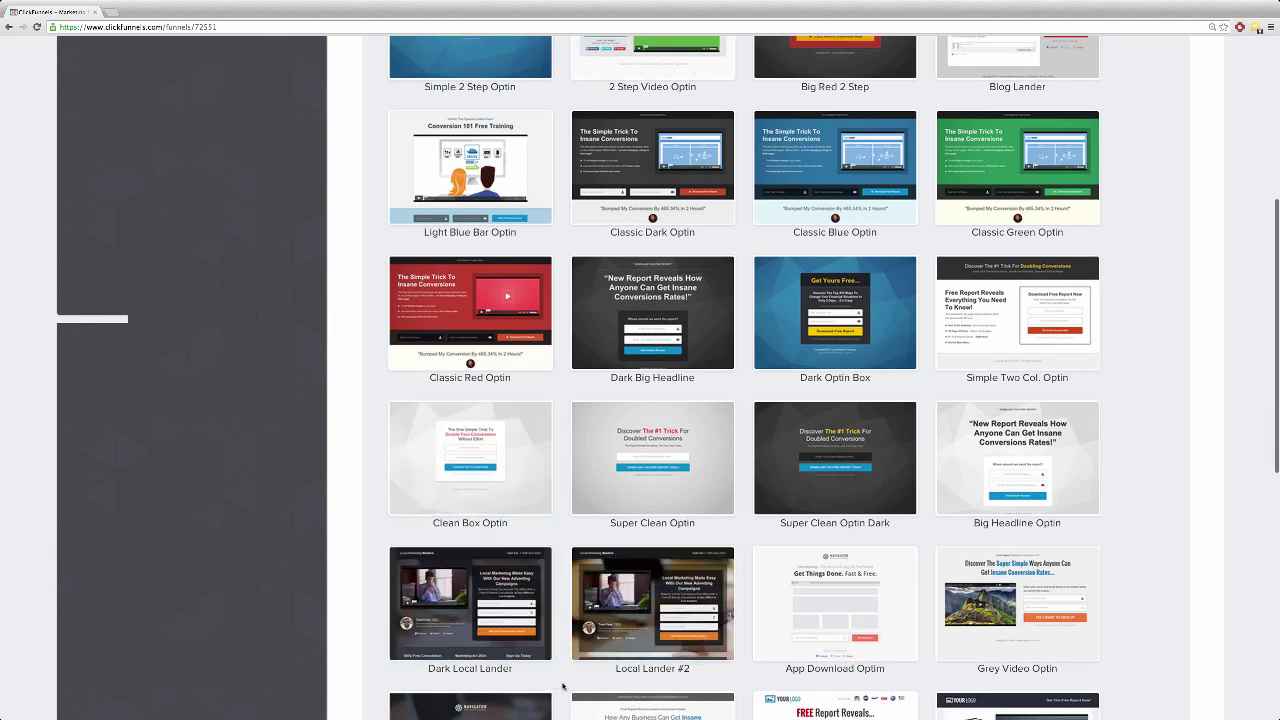
{"action": "mouse_move", "coordinate": [648, 595]}
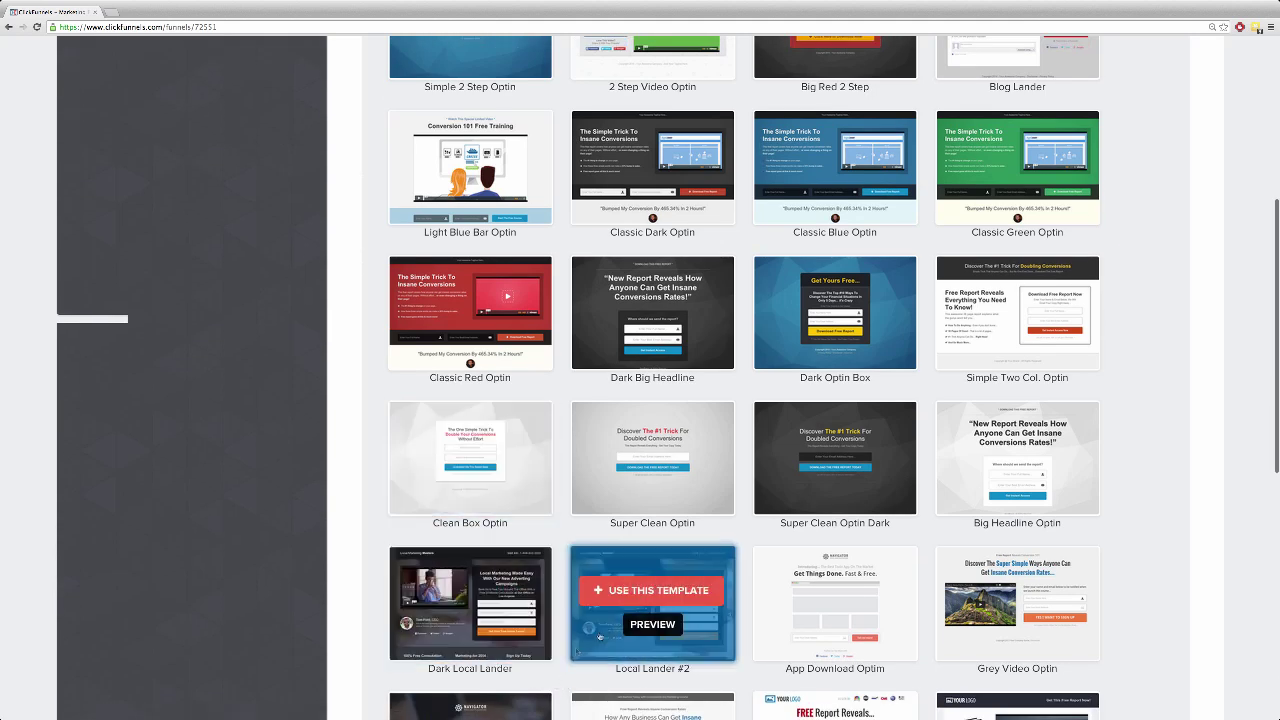
{"action": "left_click", "coordinate": [648, 590]}
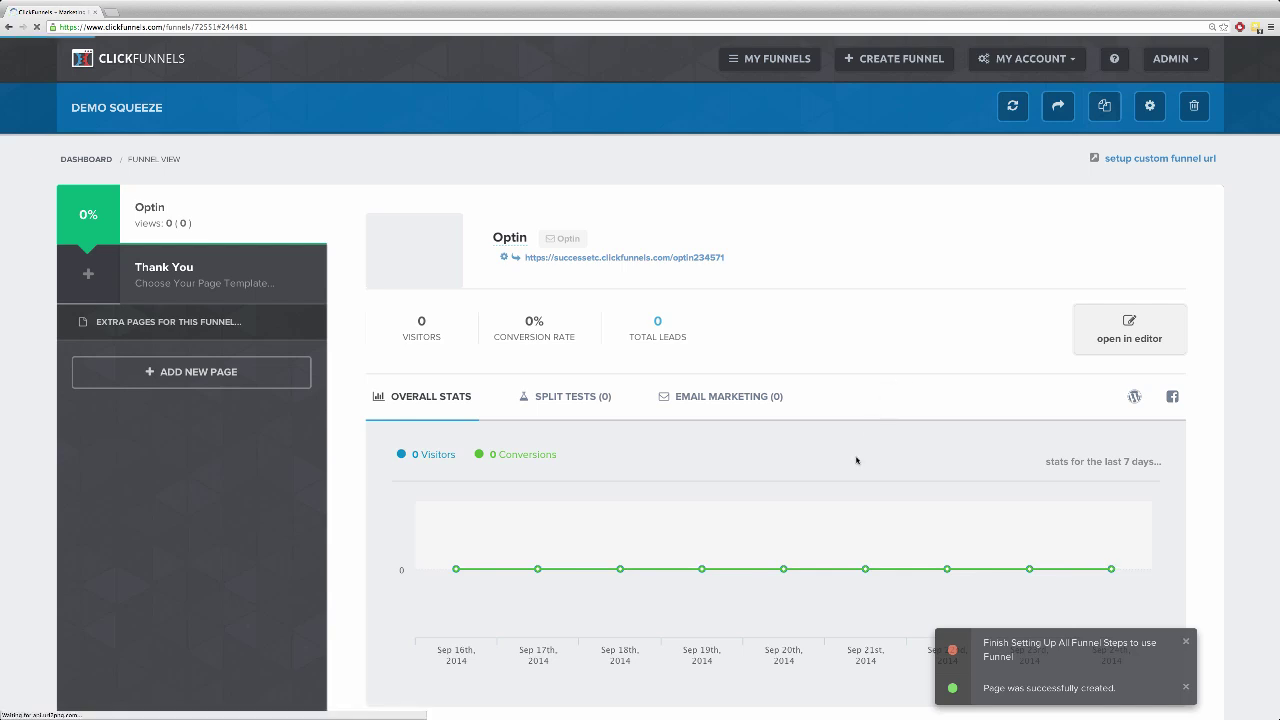
Review the new Optin page's statistics overview, view its live version and close that page.
{"action": "scroll", "coordinate": [857, 460], "scroll_direction": "down", "scroll_amount": 3}
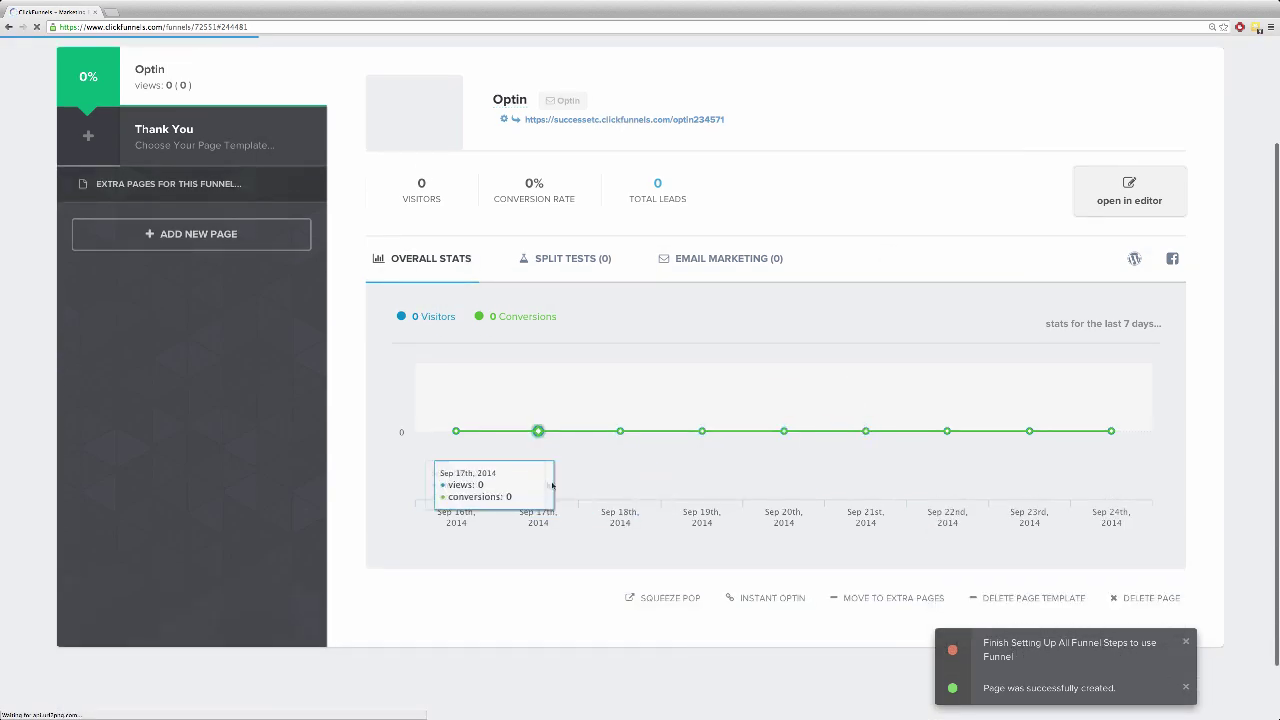
{"action": "scroll", "coordinate": [566, 486], "scroll_direction": "up", "scroll_amount": 3}
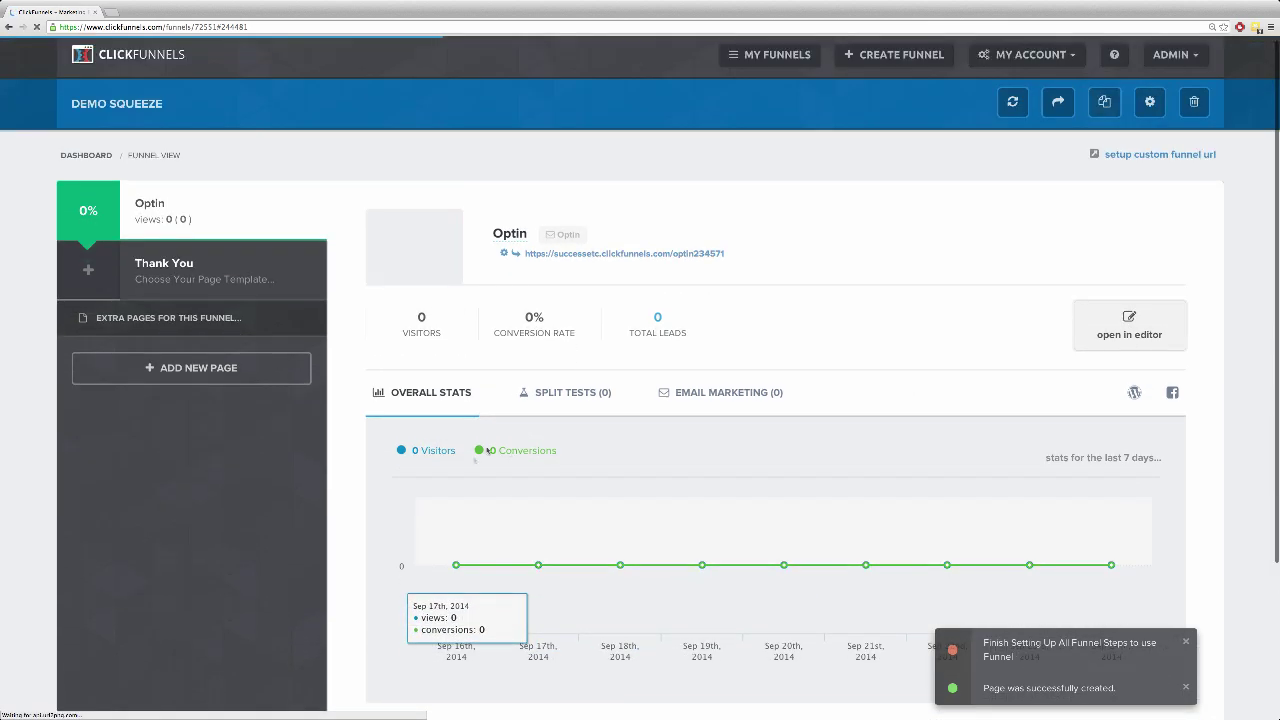
{"action": "scroll", "coordinate": [502, 337], "scroll_direction": "up", "scroll_amount": 1}
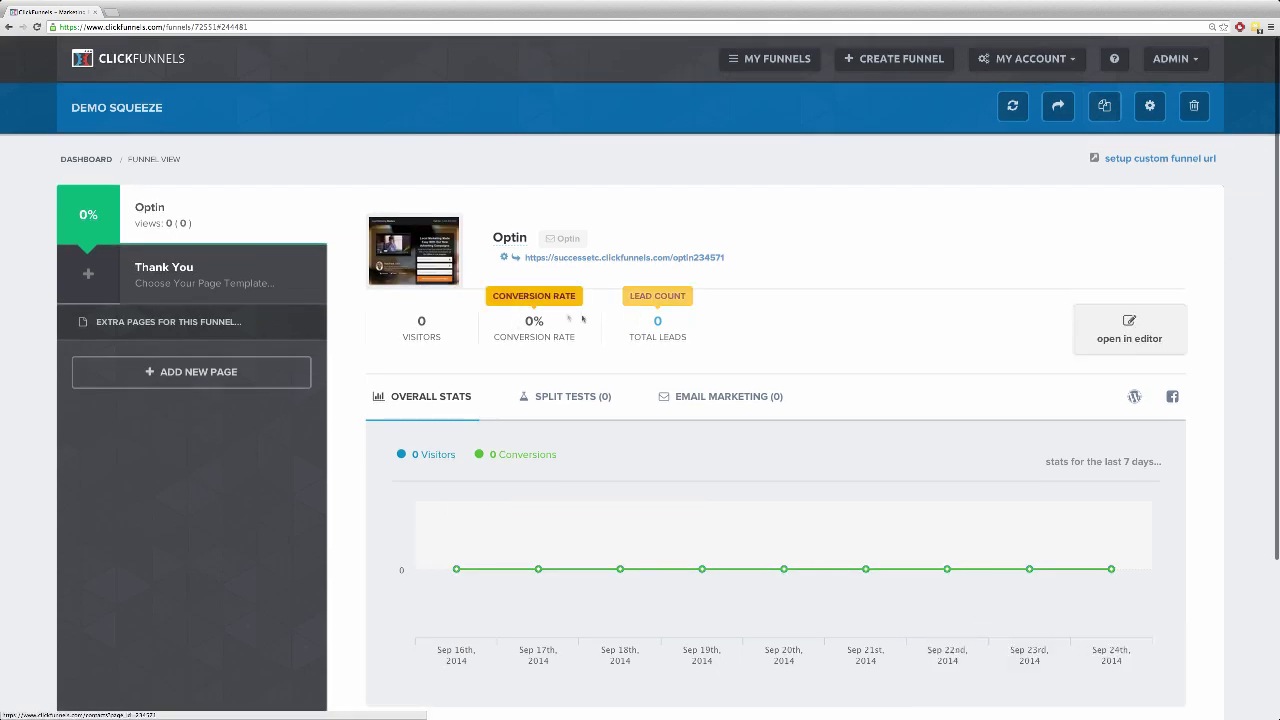
{"action": "left_click", "coordinate": [517, 258]}
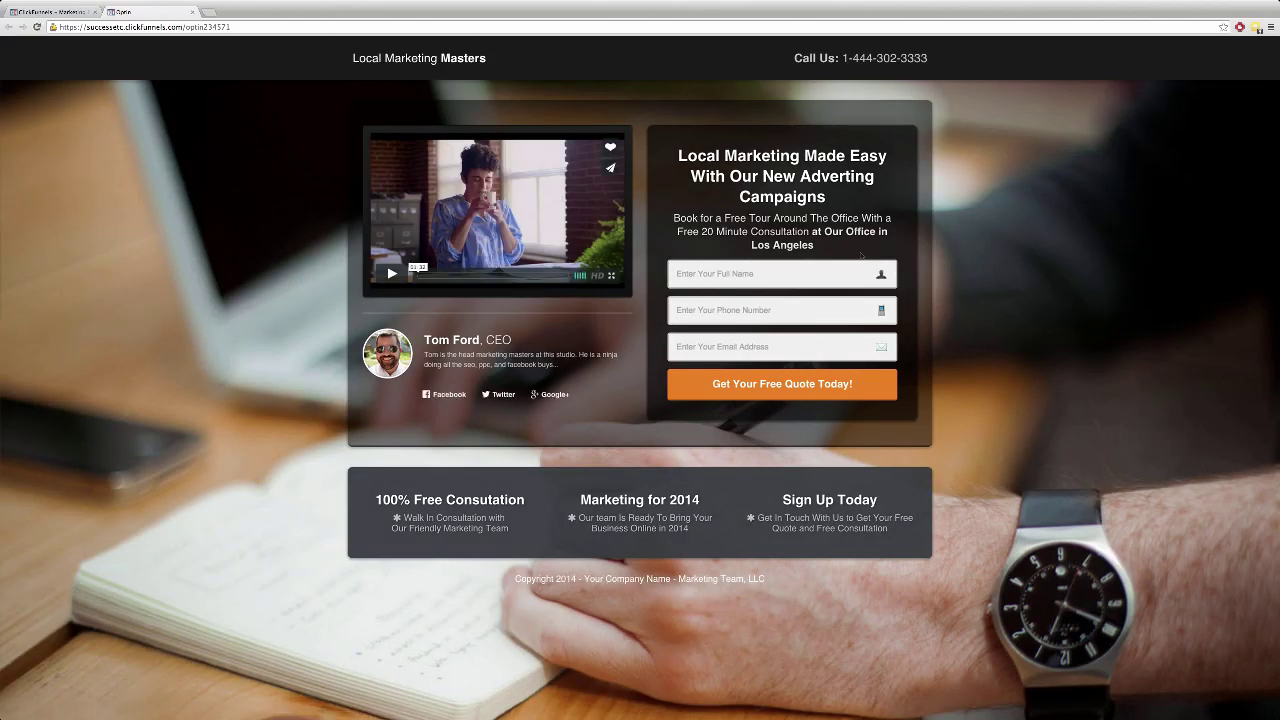
{"action": "left_click", "coordinate": [194, 12]}
Open the Optin page in the editor and replace the header text "Local Marketing Masters" with "Vygone - Kill Your Cold Sores".
{"action": "left_click", "coordinate": [1122, 334]}
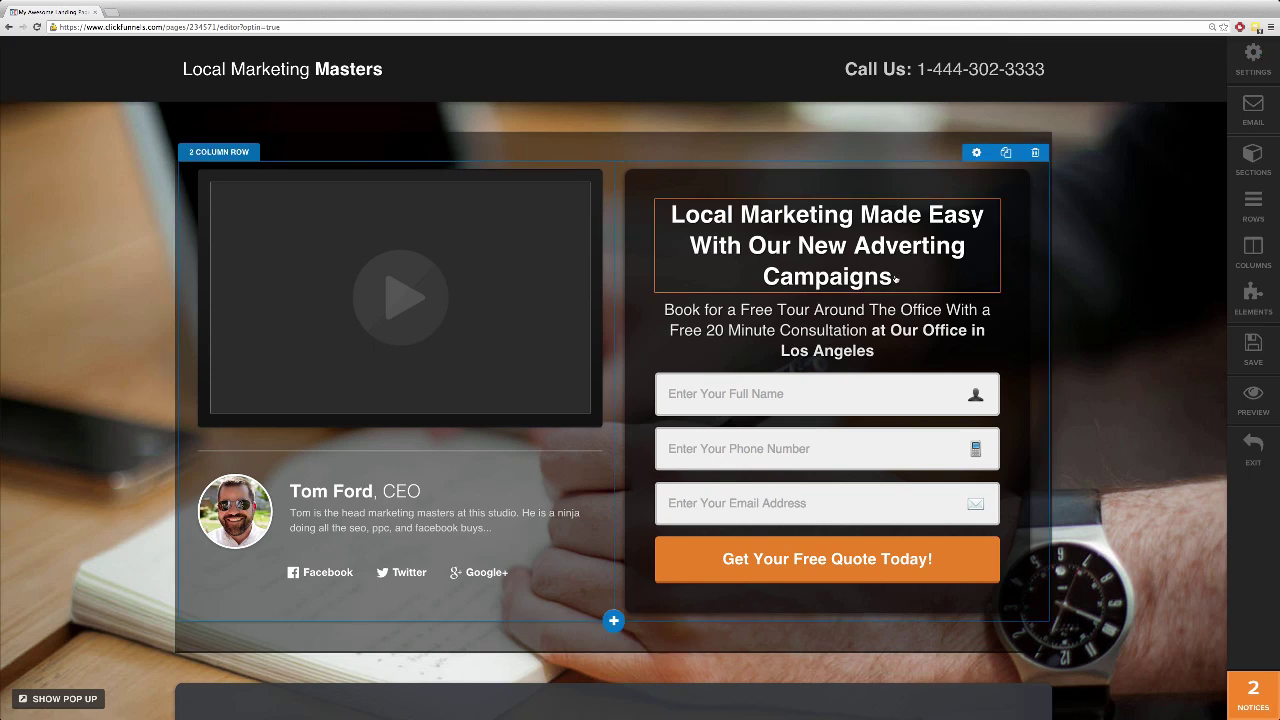
{"action": "double_click", "coordinate": [271, 72]}
{"action": "key", "text": "ctrl+a"}
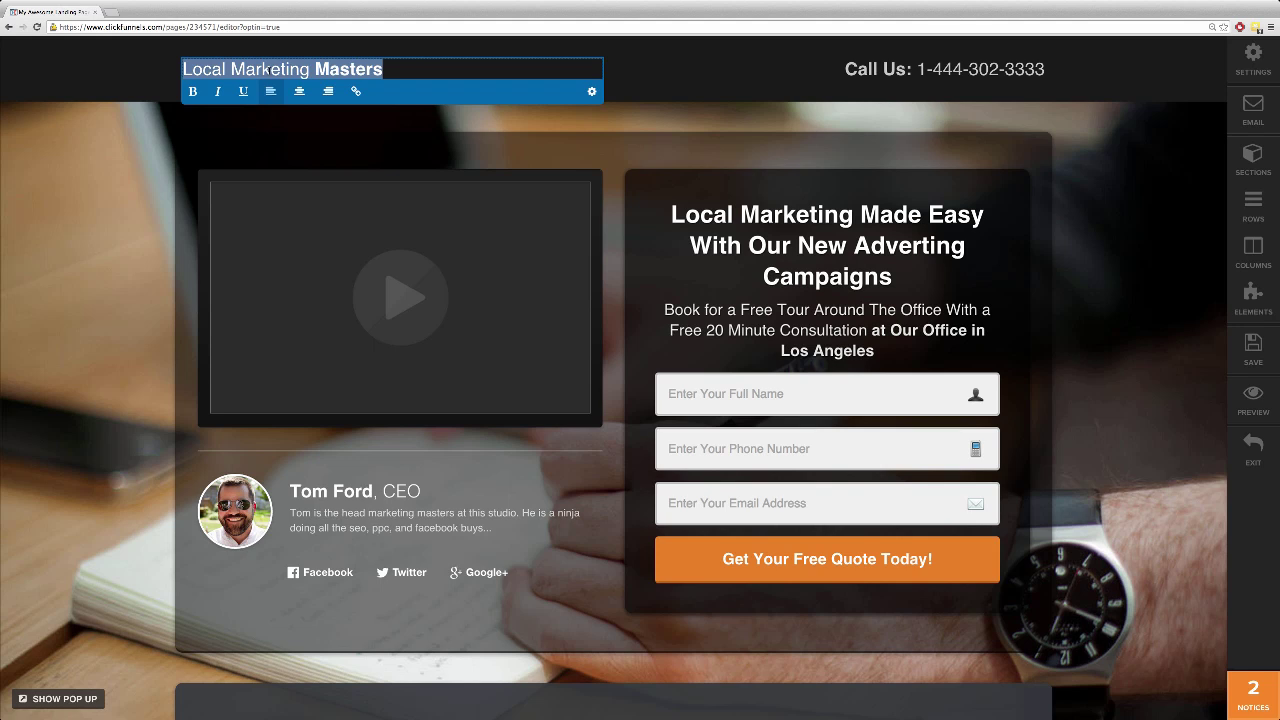
{"action": "type", "text": "Vy"}
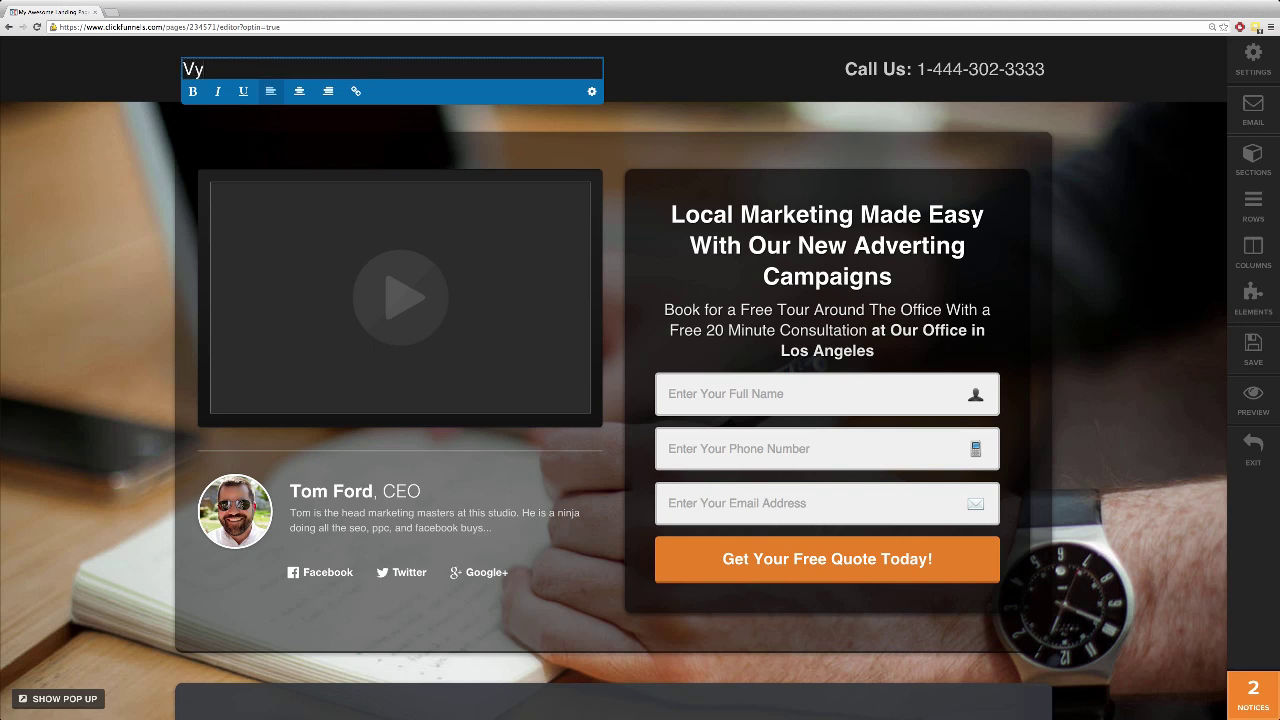
{"action": "type", "text": "gone - Kill YOur"}
{"action": "key", "text": "BackSpace"}
{"action": "key", "text": "BackSpace"}
{"action": "key", "text": "BackSpace"}
{"action": "type", "text": "our co"}
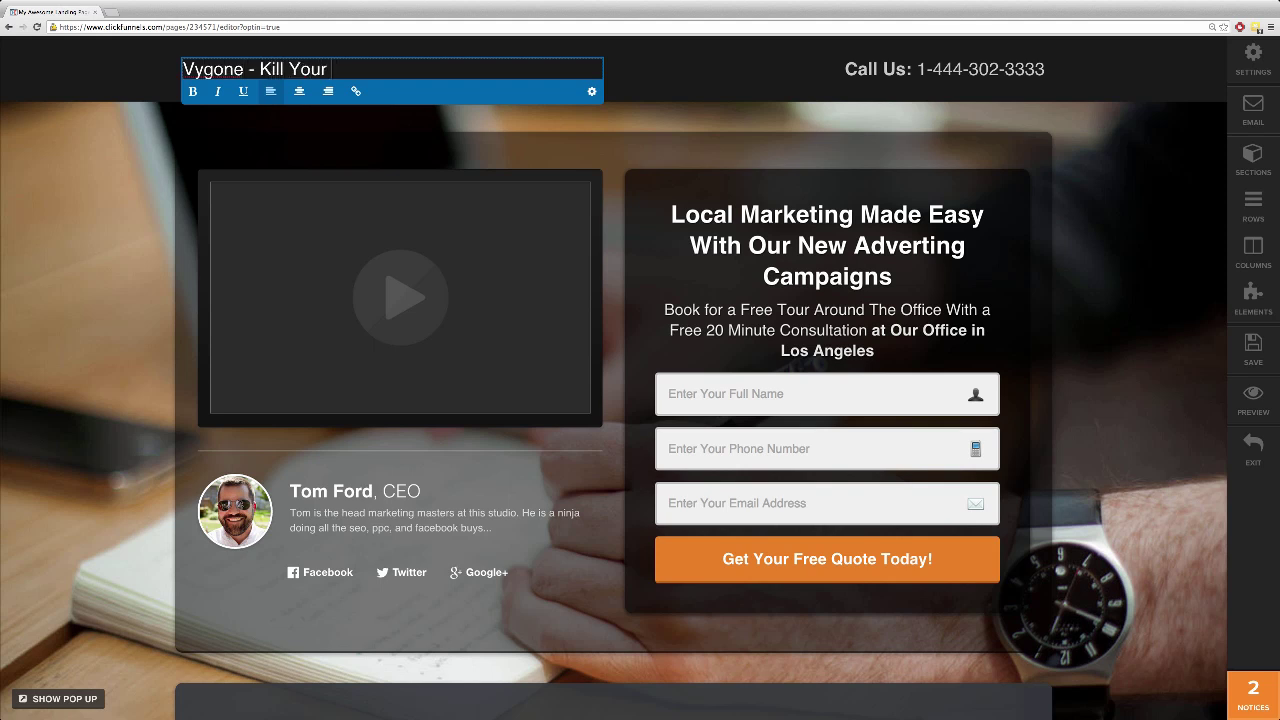
{"action": "key", "text": "BackSpace"}
{"action": "key", "text": "BackSpace"}
{"action": "type", "text": "Cold Sores"}
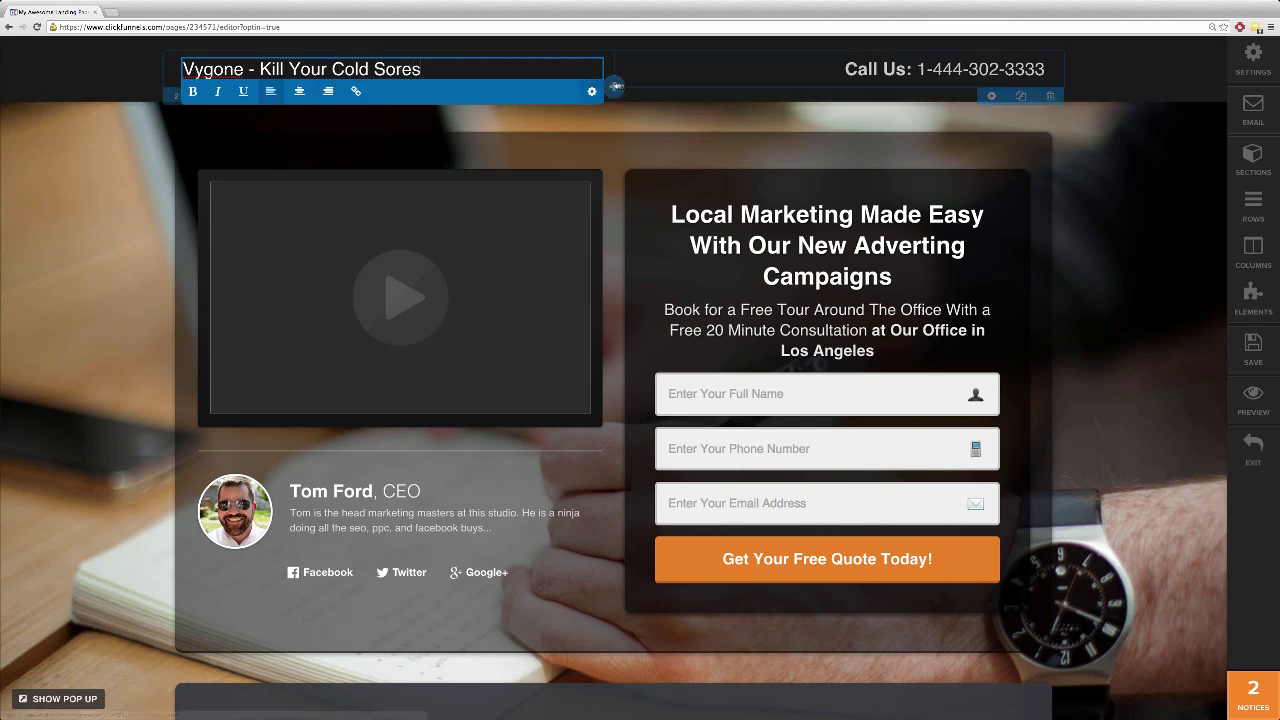
{"action": "left_click", "coordinate": [614, 86]}
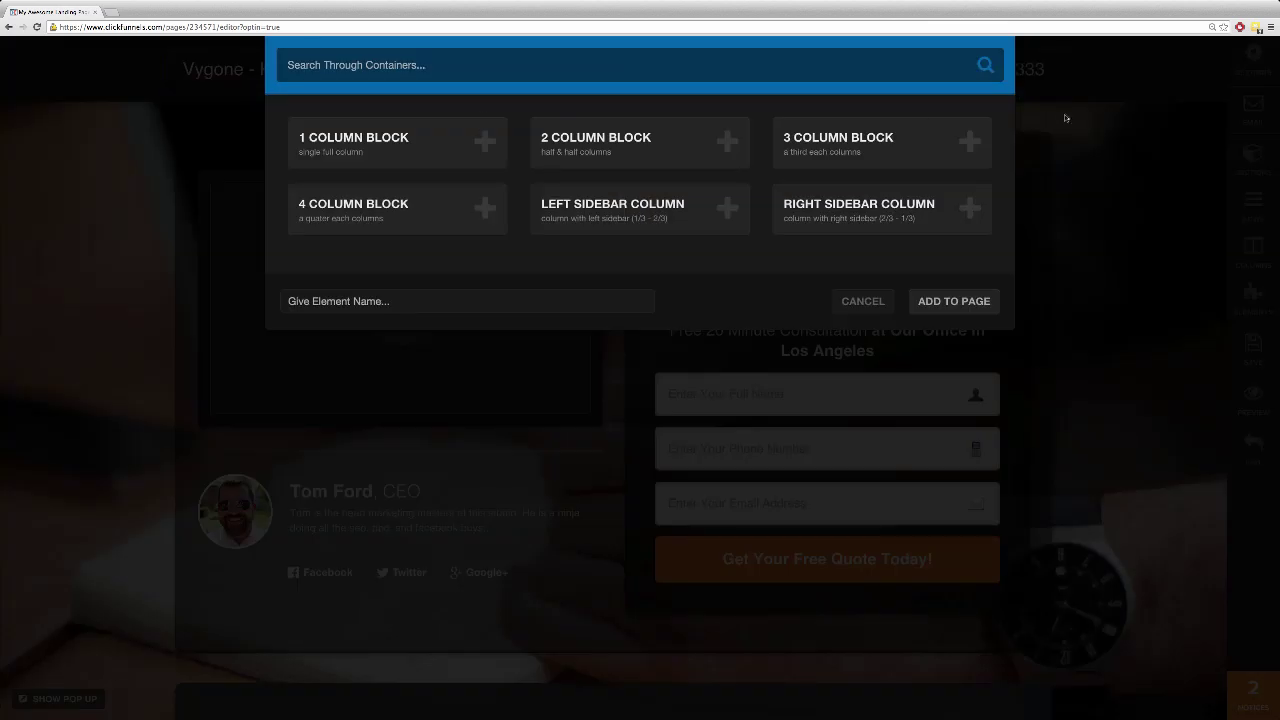
{"action": "left_click", "coordinate": [862, 301]}
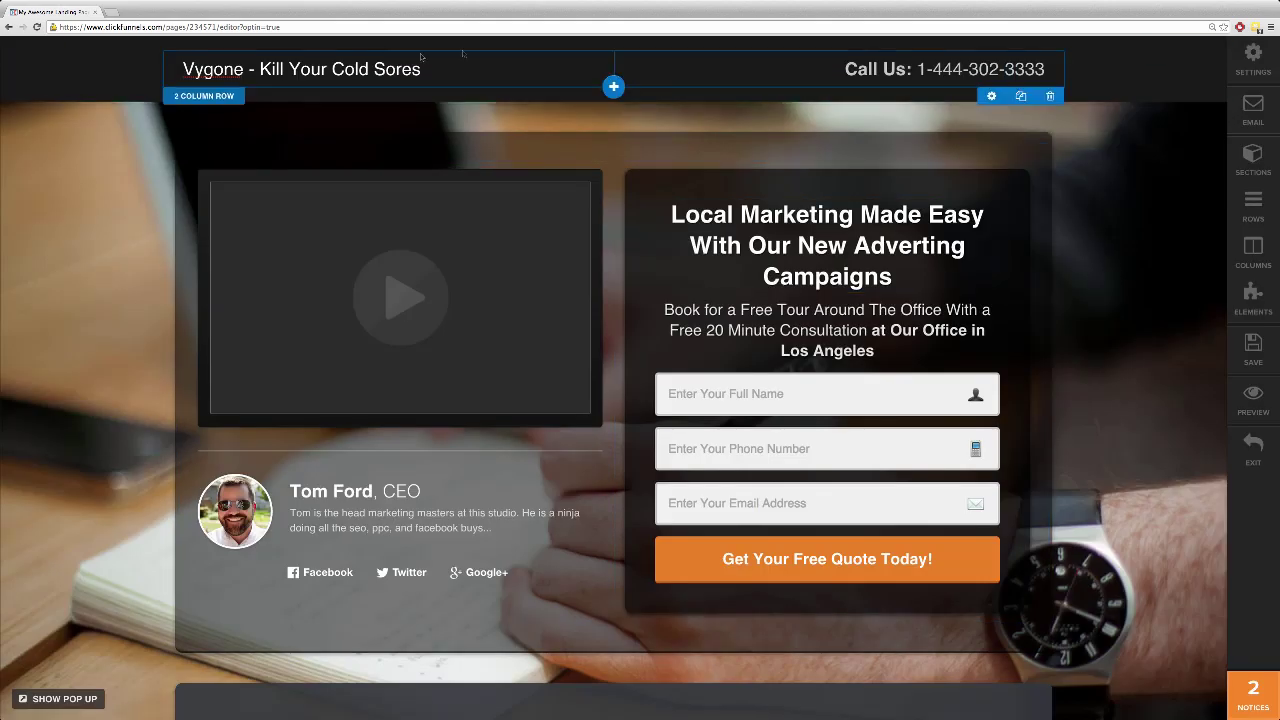
Search YouTube for "vygone" in a new browser tab and open the result titled "vygone-video".
{"action": "left_click", "coordinate": [118, 12]}
{"action": "type", "text": "youtube.com"}
{"action": "key", "text": "Return"}
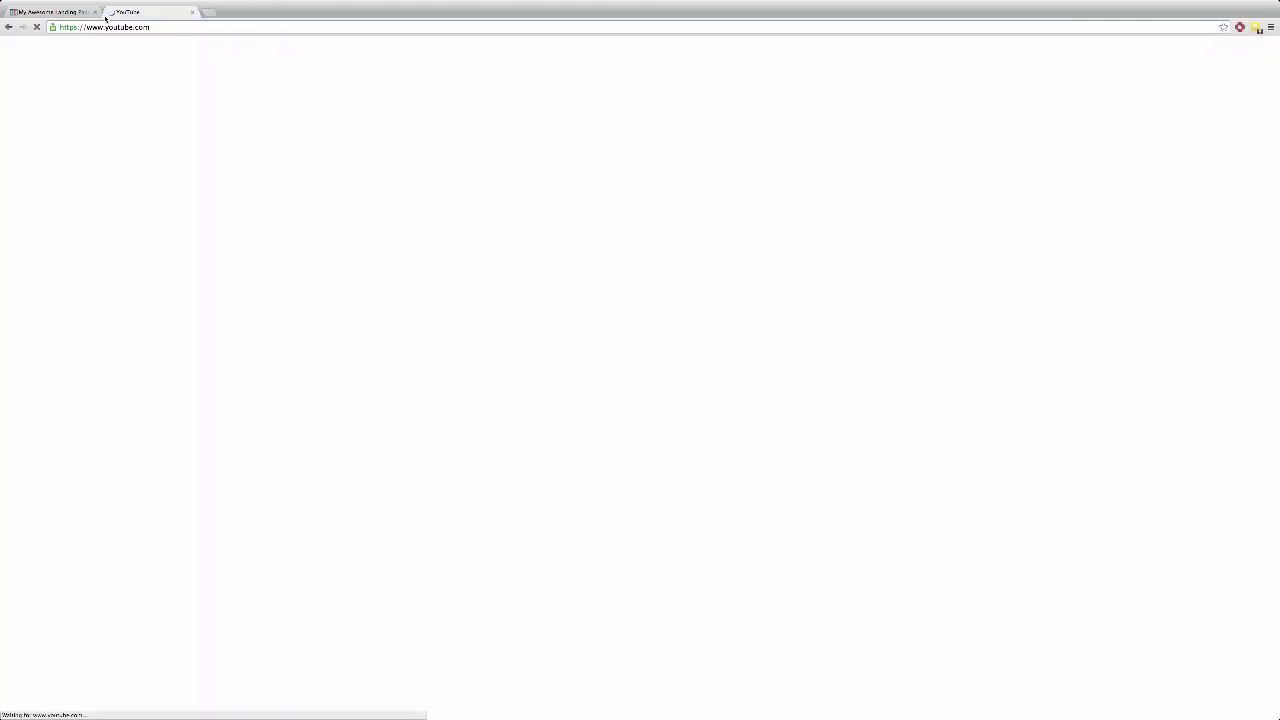
{"action": "type", "text": "vygone"}
{"action": "key", "text": "Return"}
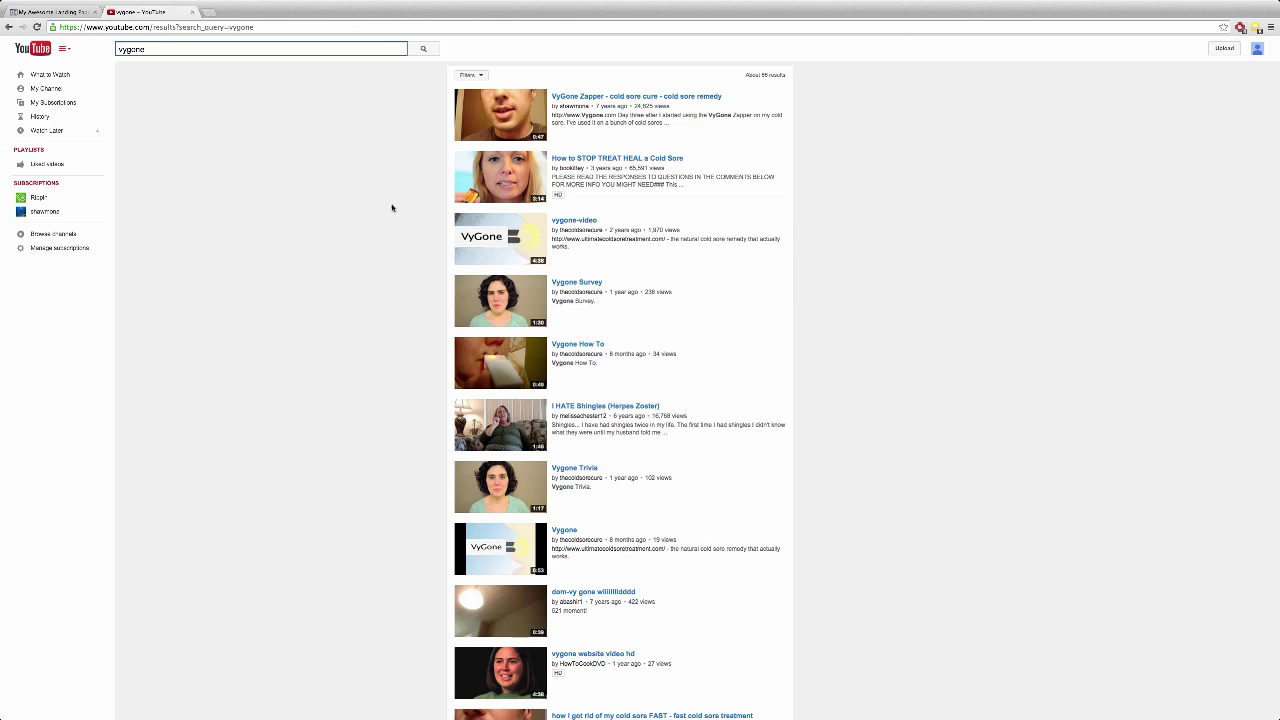
{"action": "left_click", "coordinate": [574, 221]}
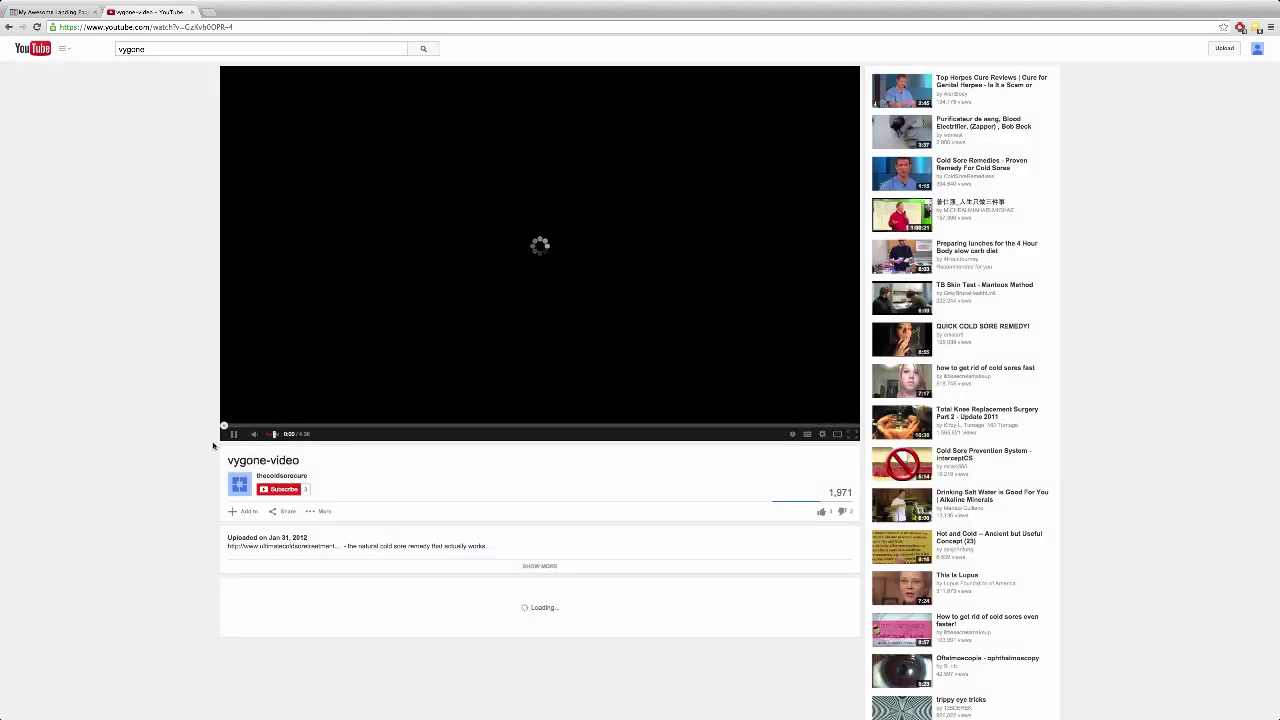
Pause the video, select its web address, try to open its sharing options and close the YouTube tab.
{"action": "left_click", "coordinate": [232, 434]}
{"action": "left_click", "coordinate": [161, 32]}
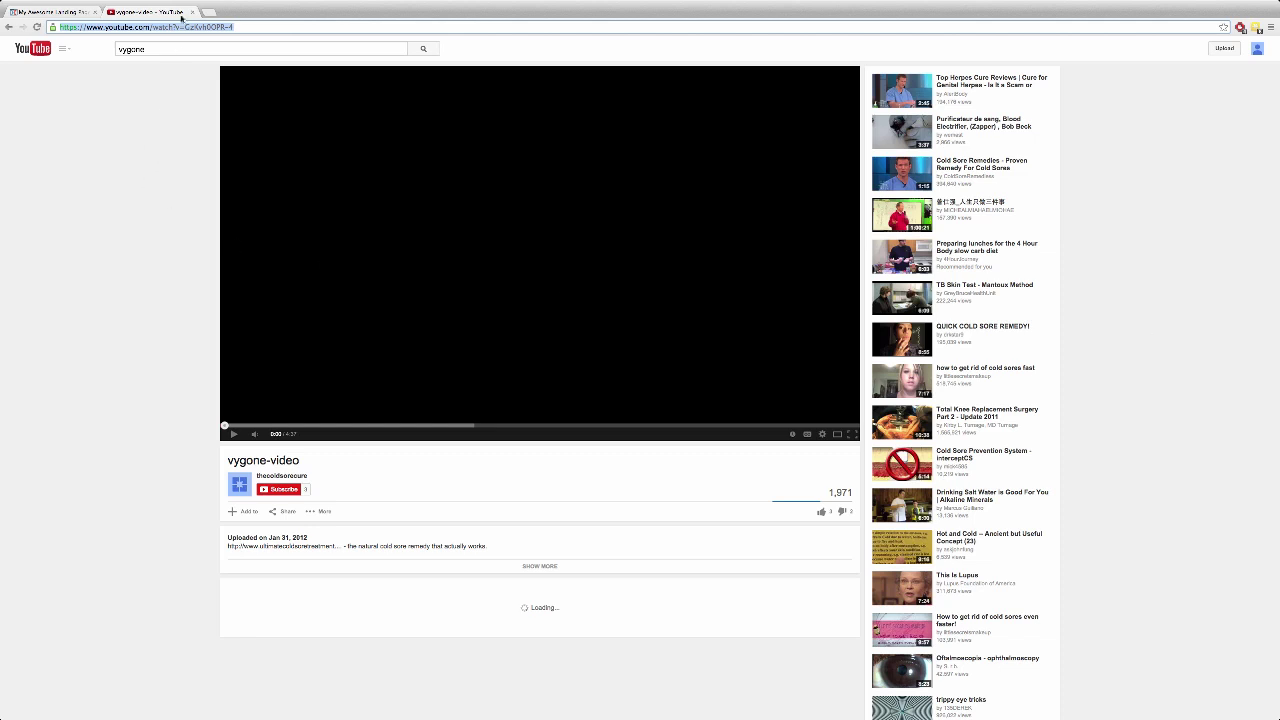
{"action": "left_click", "coordinate": [286, 511]}
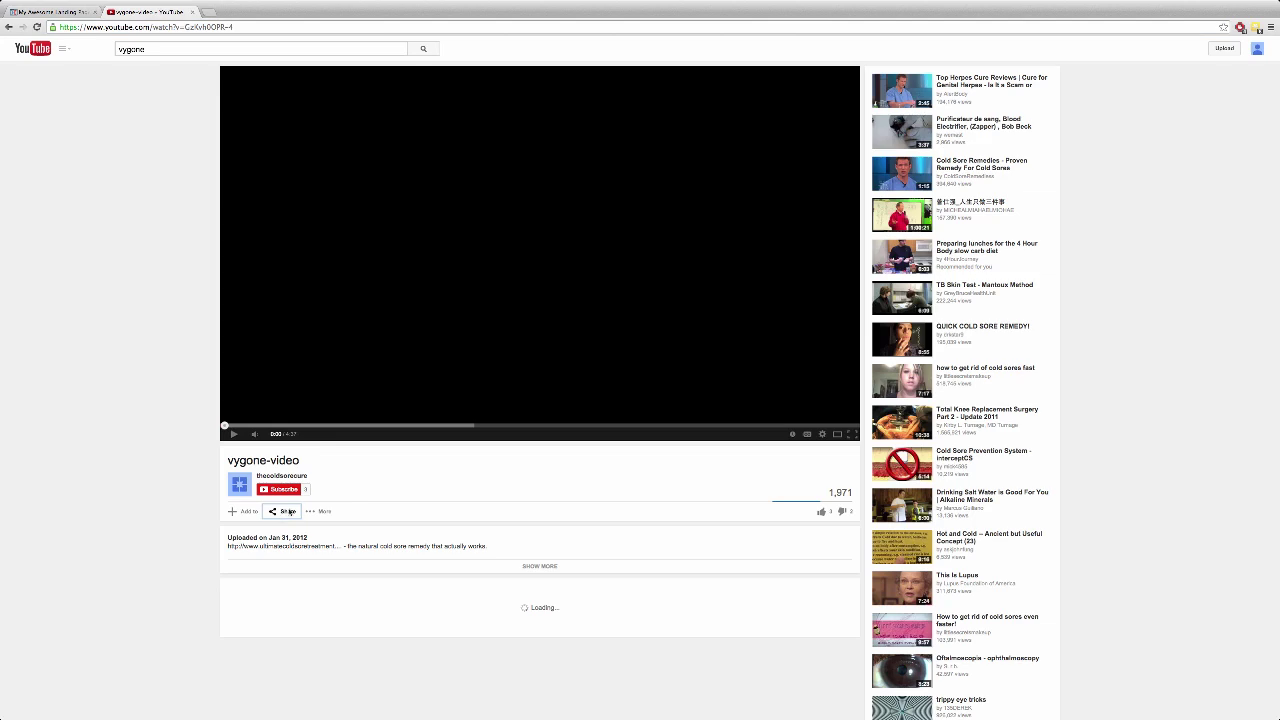
{"action": "left_click", "coordinate": [193, 12]}
Replace the video element's embed code with the copied iframe code and close its settings.
{"action": "left_click", "coordinate": [411, 286]}
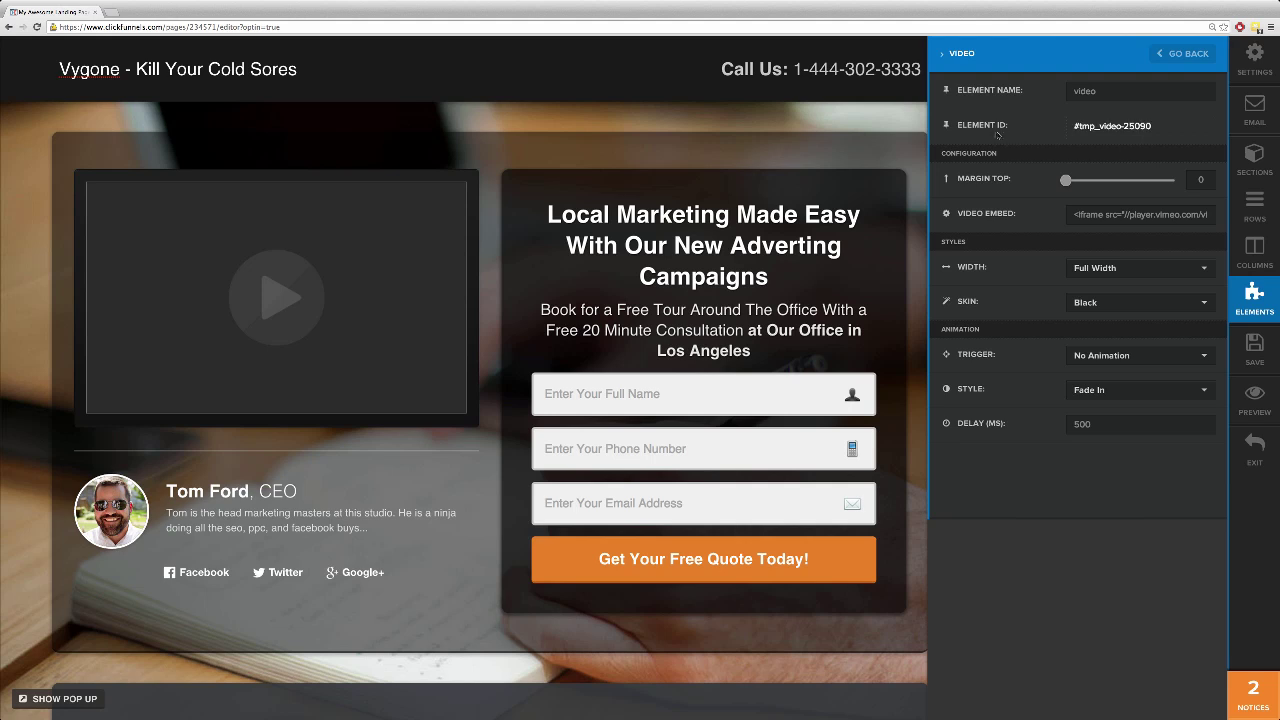
{"action": "left_click", "coordinate": [1140, 214]}
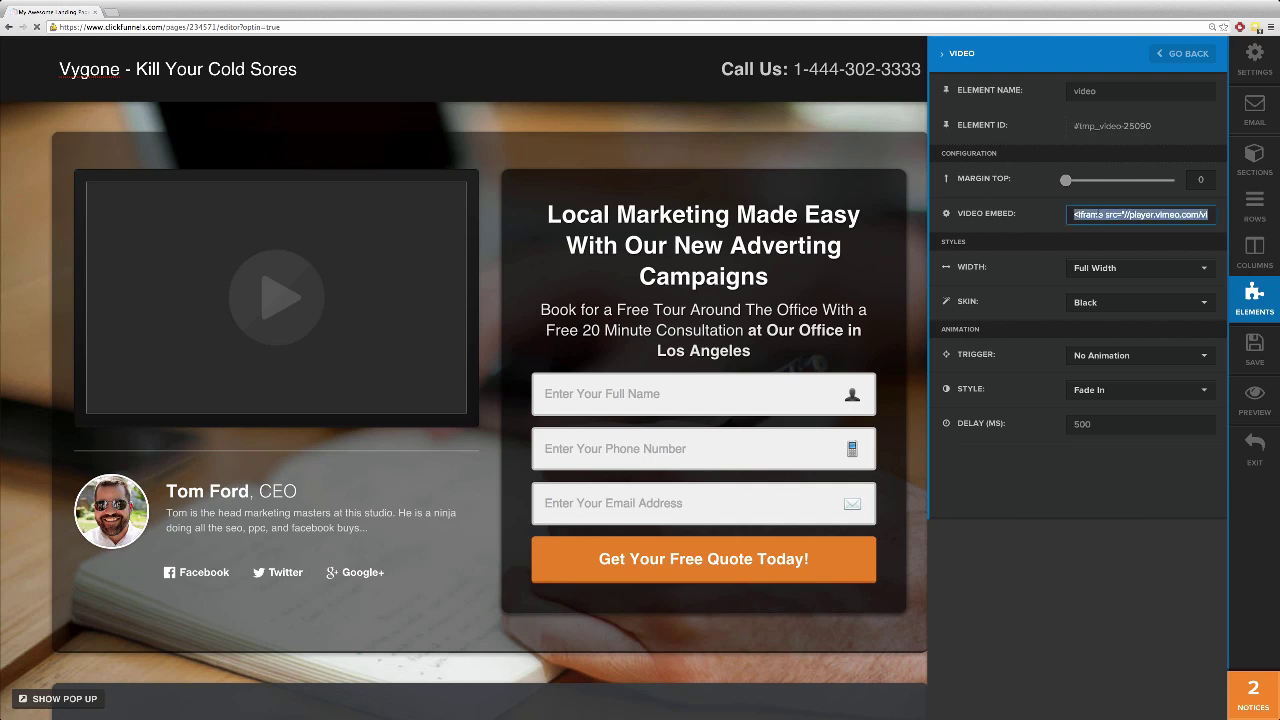
{"action": "key", "text": "BackSpace"}
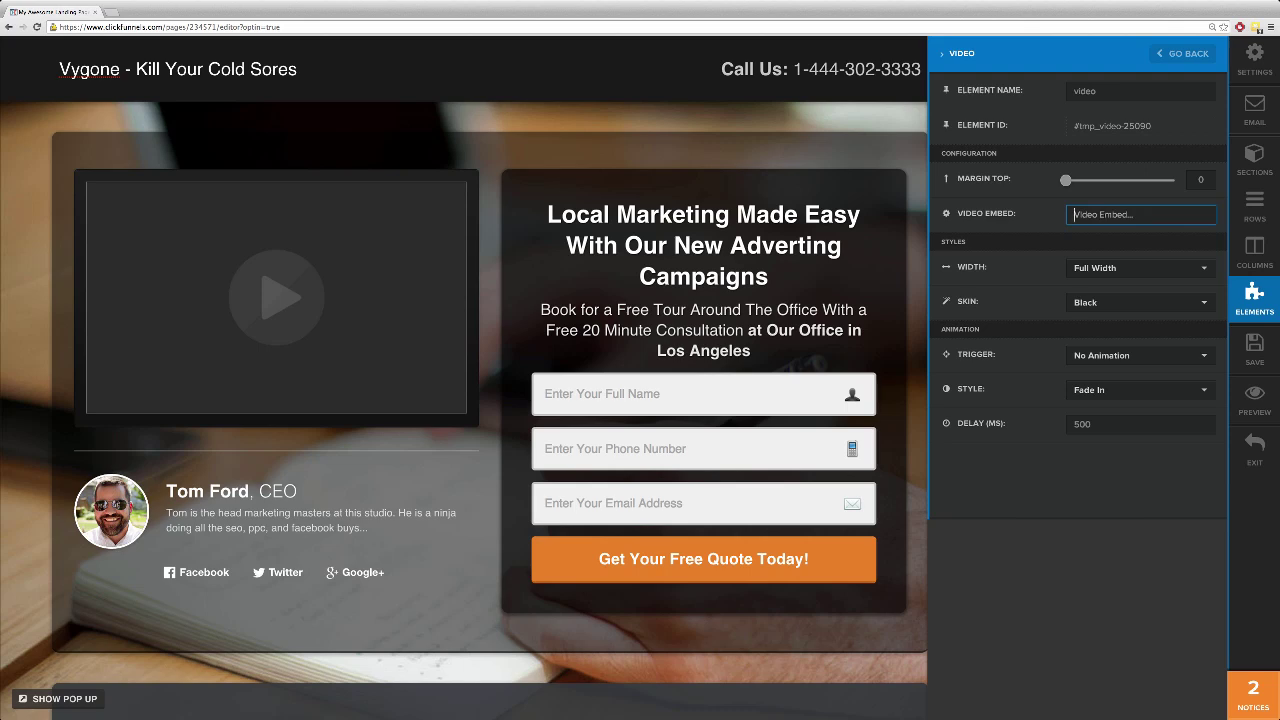
{"action": "right_click", "coordinate": [1100, 212]}
{"action": "left_click", "coordinate": [1140, 264]}
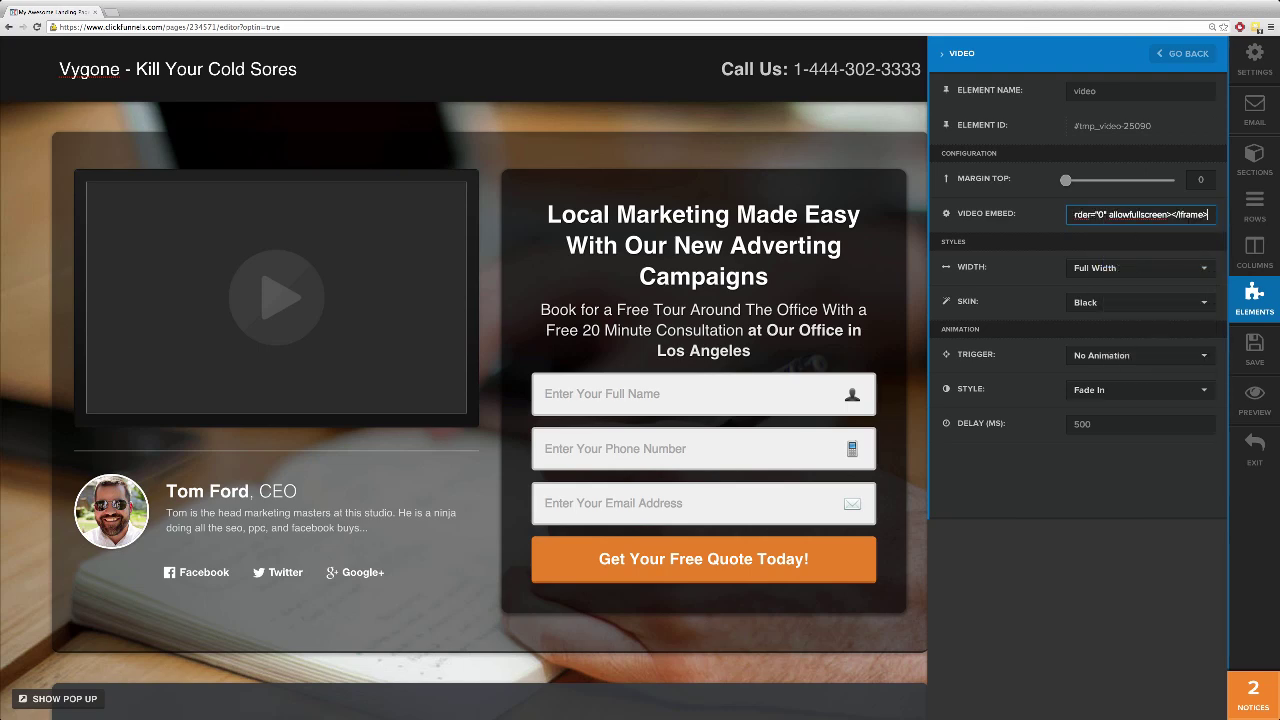
{"action": "left_click", "coordinate": [479, 295]}
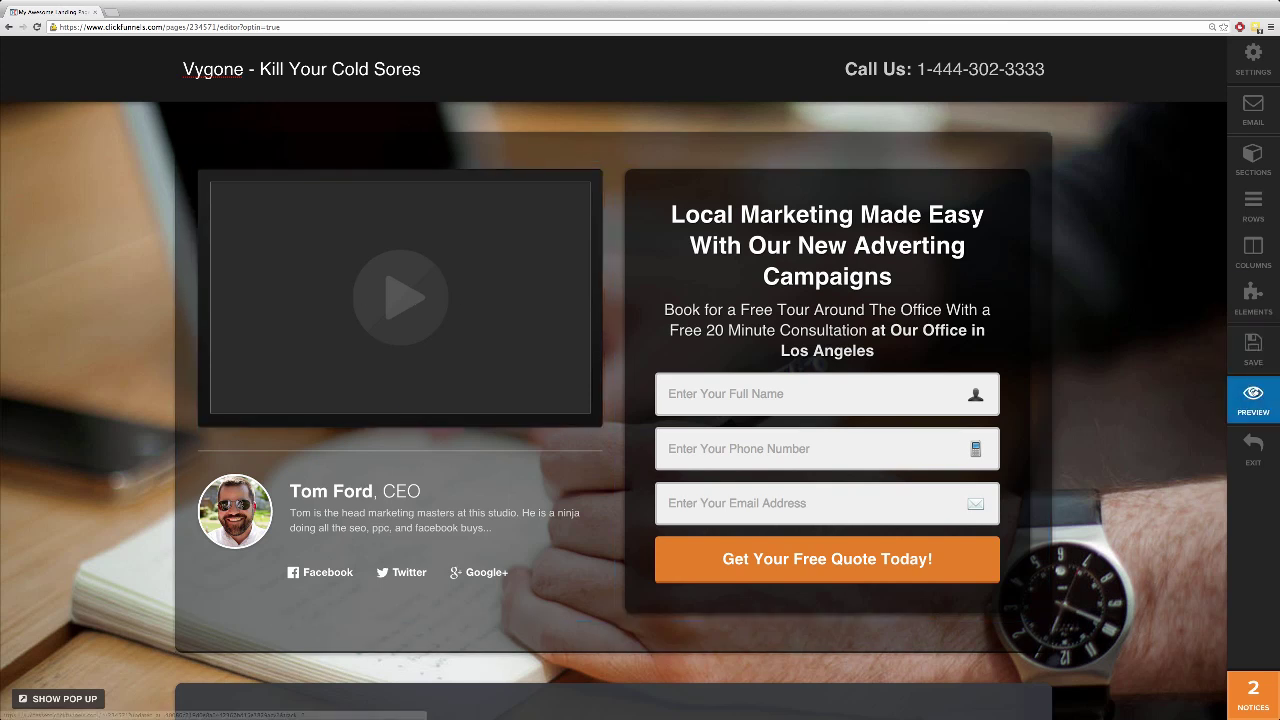
Save the page, preview its live version and close the preview.
{"action": "left_click", "coordinate": [1255, 355]}
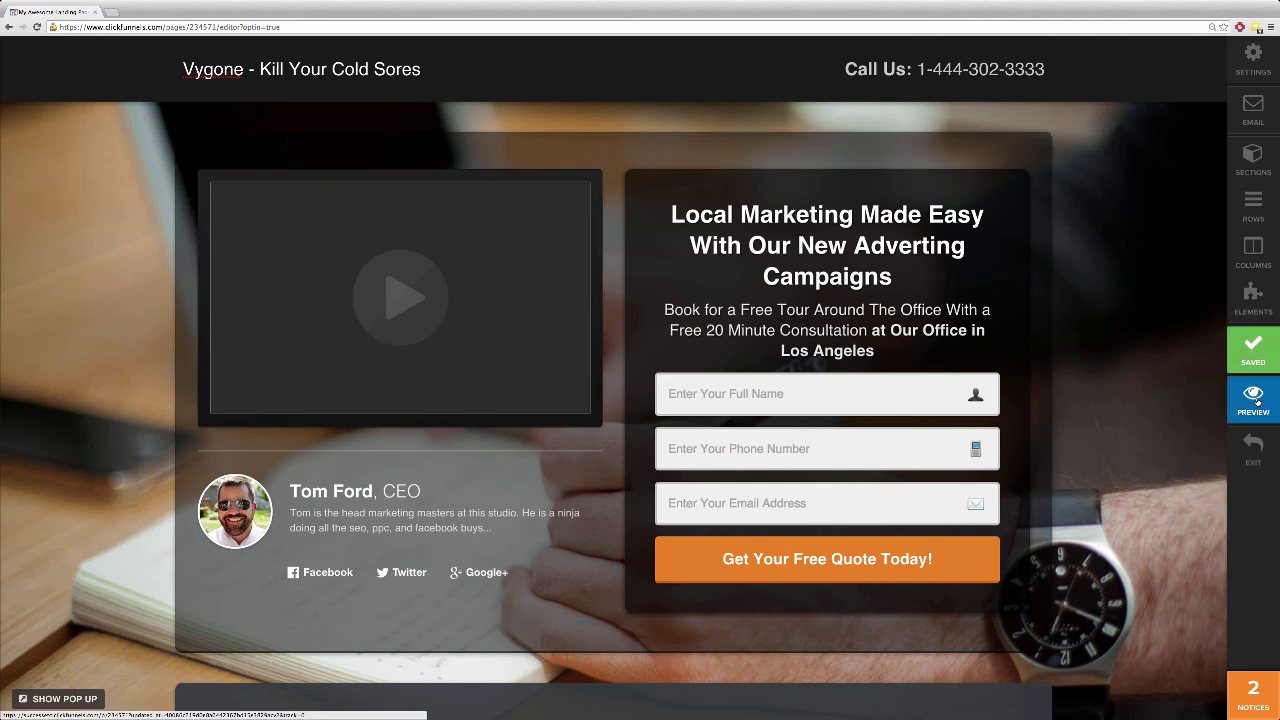
{"action": "left_click", "coordinate": [1253, 400]}
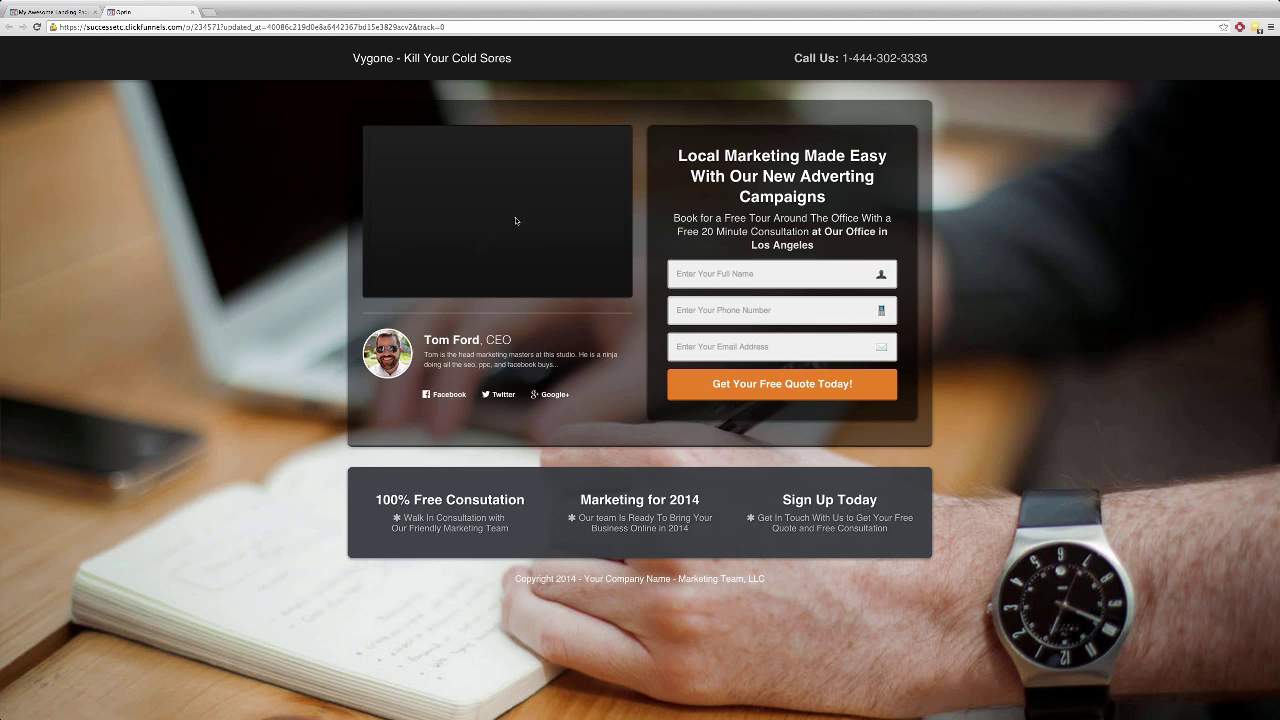
{"action": "left_click", "coordinate": [193, 13]}
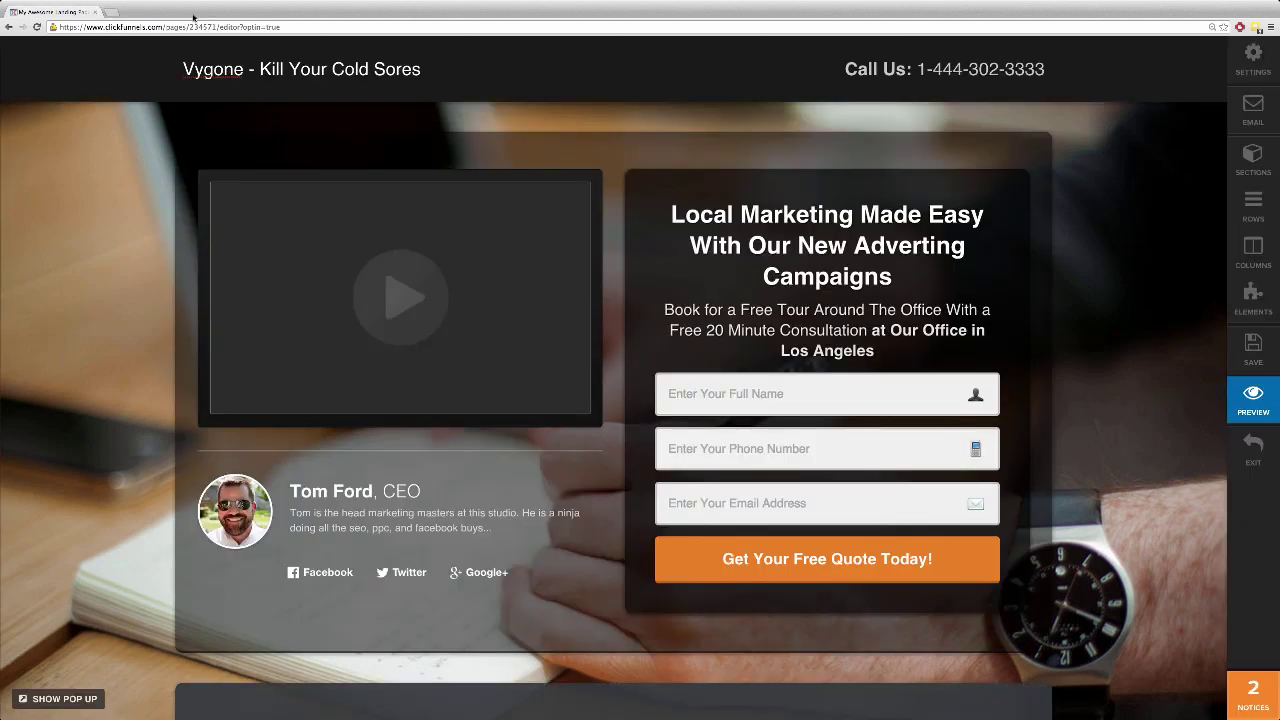
Paste the copied iframe code into the video element's embed setting again, save the page and preview it.
{"action": "left_click", "coordinate": [474, 349]}
{"action": "right_click", "coordinate": [1100, 214]}
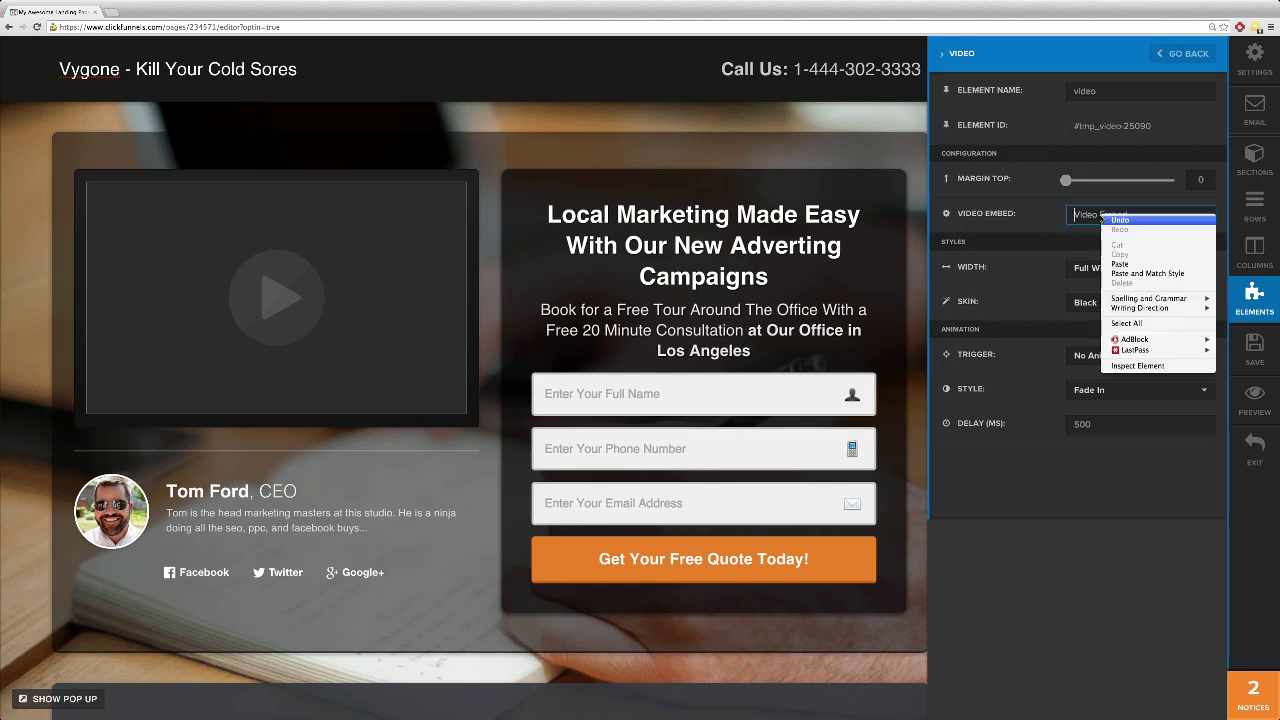
{"action": "left_click", "coordinate": [1129, 264]}
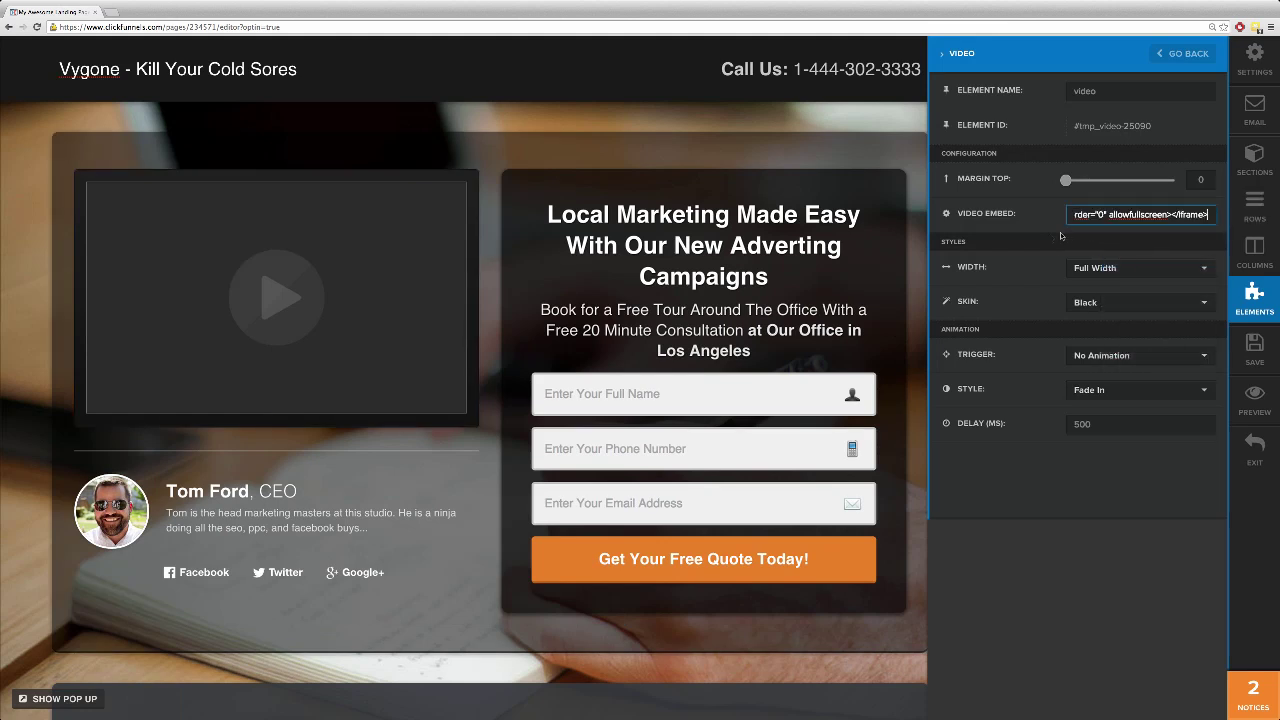
{"action": "left_click", "coordinate": [1252, 355]}
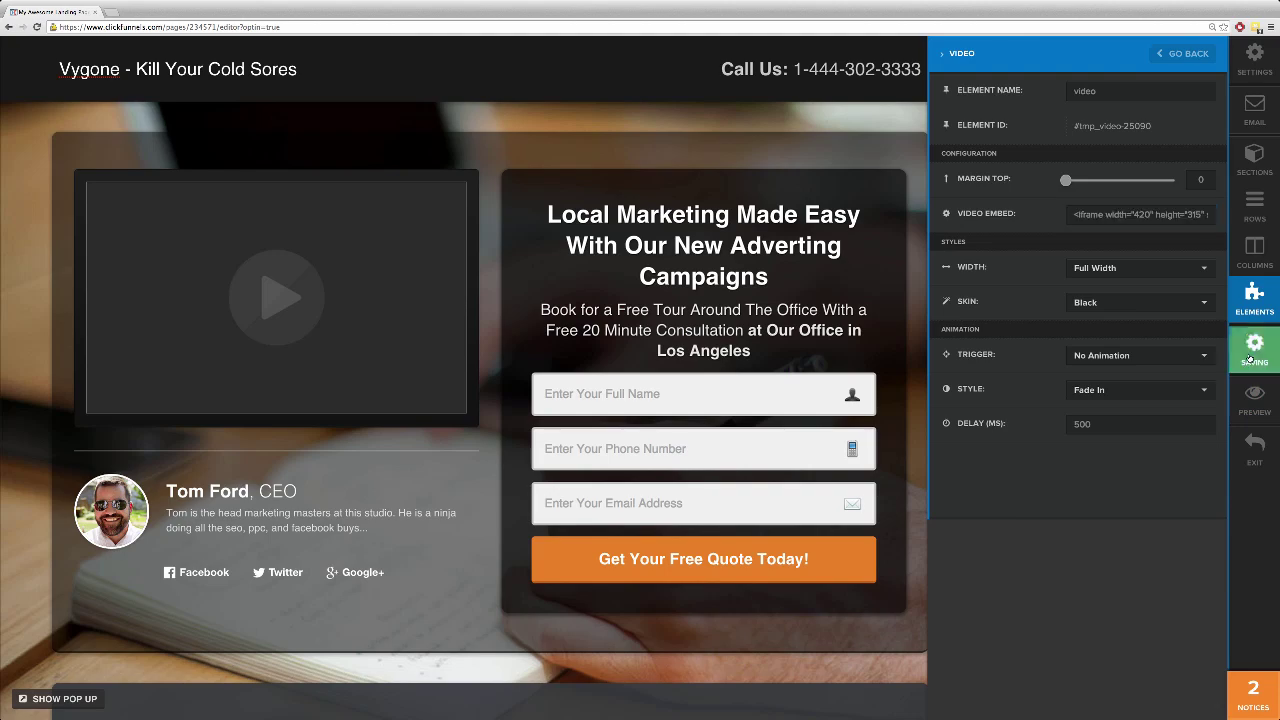
{"action": "left_click", "coordinate": [1260, 403]}
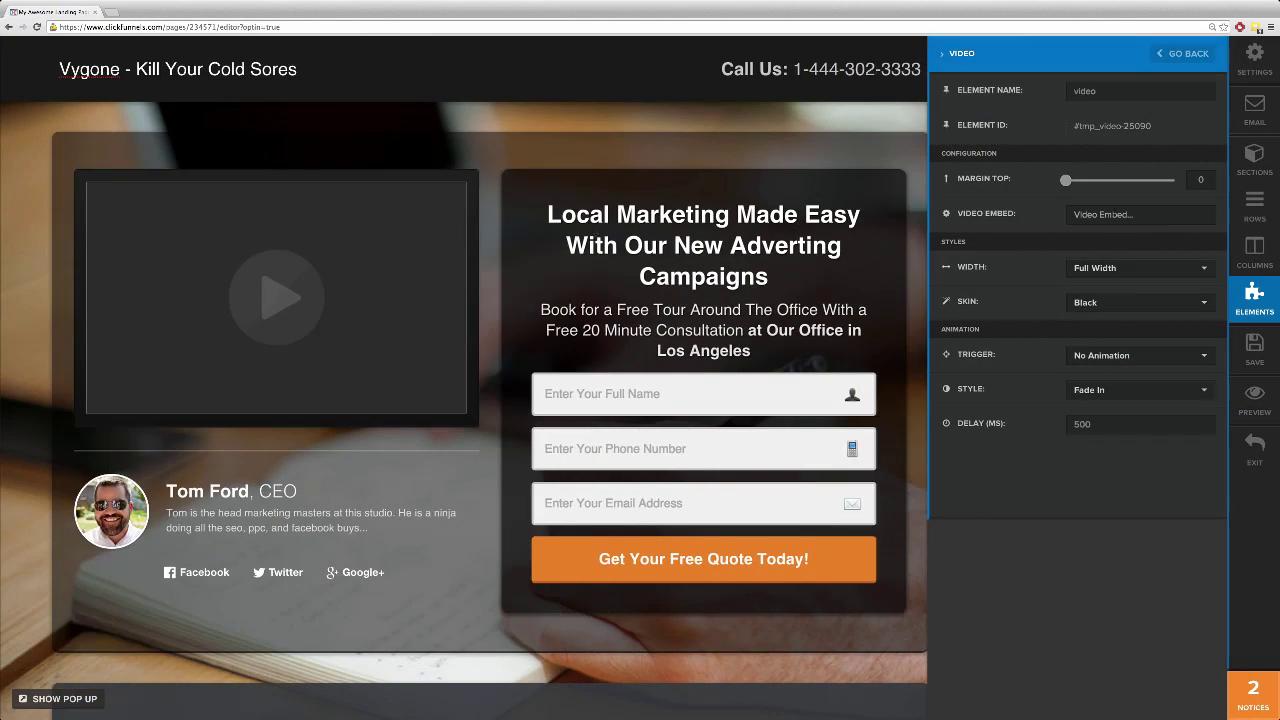
Try to enter the video element's embed code by pasting it with matched style, and leave the settings.
{"action": "left_click", "coordinate": [1101, 214]}
{"action": "right_click", "coordinate": [1101, 214]}
{"action": "left_click", "coordinate": [1132, 274]}
{"action": "left_click", "coordinate": [1068, 235]}
{"action": "left_click", "coordinate": [910, 298]}
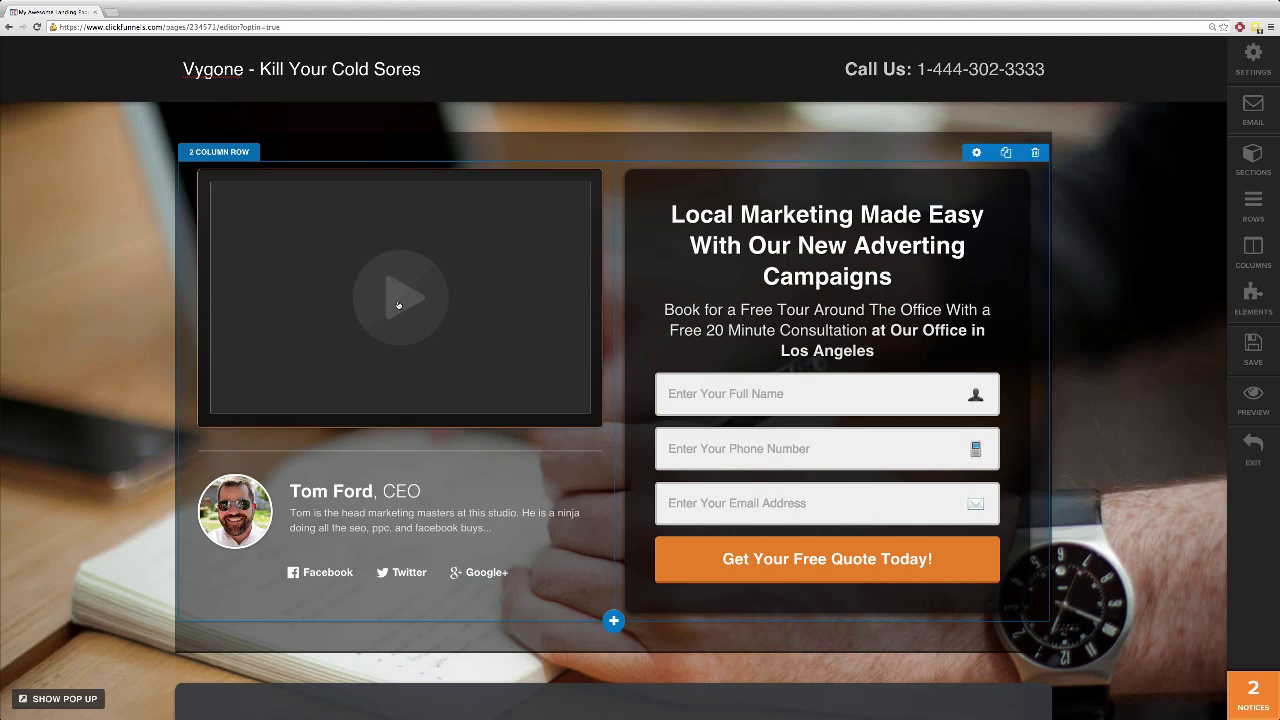
Replace the headline above the optin form with "Kill Your Cold Sores FAST With Vygone".
{"action": "left_click", "coordinate": [784, 234]}
{"action": "triple_click", "coordinate": [784, 234]}
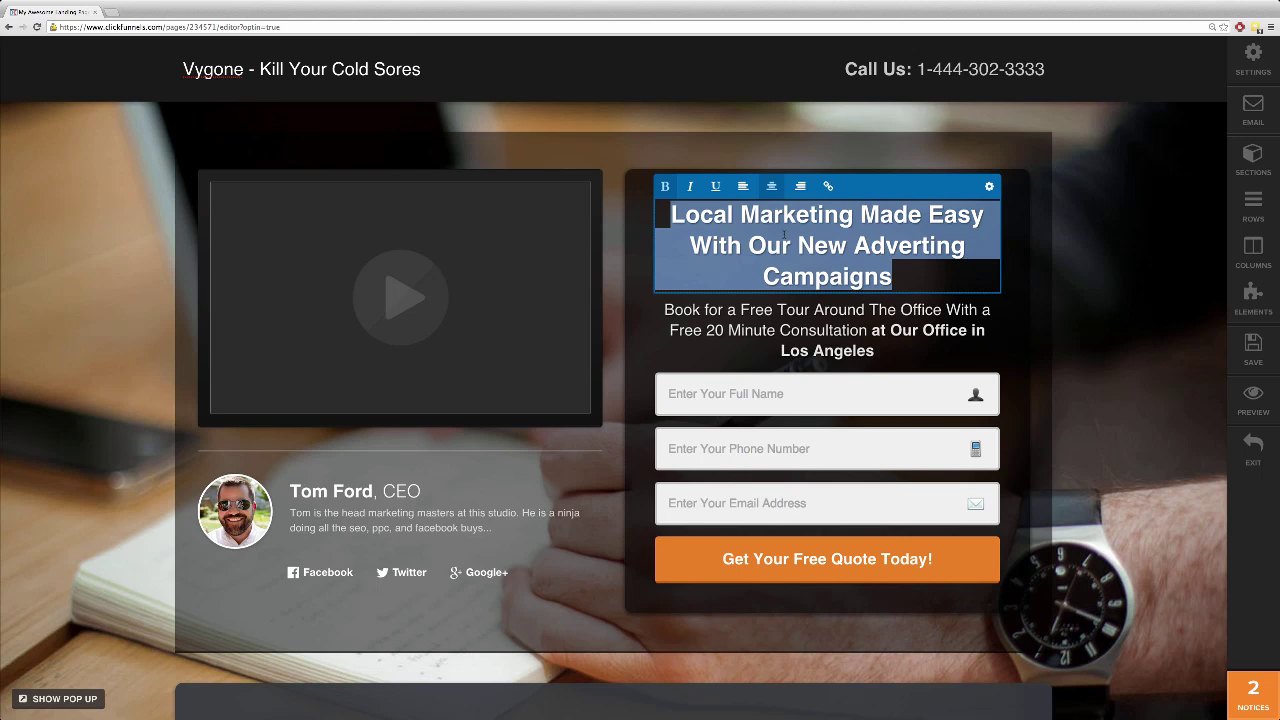
{"action": "type", "text": "Kill YOur"}
{"action": "key", "text": "BackSpace"}
{"action": "key", "text": "BackSpace"}
{"action": "key", "text": "BackSpace"}
{"action": "type", "text": "our Col"}
{"action": "type", "text": "d C"}
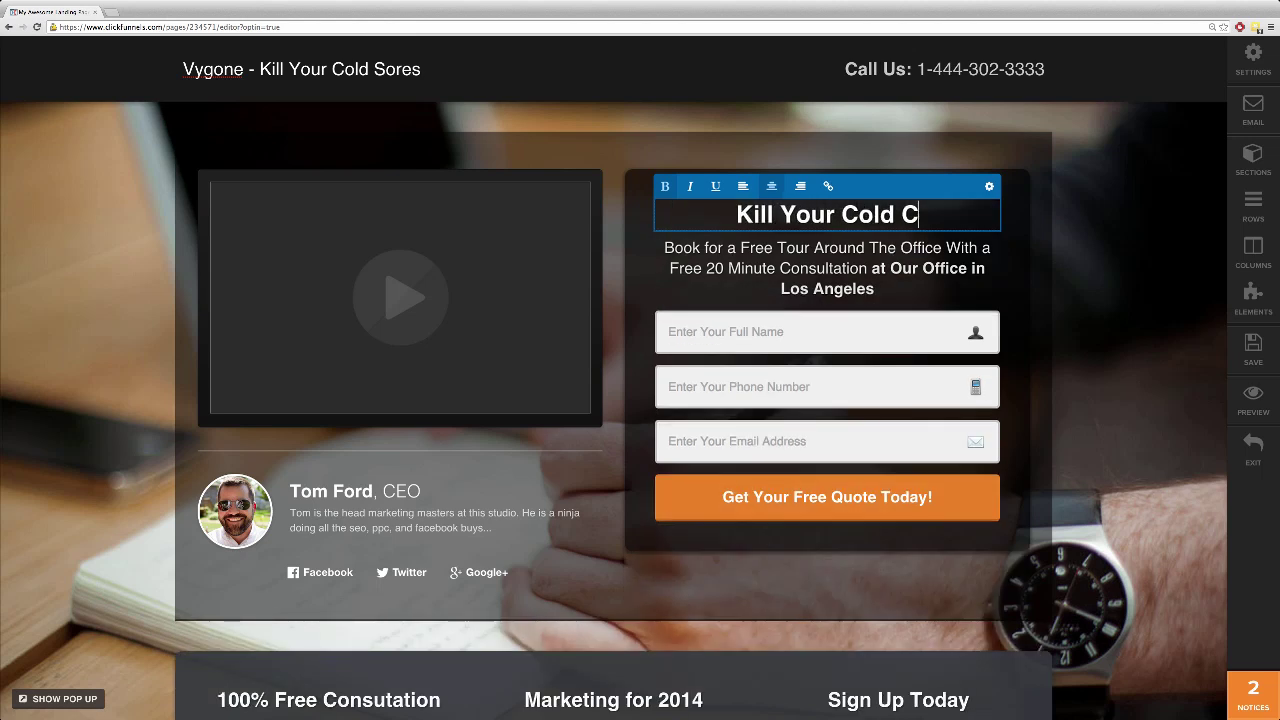
{"action": "key", "text": "BackSpace"}
{"action": "type", "text": "Sores FA"}
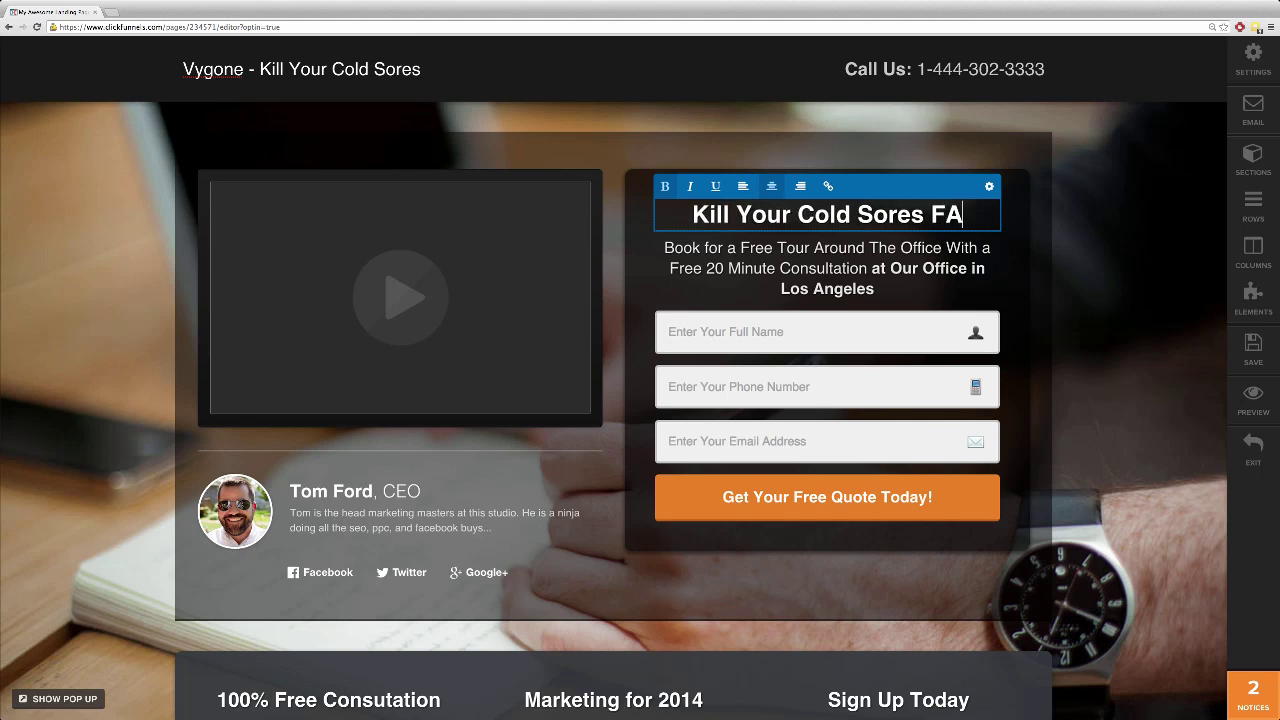
{"action": "type", "text": "ST!"}
{"action": "key", "text": "BackSpace"}
{"action": "type", "text": "WIth Vy"}
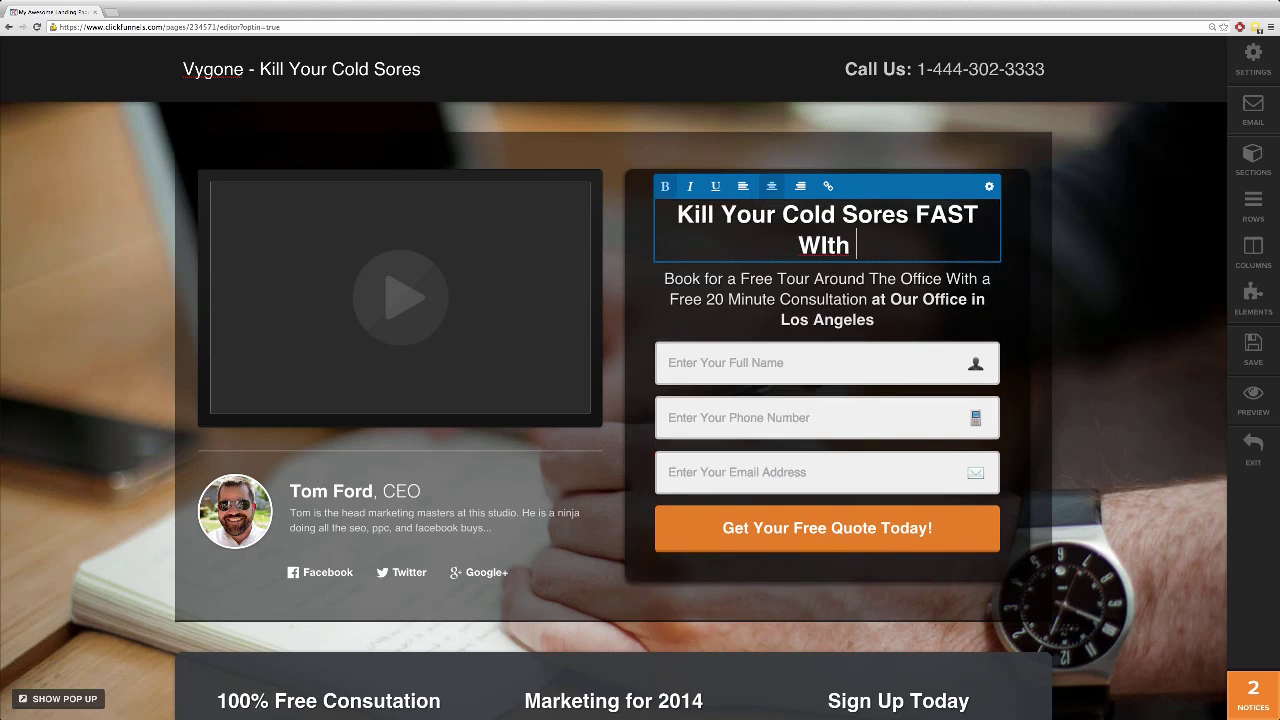
{"action": "key", "text": "BackSpace"}
{"action": "key", "text": "BackSpace"}
{"action": "key", "text": "BackSpace"}
{"action": "key", "text": "BackSpace"}
{"action": "key", "text": "BackSpace"}
{"action": "key", "text": "BackSpace"}
{"action": "type", "text": "it"}
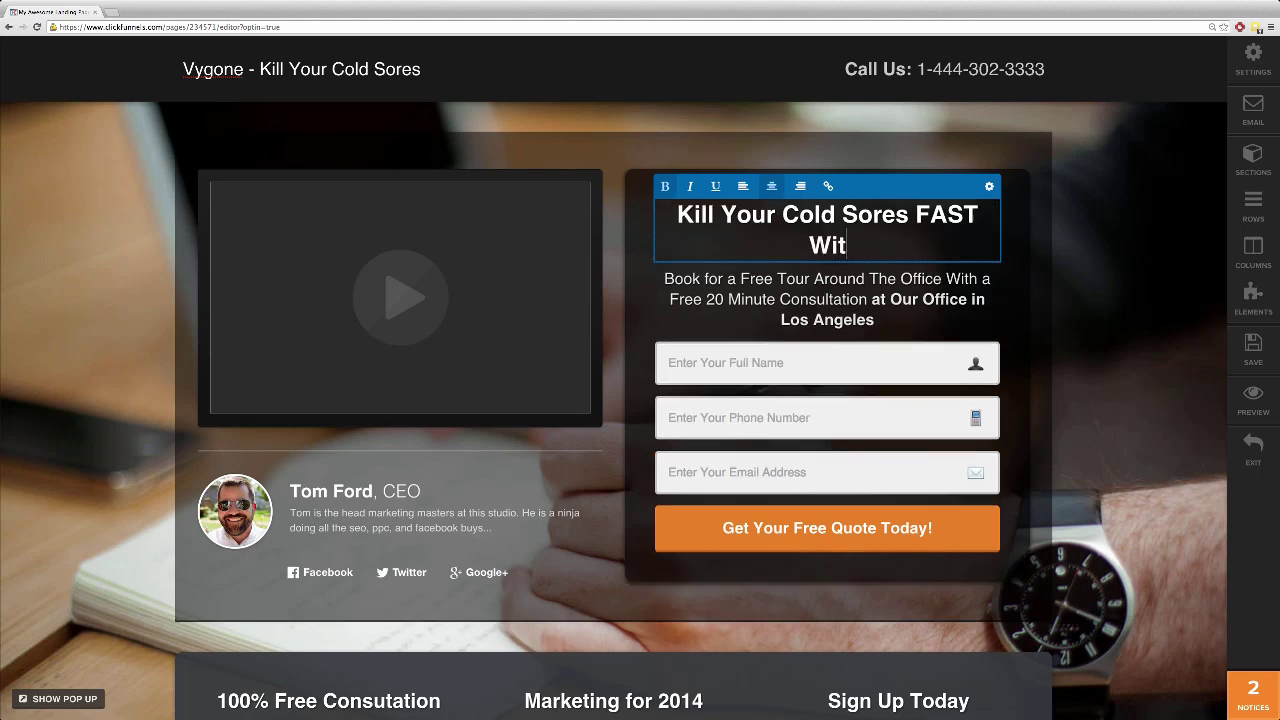
{"action": "type", "text": "h Vy"}
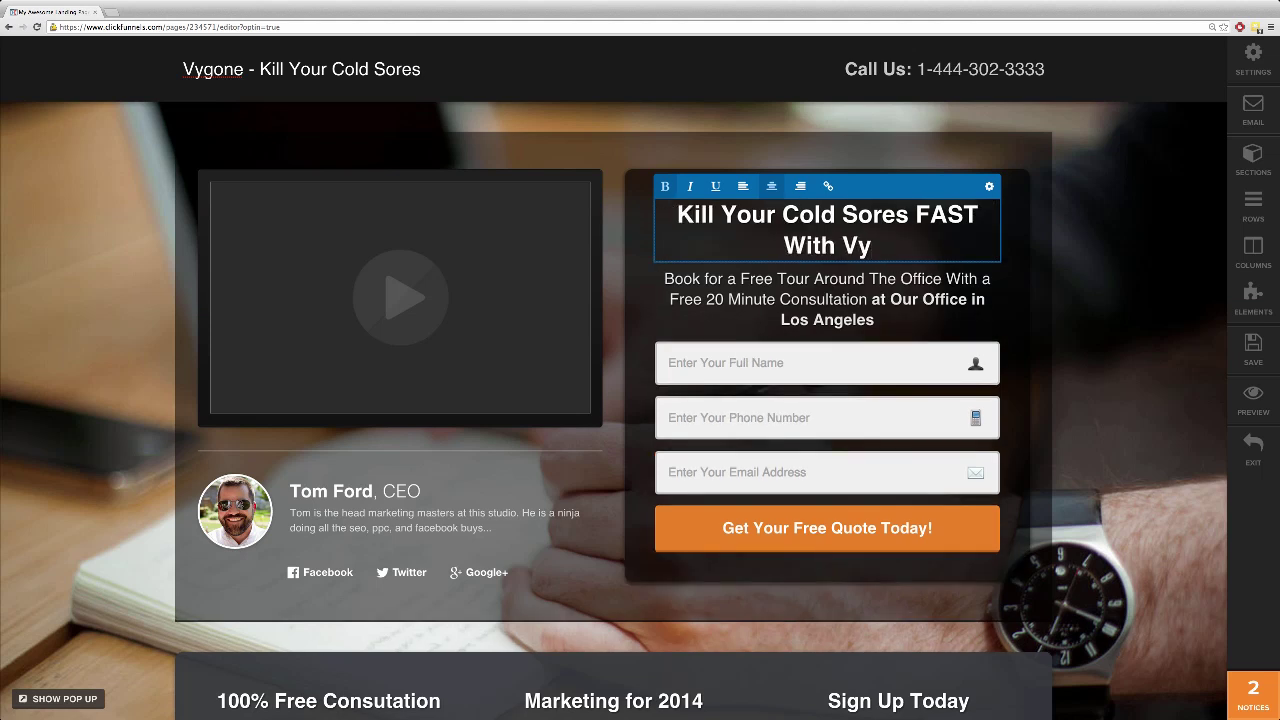
{"action": "type", "text": "gone"}
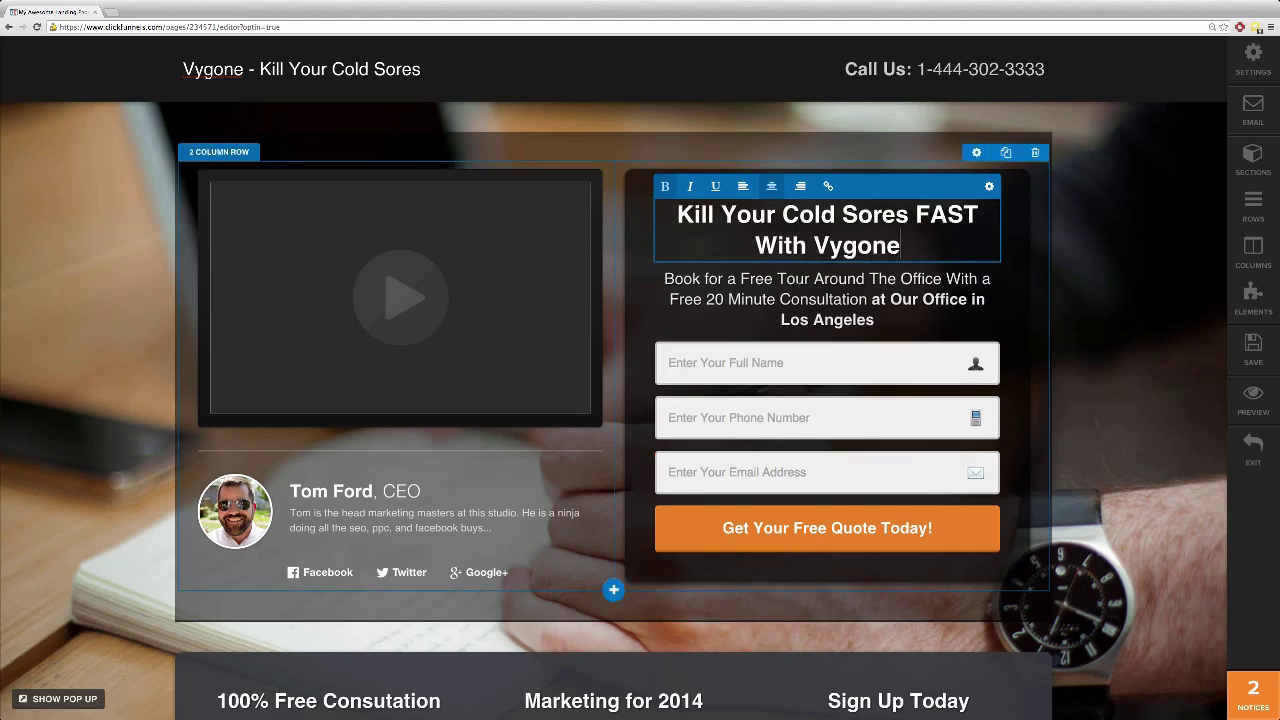
Replace the subheadline with "Get A Free Video Showing You How To Use Vygone After You Enter Your Email Address Below...".
{"action": "left_click", "coordinate": [797, 286]}
{"action": "type", "text": "Get A "}
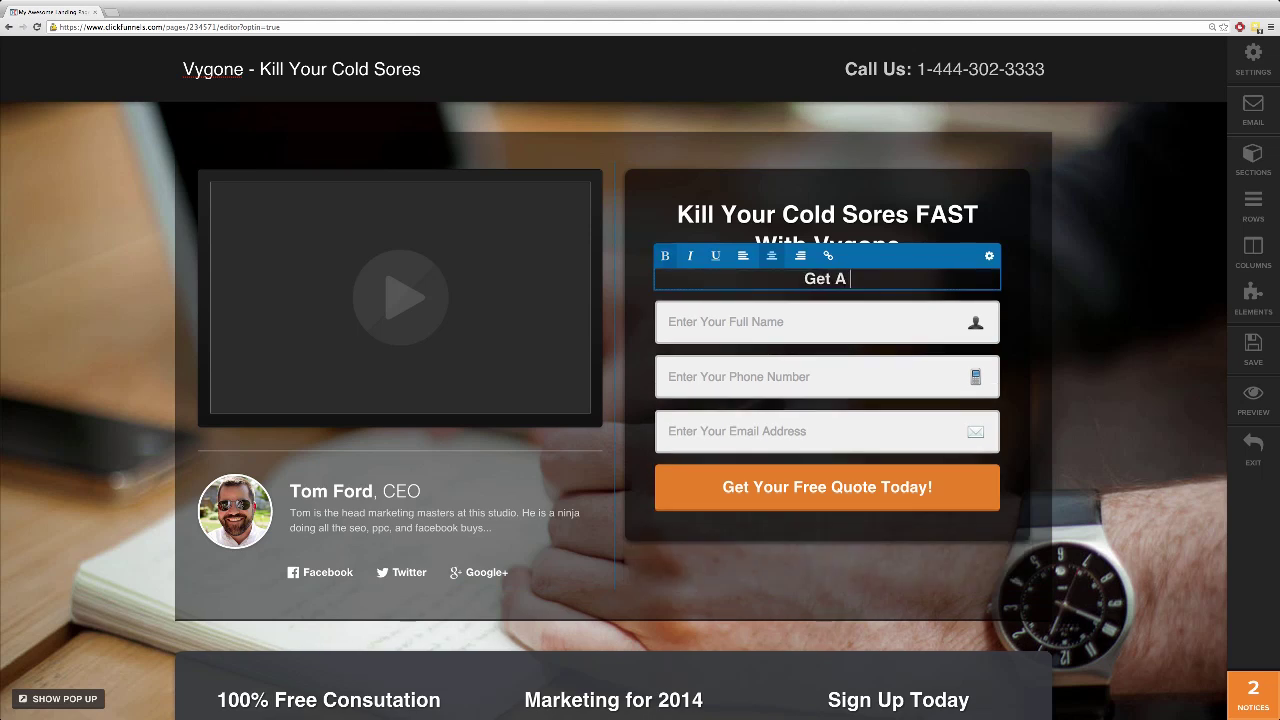
{"action": "type", "text": "Free Vid"}
{"action": "type", "text": "eo Show"}
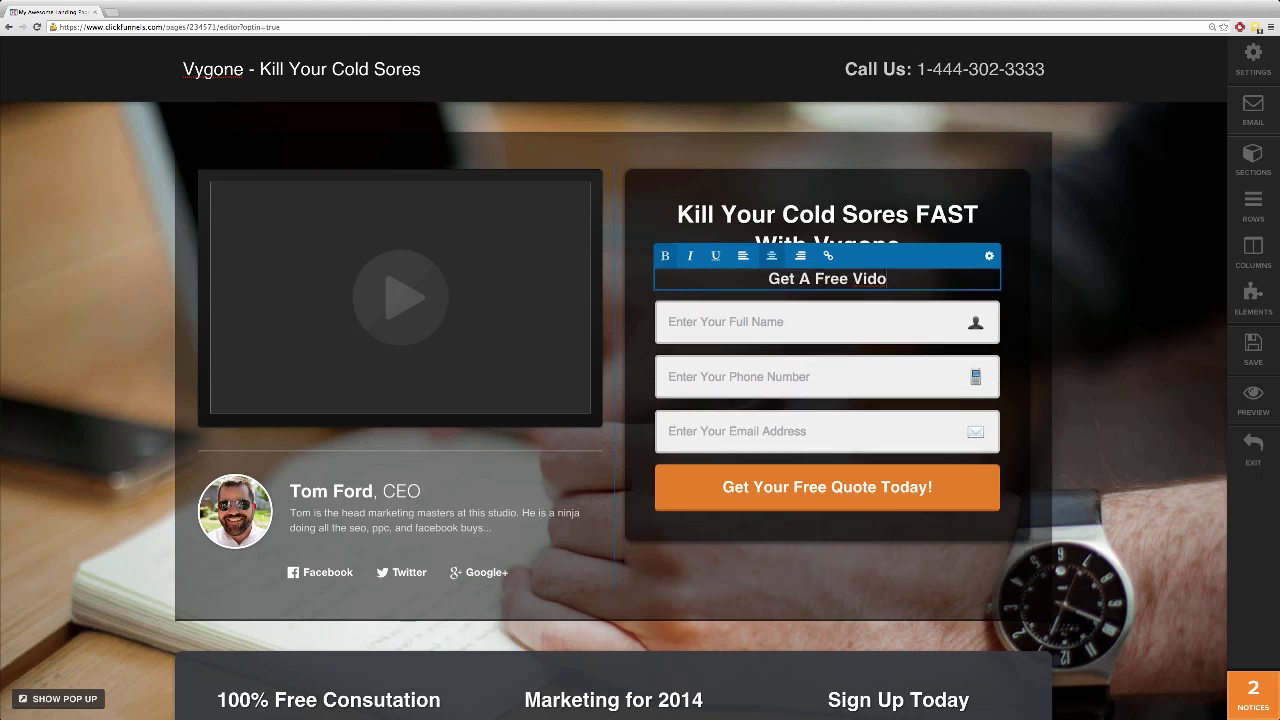
{"action": "type", "text": "ing You "}
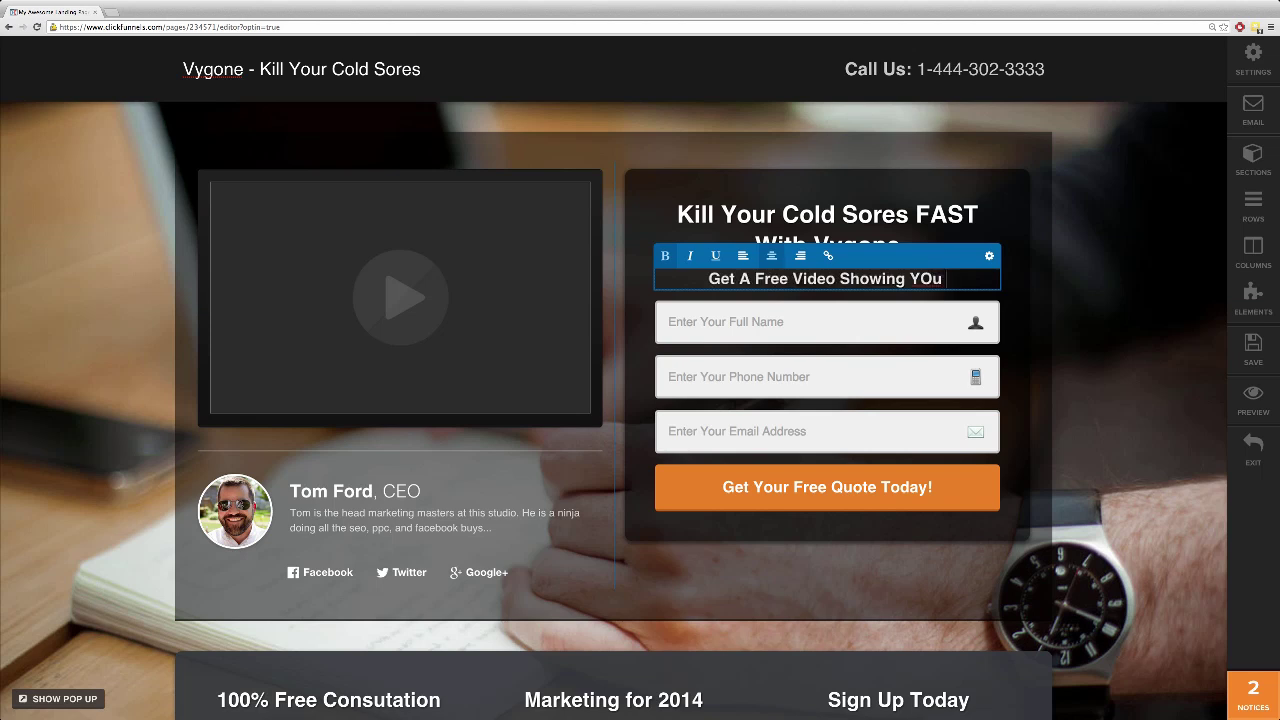
{"action": "type", "text": "How To "}
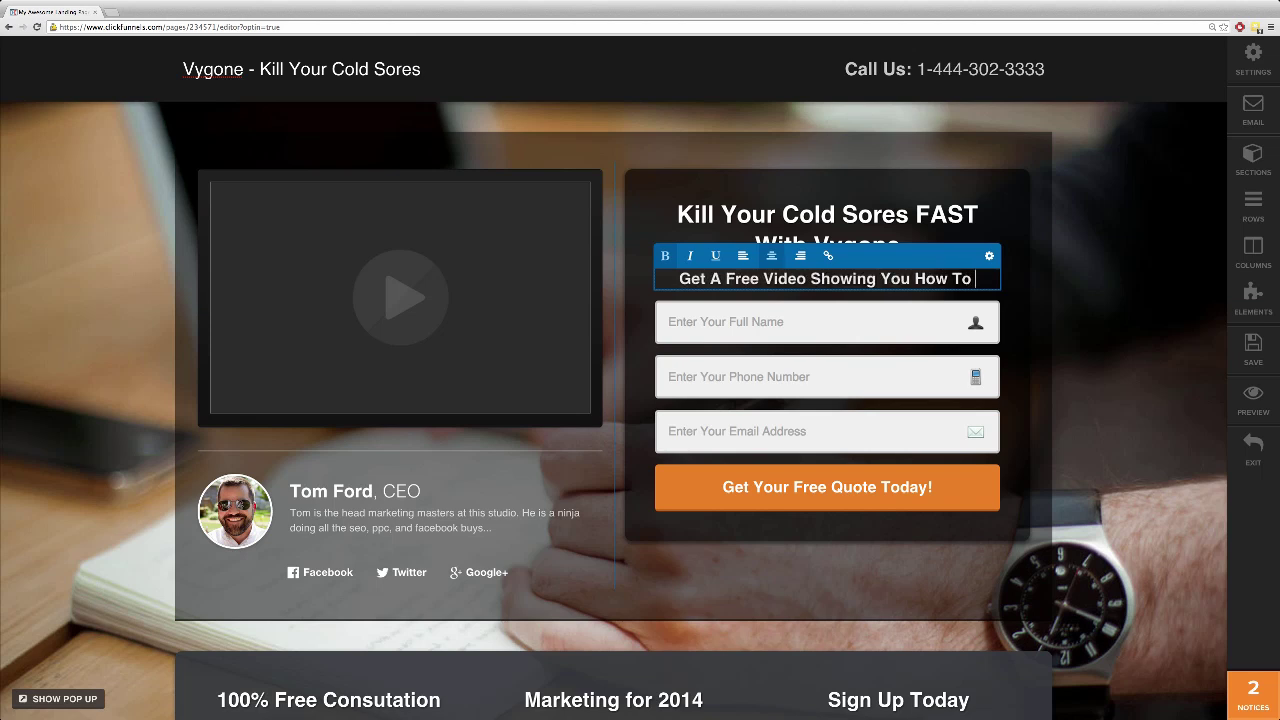
{"action": "type", "text": "Use Vygone "}
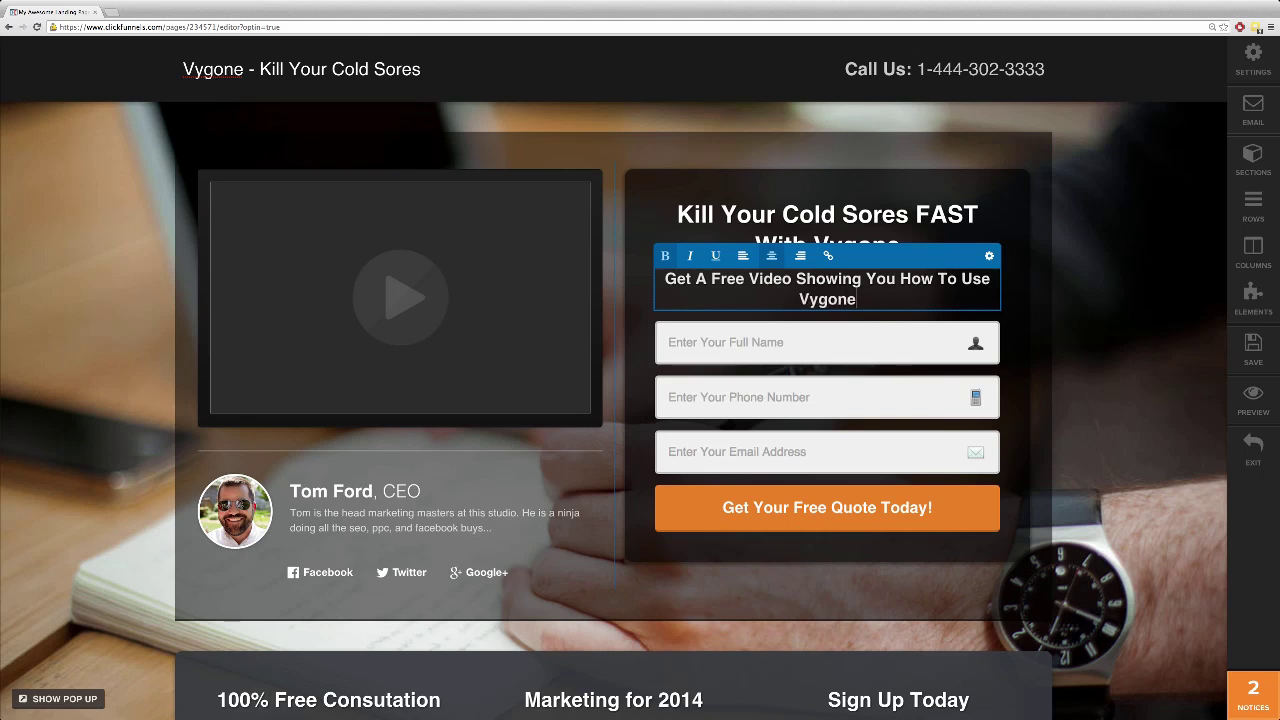
{"action": "type", "text": "After You Enter Your Email a"}
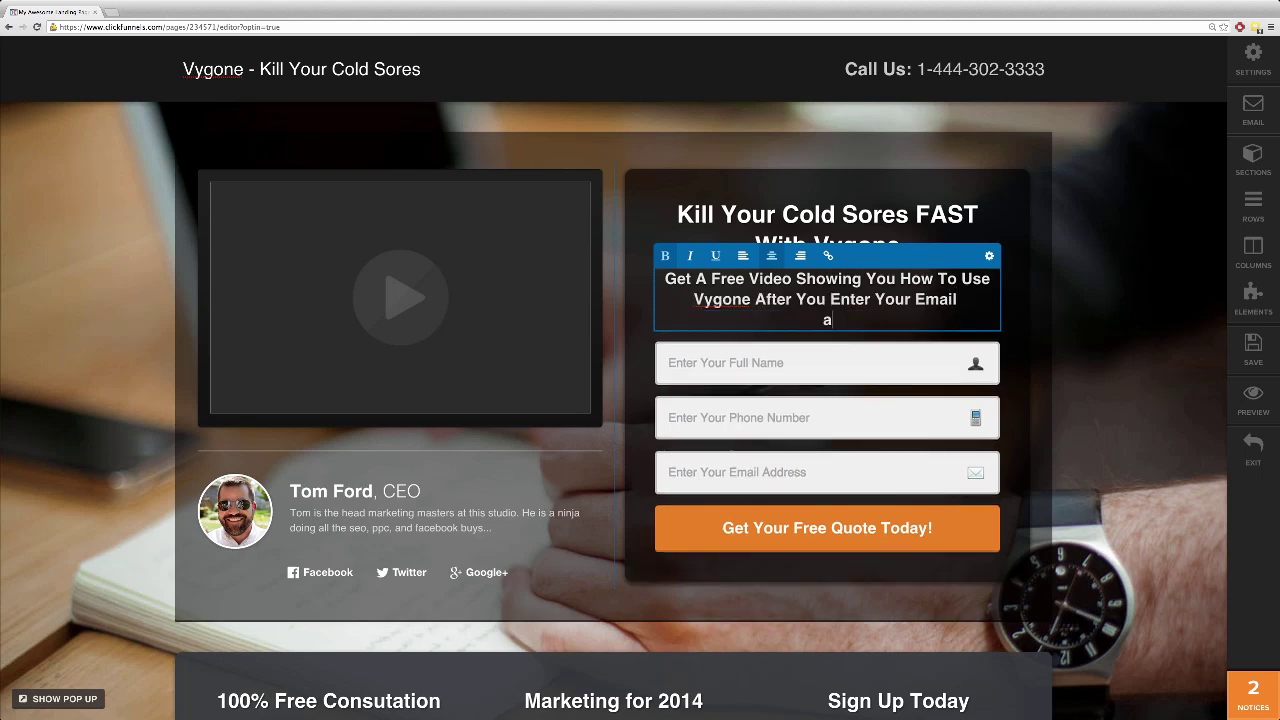
{"action": "key", "text": "BackSpace"}
{"action": "type", "text": "Address"}
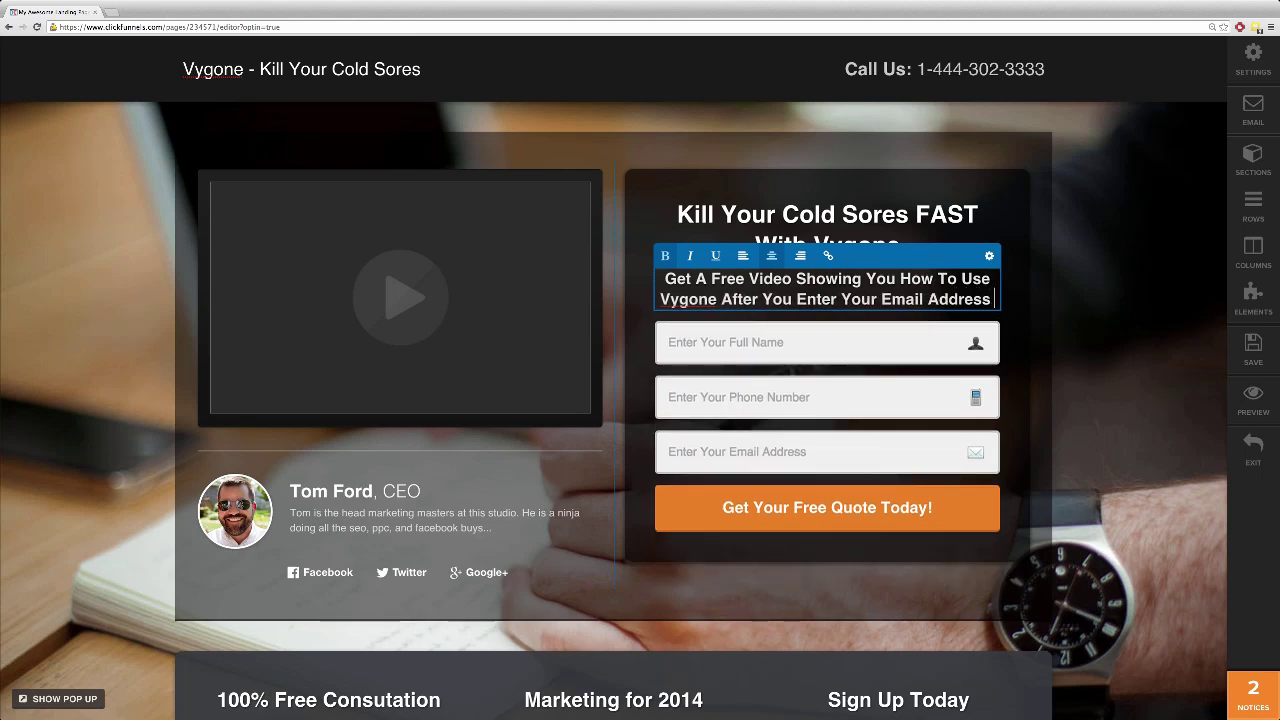
{"action": "type", "text": " Blwoow..."}
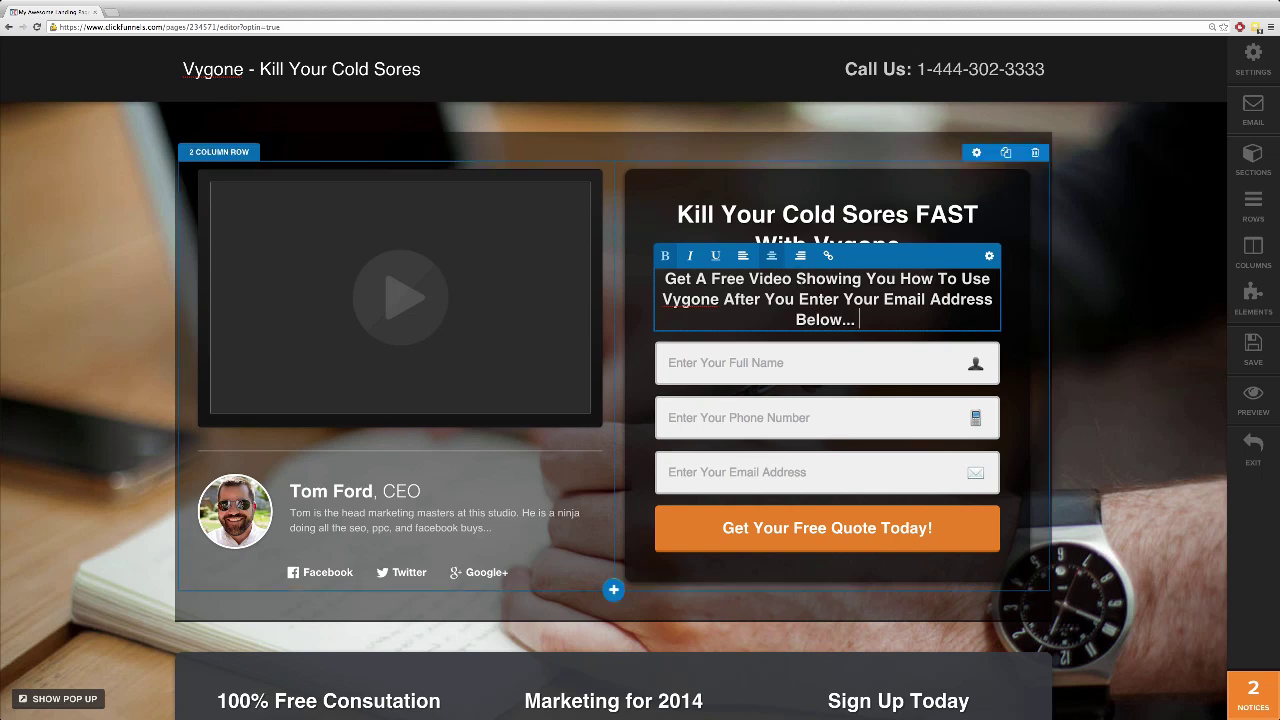
{"action": "double_click", "coordinate": [801, 298]}
{"action": "left_click", "coordinate": [1063, 306]}
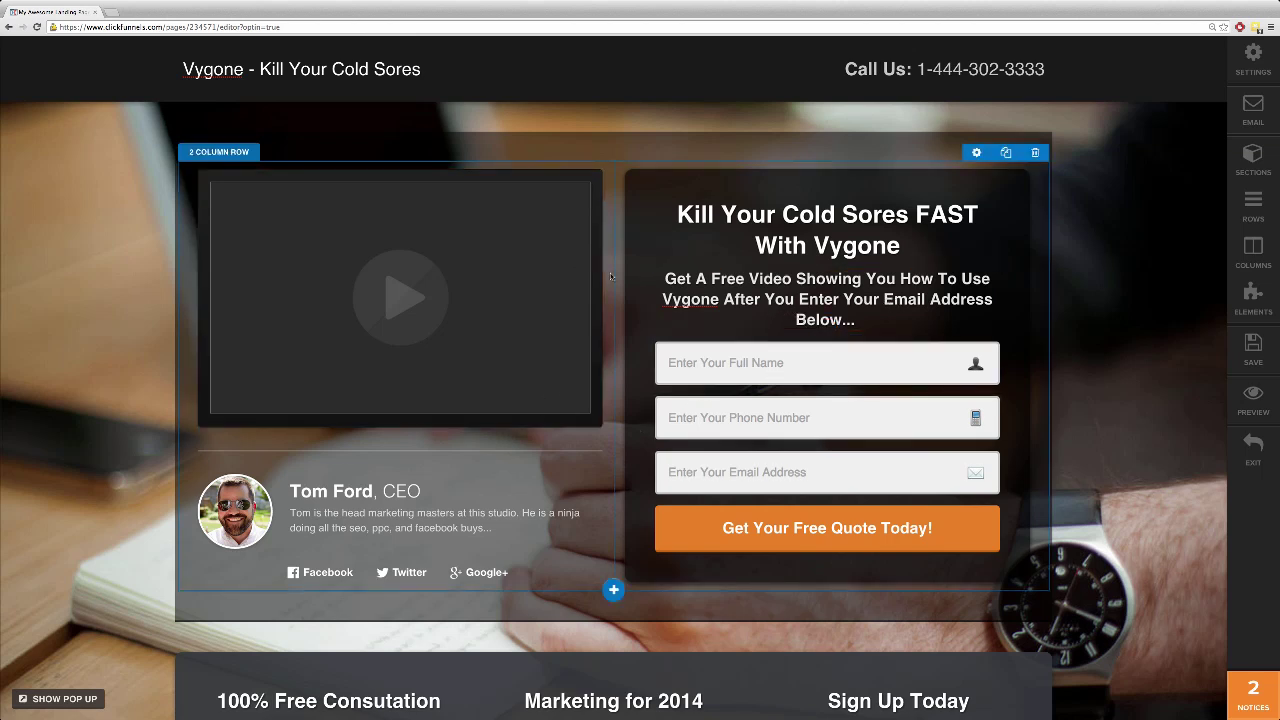
Check the video element's embed setting, close it and delete the video element from the two-column row.
{"action": "left_click", "coordinate": [478, 179]}
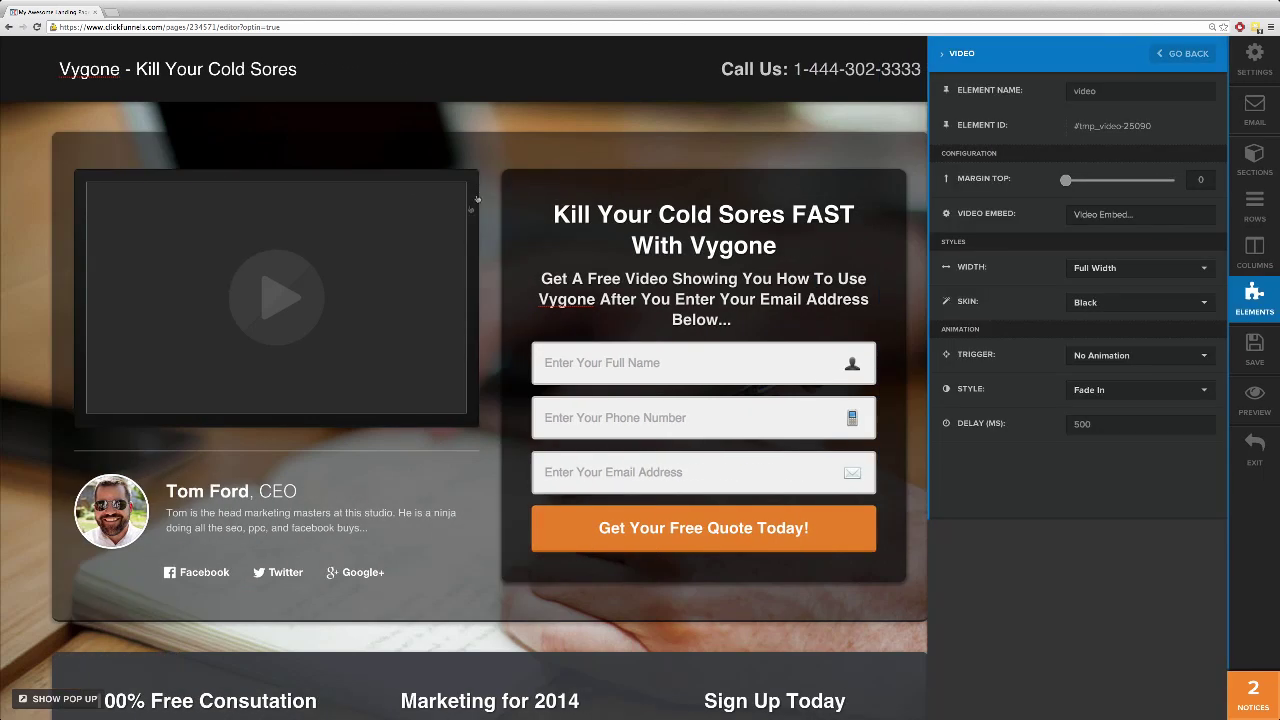
{"action": "left_click", "coordinate": [446, 184]}
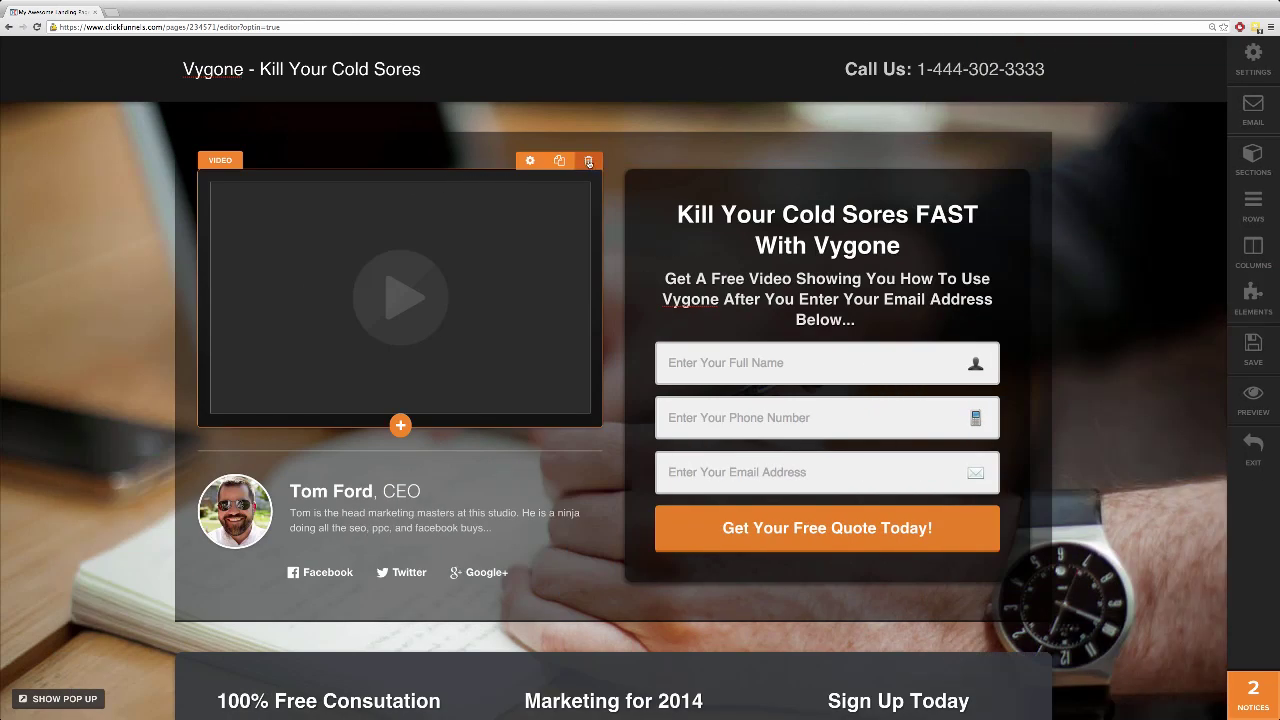
{"action": "left_click", "coordinate": [588, 162]}
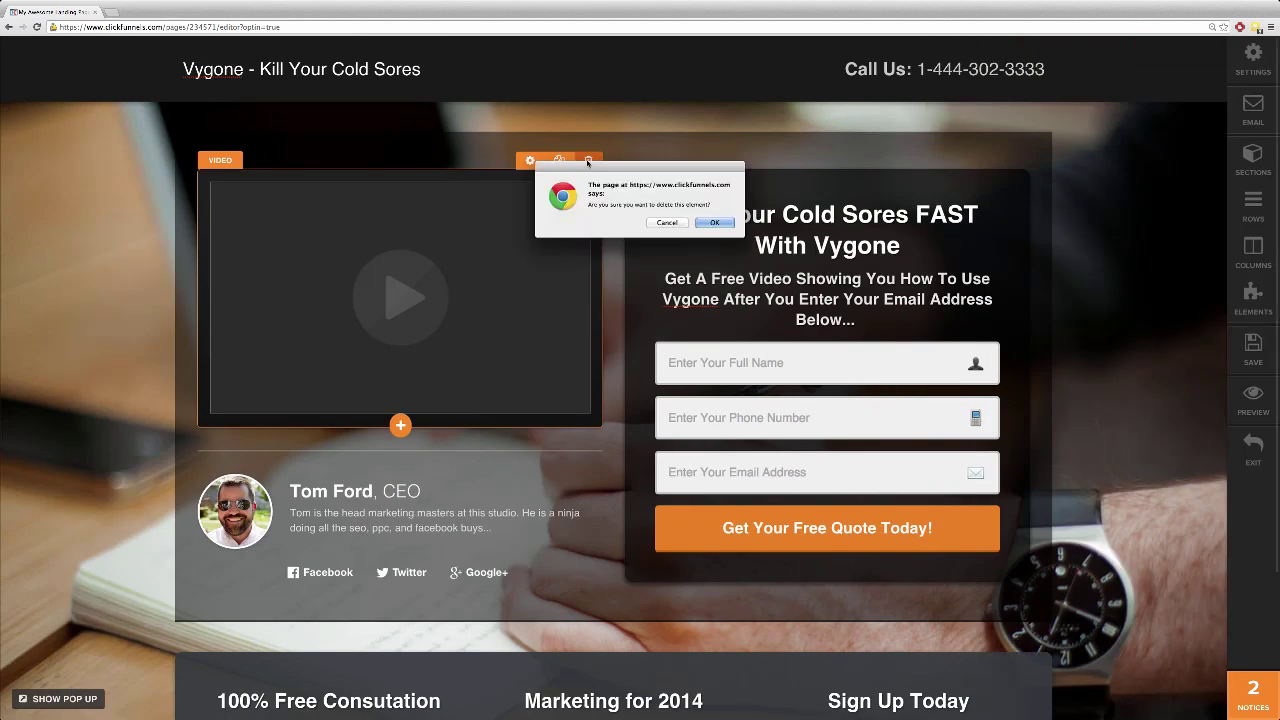
{"action": "left_click", "coordinate": [705, 224]}
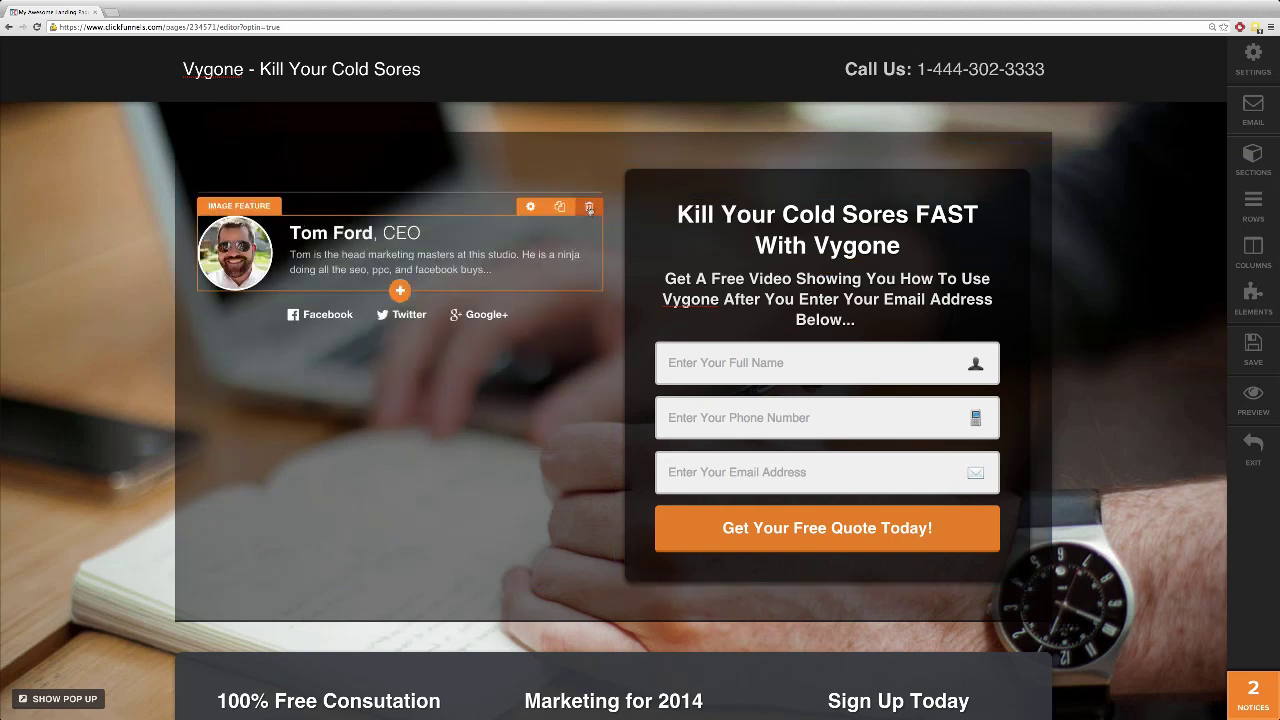
Delete the CEO profile image feature and the Facebook, Twitter and Google+ links beneath it.
{"action": "left_click", "coordinate": [589, 207]}
{"action": "left_click", "coordinate": [710, 223]}
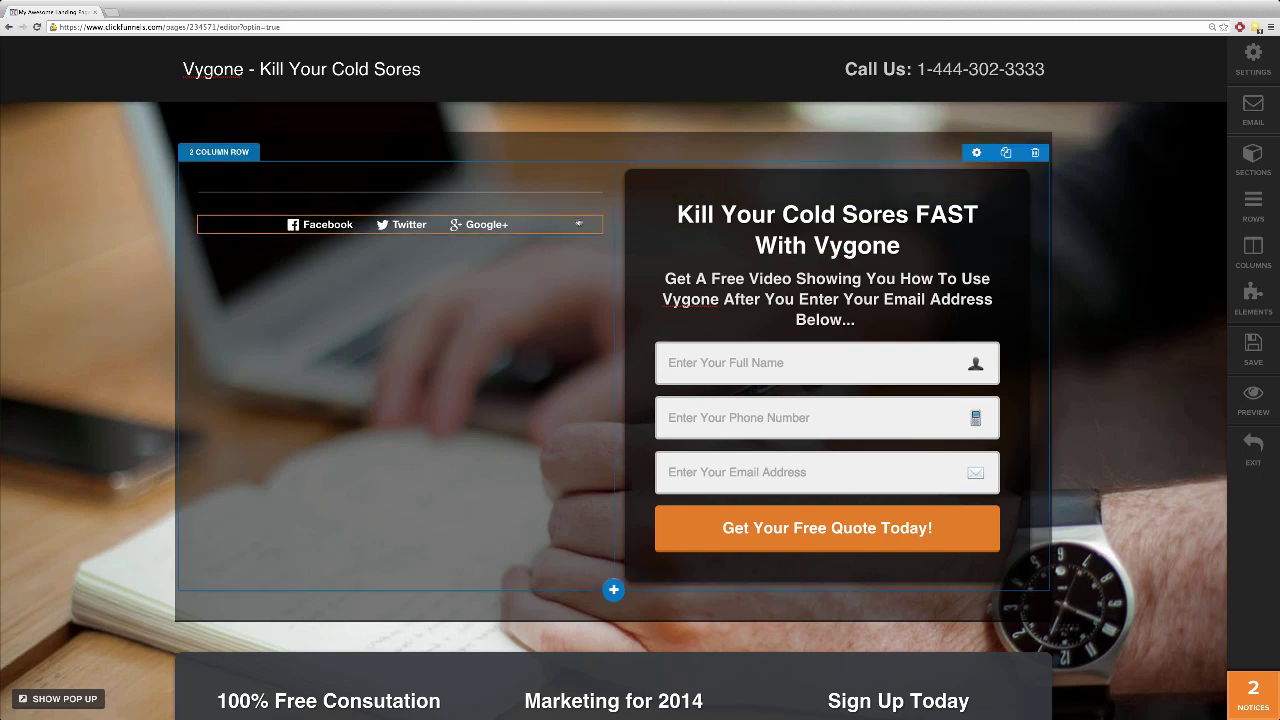
{"action": "left_click", "coordinate": [590, 207]}
{"action": "left_click", "coordinate": [708, 226]}
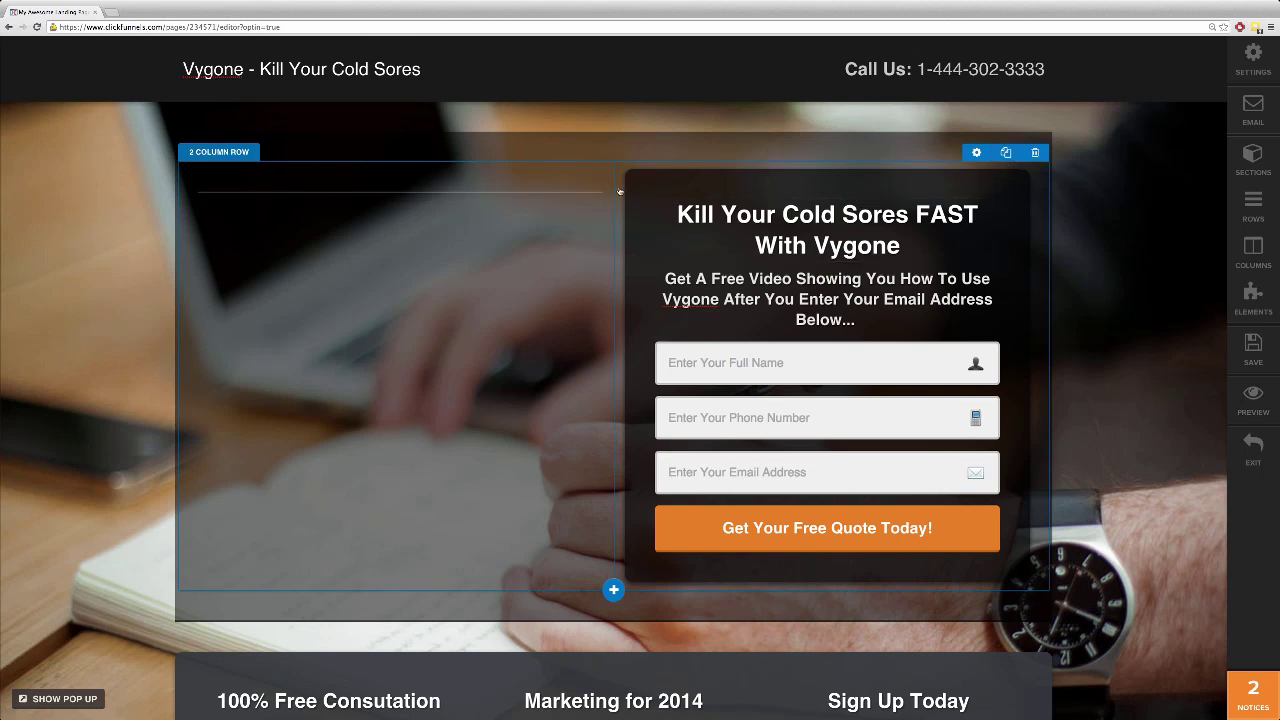
Delete the divider left in the empty column of the two-column row.
{"action": "left_click", "coordinate": [523, 197]}
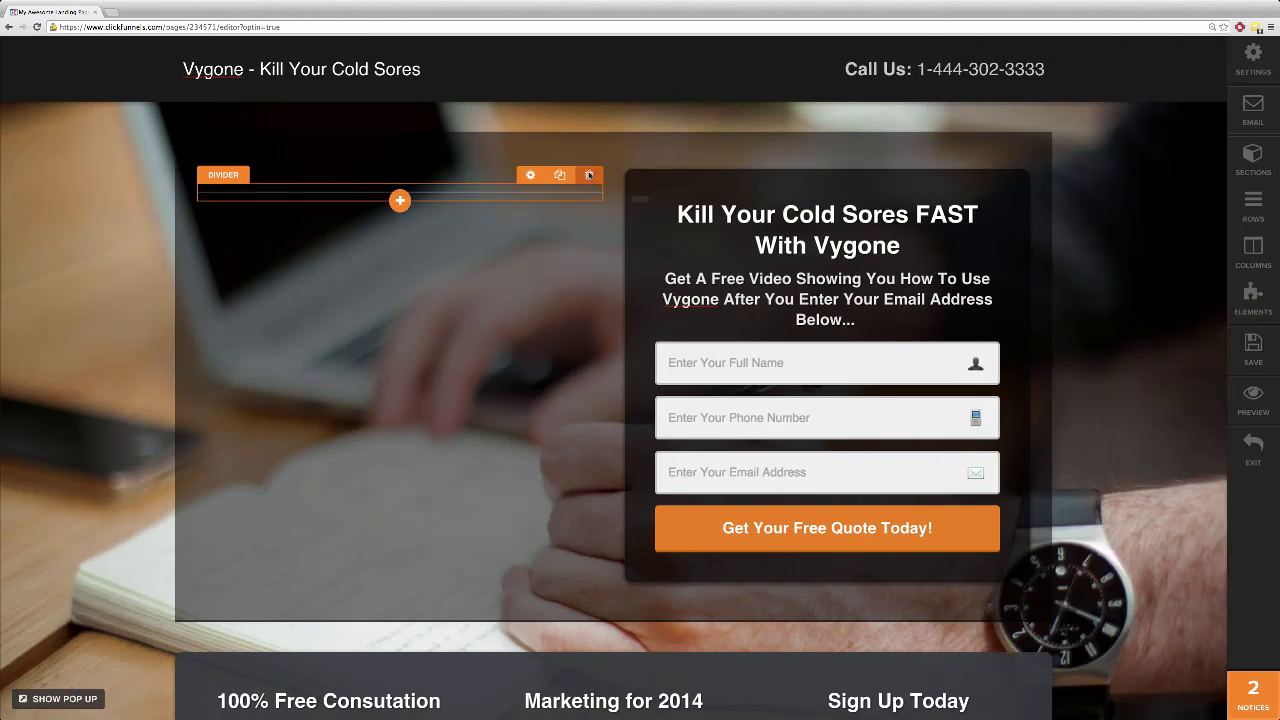
{"action": "left_click", "coordinate": [585, 178]}
{"action": "left_click", "coordinate": [714, 222]}
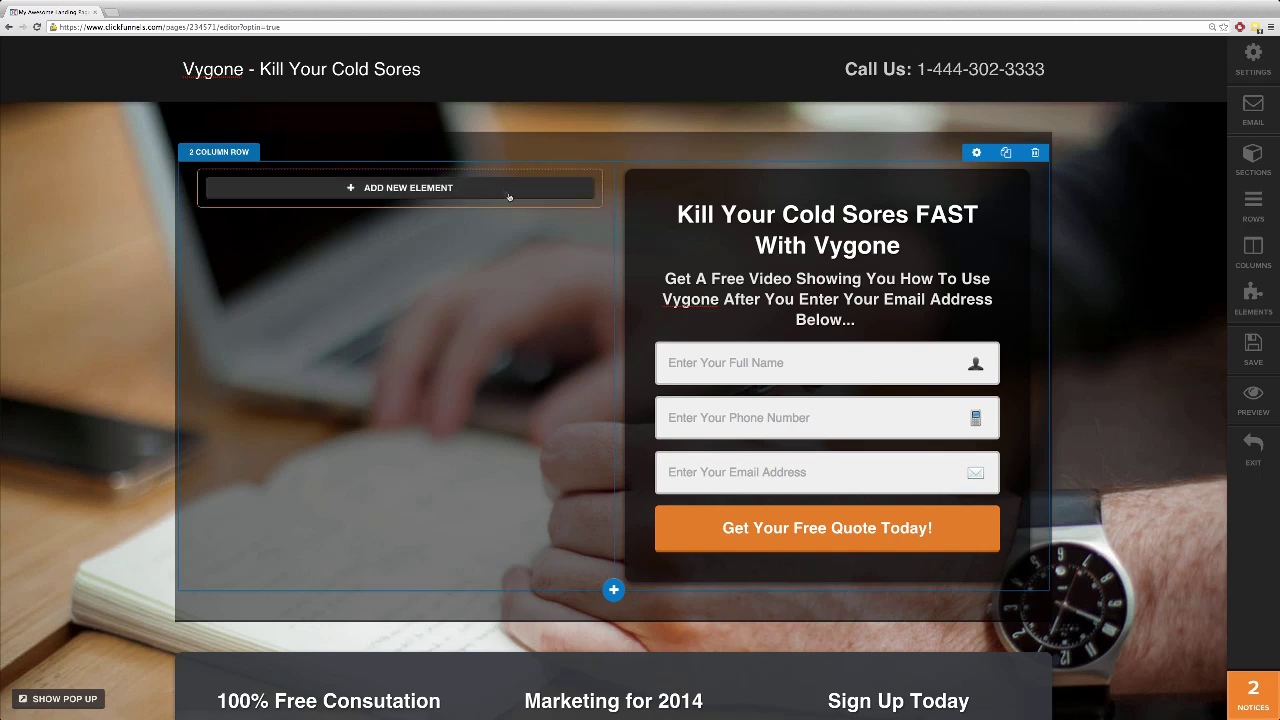
Start adding an element to the empty column, and search Google Images for "vygone" in a new browser tab.
{"action": "left_click", "coordinate": [370, 188]}
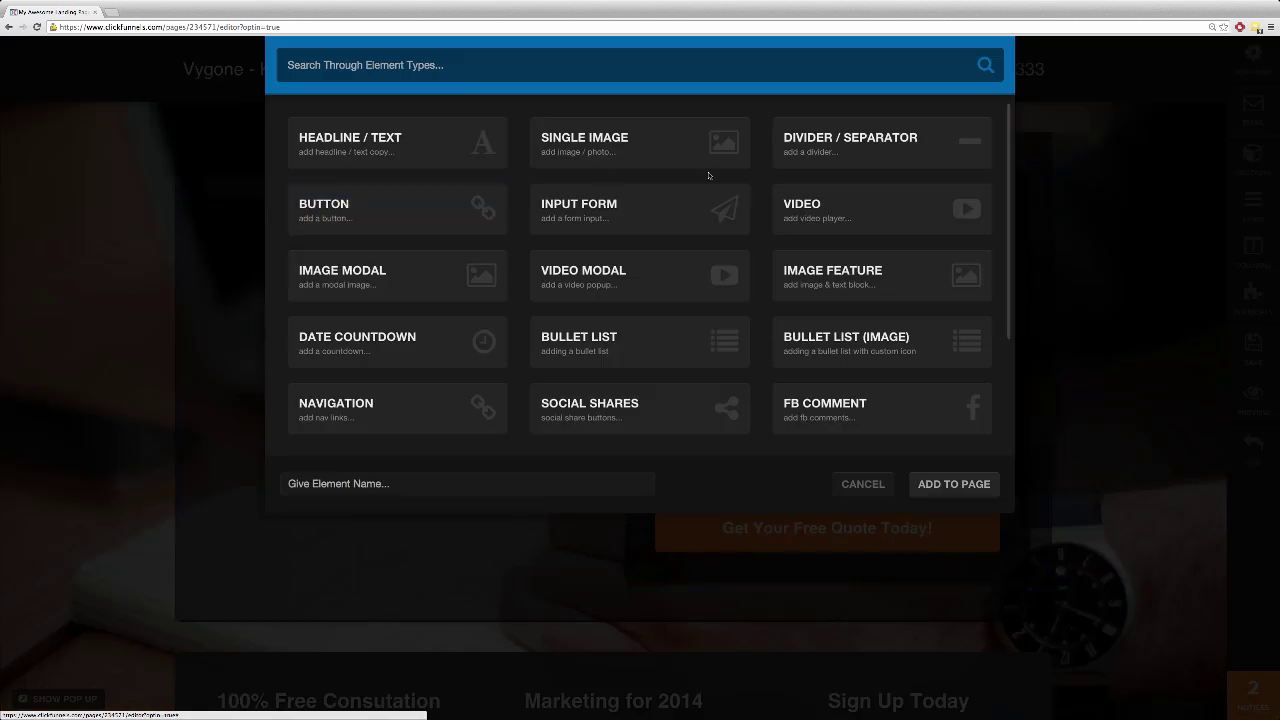
{"action": "left_click", "coordinate": [106, 12]}
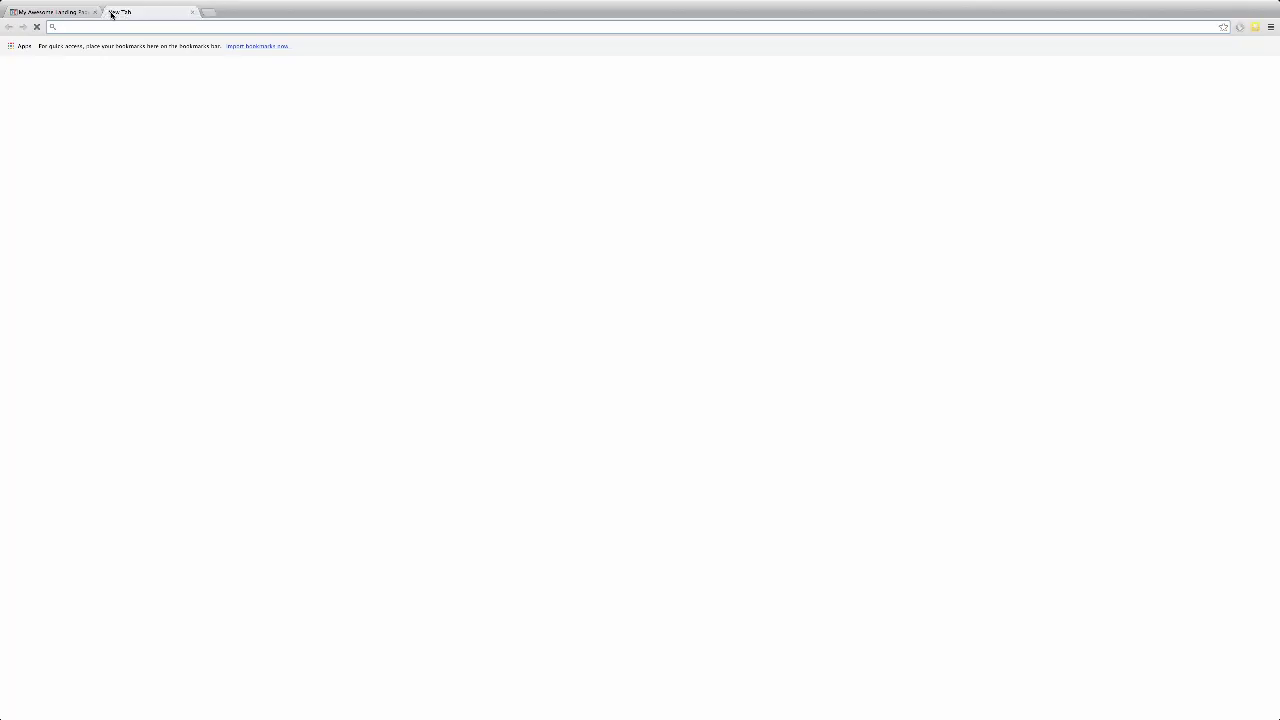
{"action": "type", "text": "google.com"}
{"action": "key", "text": "Return"}
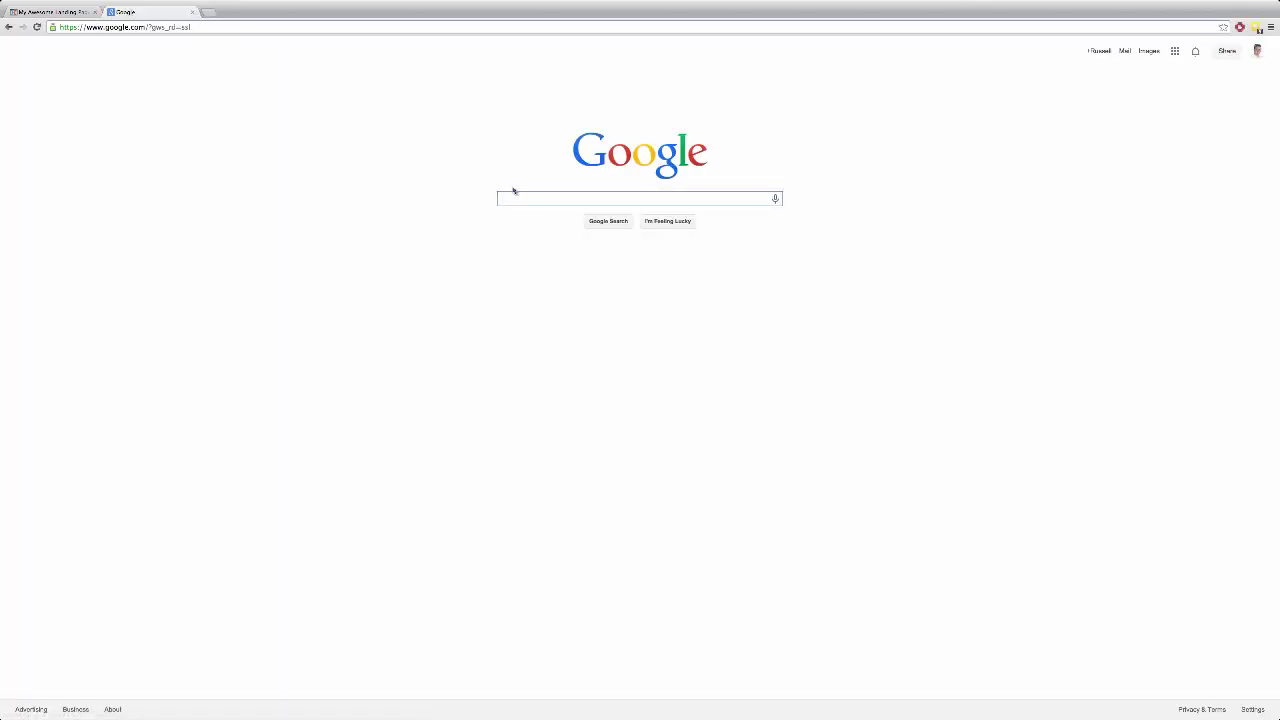
{"action": "type", "text": "vygone"}
{"action": "key", "text": "Return"}
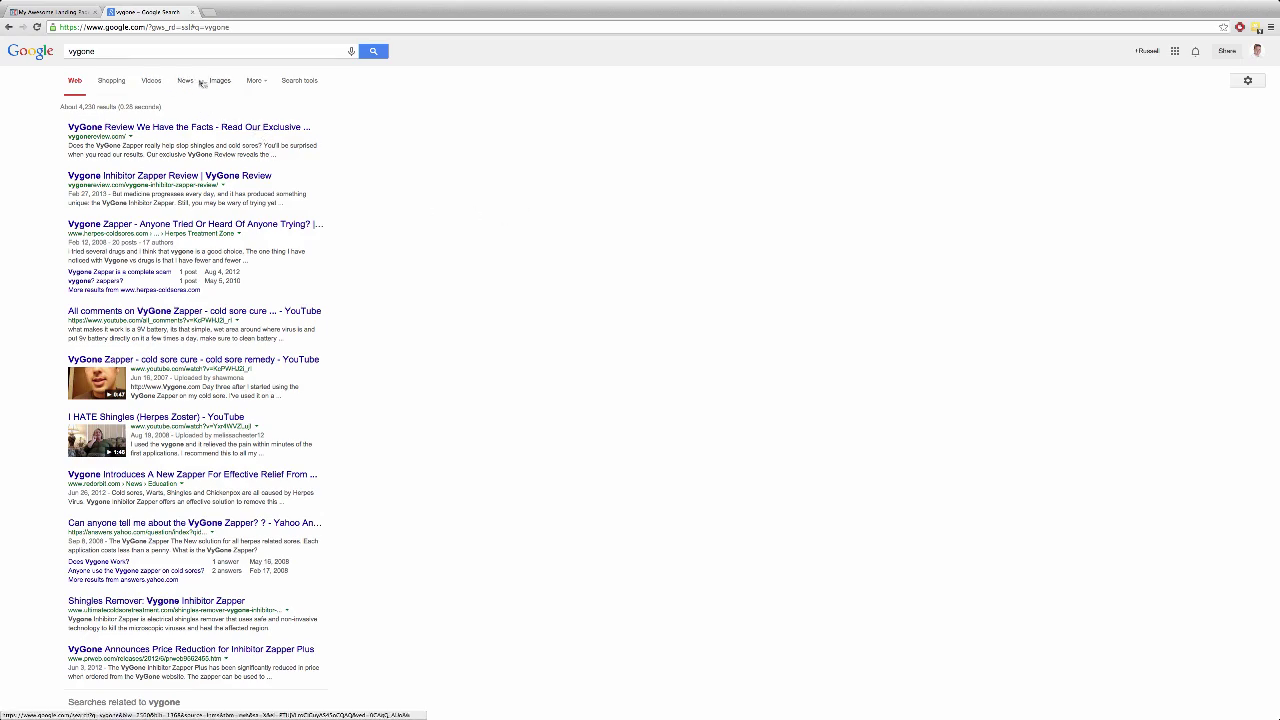
{"action": "left_click", "coordinate": [220, 82]}
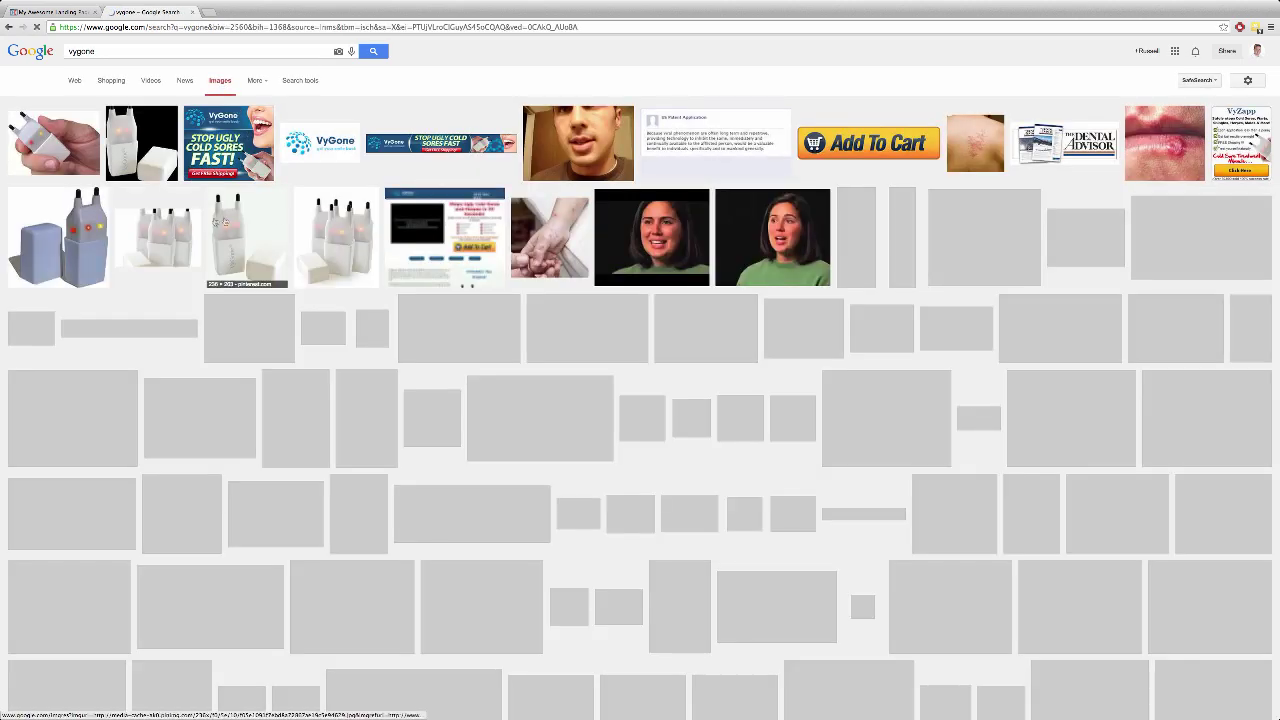
Open the full-size picture of the white VyGone device standing beside its cap and copy its address.
{"action": "left_click", "coordinate": [136, 150]}
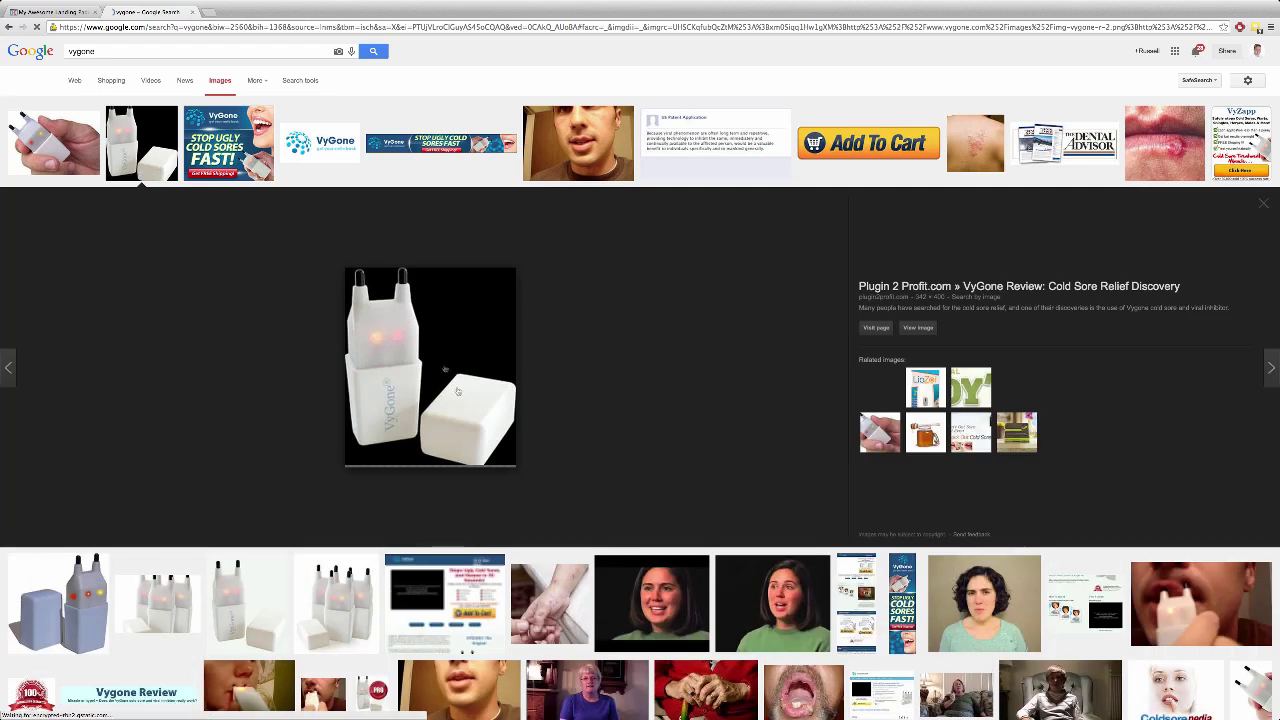
{"action": "left_click", "coordinate": [912, 328]}
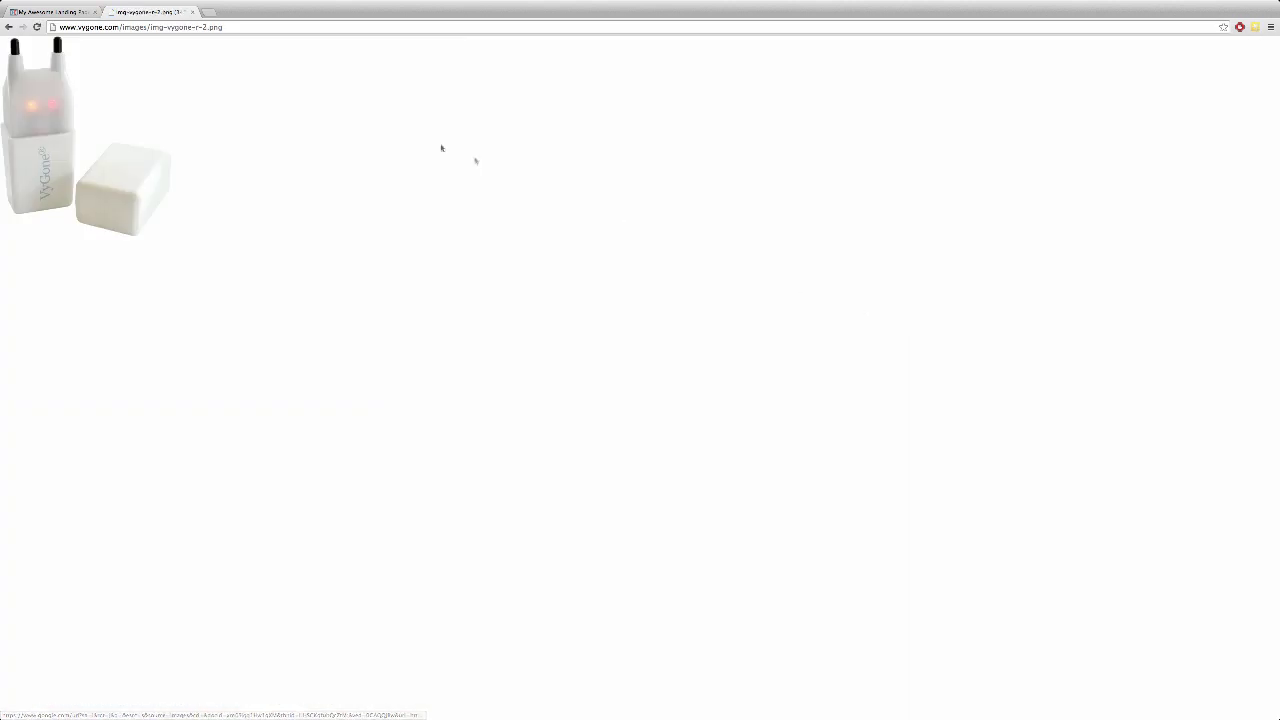
{"action": "left_click", "coordinate": [223, 32]}
Back in the page editor, add a single image to the empty column using the copied img-vygone-r-2.png address as its image URL.
{"action": "left_click", "coordinate": [50, 11]}
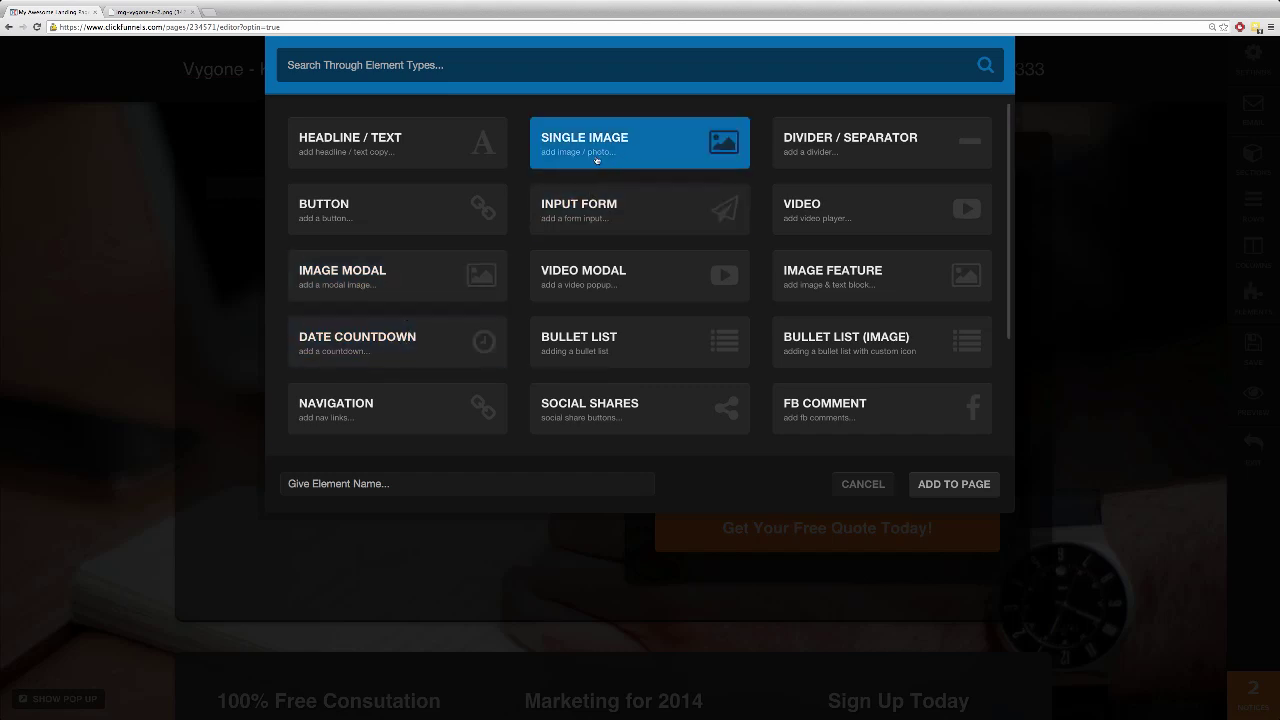
{"action": "left_click", "coordinate": [953, 483]}
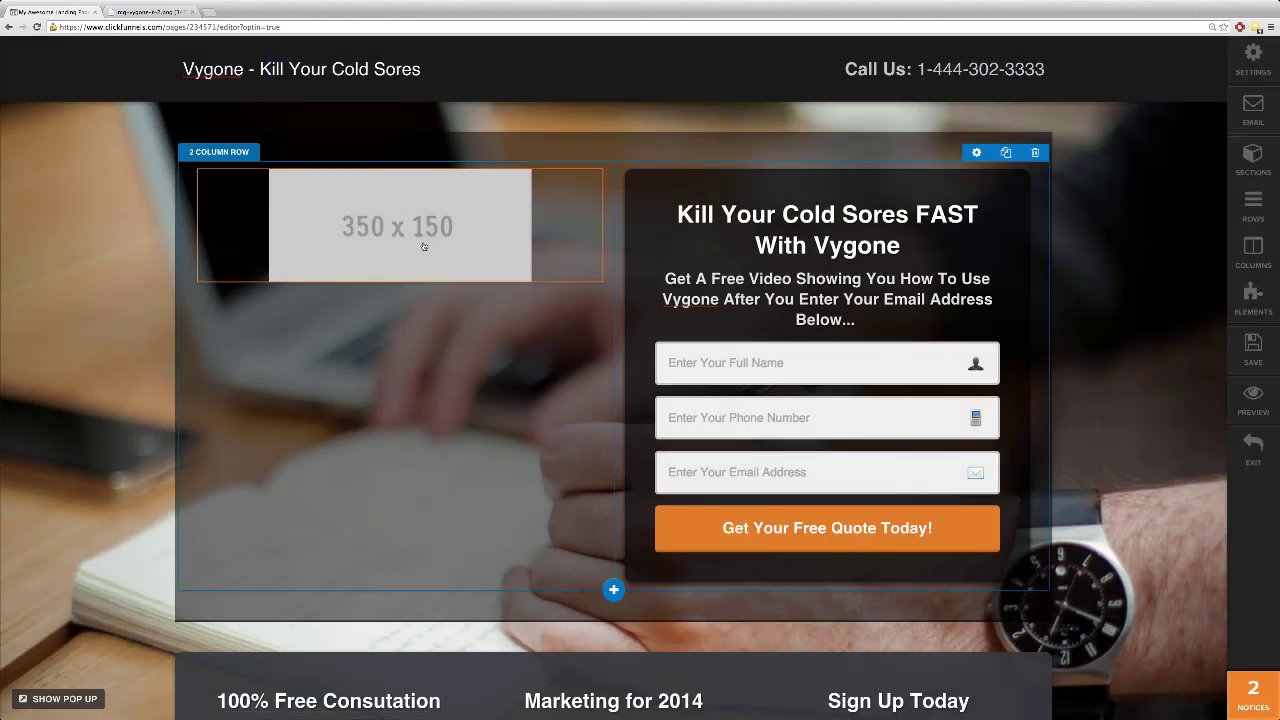
{"action": "left_click", "coordinate": [423, 246]}
{"action": "left_click_drag", "start_coordinate": [1180, 214], "coordinate": [1073, 214]}
{"action": "key", "text": "ctrl+v"}
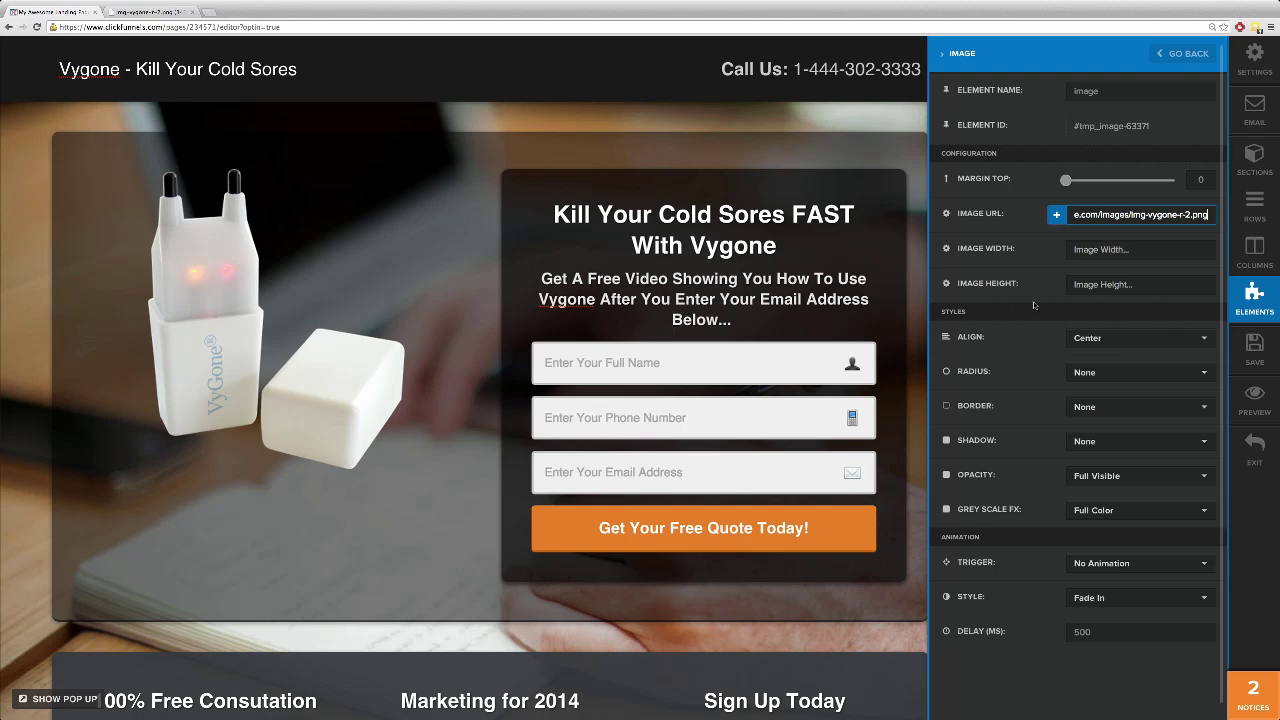
{"action": "left_click", "coordinate": [764, 304]}
Set the text color of the "Kill Your Cold Sores FAST With Vygone" headline to red, rgb(255, 0, 0).
{"action": "left_click", "coordinate": [806, 224]}
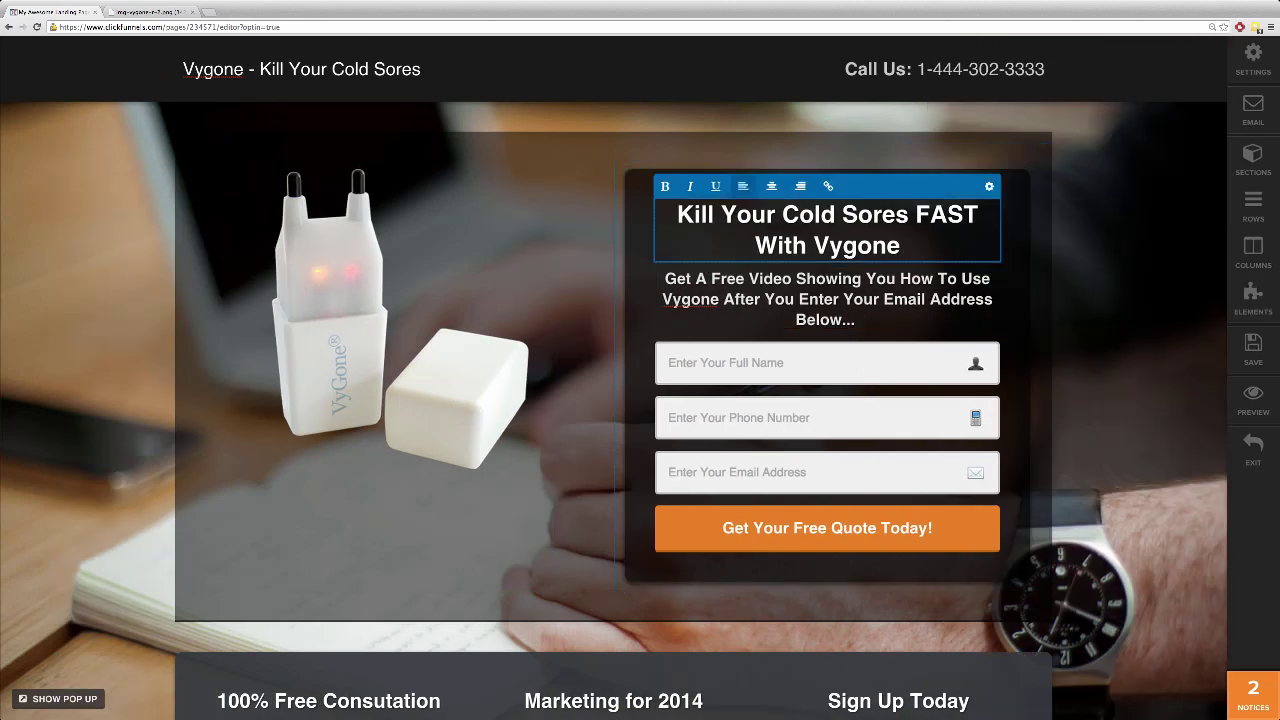
{"action": "triple_click", "coordinate": [905, 213]}
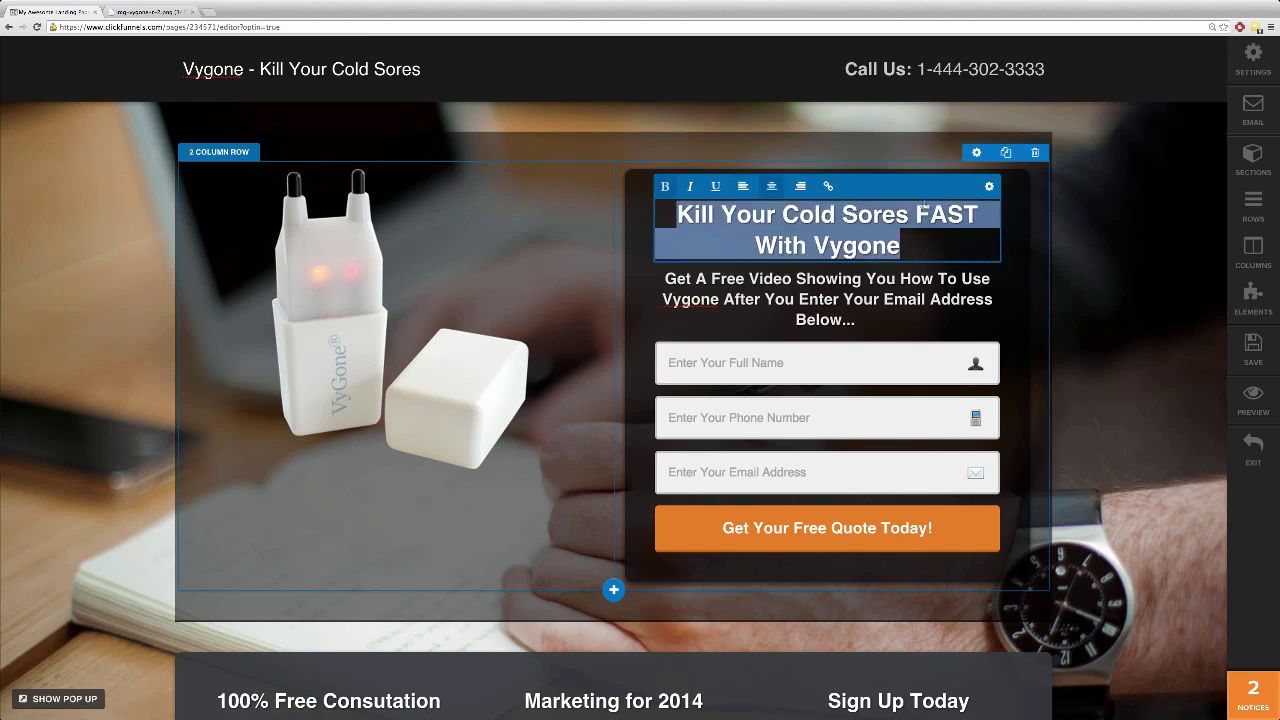
{"action": "left_click", "coordinate": [989, 186]}
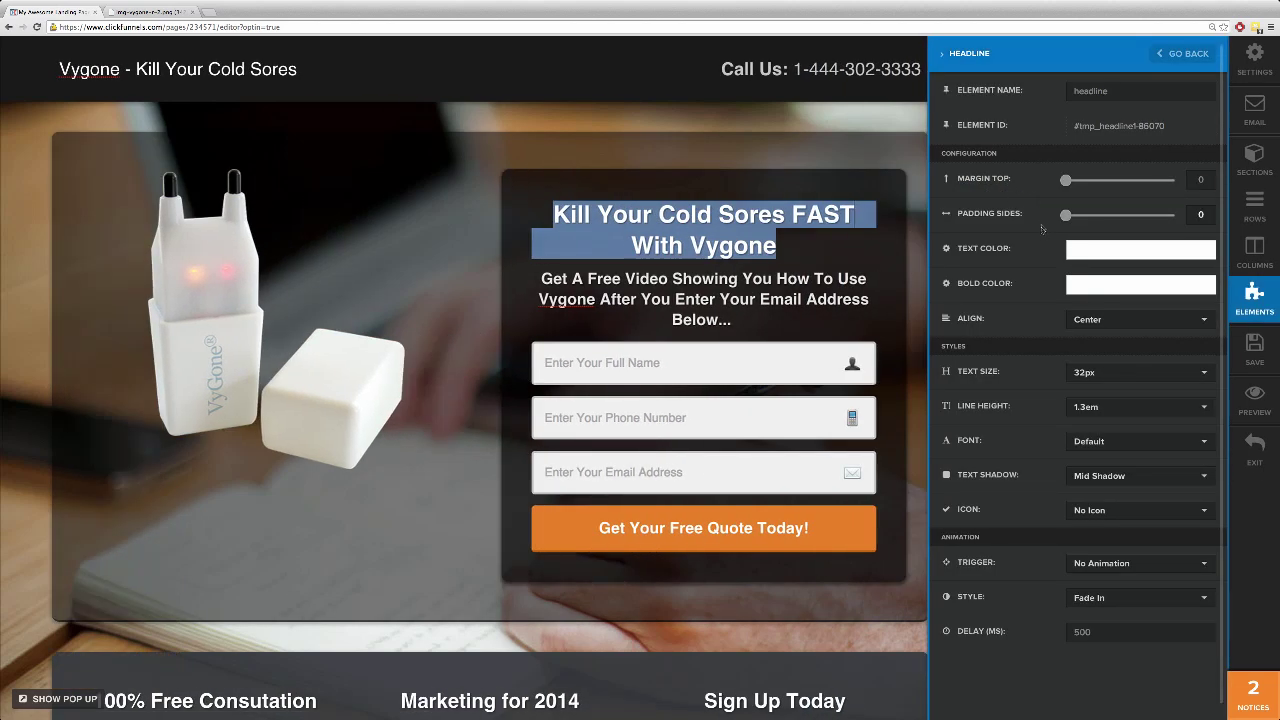
{"action": "left_click", "coordinate": [1098, 259]}
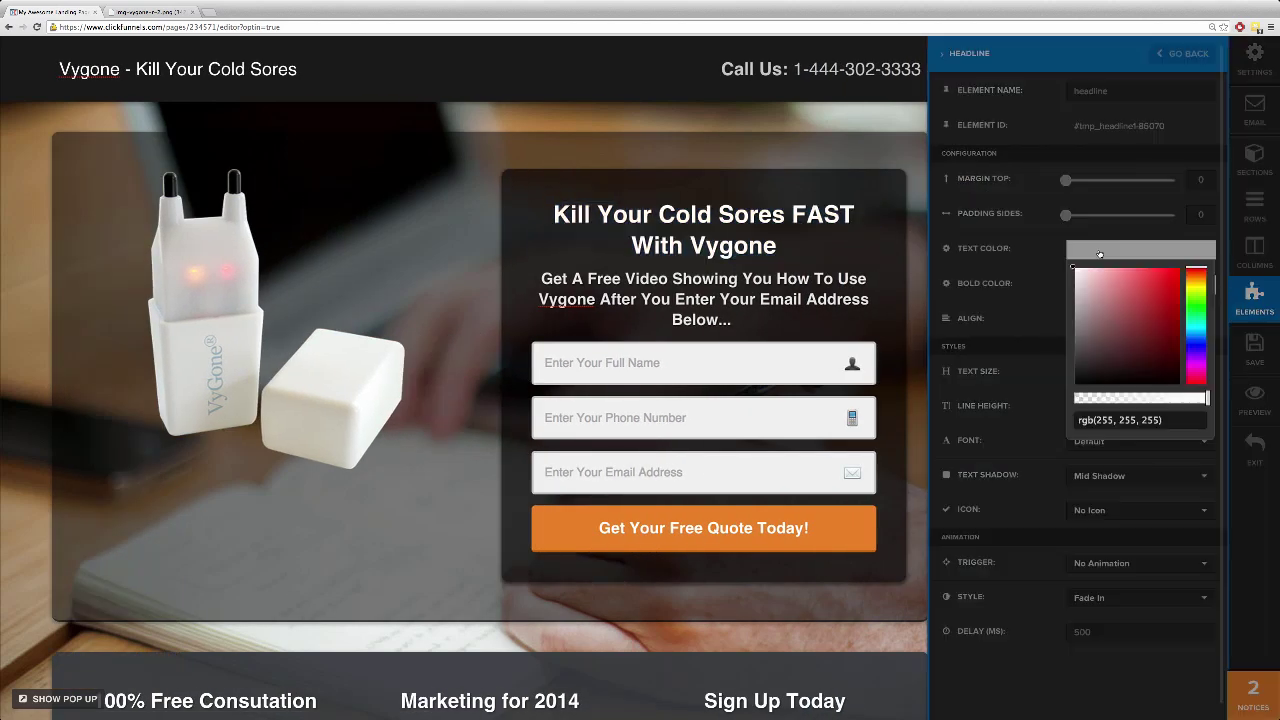
{"action": "left_click_drag", "start_coordinate": [1170, 282], "coordinate": [1177, 268]}
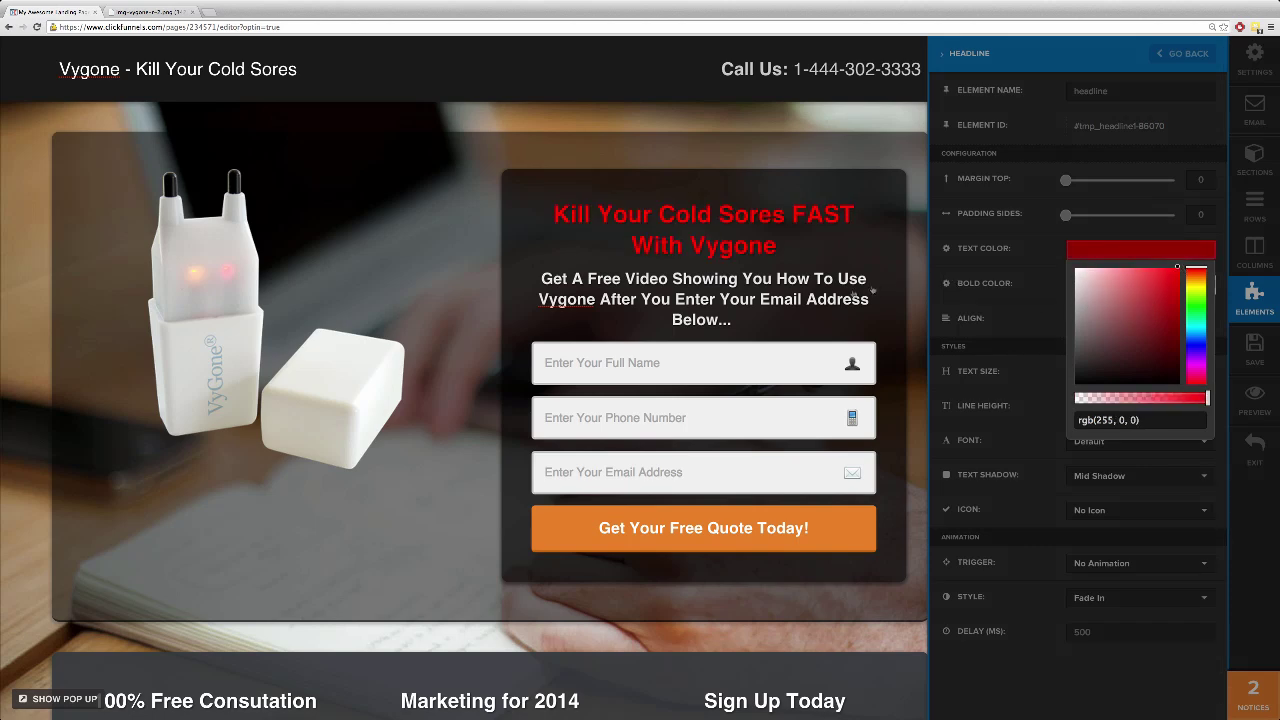
{"action": "left_click", "coordinate": [744, 299]}
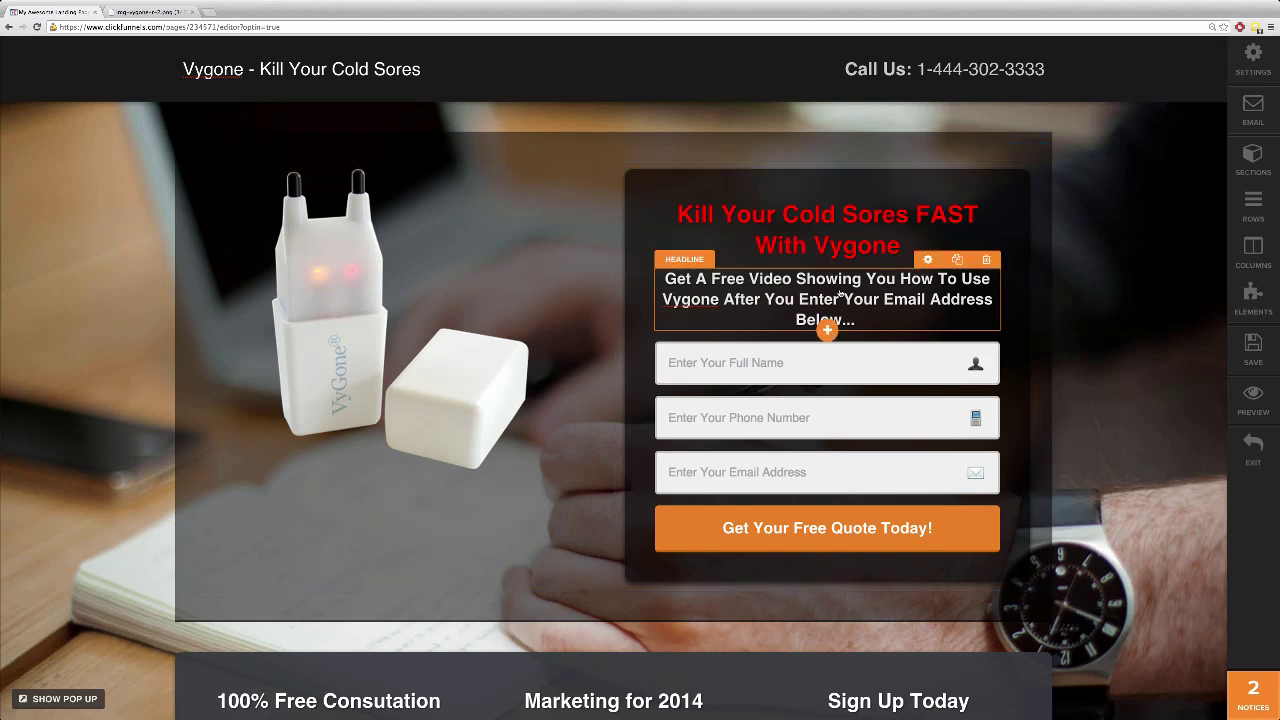
Change the text color of the subheadline above the optin form to bright yellow.
{"action": "double_click", "coordinate": [843, 297]}
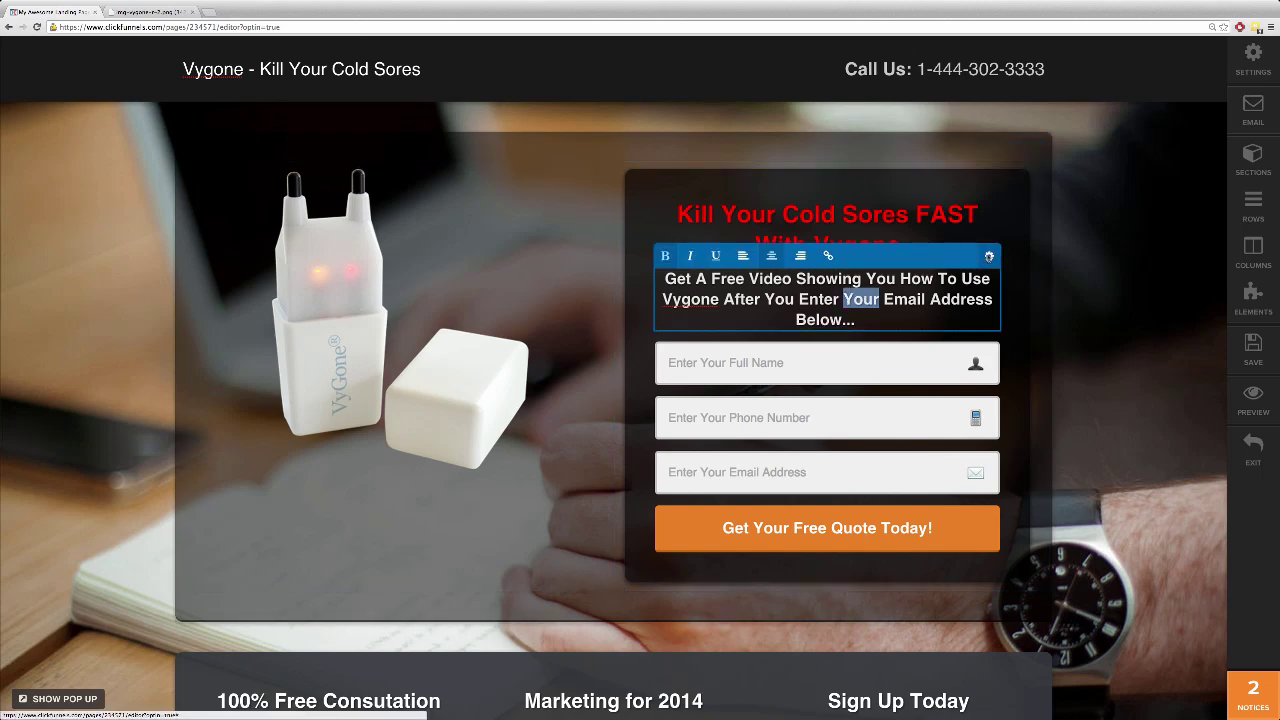
{"action": "left_click", "coordinate": [977, 264]}
{"action": "left_click", "coordinate": [1078, 251]}
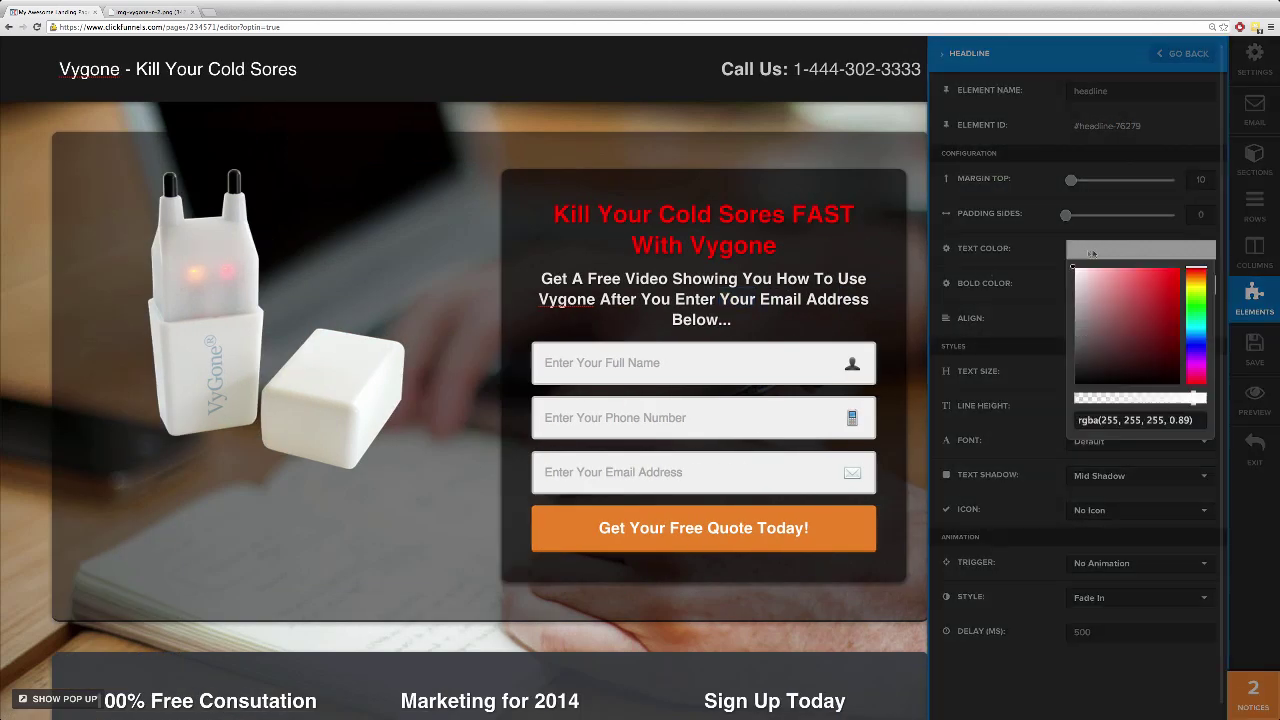
{"action": "mouse_move", "coordinate": [1192, 294]}
{"action": "left_mouse_down"}
{"action": "mouse_move", "coordinate": [1162, 283]}
{"action": "mouse_move", "coordinate": [1177, 268]}
{"action": "left_mouse_up"}
{"action": "left_click", "coordinate": [855, 303]}
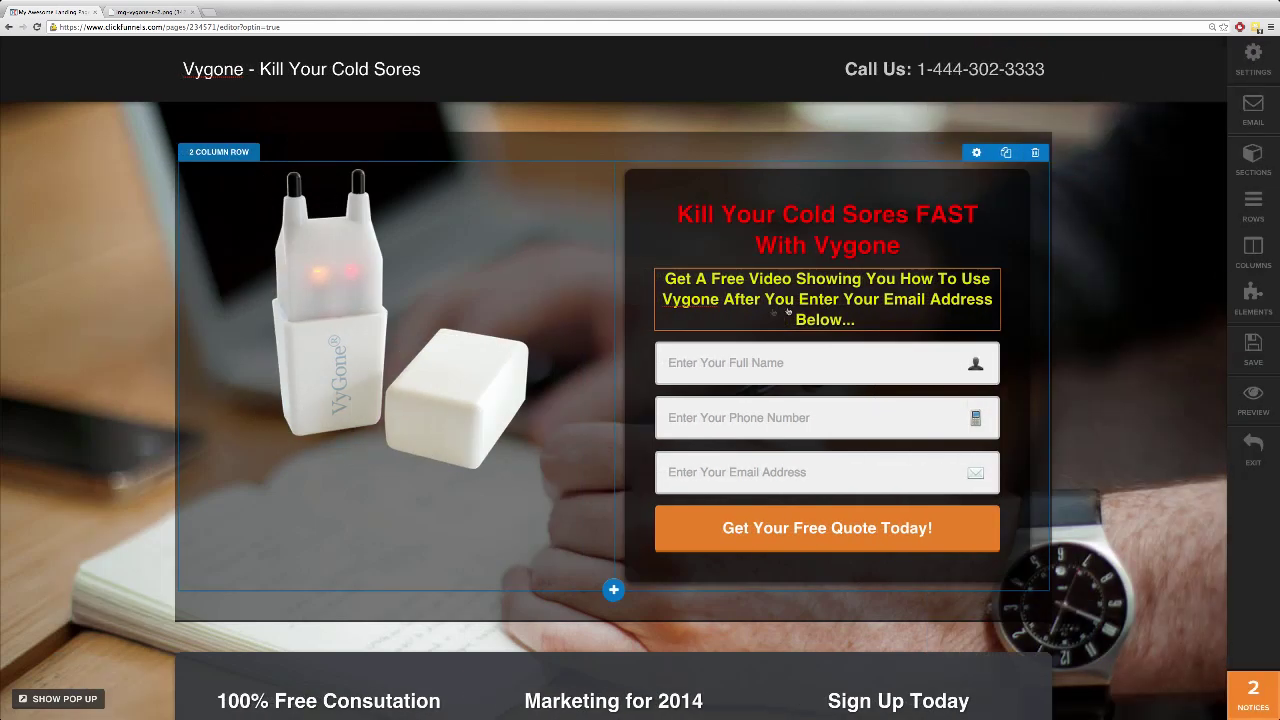
{"action": "left_click", "coordinate": [855, 303]}
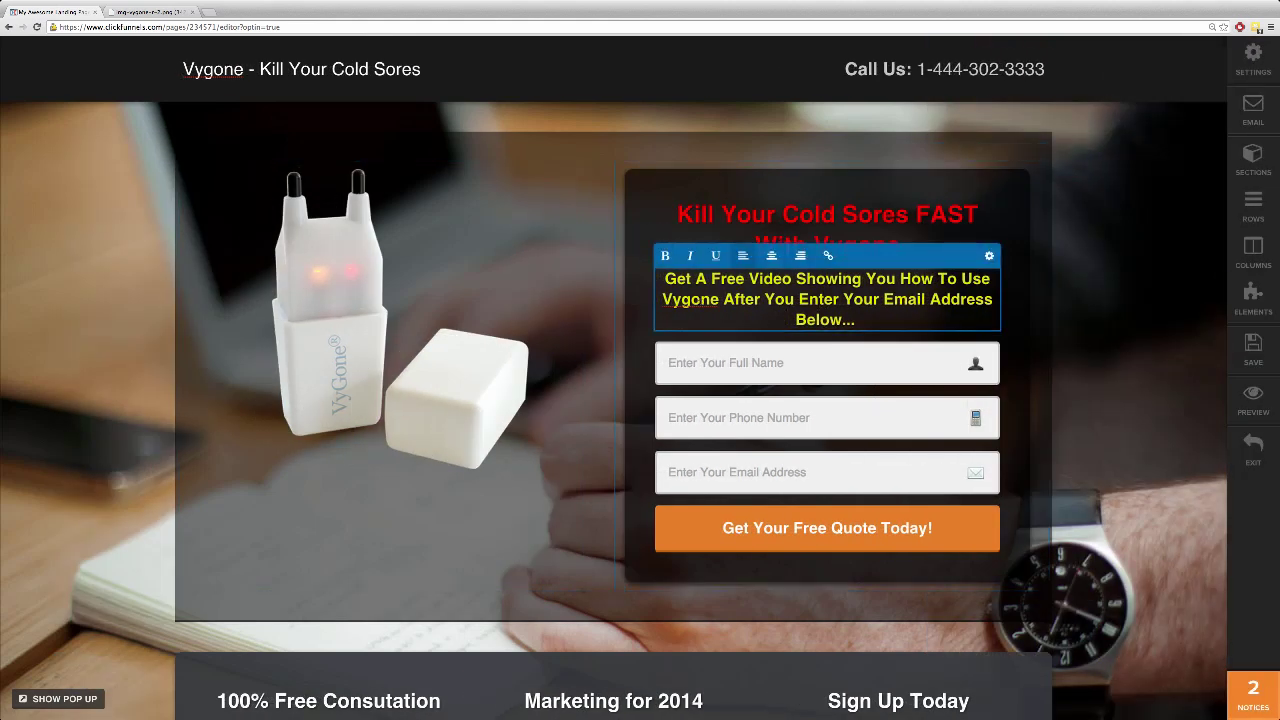
Change the optin form button's text to "Get The Video NOW!!!".
{"action": "left_click", "coordinate": [796, 533]}
{"action": "left_click", "coordinate": [890, 424]}
{"action": "left_click", "coordinate": [850, 528]}
{"action": "left_click", "coordinate": [1185, 214]}
{"action": "key", "text": "ctrl+a"}
{"action": "type", "text": "Ge"}
{"action": "key", "text": "BackSpace"}
{"action": "type", "text": "Watch"}
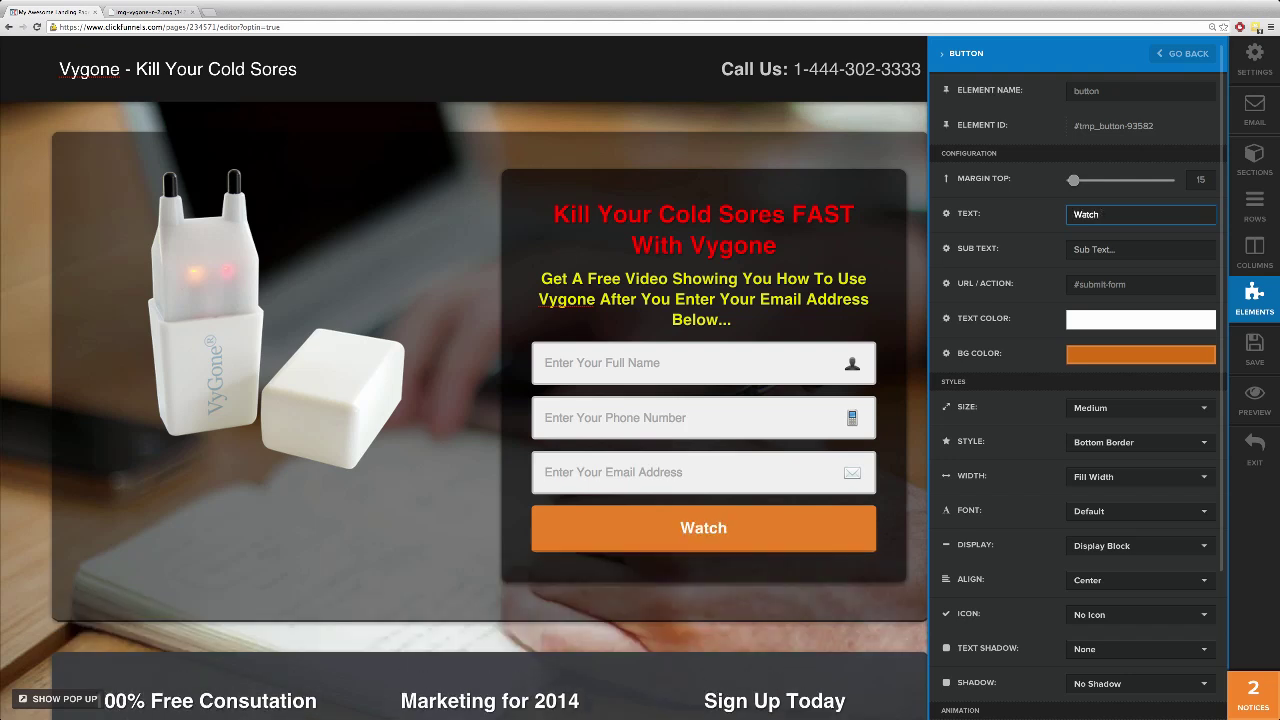
{"action": "key", "text": "BackSpace"}
{"action": "key", "text": "BackSpace"}
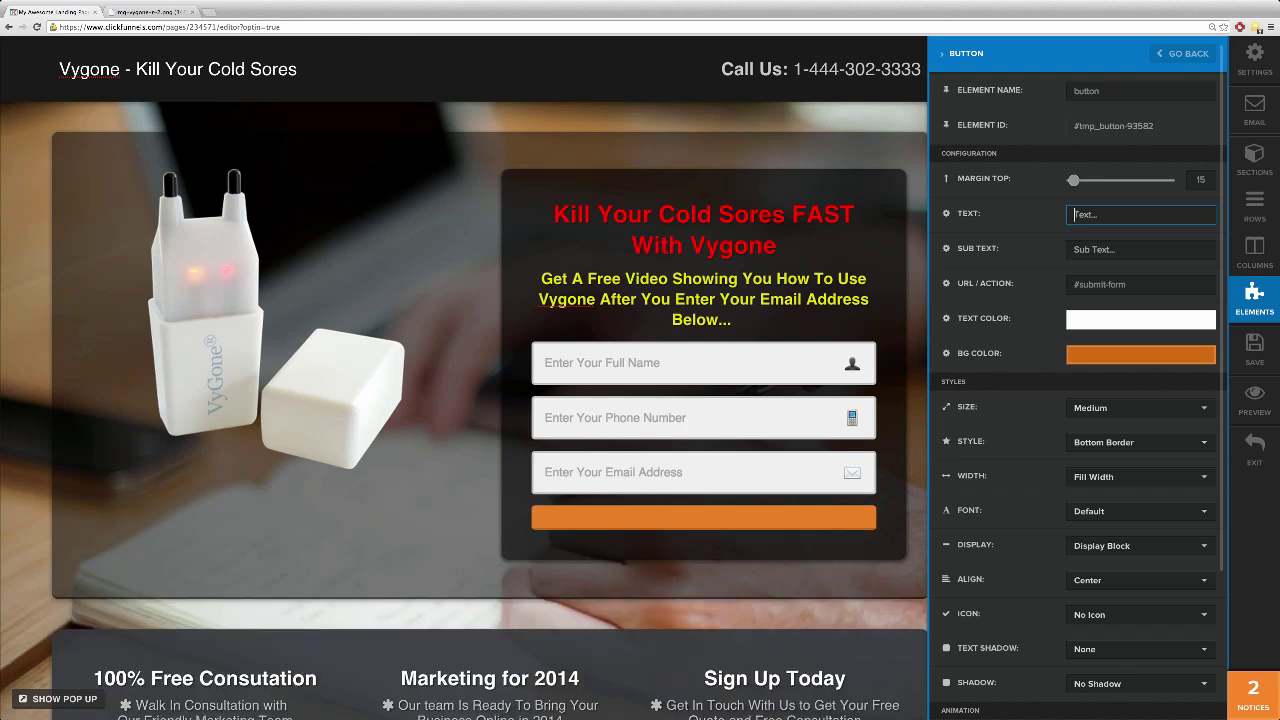
{"action": "type", "text": "Get The Vid"}
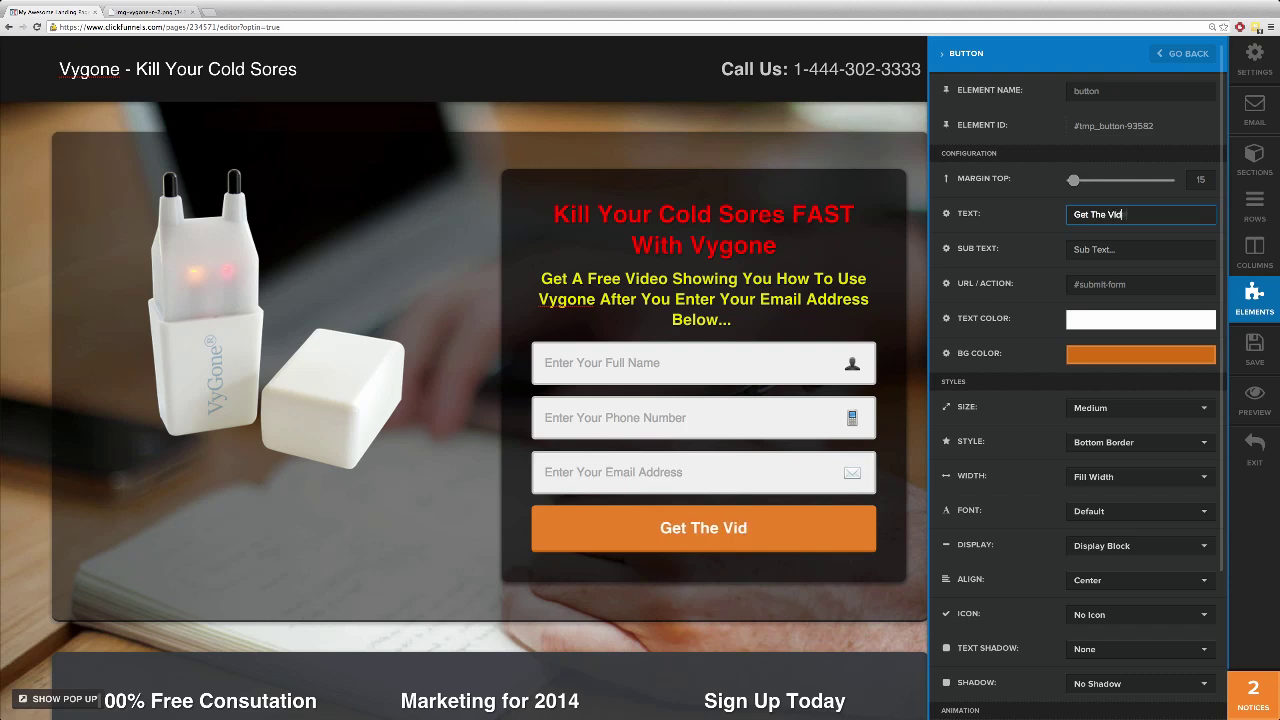
{"action": "type", "text": "eo NOW!!!"}
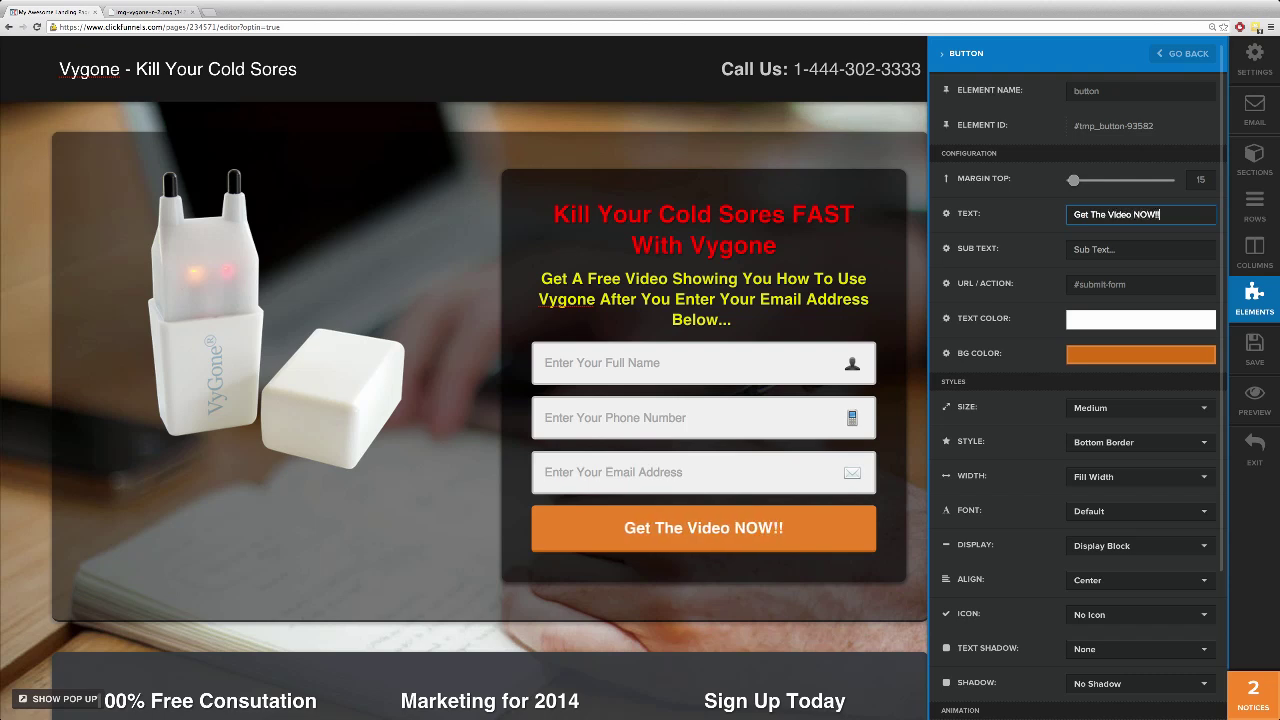
{"action": "left_click", "coordinate": [640, 308]}
Delete the "Call Us" phone number headline from the page header, staying on the page when asked about leaving.
{"action": "left_click", "coordinate": [931, 72]}
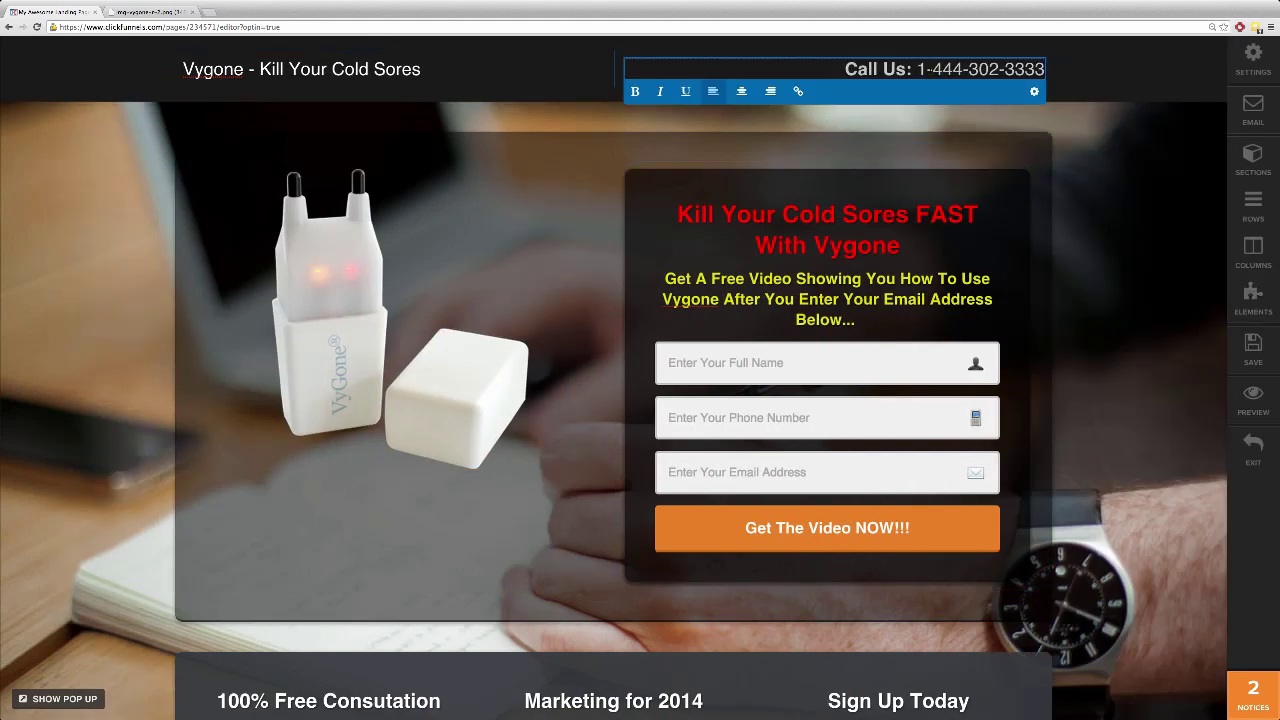
{"action": "left_click", "coordinate": [1095, 69]}
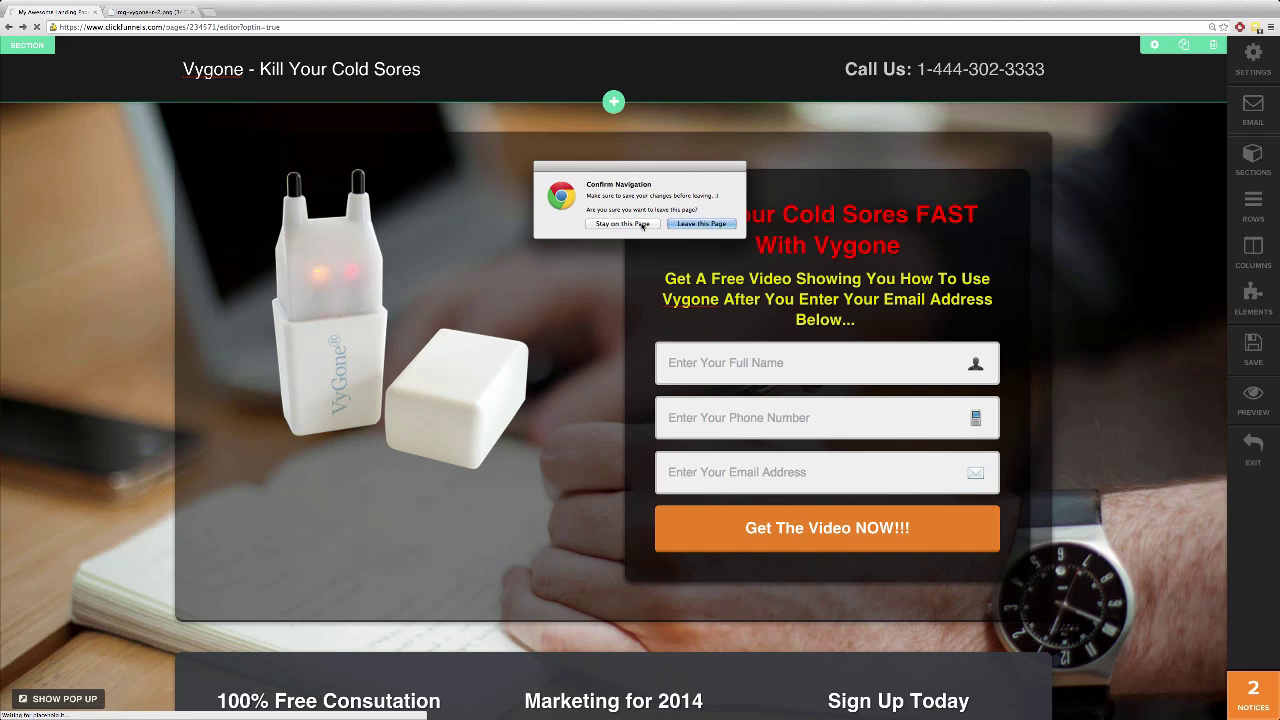
{"action": "left_click", "coordinate": [643, 224]}
{"action": "left_click", "coordinate": [965, 69]}
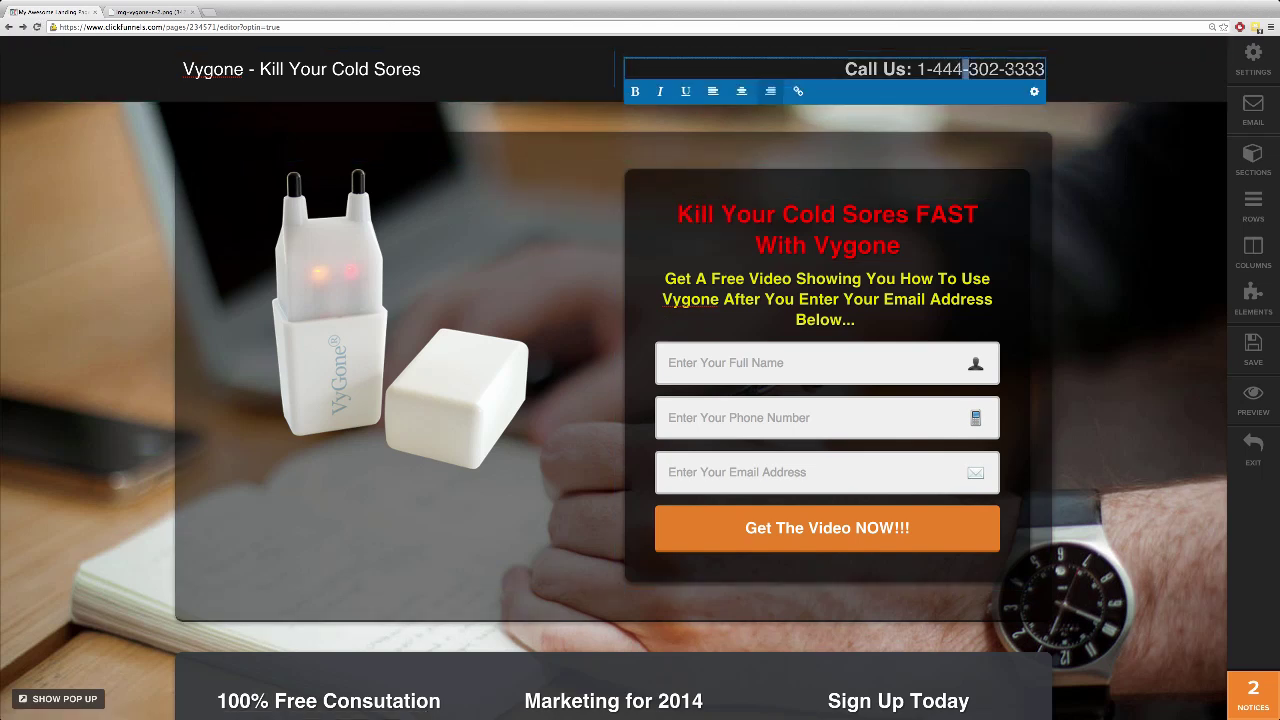
{"action": "left_click", "coordinate": [1076, 120]}
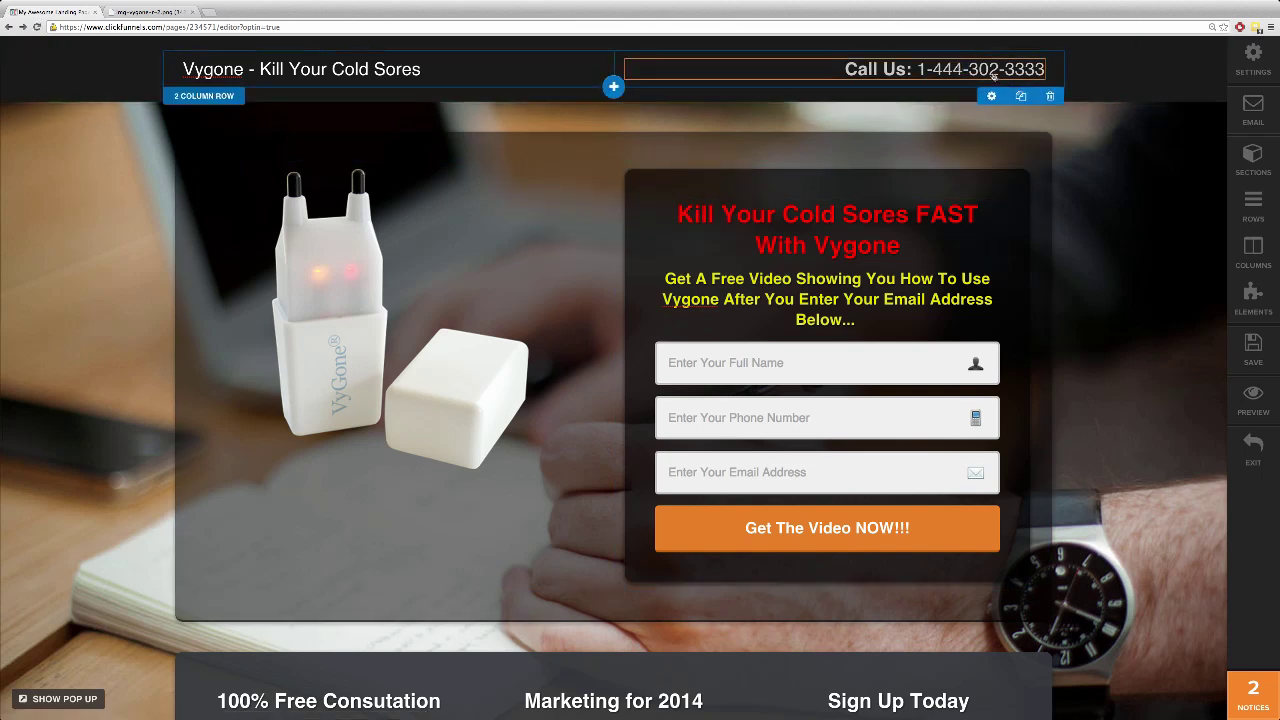
{"action": "left_click", "coordinate": [1032, 50]}
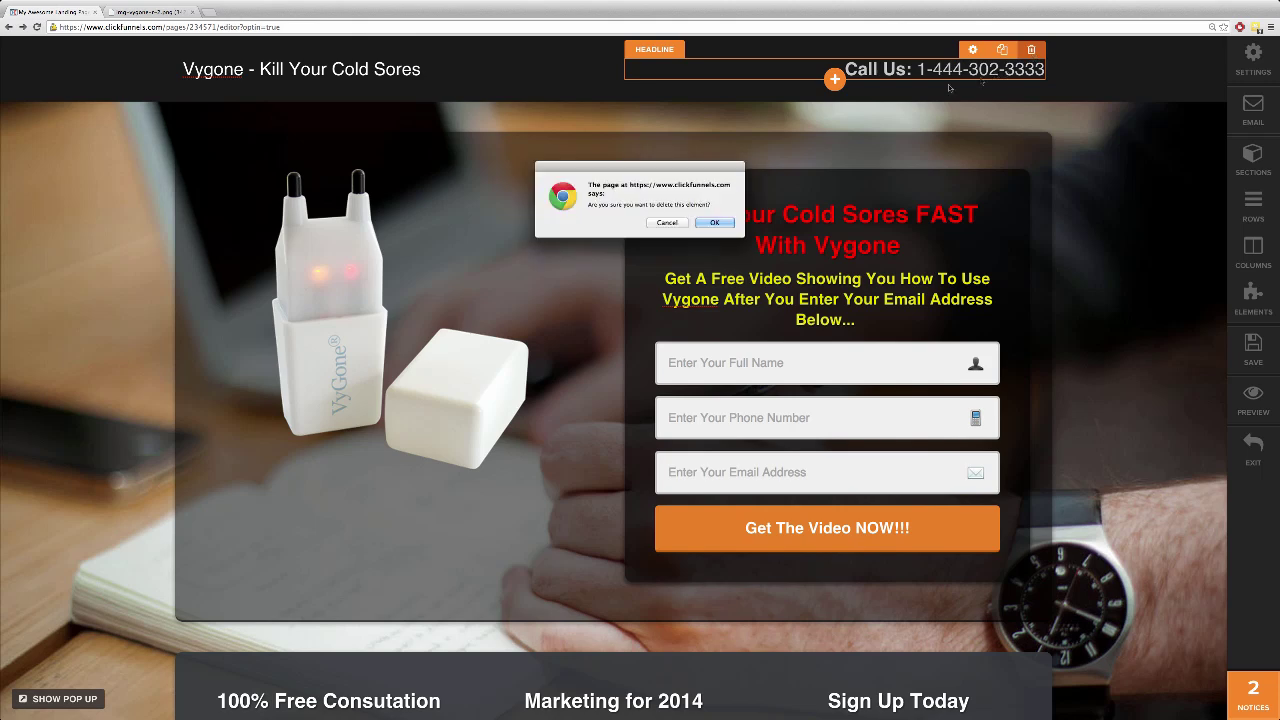
{"action": "left_click", "coordinate": [722, 222]}
Delete the section below the form containing the consultation, marketing and sign-up columns.
{"action": "scroll", "coordinate": [580, 520], "scroll_direction": "down", "scroll_amount": 3}
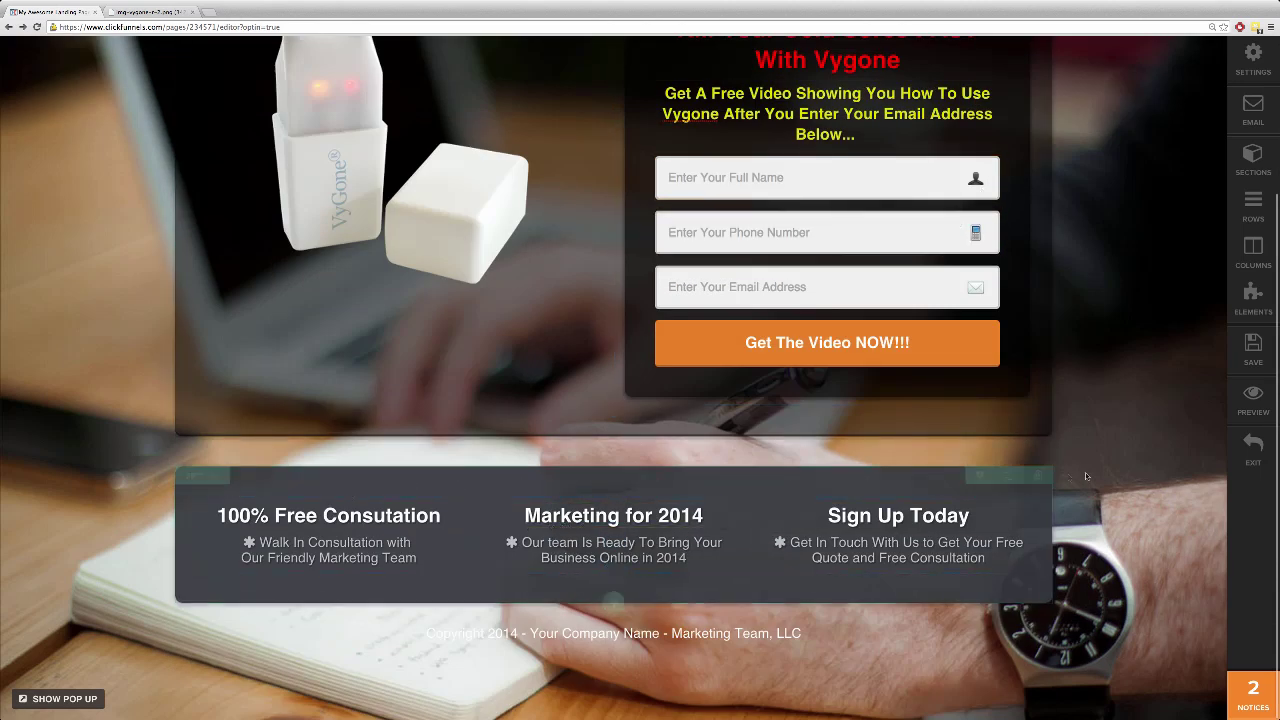
{"action": "left_click", "coordinate": [1038, 475]}
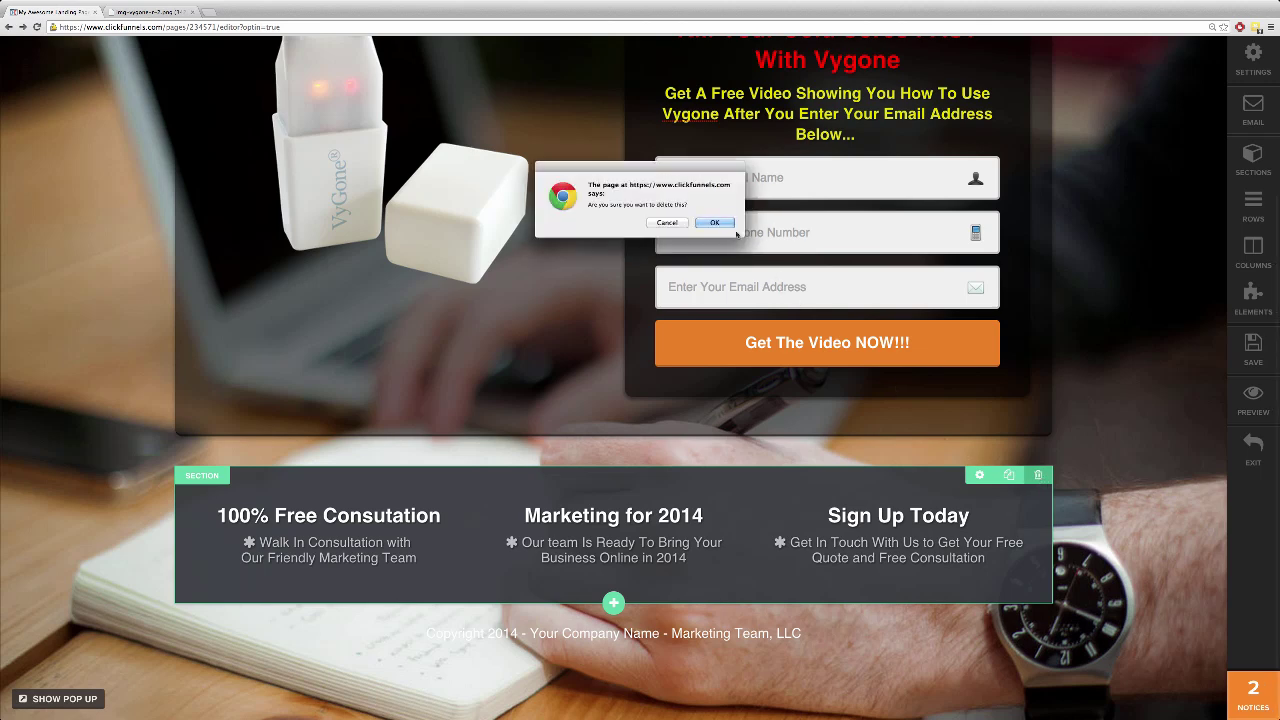
{"action": "left_click", "coordinate": [725, 223]}
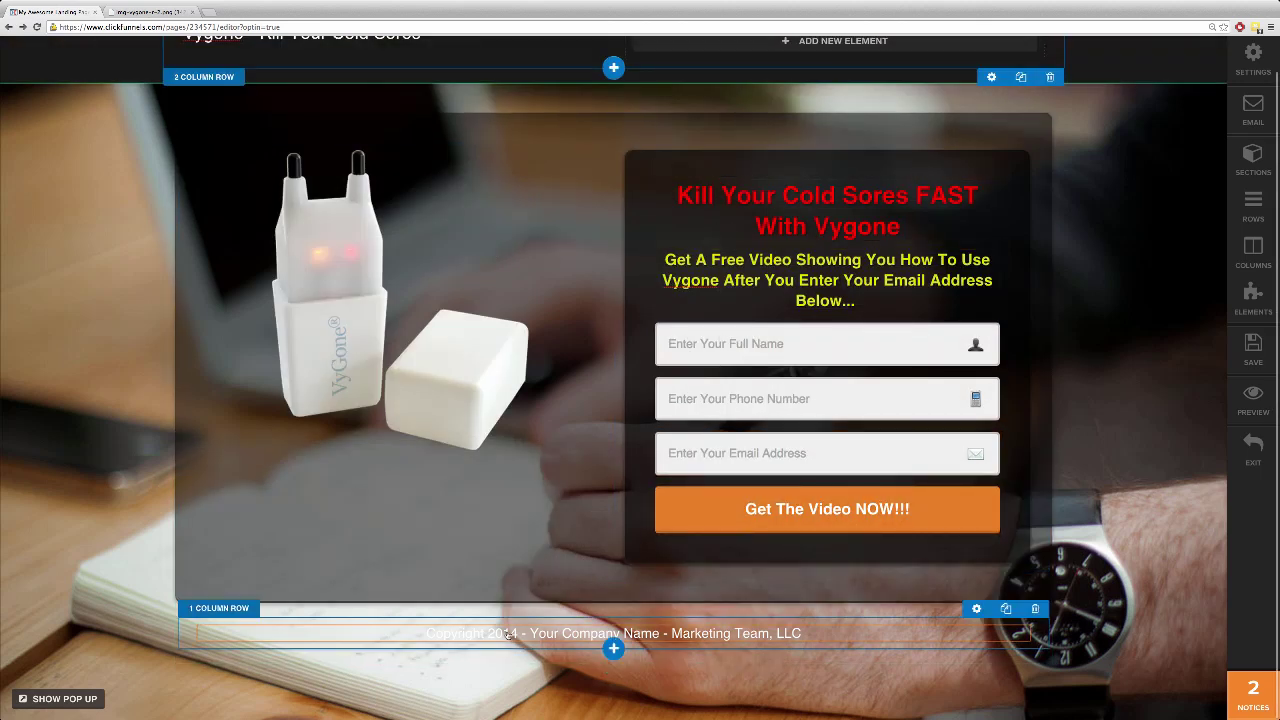
Change the page footer text to "Copyright 2014 - SuccessEtc", removing the company placeholder and the marketing team text.
{"action": "left_click", "coordinate": [532, 633]}
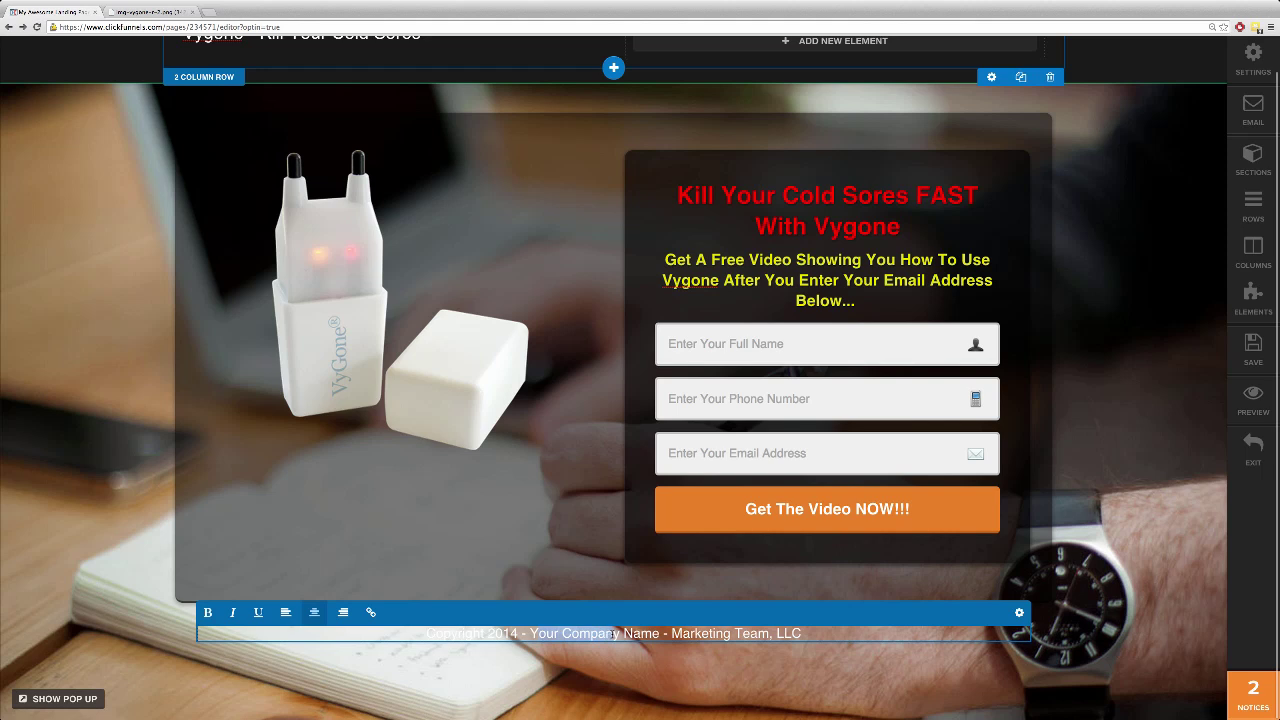
{"action": "left_click_drag", "start_coordinate": [658, 633], "coordinate": [577, 633]}
{"action": "type", "text": "SuccessEt"}
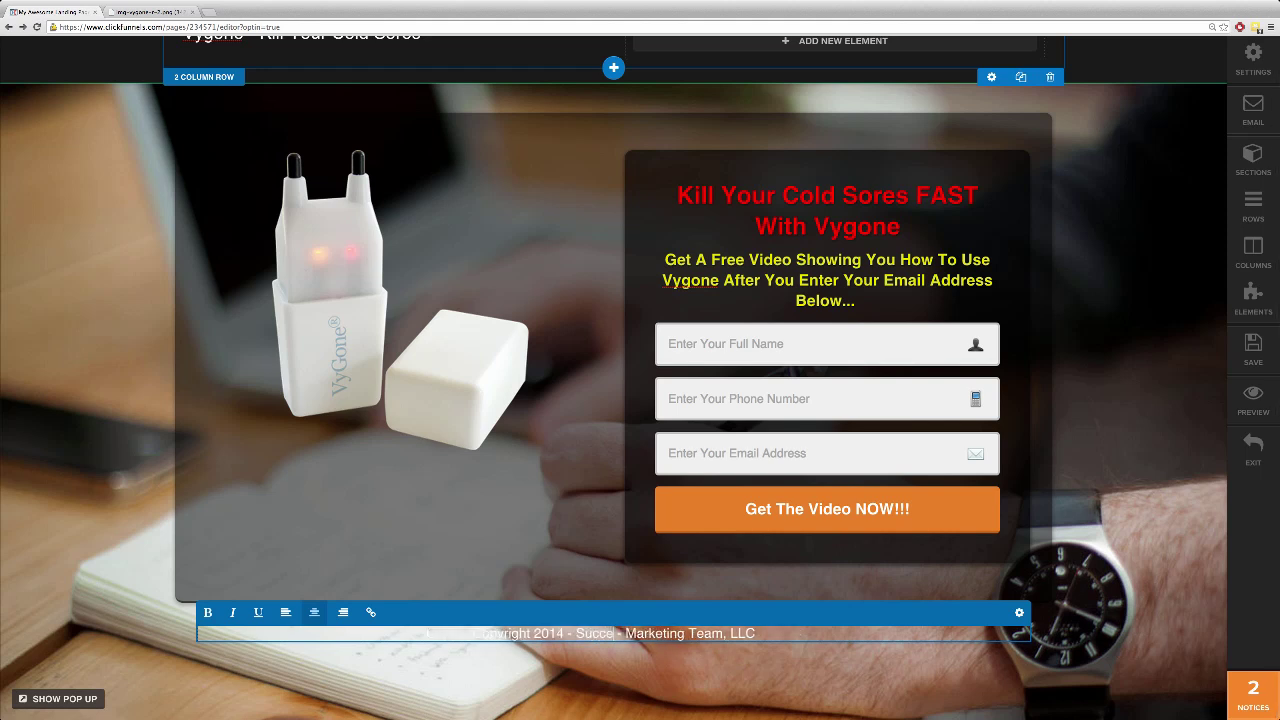
{"action": "type", "text": "d"}
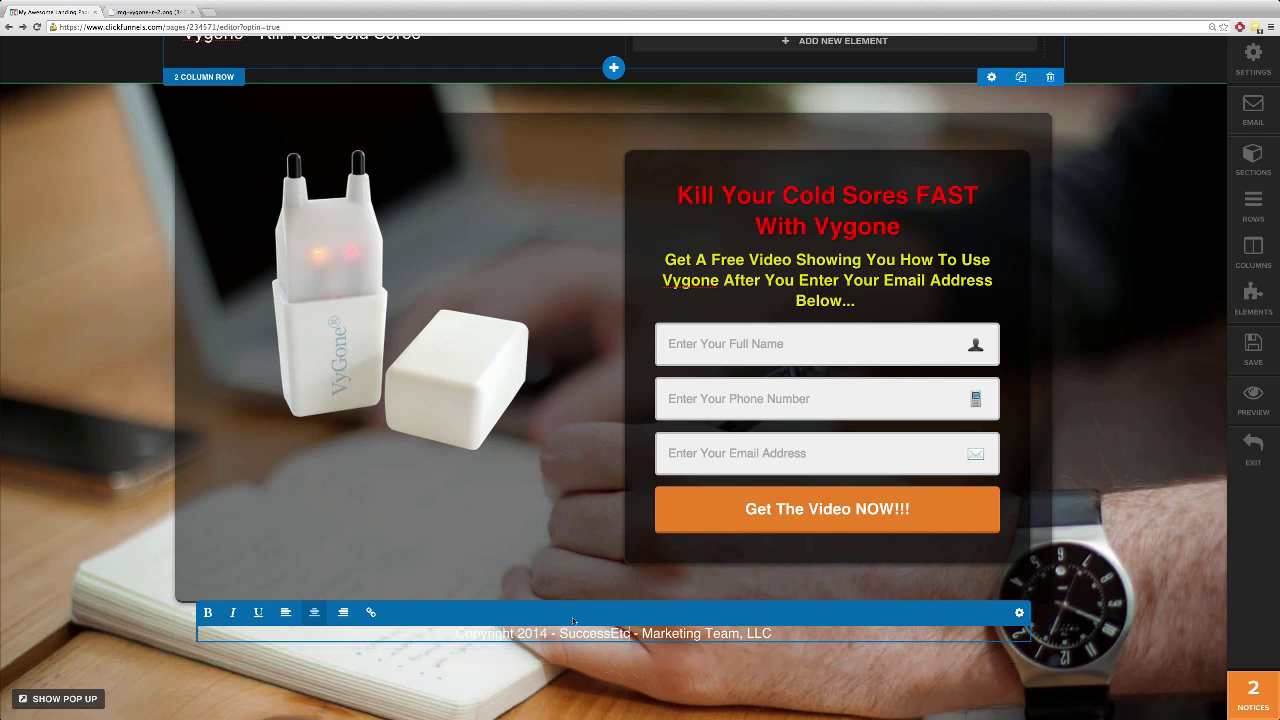
{"action": "left_click_drag", "start_coordinate": [643, 633], "coordinate": [768, 633]}
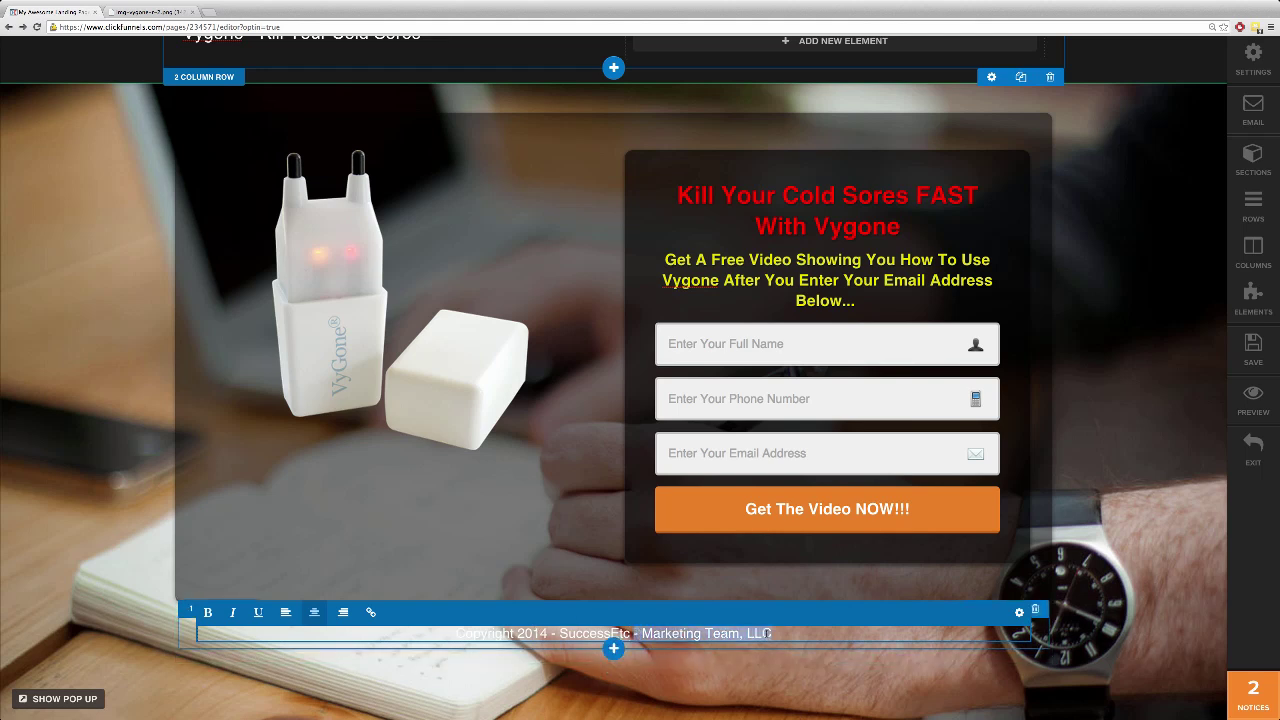
{"action": "key", "text": "BackSpace"}
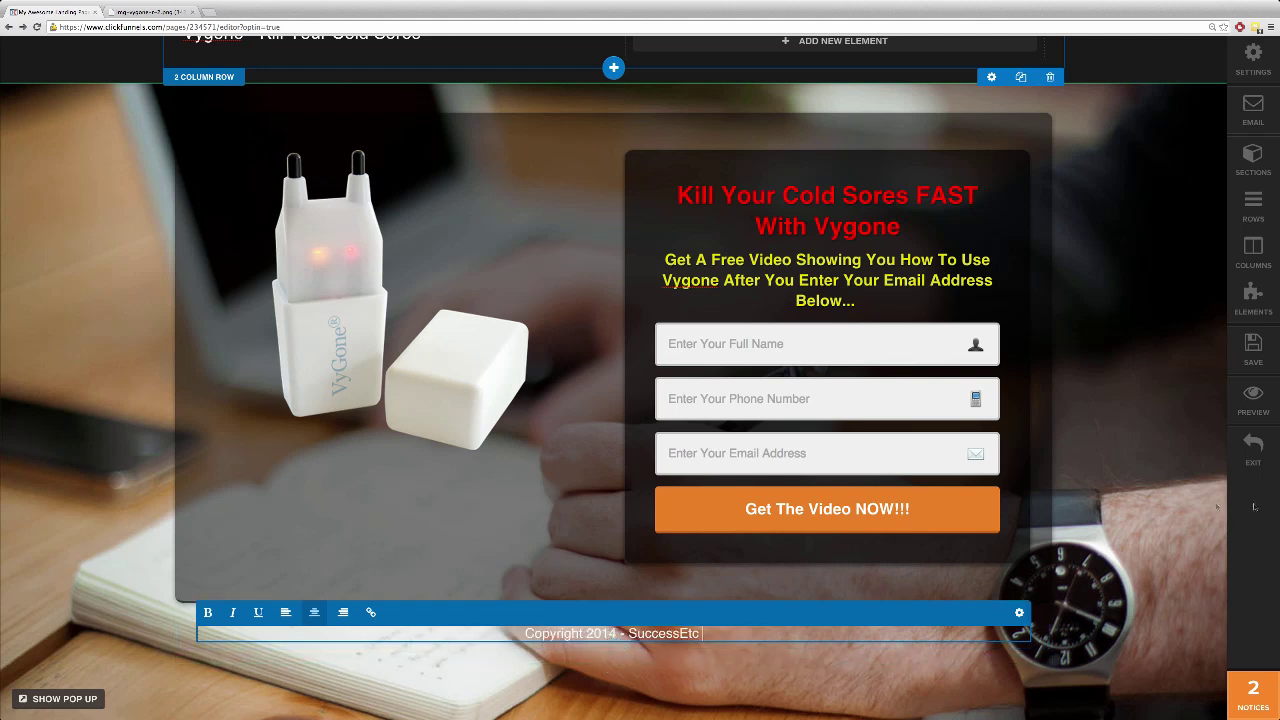
{"action": "left_click", "coordinate": [1121, 509]}
{"action": "scroll", "coordinate": [597, 342], "scroll_direction": "up", "scroll_amount": 1}
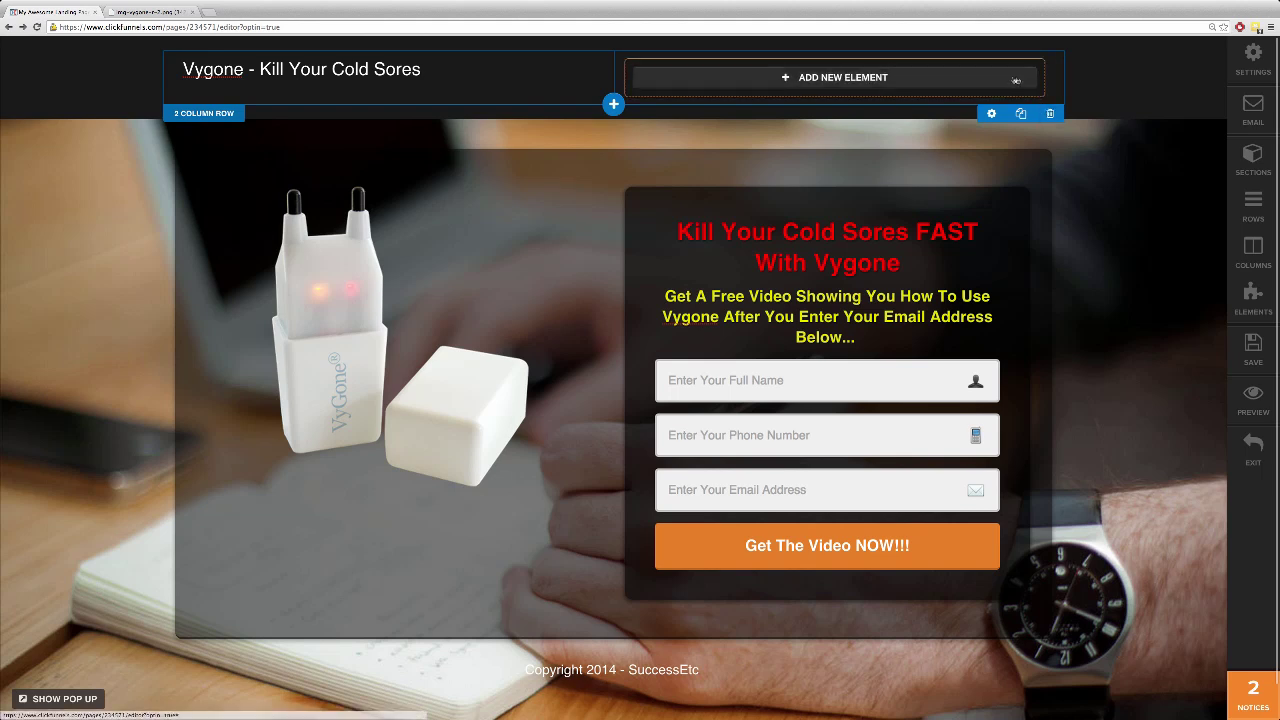
Check the page reminders, and set the page title in the meta tags and social settings to "Vygone".
{"action": "left_click", "coordinate": [1254, 694]}
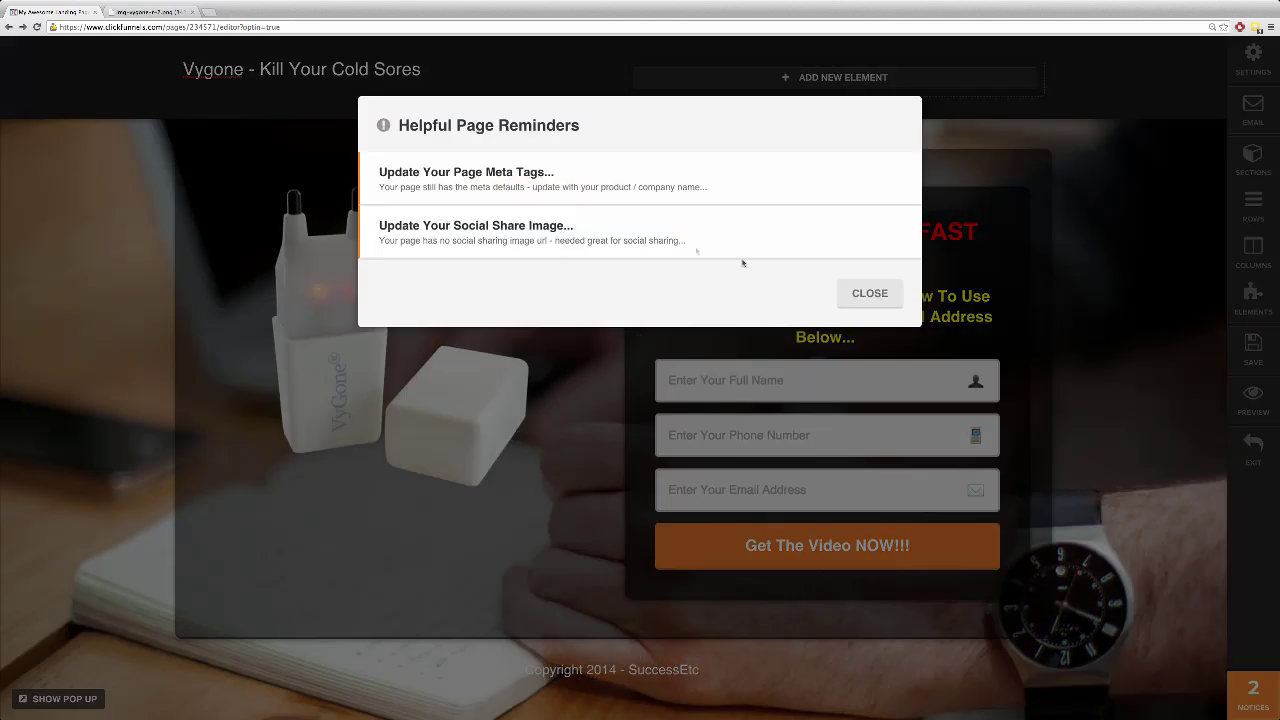
{"action": "left_click", "coordinate": [884, 295]}
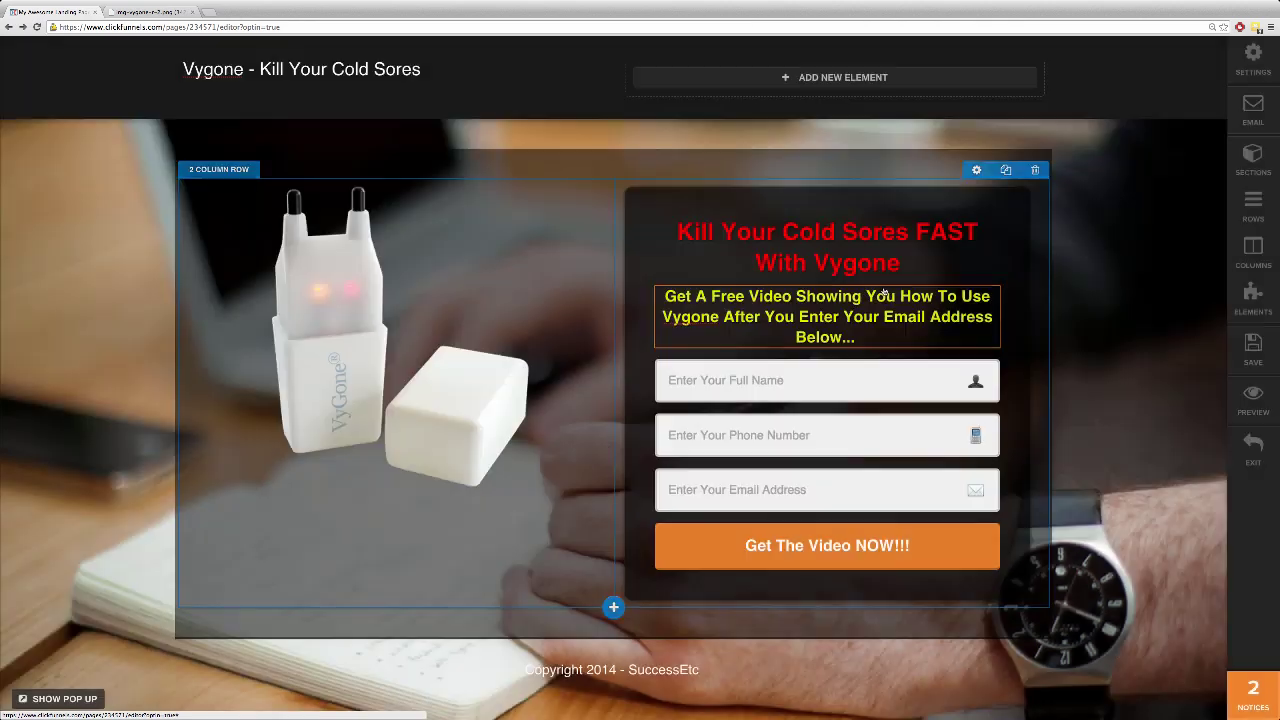
{"action": "left_click", "coordinate": [1254, 60]}
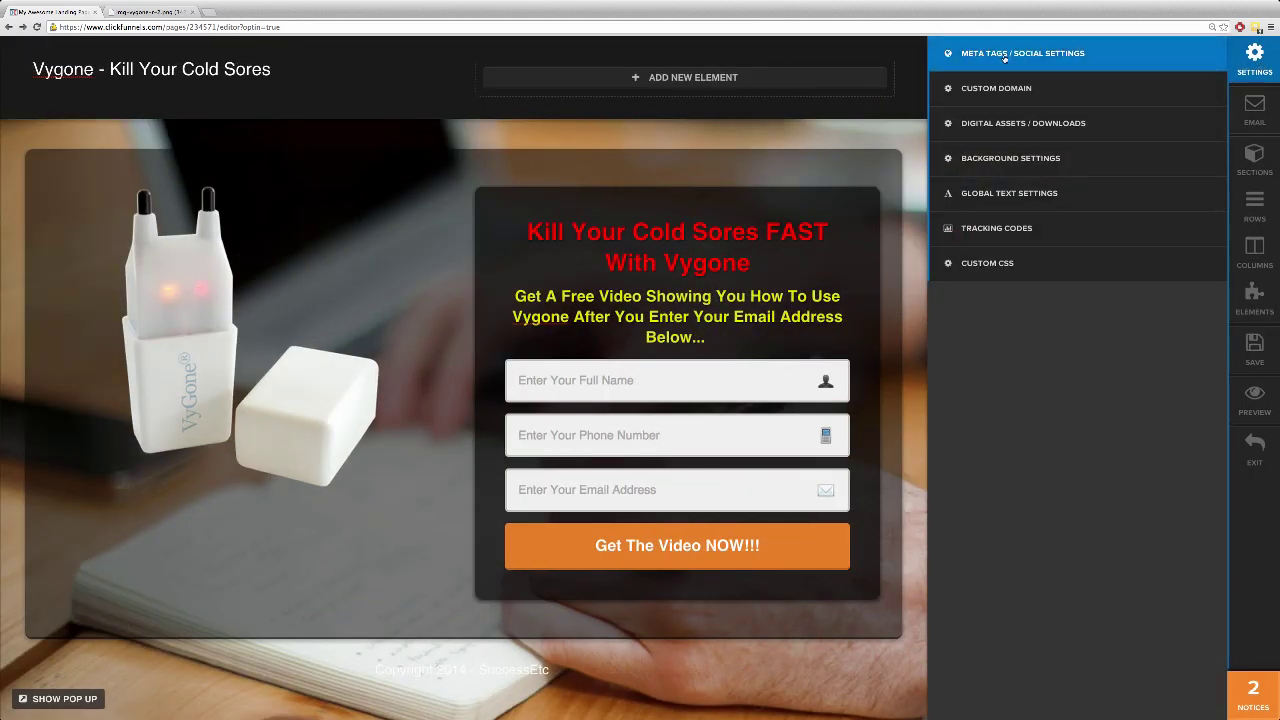
{"action": "left_click", "coordinate": [1004, 56]}
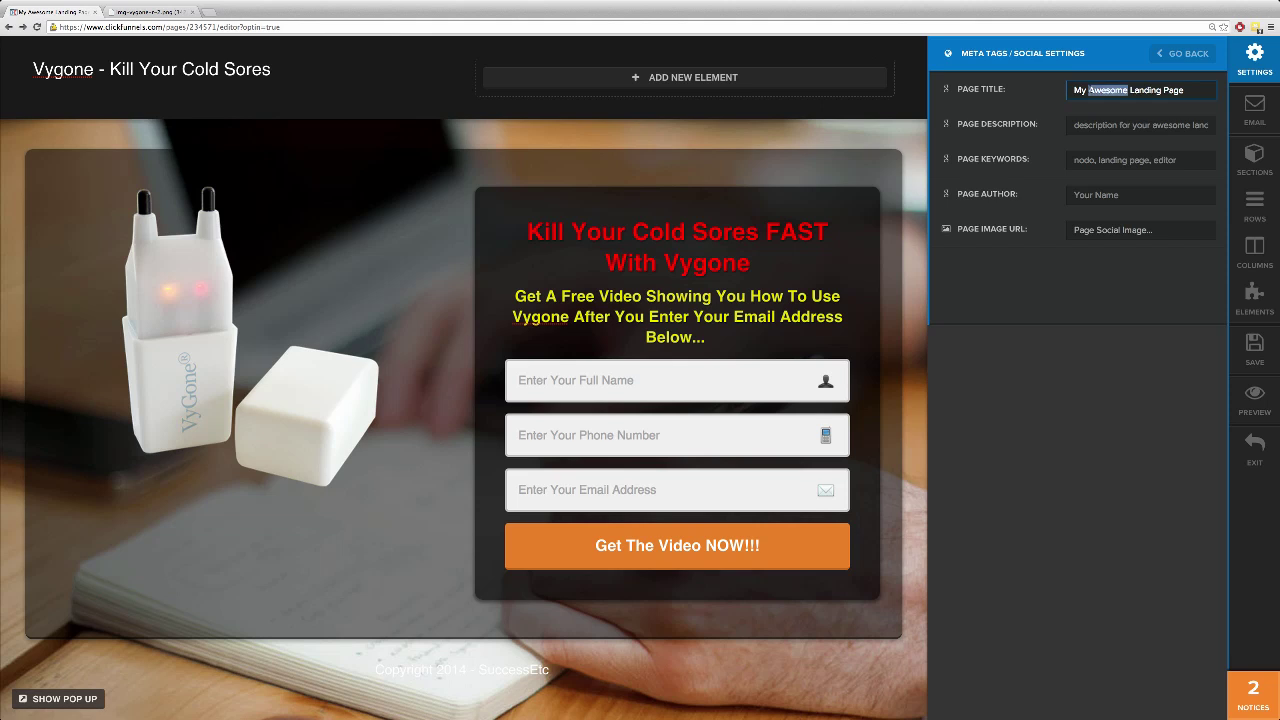
{"action": "key", "text": "ctrl+a"}
{"action": "type", "text": "Vygon"}
{"action": "key", "text": "BackSpace"}
{"action": "key", "text": "BackSpace"}
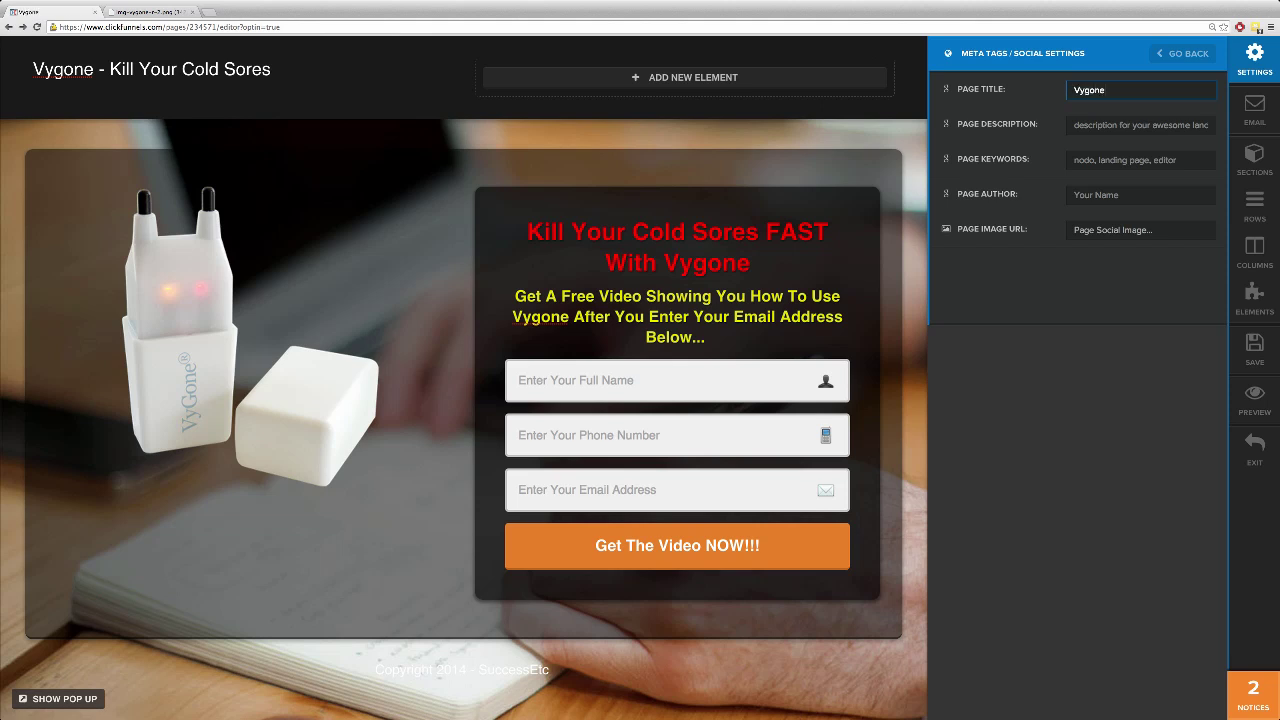
Set the page description to "This video is awesome" and the page keywords to "cold sore".
{"action": "key", "text": "Tab"}
{"action": "type", "text": "This video is awesome"}
{"action": "key", "text": "Tab"}
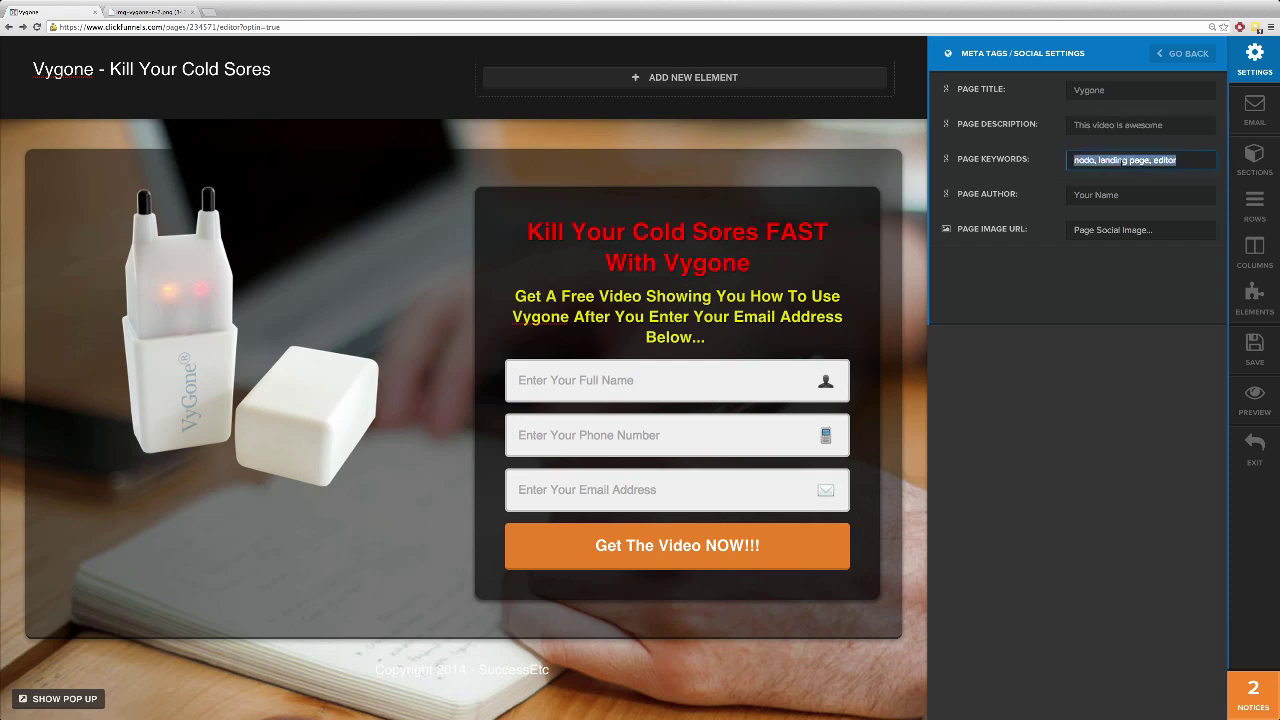
{"action": "type", "text": "cold sore"}
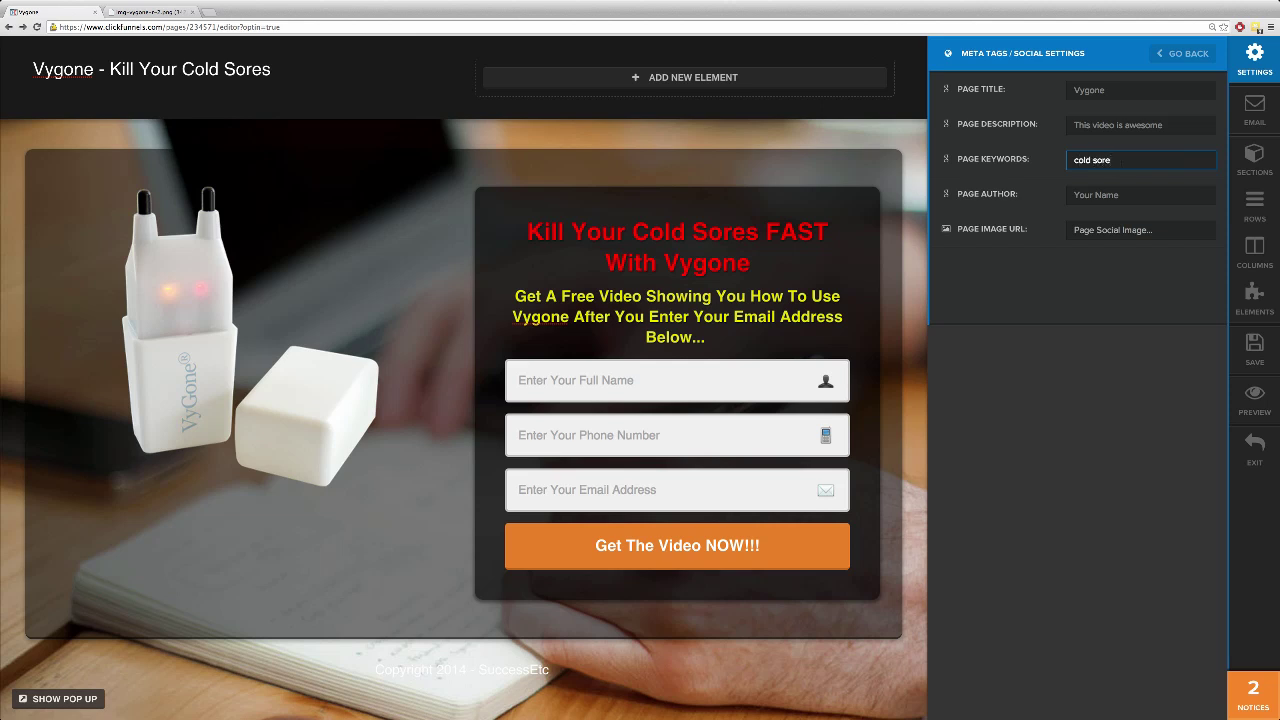
Enter the page author's name and paste the img-vygone-r-2.png product image address from vygone.com as the social image URL.
{"action": "triple_click", "coordinate": [1108, 195]}
{"action": "type", "text": "Russell Brunson"}
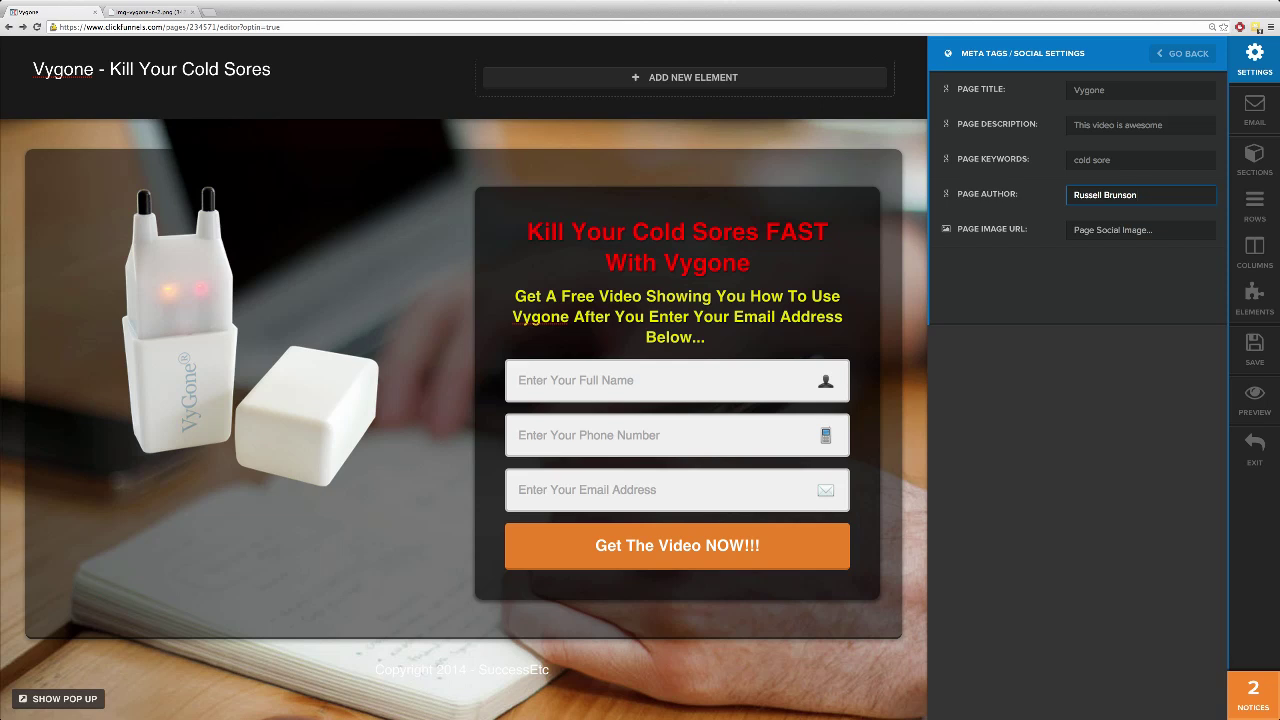
{"action": "left_click", "coordinate": [1100, 230]}
{"action": "key", "text": "ctrl+v"}
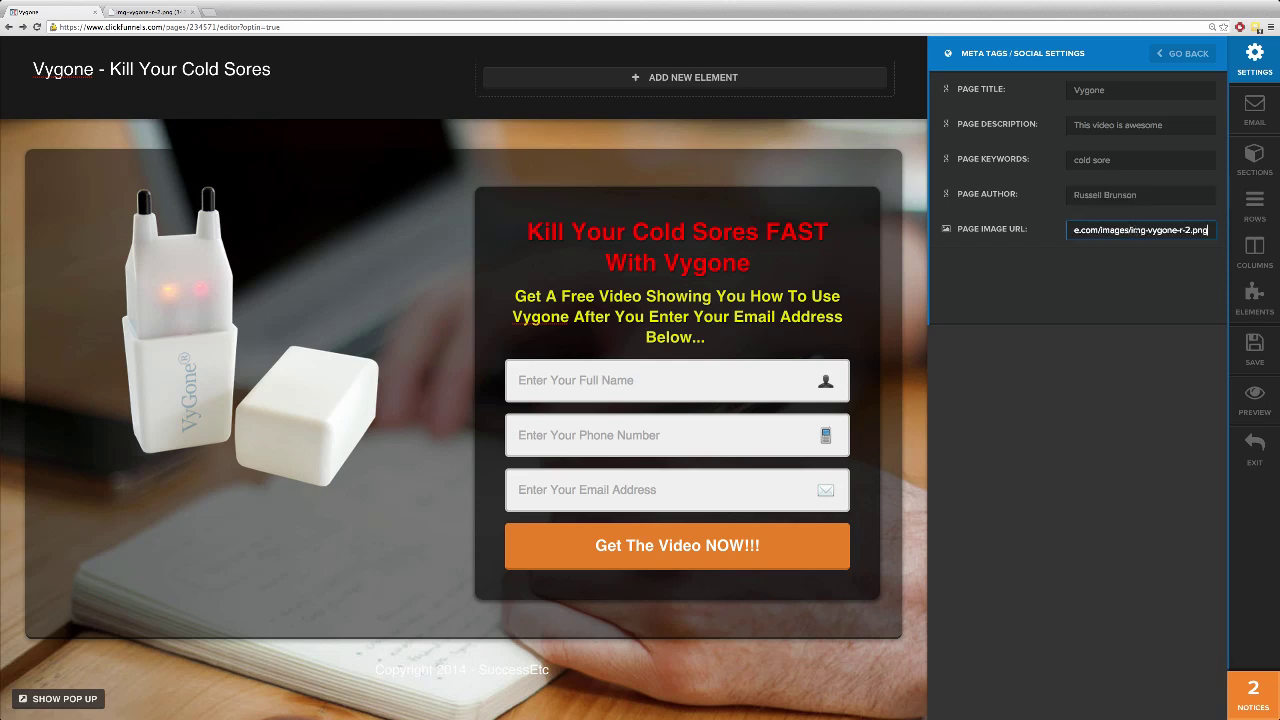
{"action": "left_click", "coordinate": [1119, 292]}
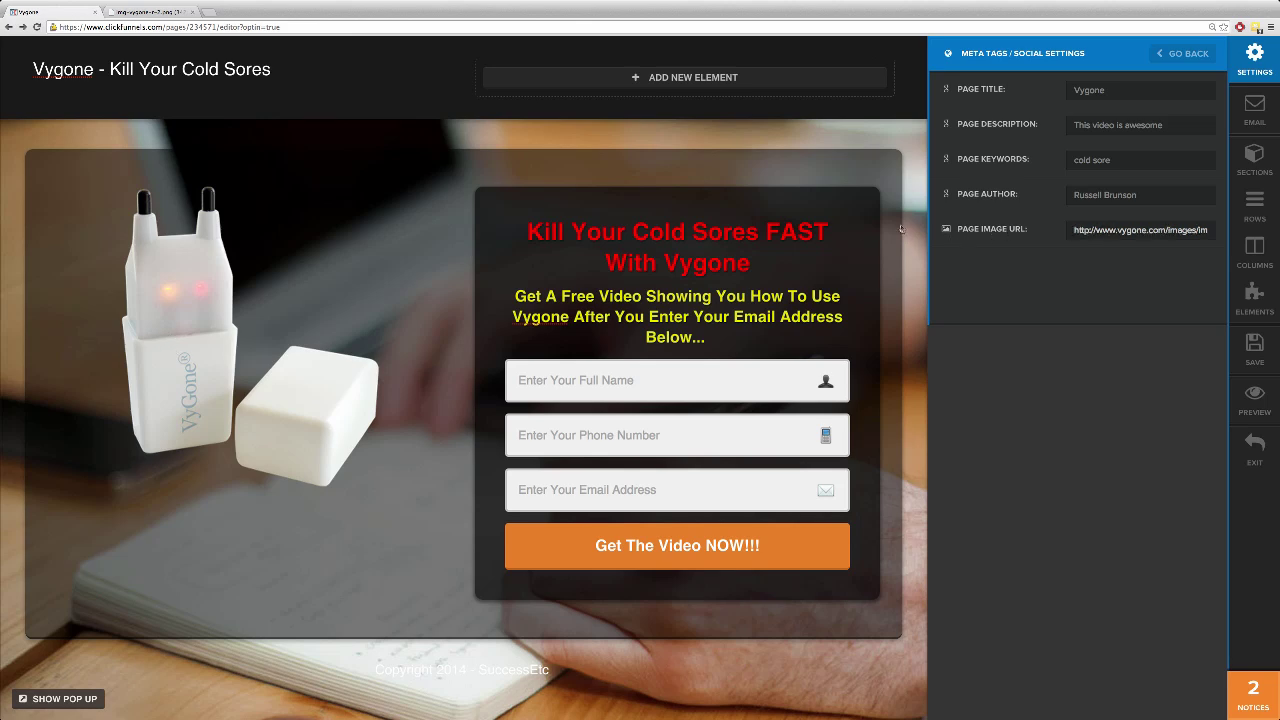
{"action": "left_click", "coordinate": [1258, 72]}
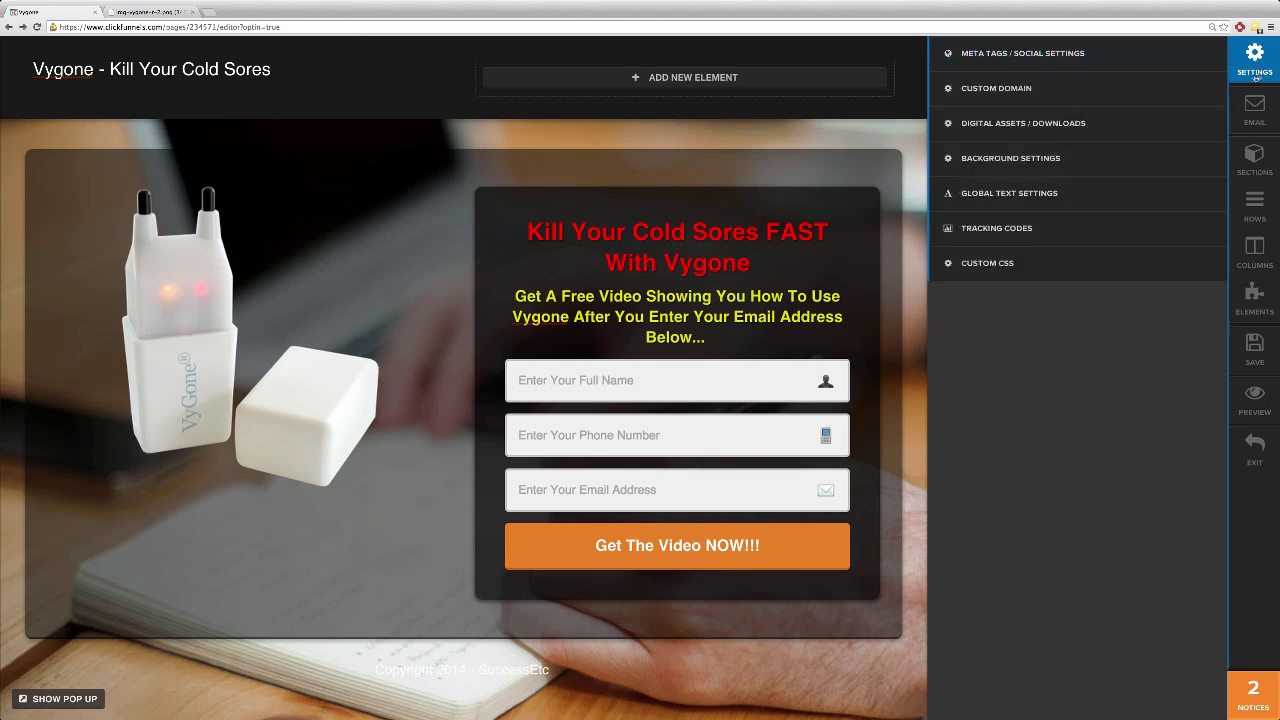
{"action": "left_click", "coordinate": [922, 369]}
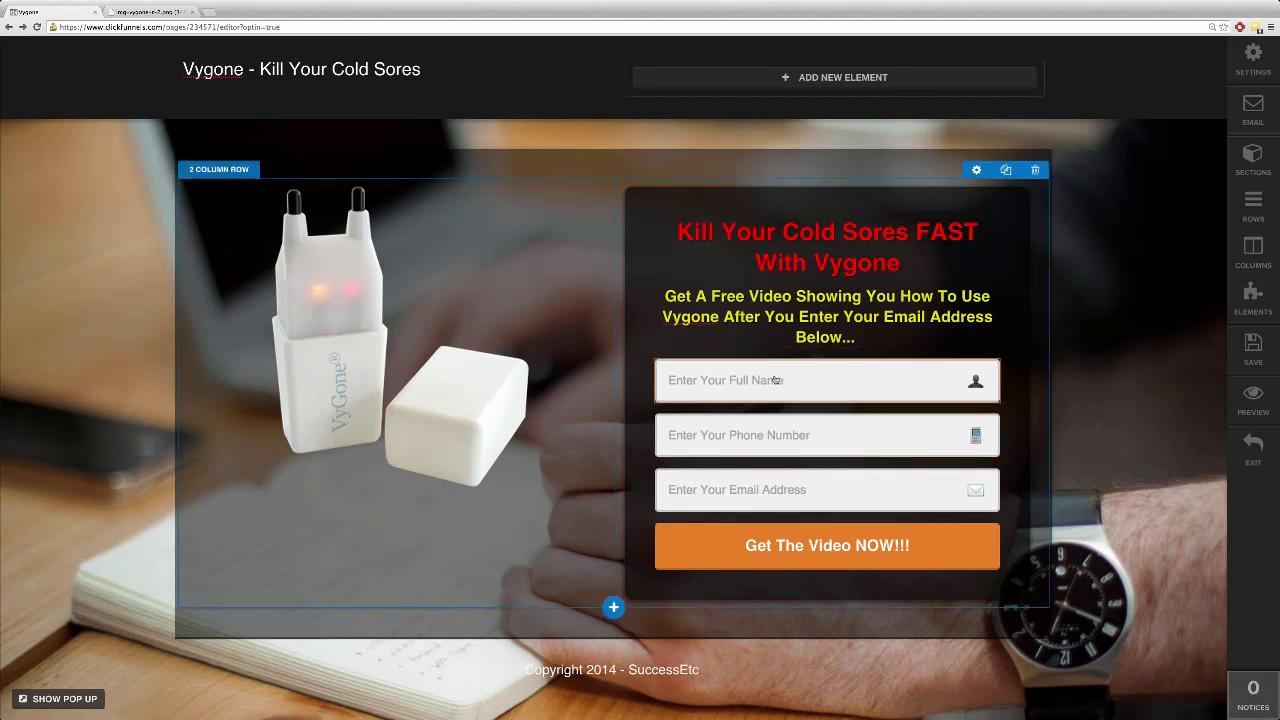
Choose Demo Aweber (Aweber) as the page's autoresponder integration in the email settings.
{"action": "left_click", "coordinate": [1250, 113]}
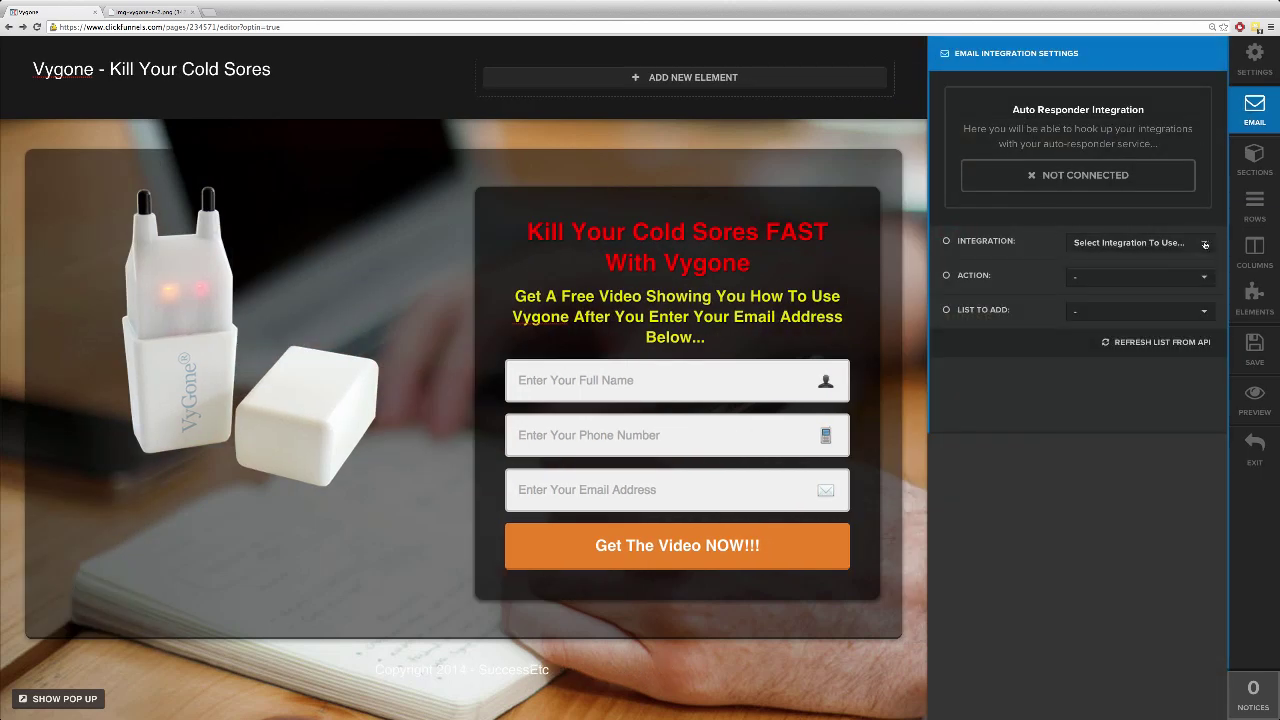
{"action": "left_click", "coordinate": [1183, 241]}
{"action": "scroll", "coordinate": [1165, 313], "scroll_direction": "down", "scroll_amount": 2}
{"action": "scroll", "coordinate": [1165, 313], "scroll_direction": "down", "scroll_amount": 1}
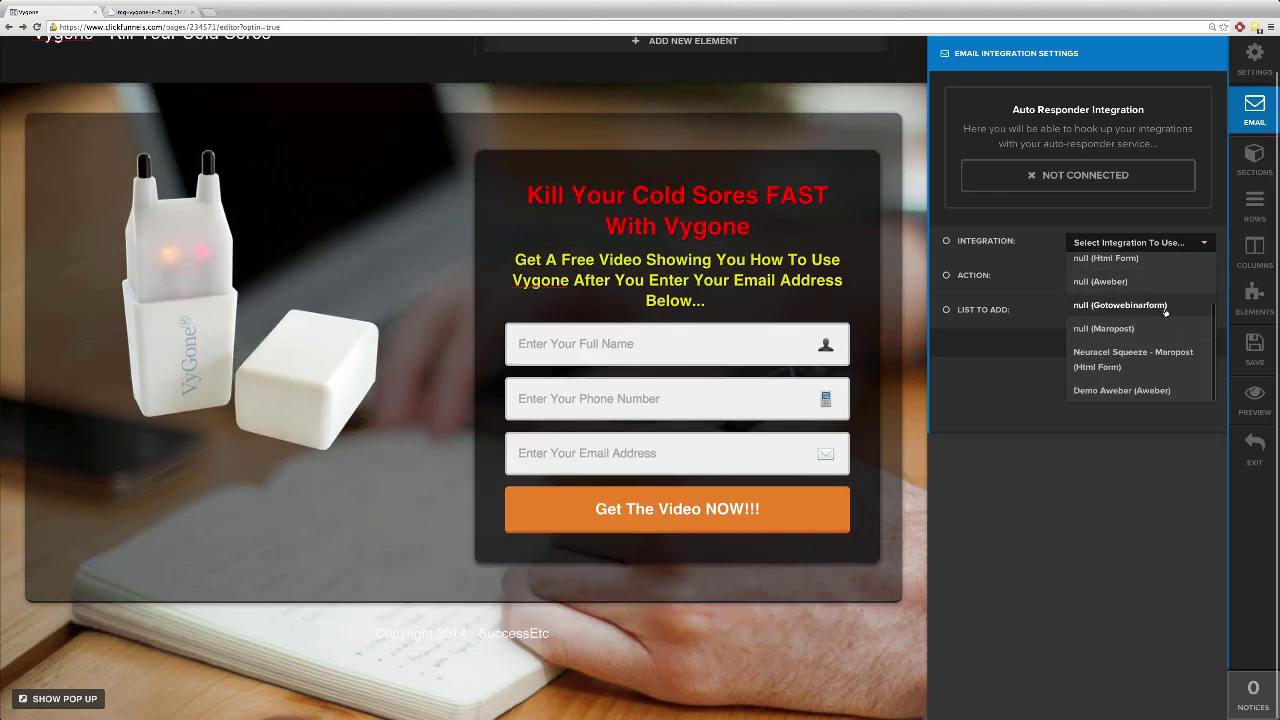
{"action": "left_click", "coordinate": [1104, 390]}
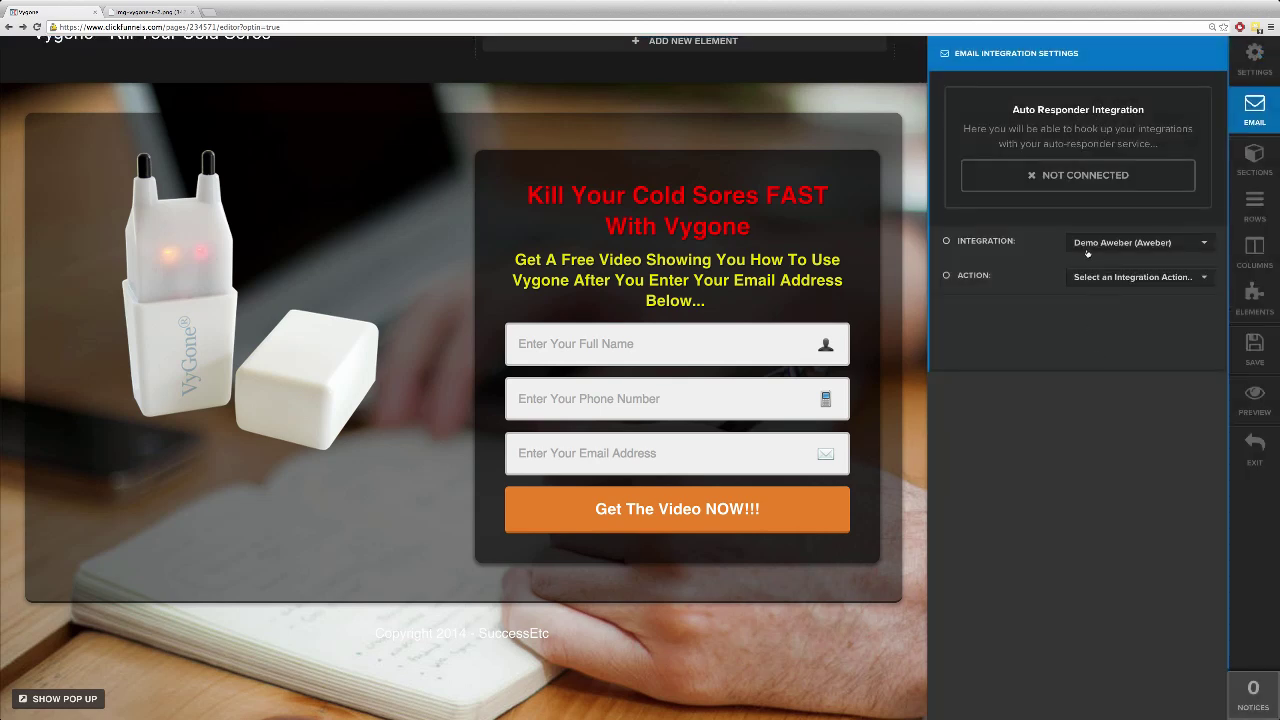
Set the AWeber integration action to Integrate Existing Form and select the listhacker form as the list to add.
{"action": "left_click", "coordinate": [1204, 278]}
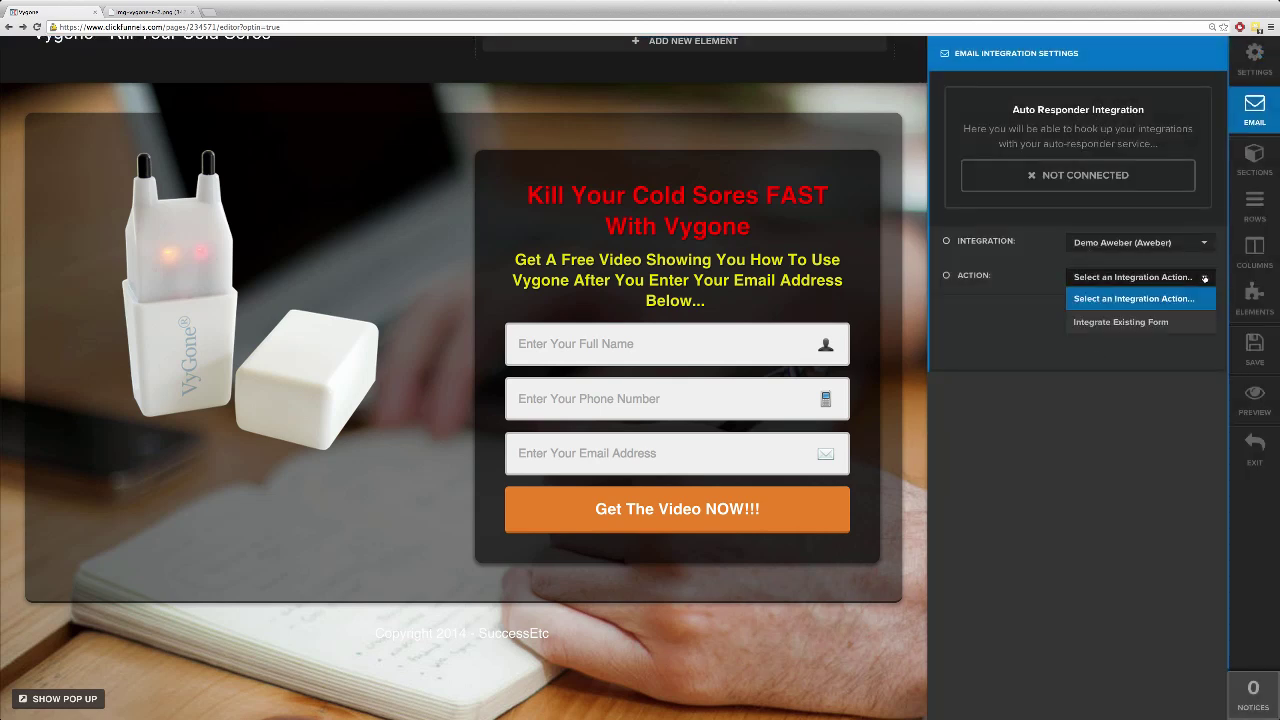
{"action": "left_click", "coordinate": [1136, 322]}
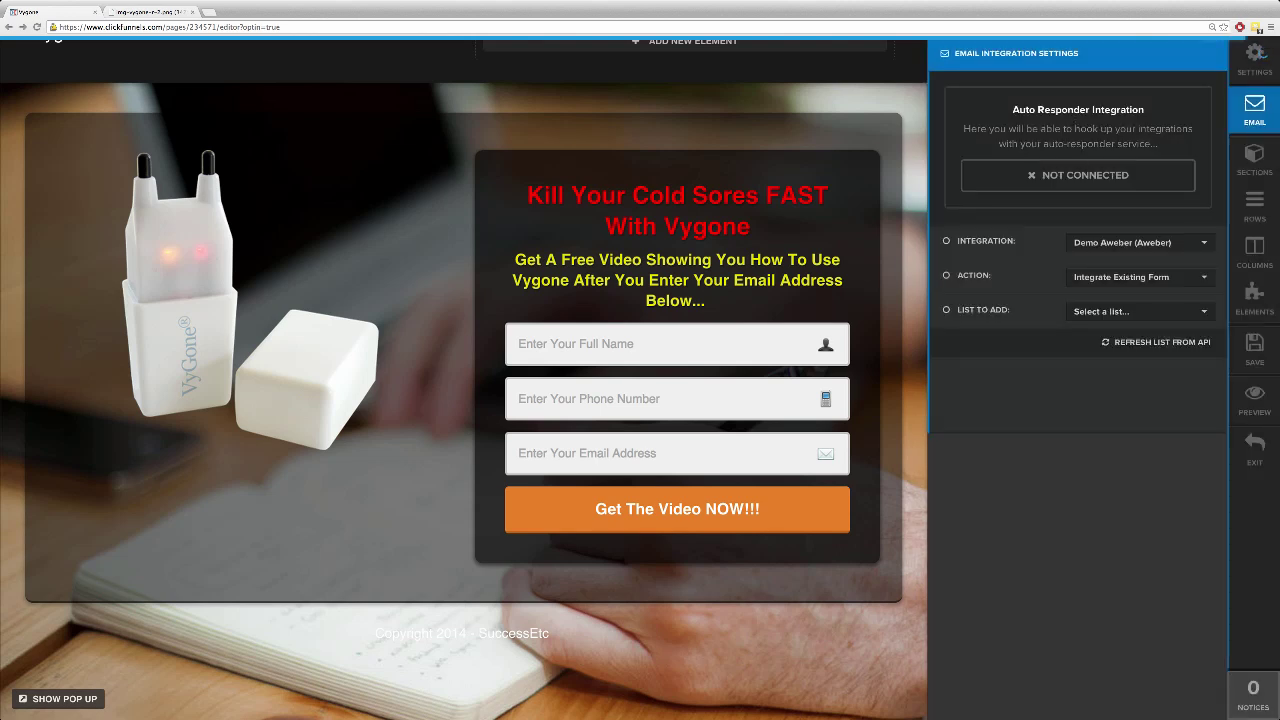
{"action": "left_click", "coordinate": [1192, 313]}
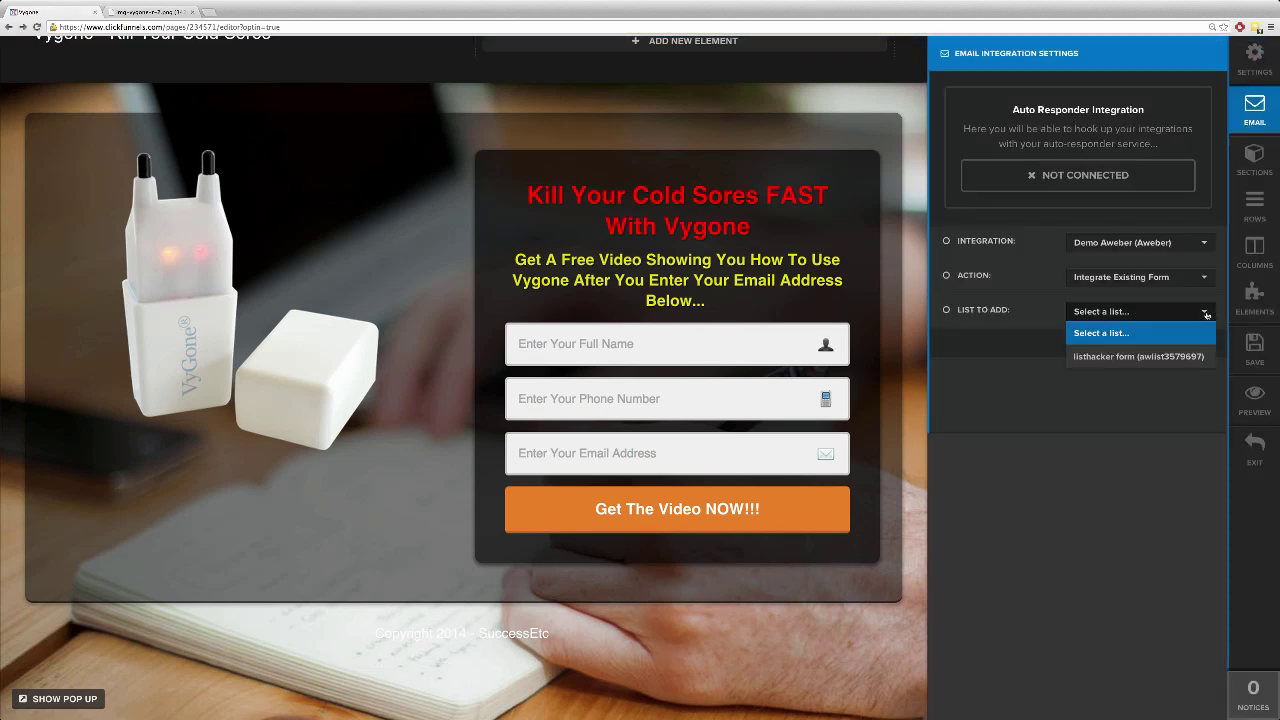
{"action": "left_click", "coordinate": [1108, 357]}
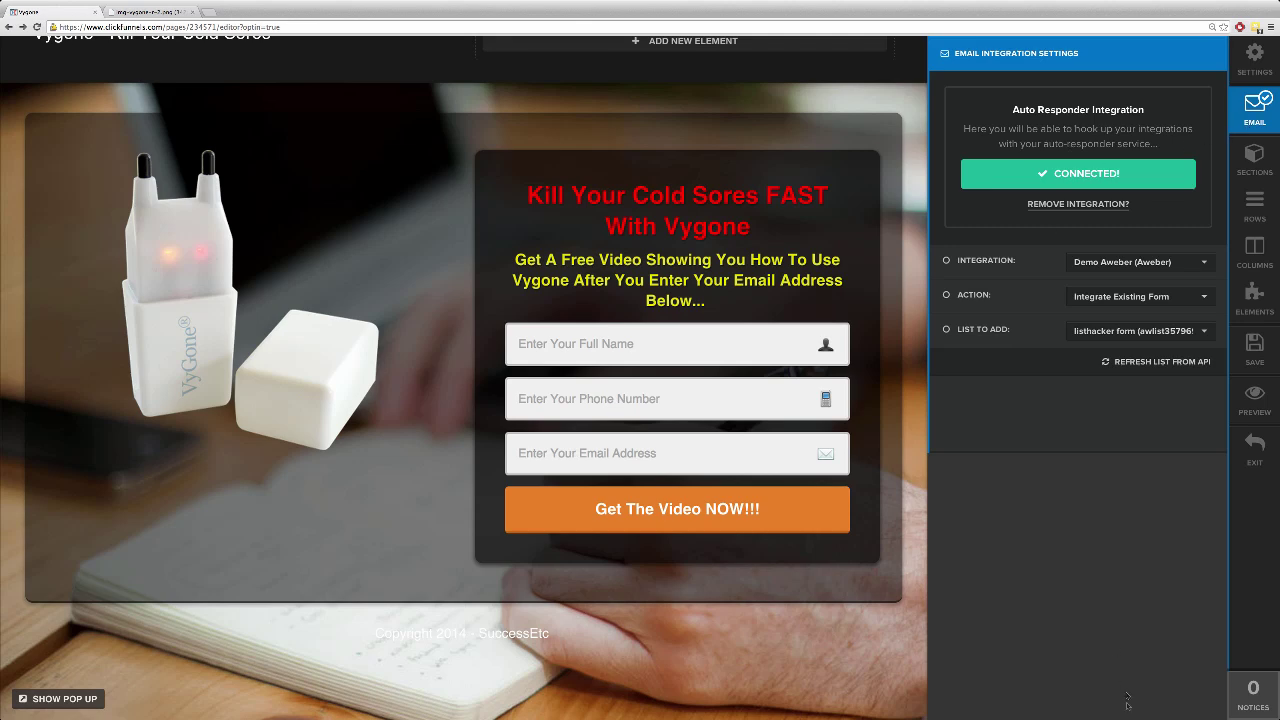
{"action": "left_click", "coordinate": [917, 360]}
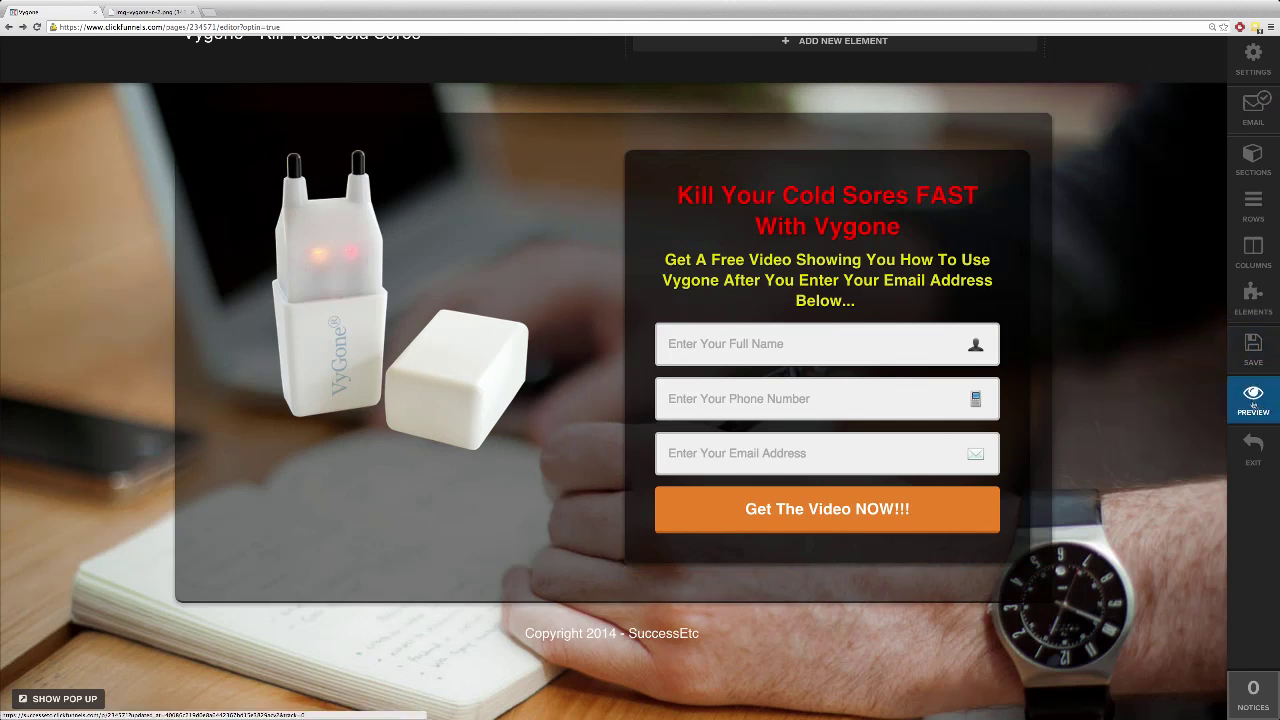
Save the optin page, preview it live, close the product image's browser tab and return to the page editor.
{"action": "left_click", "coordinate": [1251, 349]}
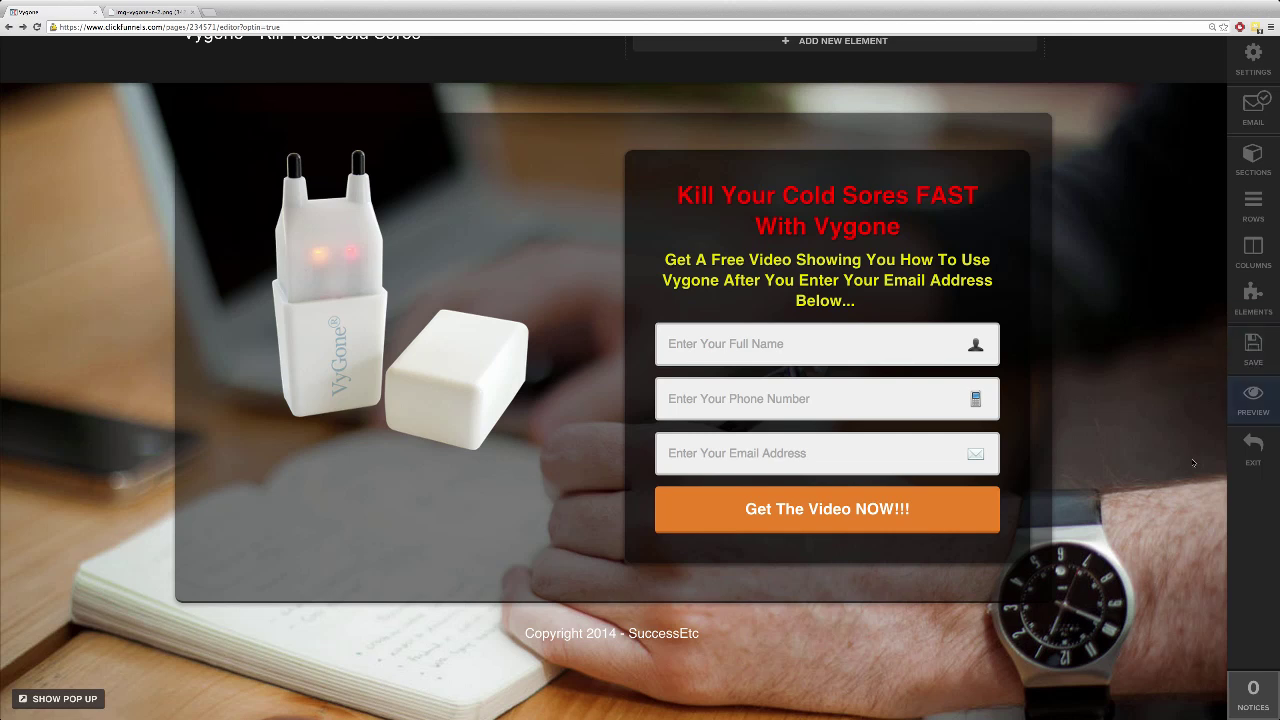
{"action": "left_click", "coordinate": [1252, 400]}
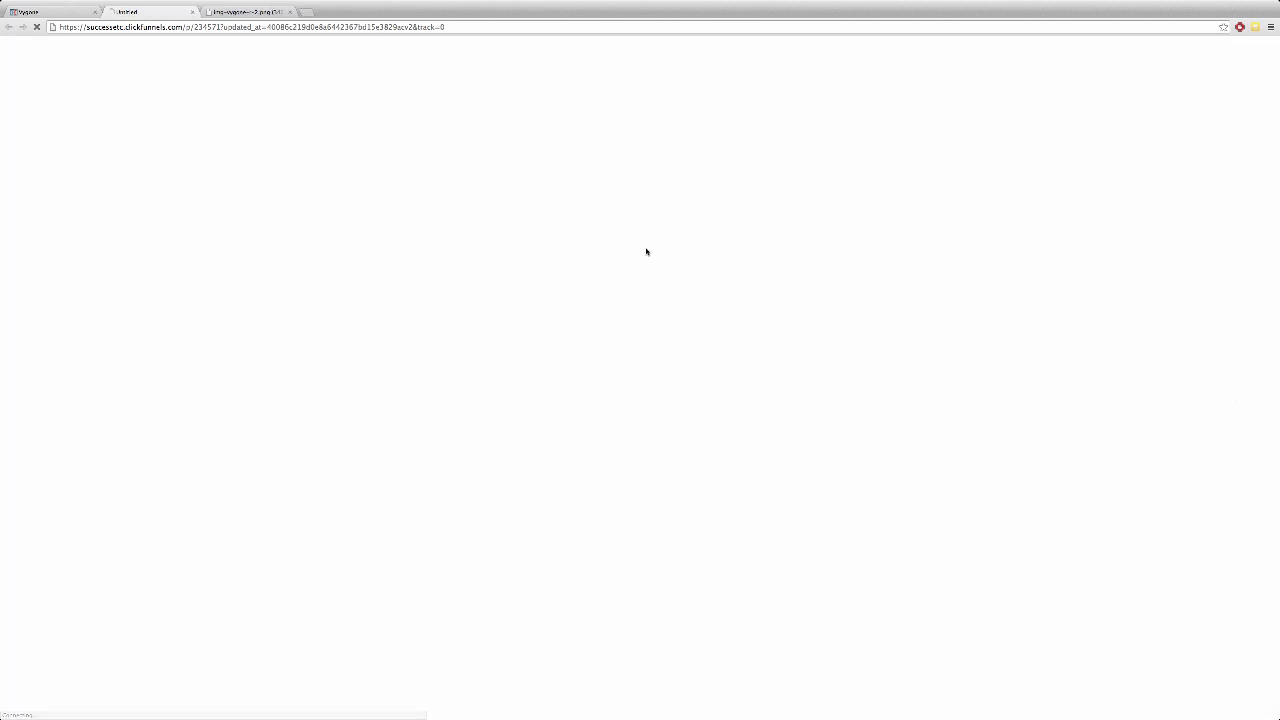
{"action": "left_click", "coordinate": [290, 12]}
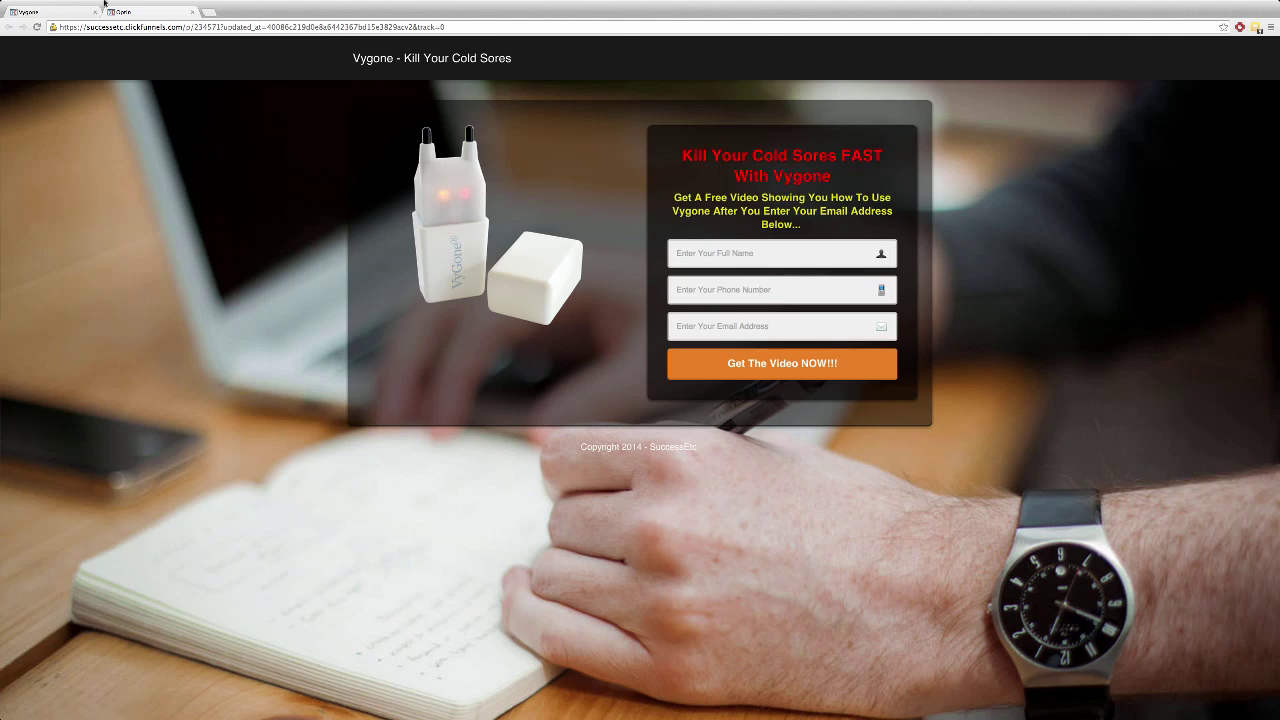
{"action": "left_click", "coordinate": [64, 12]}
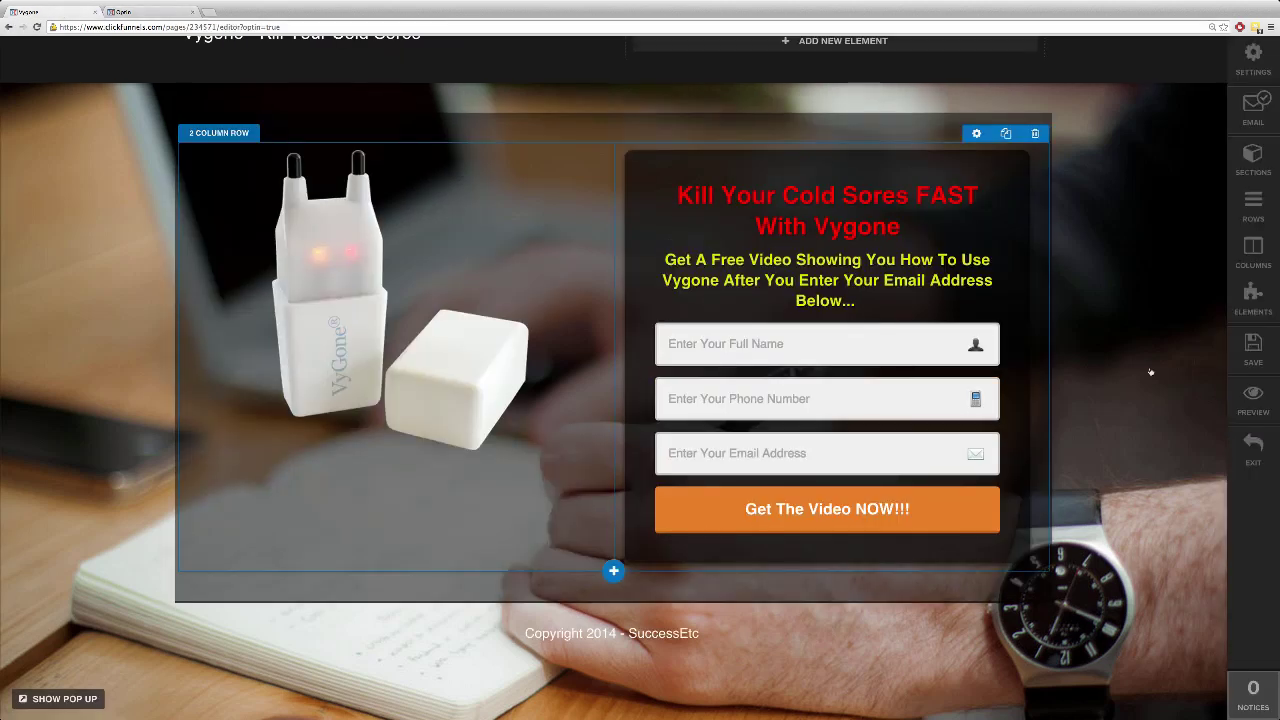
Exit the page editor to the Demo Squeeze funnel and open the template choices for its Thank You page.
{"action": "left_click", "coordinate": [1260, 444]}
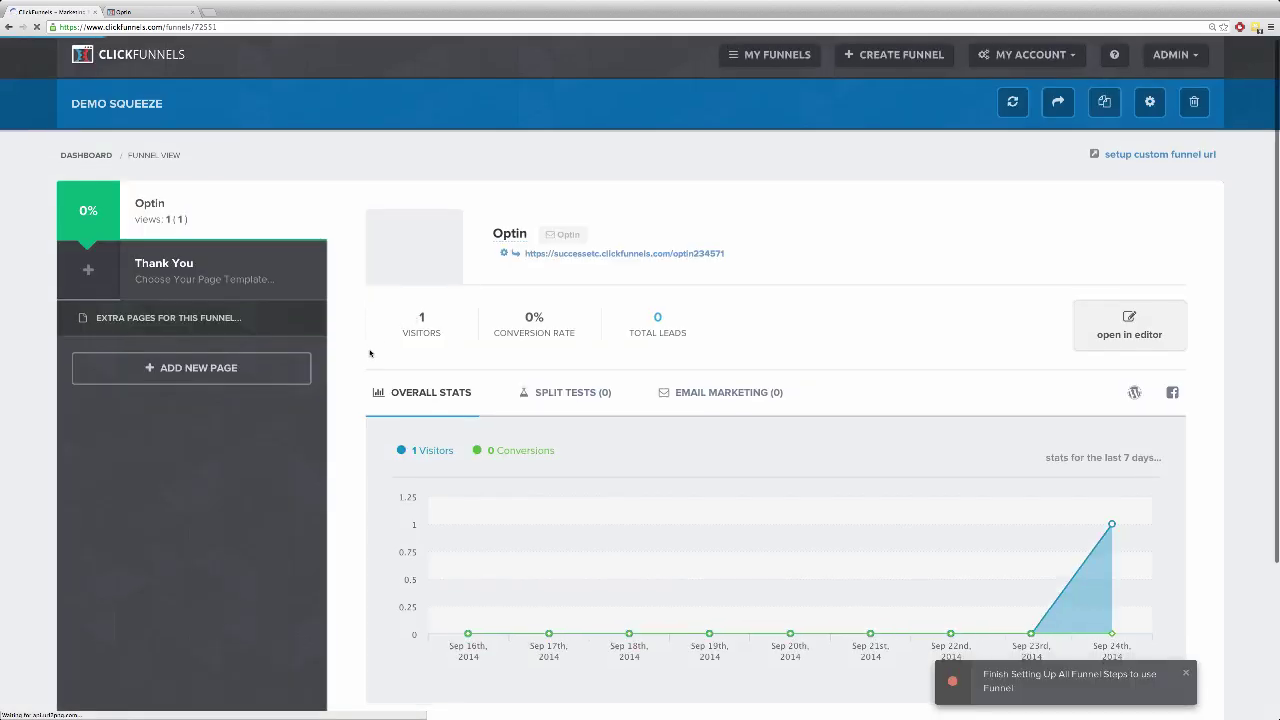
{"action": "scroll", "coordinate": [370, 352], "scroll_direction": "down", "scroll_amount": 1}
{"action": "scroll", "coordinate": [370, 352], "scroll_direction": "down", "scroll_amount": 1}
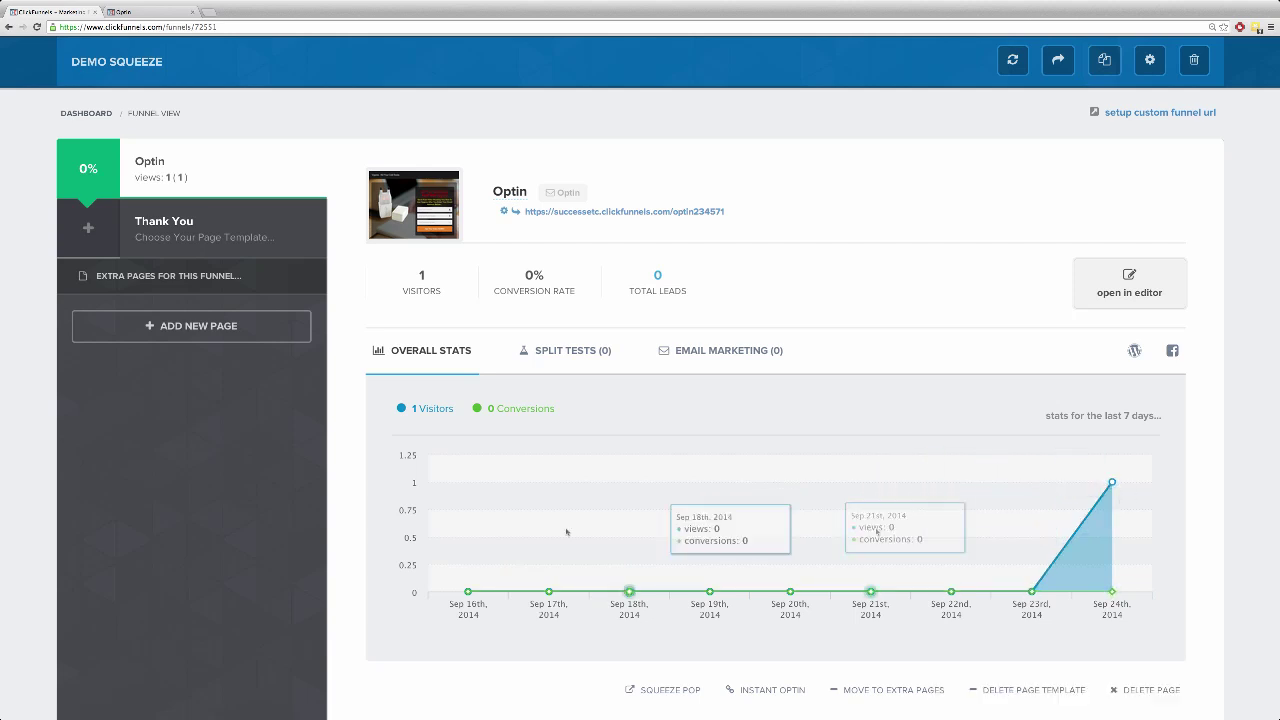
{"action": "scroll", "coordinate": [345, 513], "scroll_direction": "down", "scroll_amount": 1}
{"action": "scroll", "coordinate": [350, 512], "scroll_direction": "up", "scroll_amount": 1}
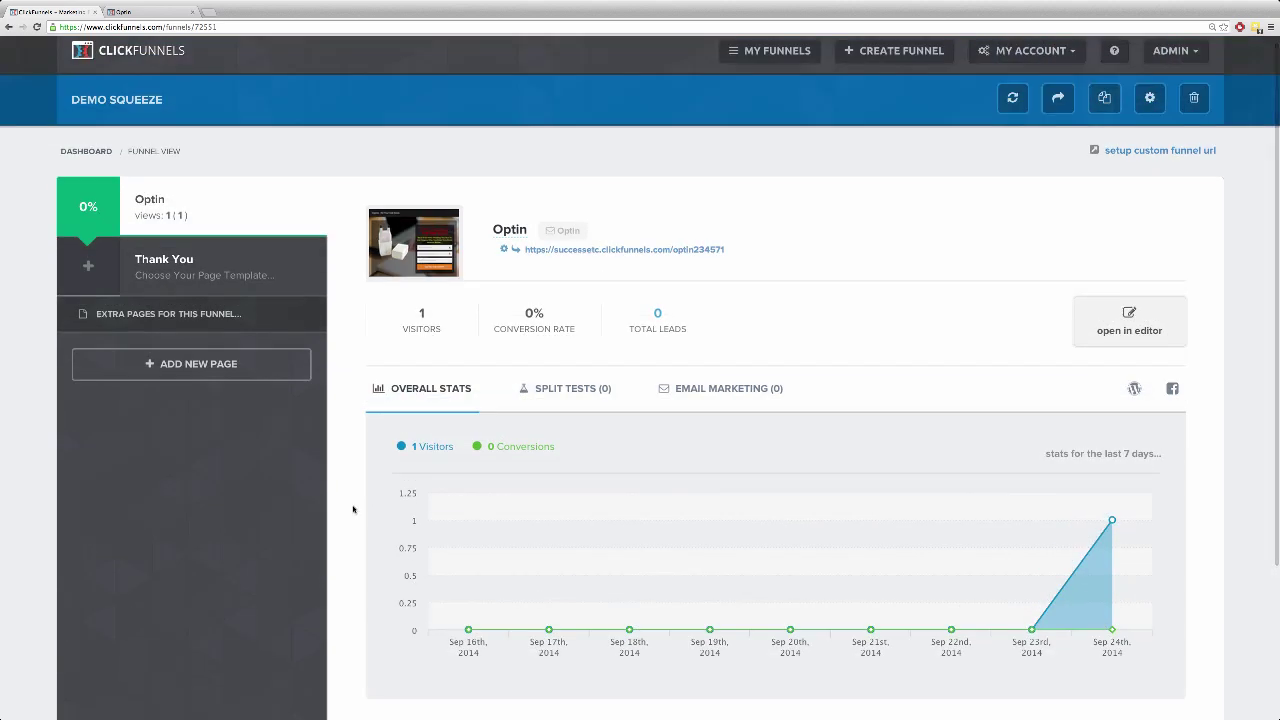
{"action": "scroll", "coordinate": [354, 514], "scroll_direction": "down", "scroll_amount": 1}
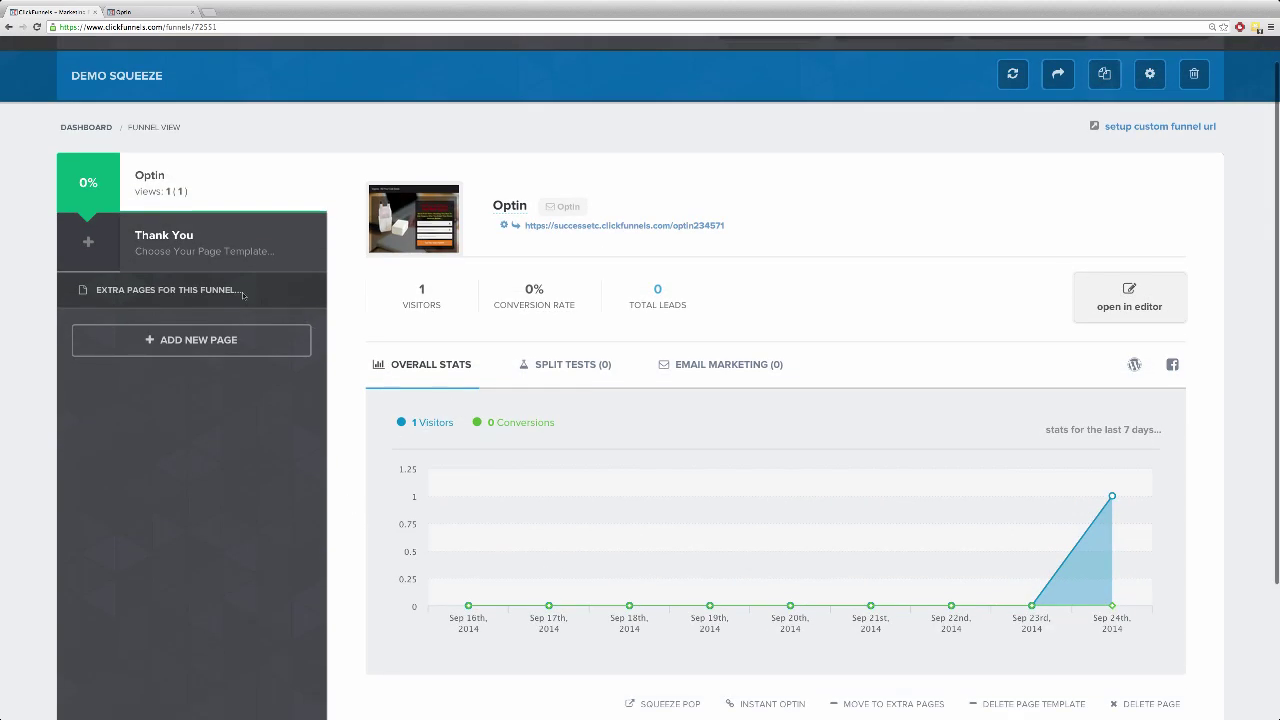
{"action": "left_click", "coordinate": [174, 251]}
{"action": "mouse_move", "coordinate": [508, 421]}
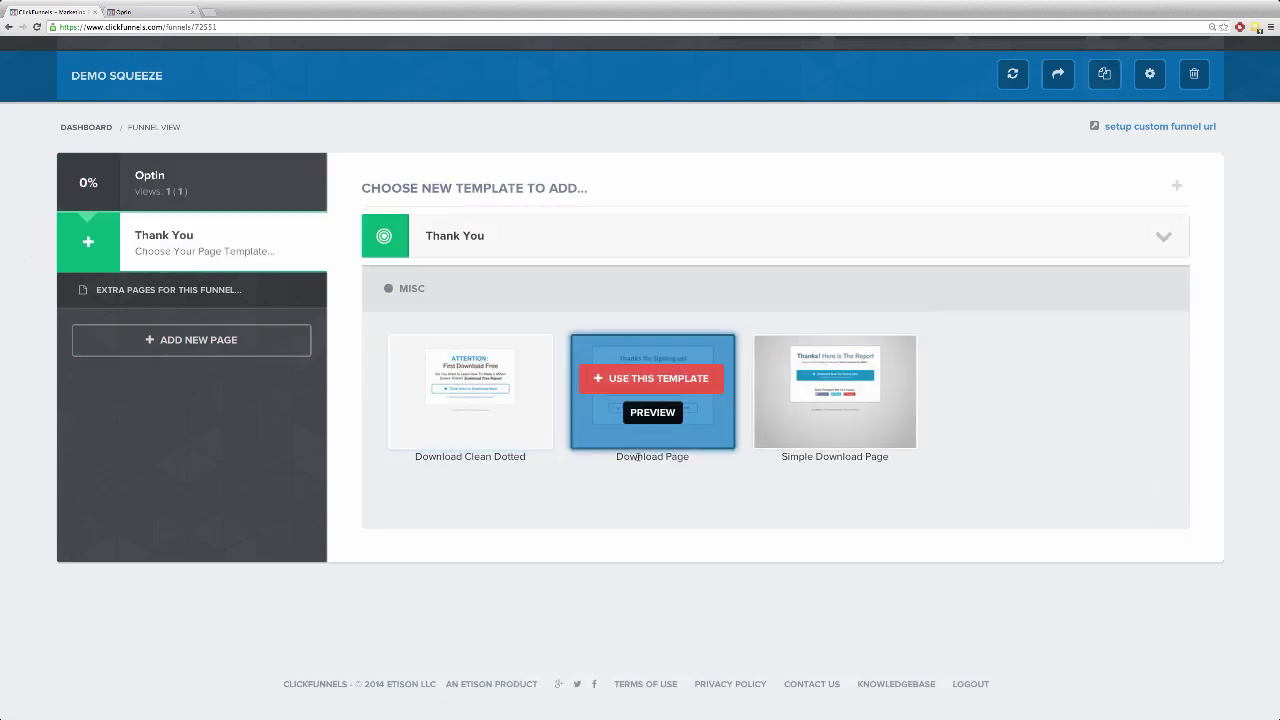
Use the Simple Download Page template for the funnel's Thank You page.
{"action": "mouse_move", "coordinate": [852, 370]}
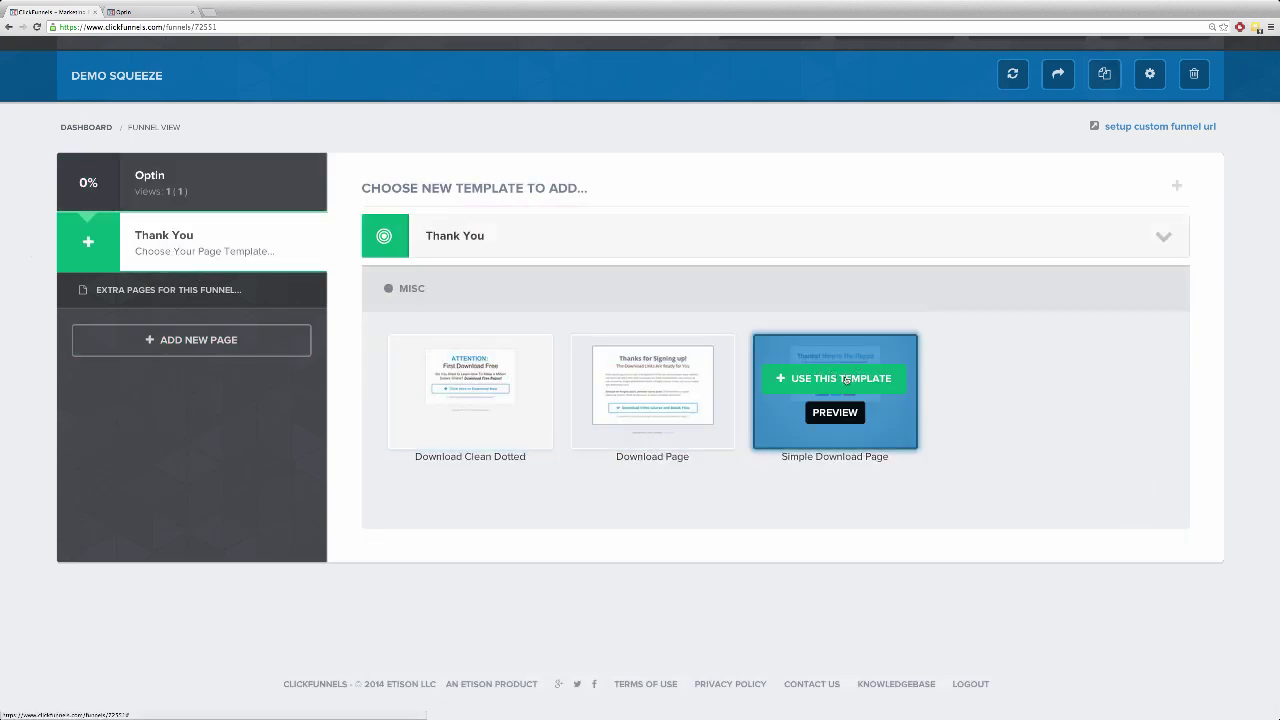
{"action": "left_click", "coordinate": [847, 379]}
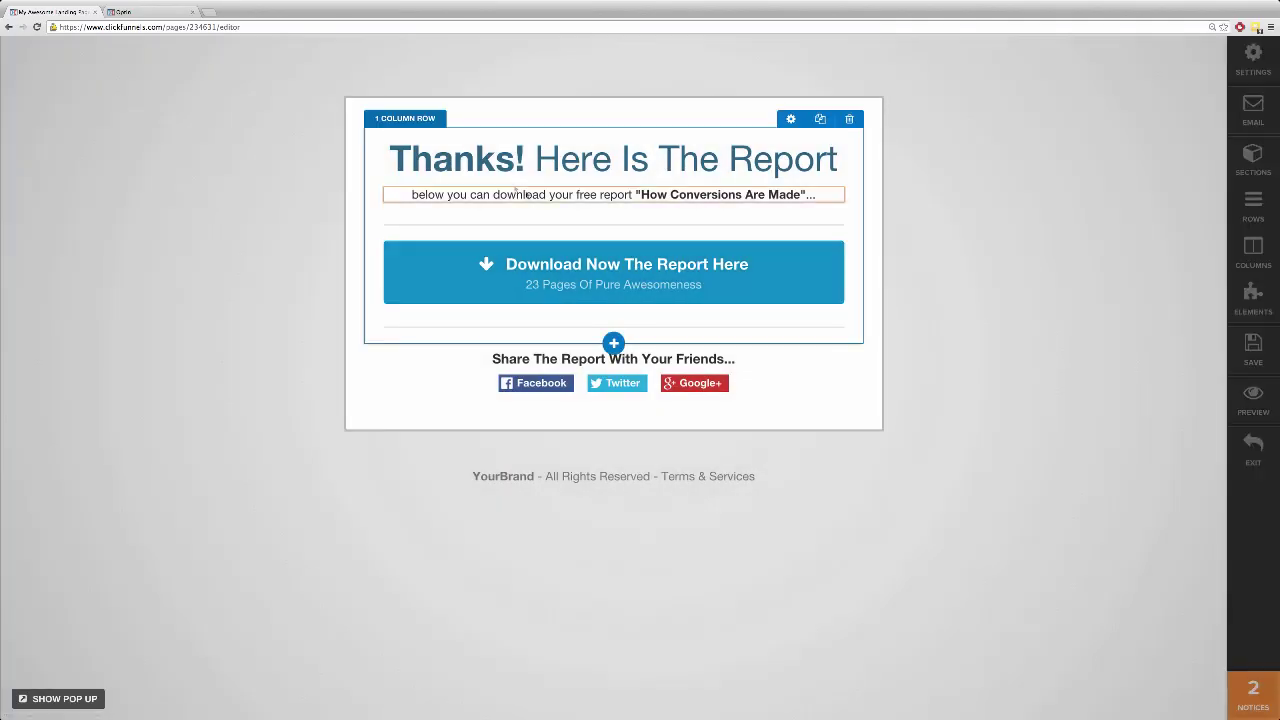
Change the main heading to "Thanks! Here Click On The Link Below For The FREE Video (And Discount)".
{"action": "left_click", "coordinate": [630, 158]}
{"action": "left_click_drag", "start_coordinate": [627, 158], "coordinate": [730, 158]}
{"action": "left_click_drag", "start_coordinate": [838, 158], "coordinate": [623, 158]}
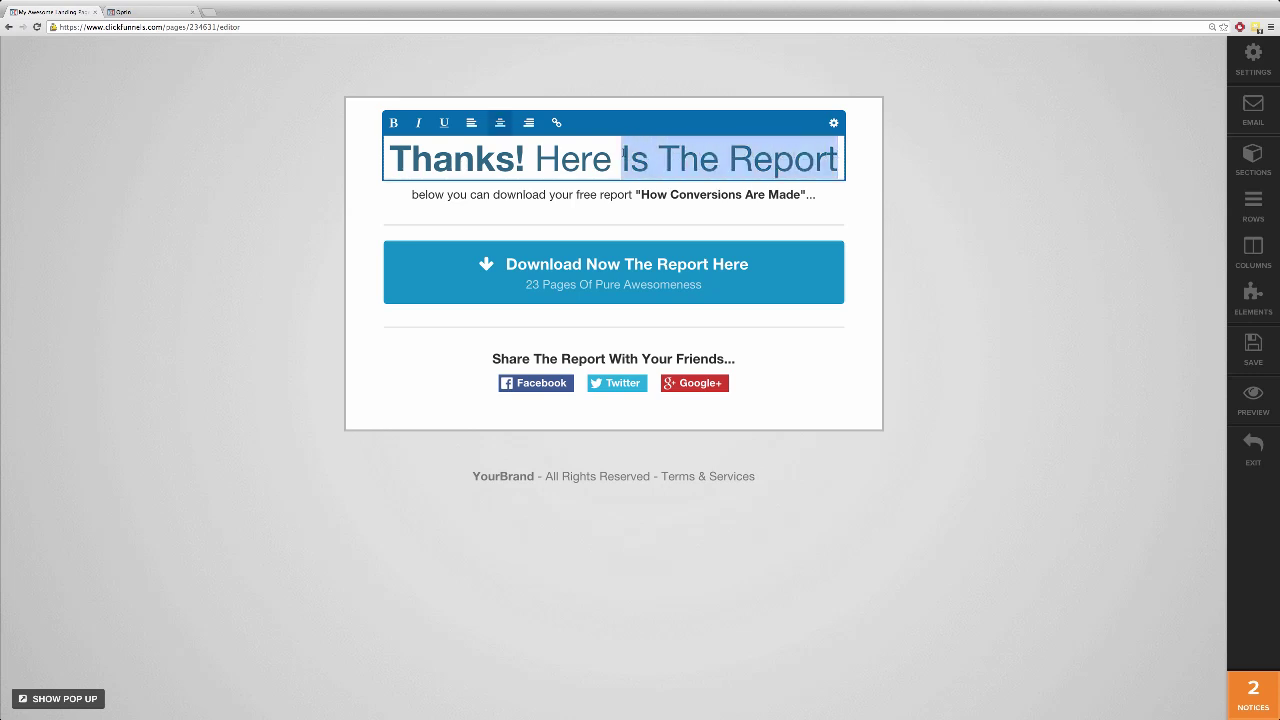
{"action": "type", "text": "Click ON"}
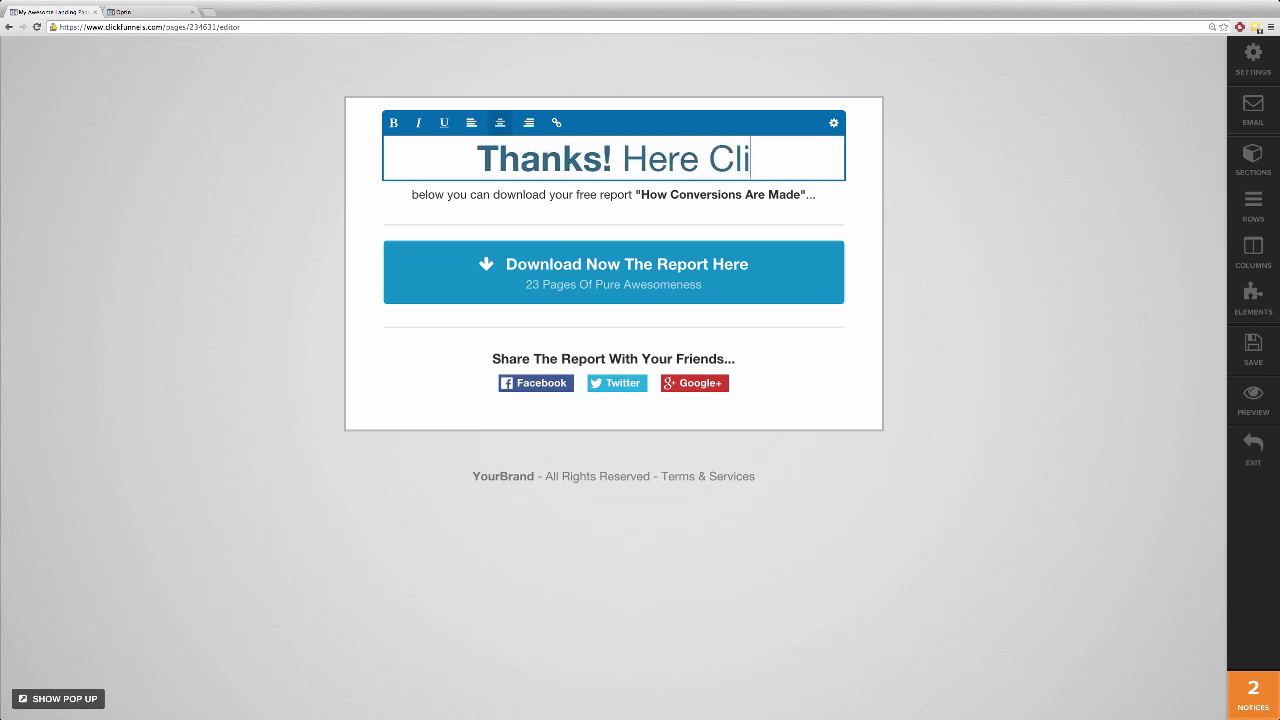
{"action": "key", "text": "BackSpace"}
{"action": "key", "text": "BackSpace"}
{"action": "type", "text": "n The Lni"}
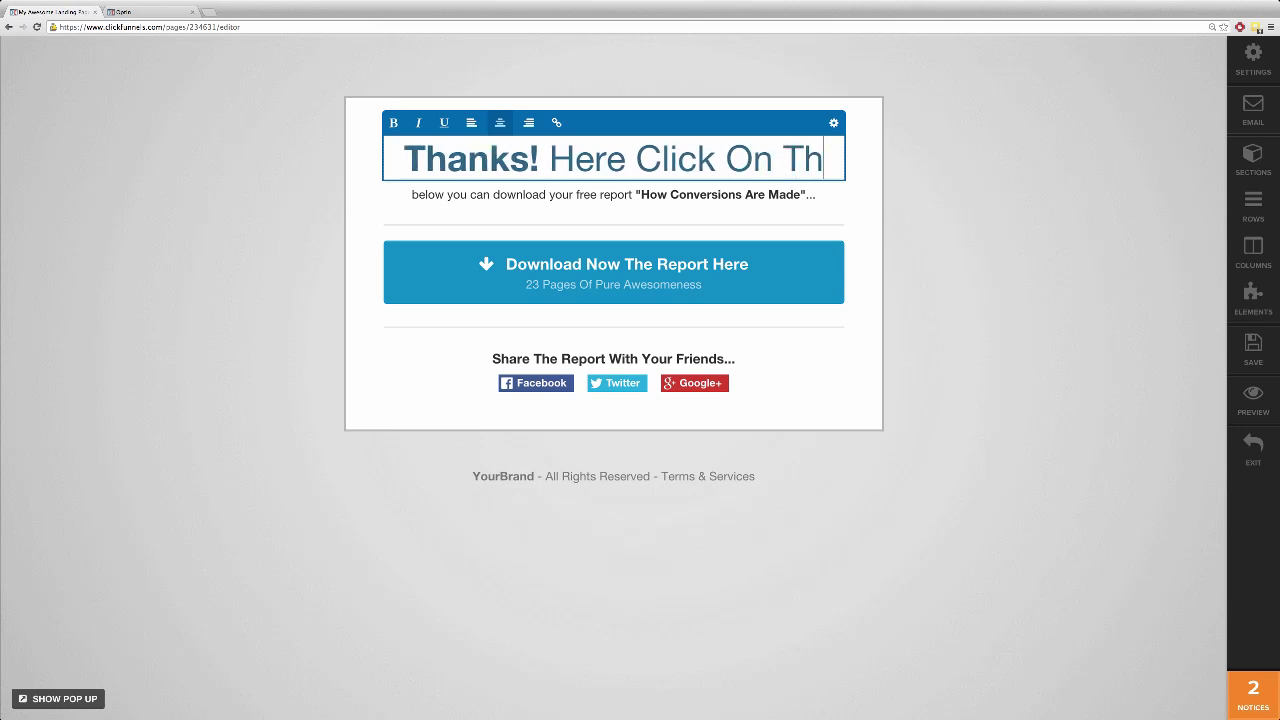
{"action": "key", "text": "BackSpace"}
{"action": "key", "text": "BackSpace"}
{"action": "type", "text": "ink Belwo"}
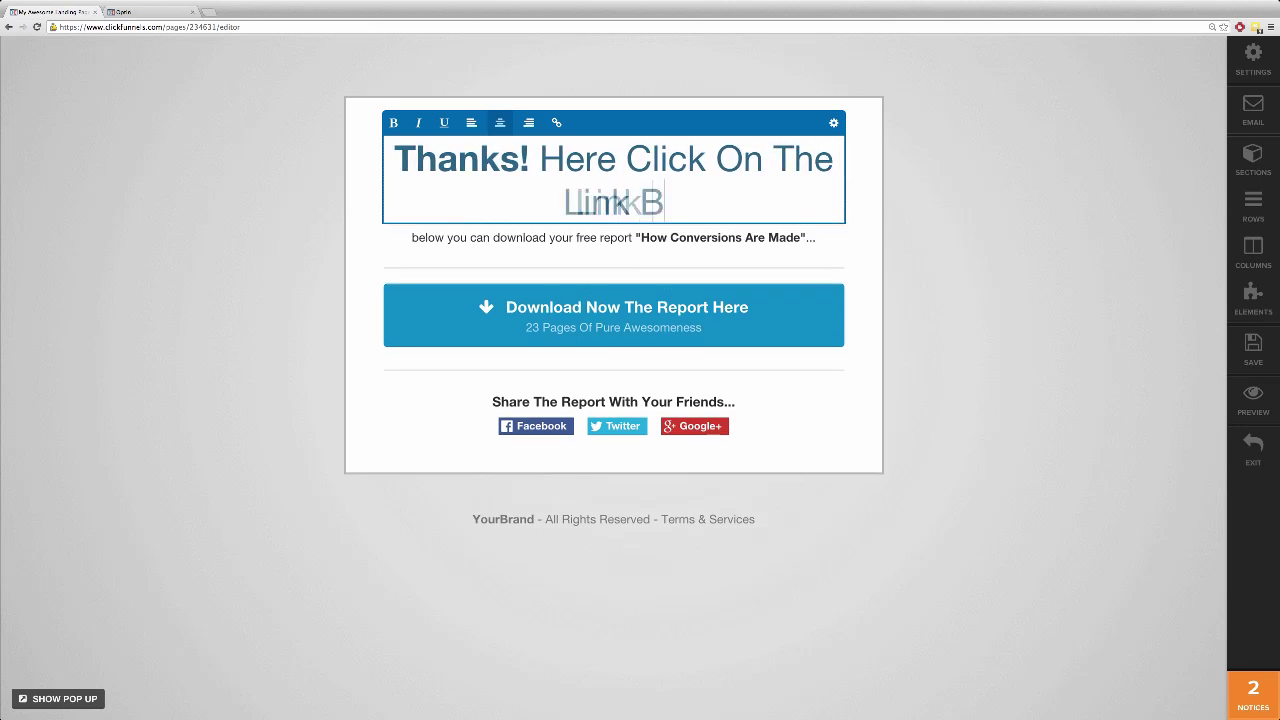
{"action": "key", "text": "BackSpace"}
{"action": "key", "text": "BackSpace"}
{"action": "type", "text": "ow For T"}
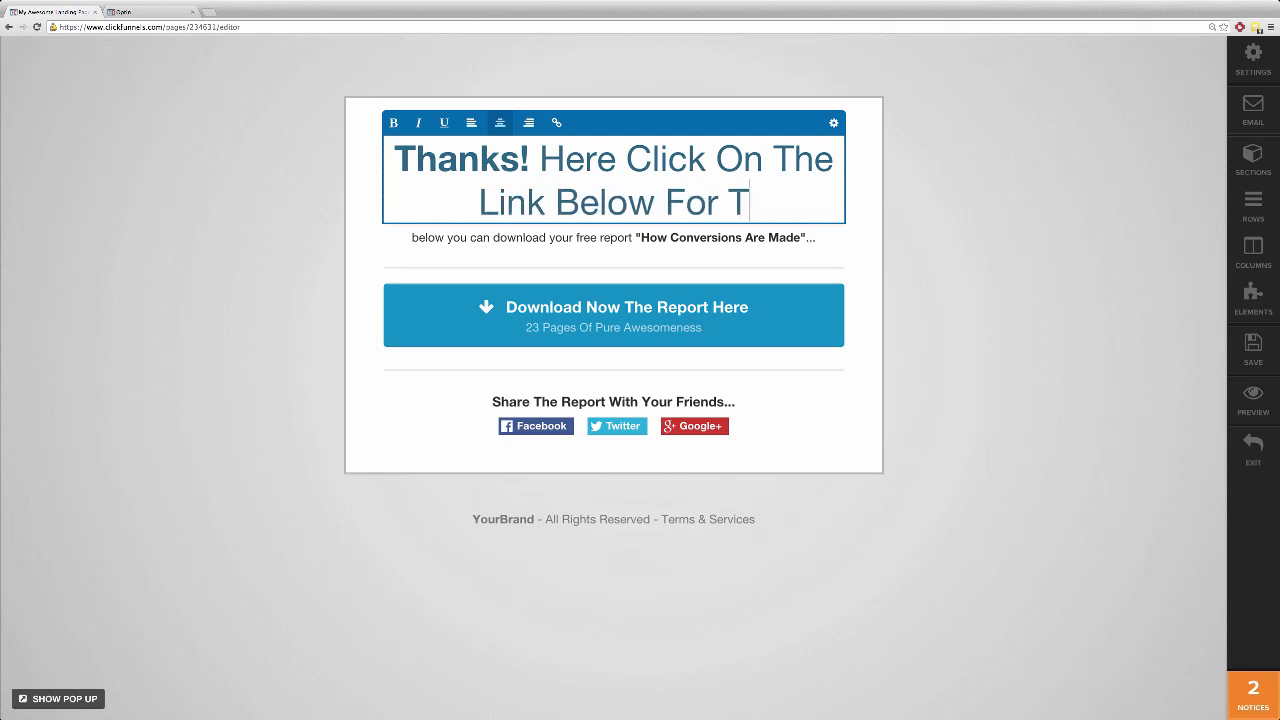
{"action": "key", "text": "BackSpace"}
{"action": "type", "text": "T"}
{"action": "type", "text": "he FREE Video"}
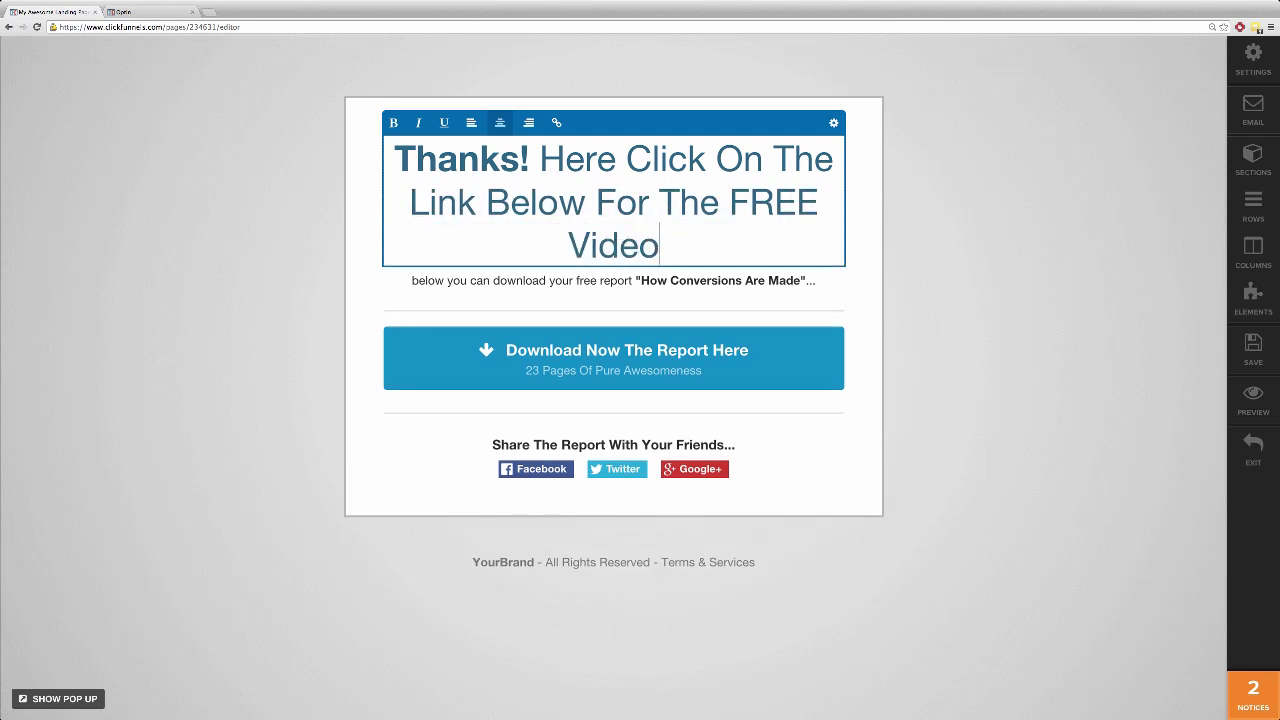
{"action": "type", "text": " (And Discount)"}
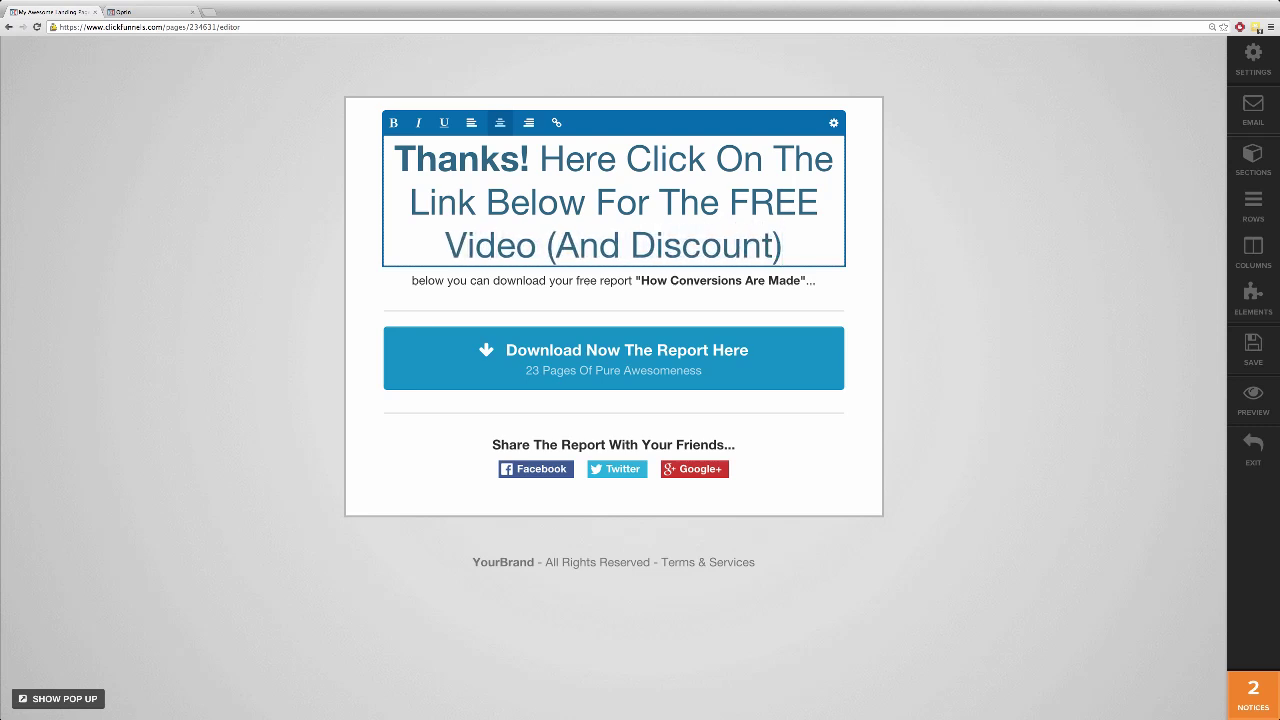
Set the download button's text to "Watch The Vygone Video Now!".
{"action": "left_click", "coordinate": [594, 356]}
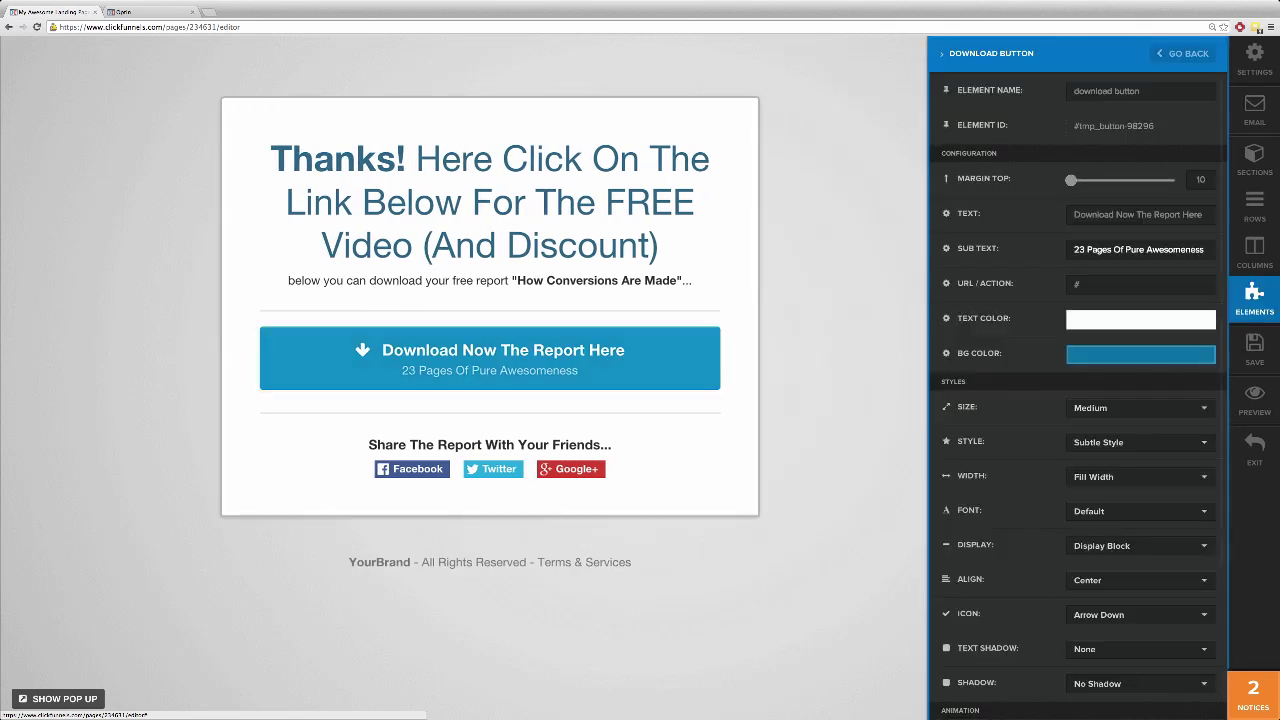
{"action": "triple_click", "coordinate": [1105, 214]}
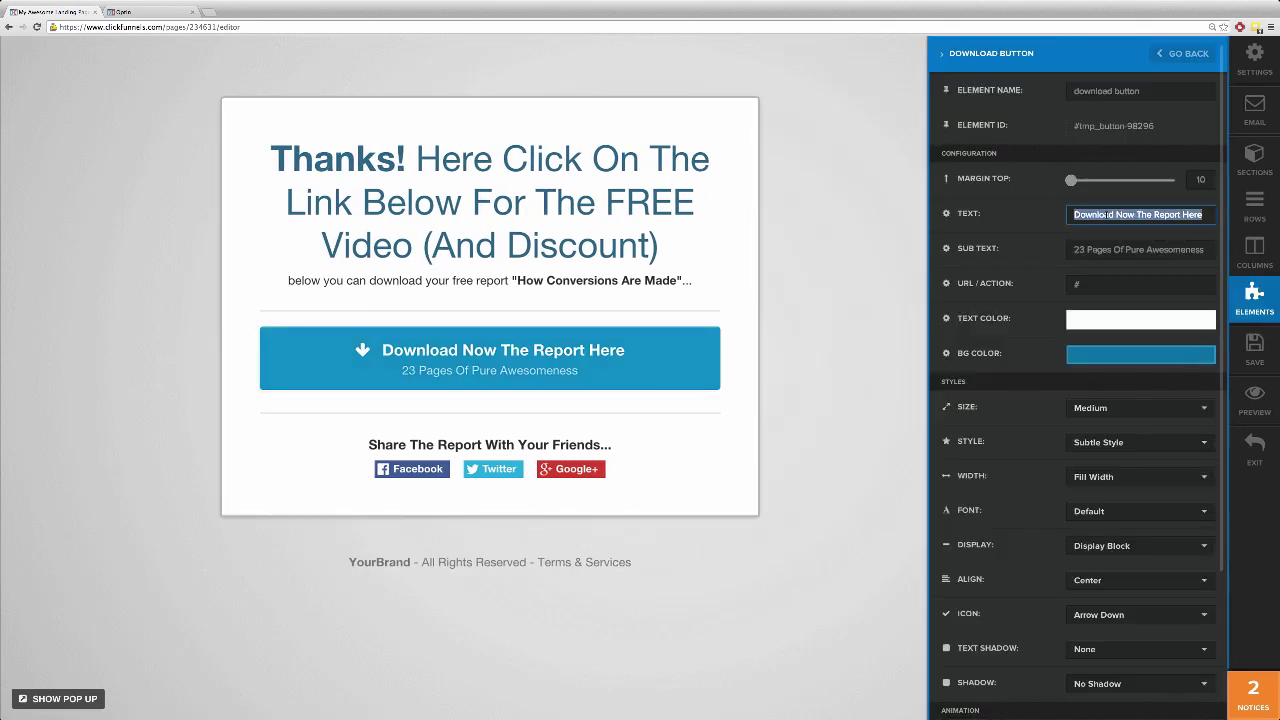
{"action": "type", "text": "Watch Th"}
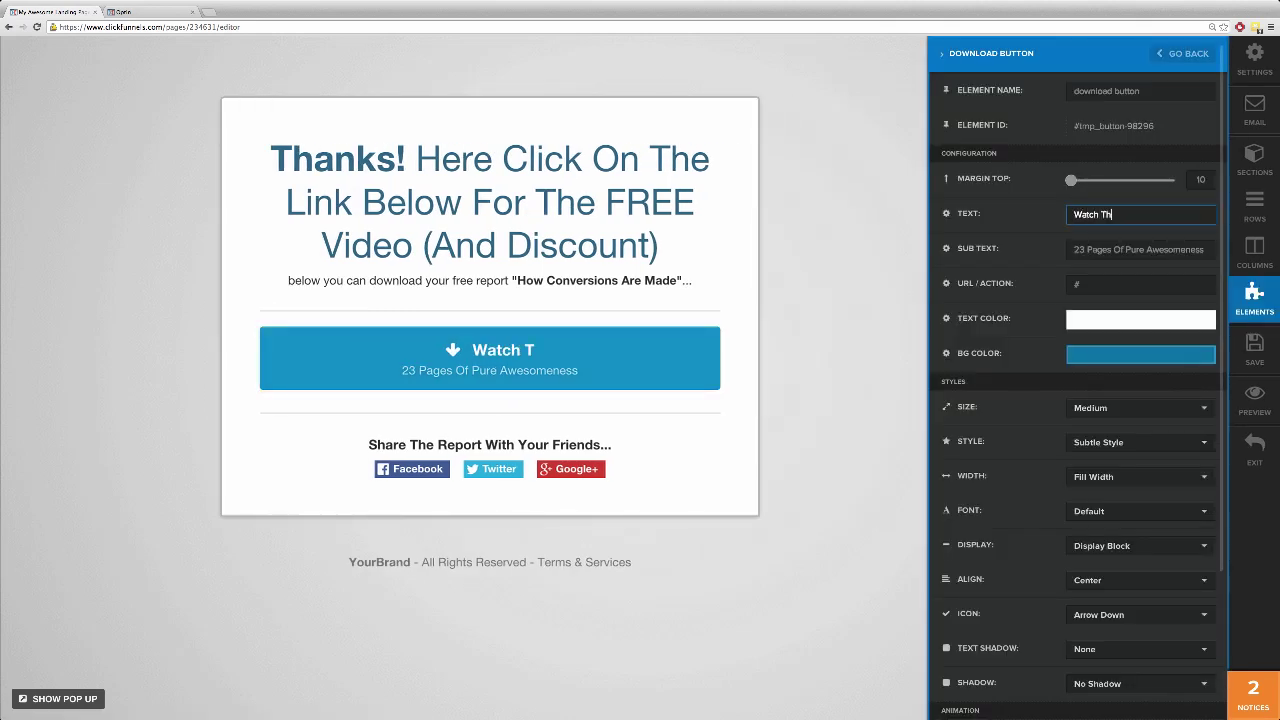
{"action": "type", "text": "e Vygone Video NOw"}
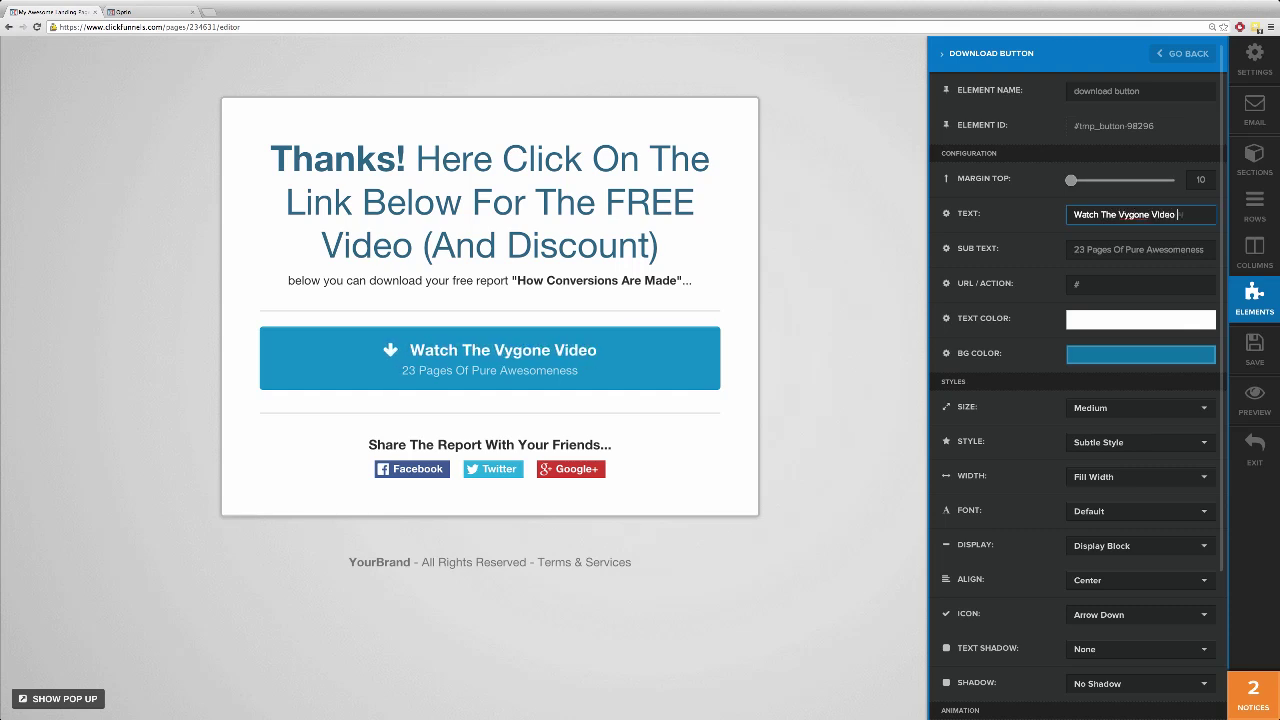
{"action": "key", "text": "BackSpace"}
{"action": "key", "text": "BackSpace"}
{"action": "type", "text": "ow!"}
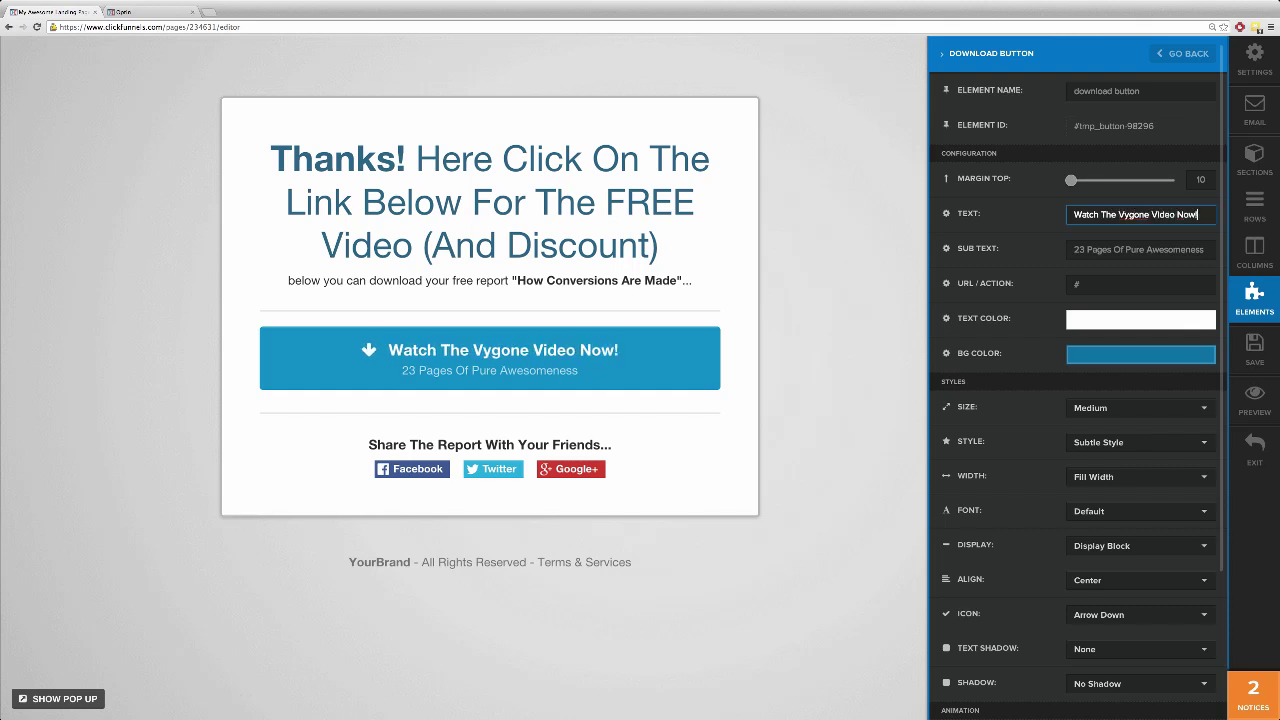
Replace the download button's sub text with "(And Give Me My Huge Discount)".
{"action": "left_click_drag", "start_coordinate": [1205, 249], "coordinate": [1074, 249]}
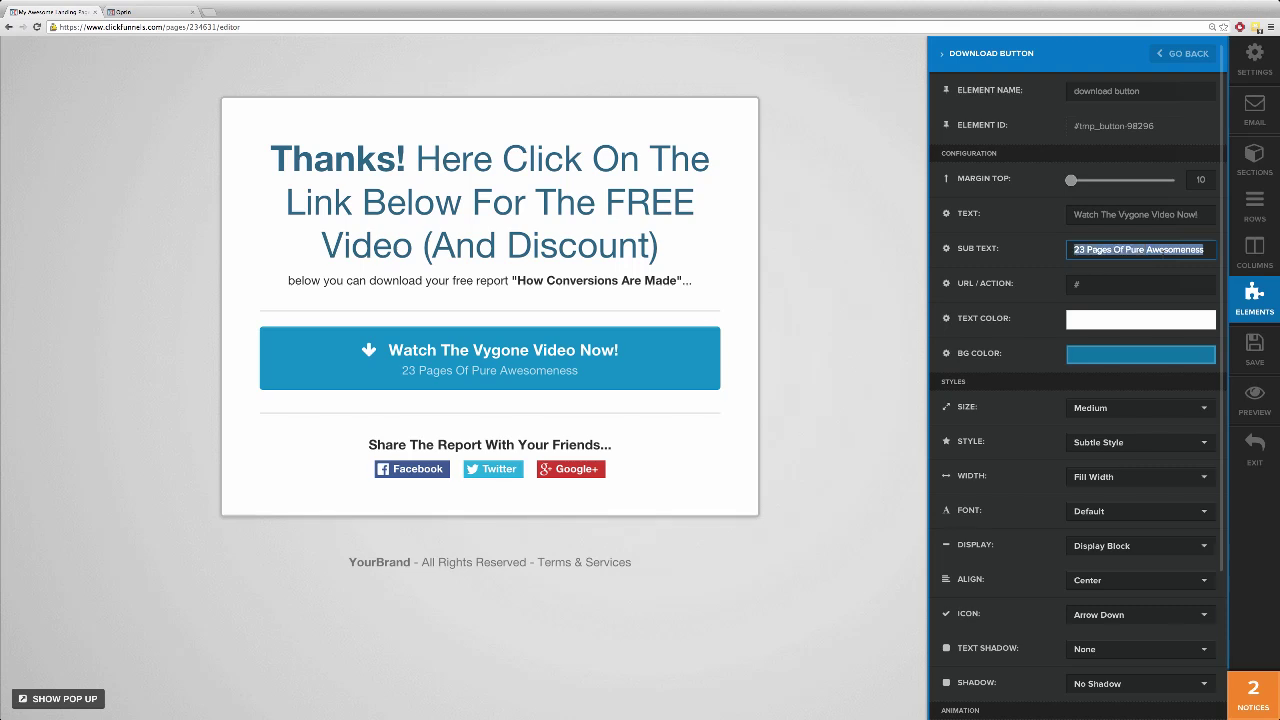
{"action": "key", "text": "BackSpace"}
{"action": "type", "text": "(And Give "}
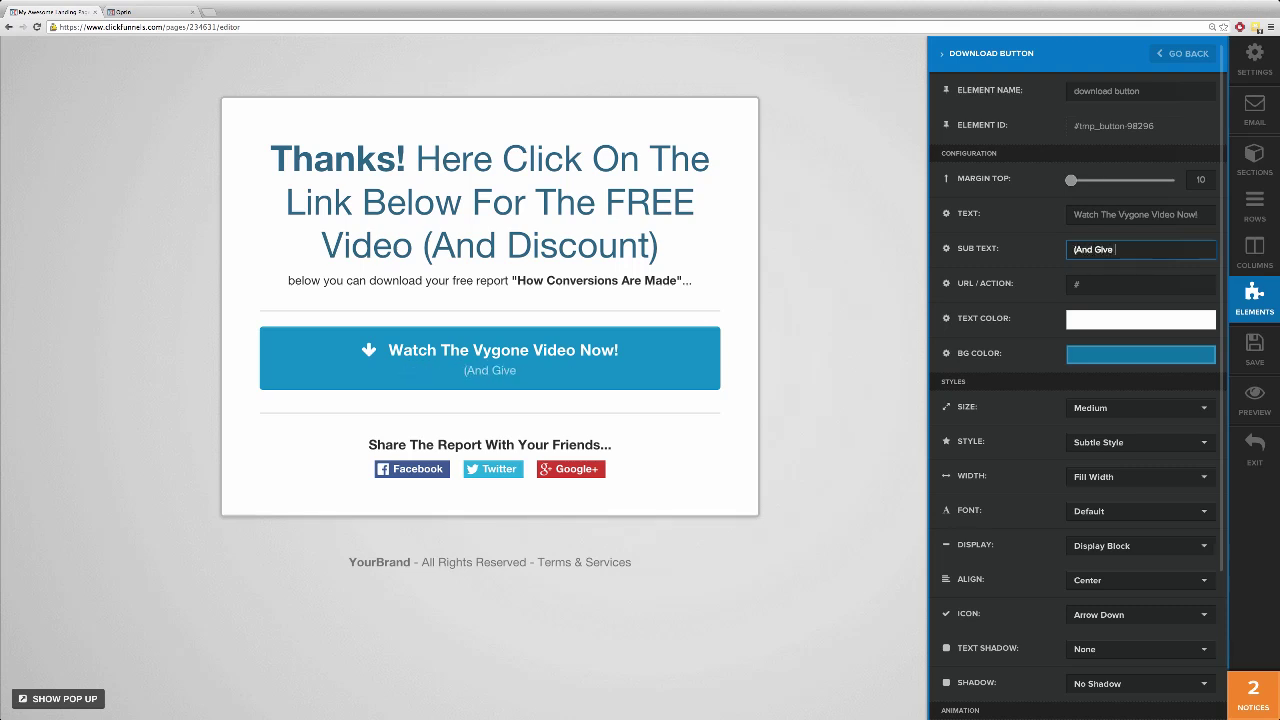
{"action": "type", "text": "Me My Huge D"}
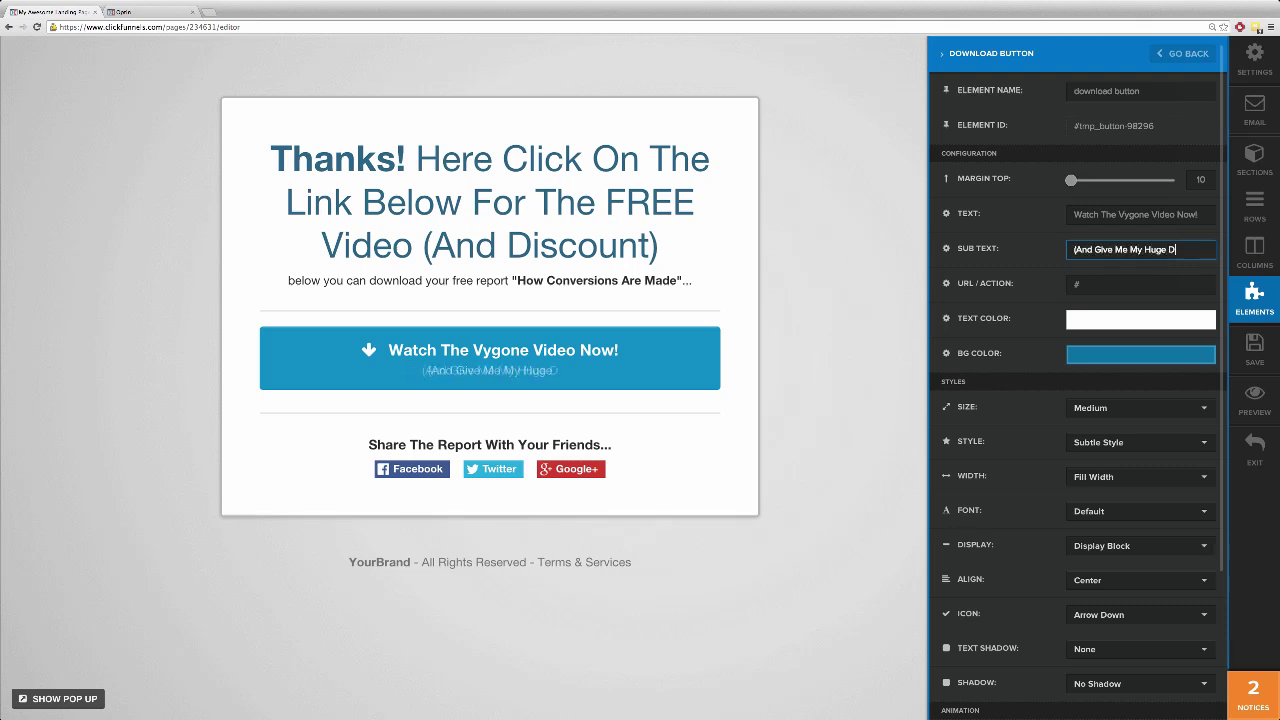
{"action": "type", "text": "iscount)"}
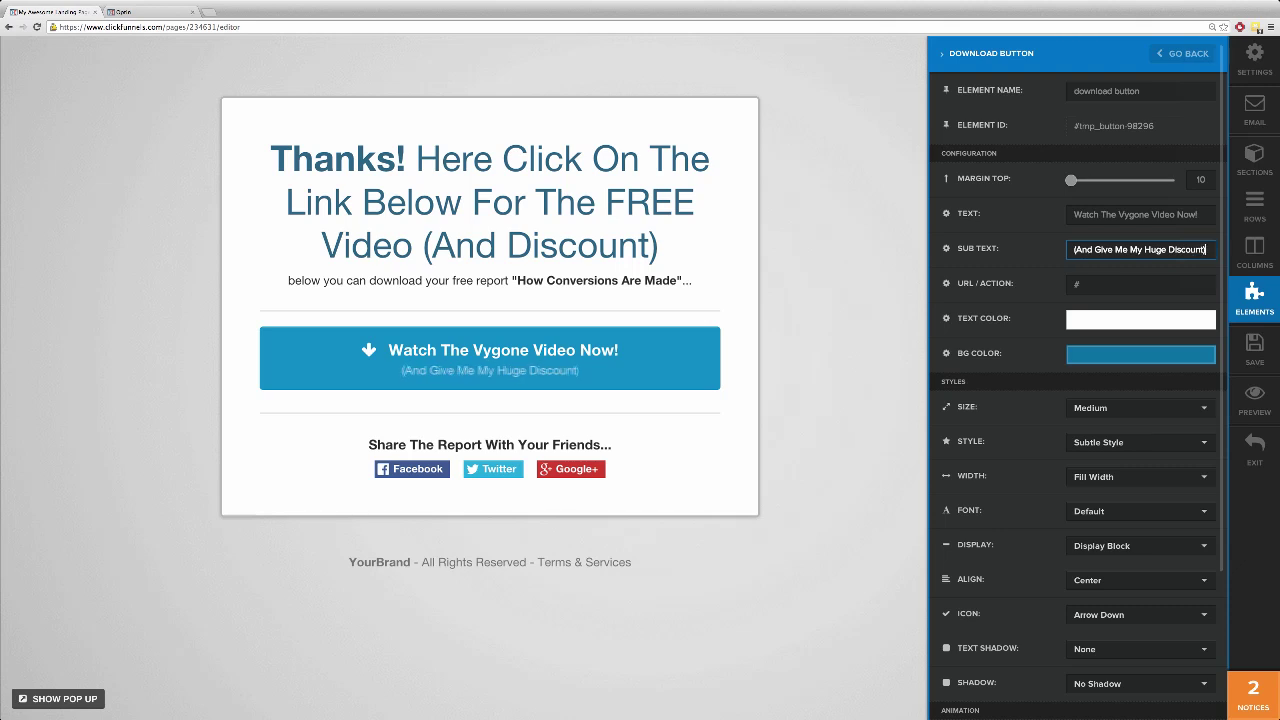
Set the download button's URL / action to #open-popup and look through its remaining settings.
{"action": "left_click", "coordinate": [1140, 284]}
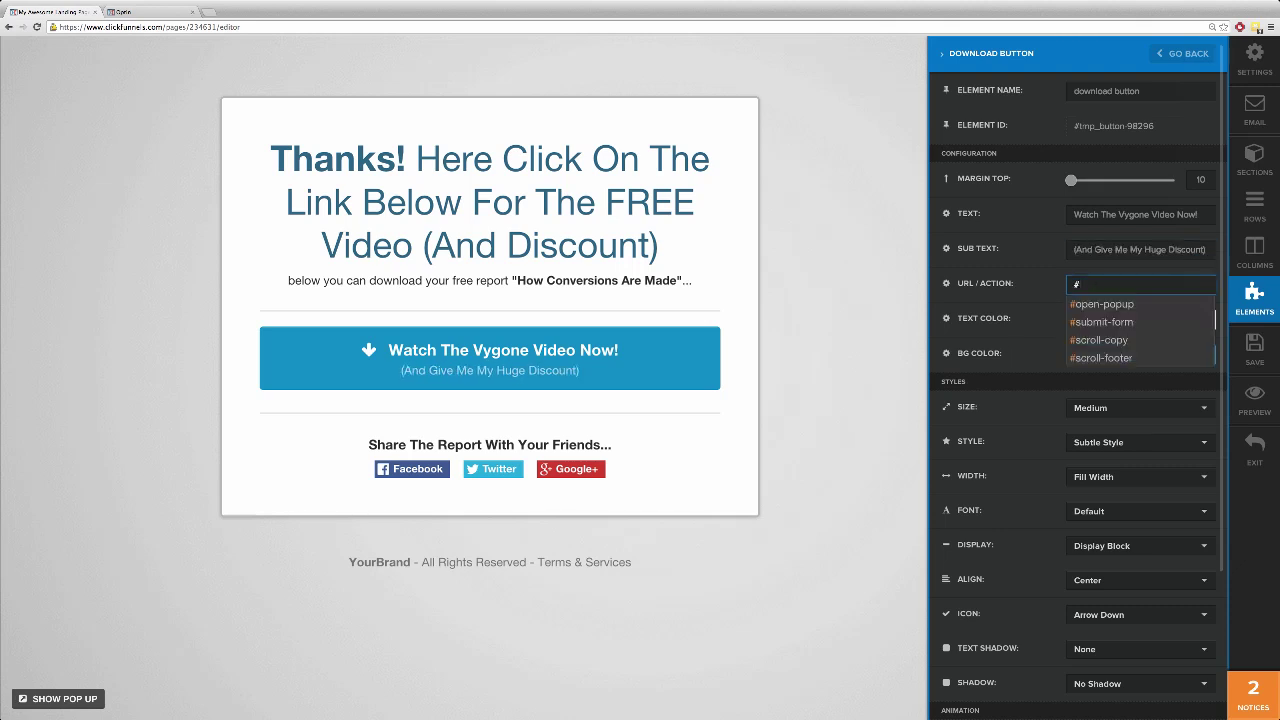
{"action": "key", "text": "ctrl+a"}
{"action": "left_click", "coordinate": [1102, 305]}
{"action": "double_click", "coordinate": [1133, 283]}
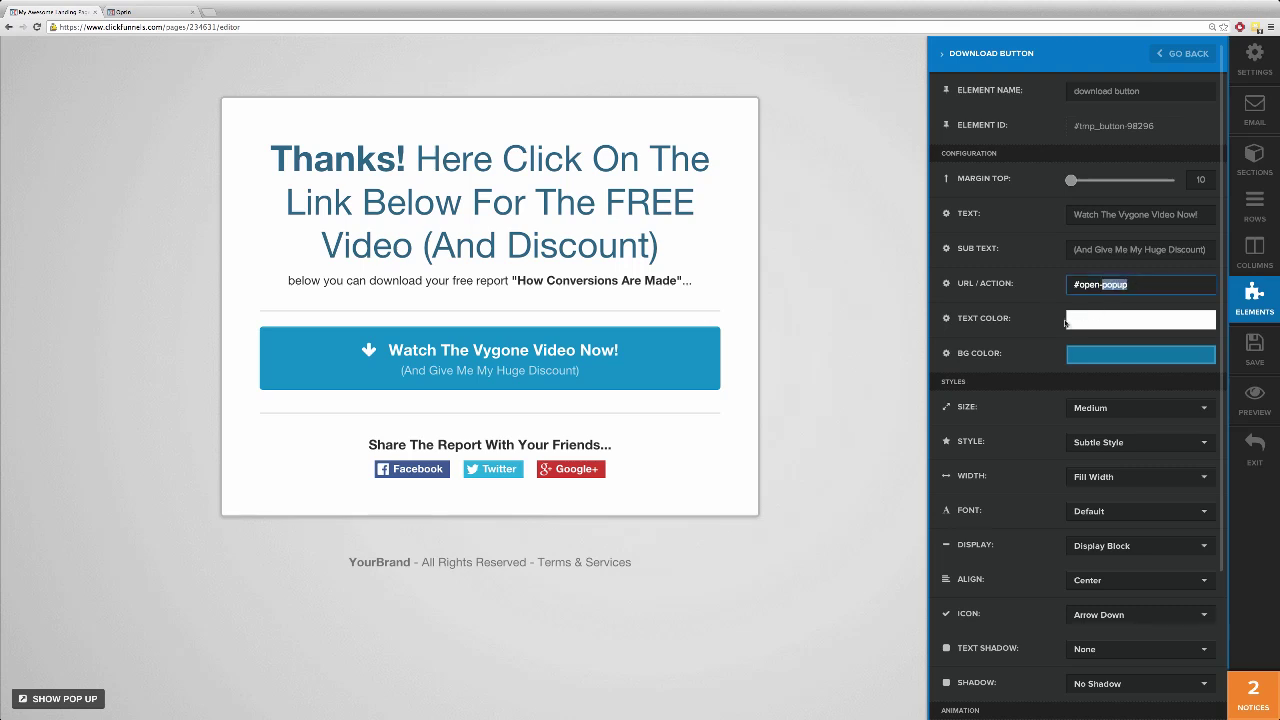
{"action": "scroll", "coordinate": [1041, 311], "scroll_direction": "down", "scroll_amount": 3}
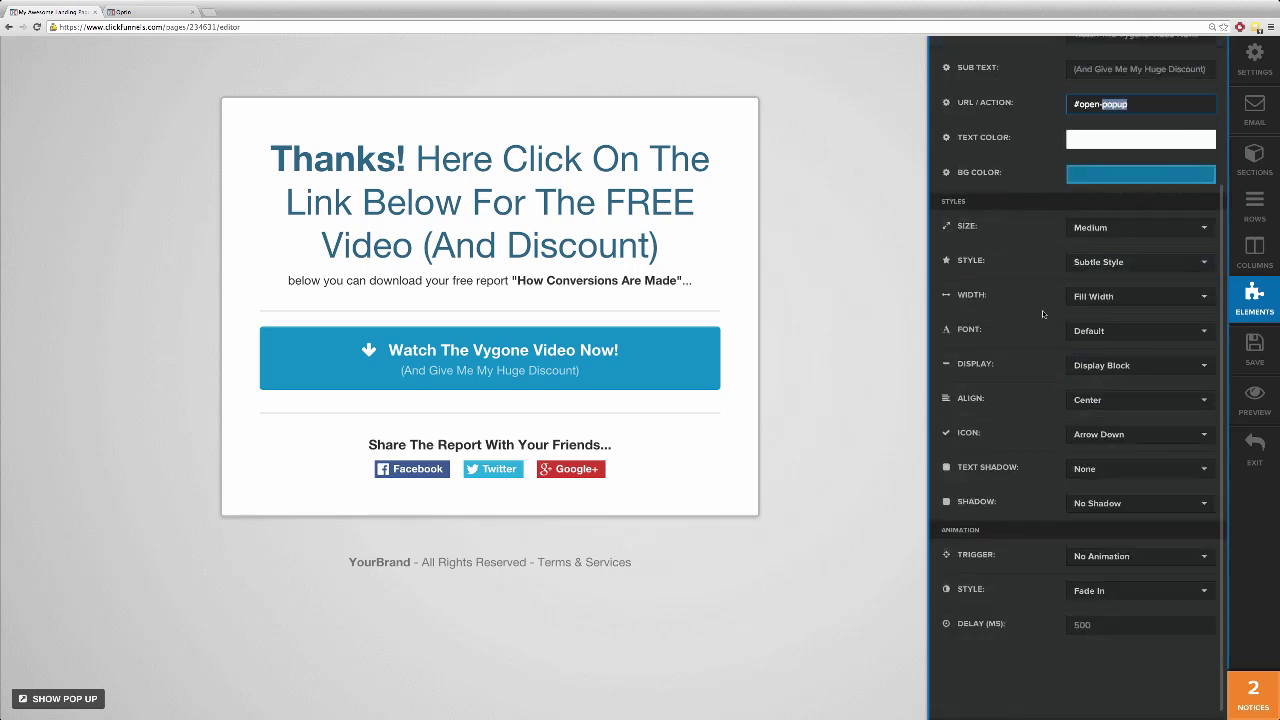
{"action": "scroll", "coordinate": [1042, 314], "scroll_direction": "up", "scroll_amount": 3}
{"action": "left_click", "coordinate": [789, 427]}
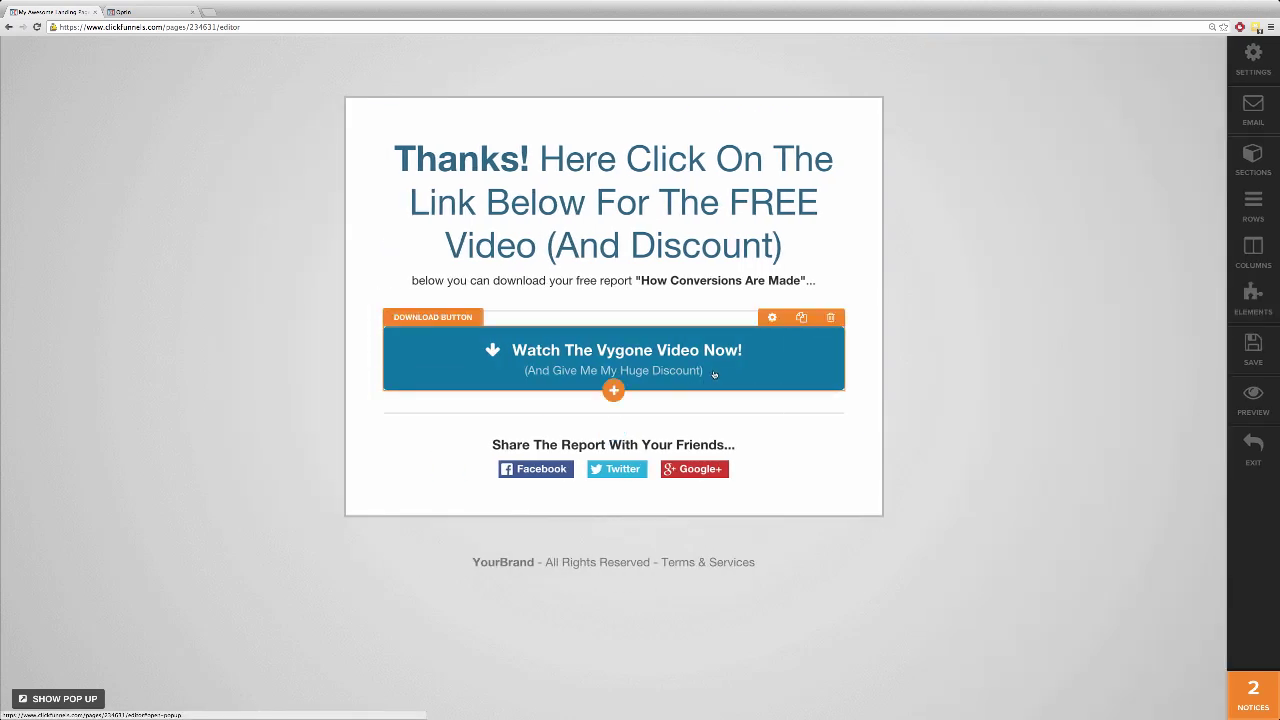
{"action": "left_click", "coordinate": [714, 374]}
{"action": "left_click", "coordinate": [630, 370]}
{"action": "left_click", "coordinate": [774, 323]}
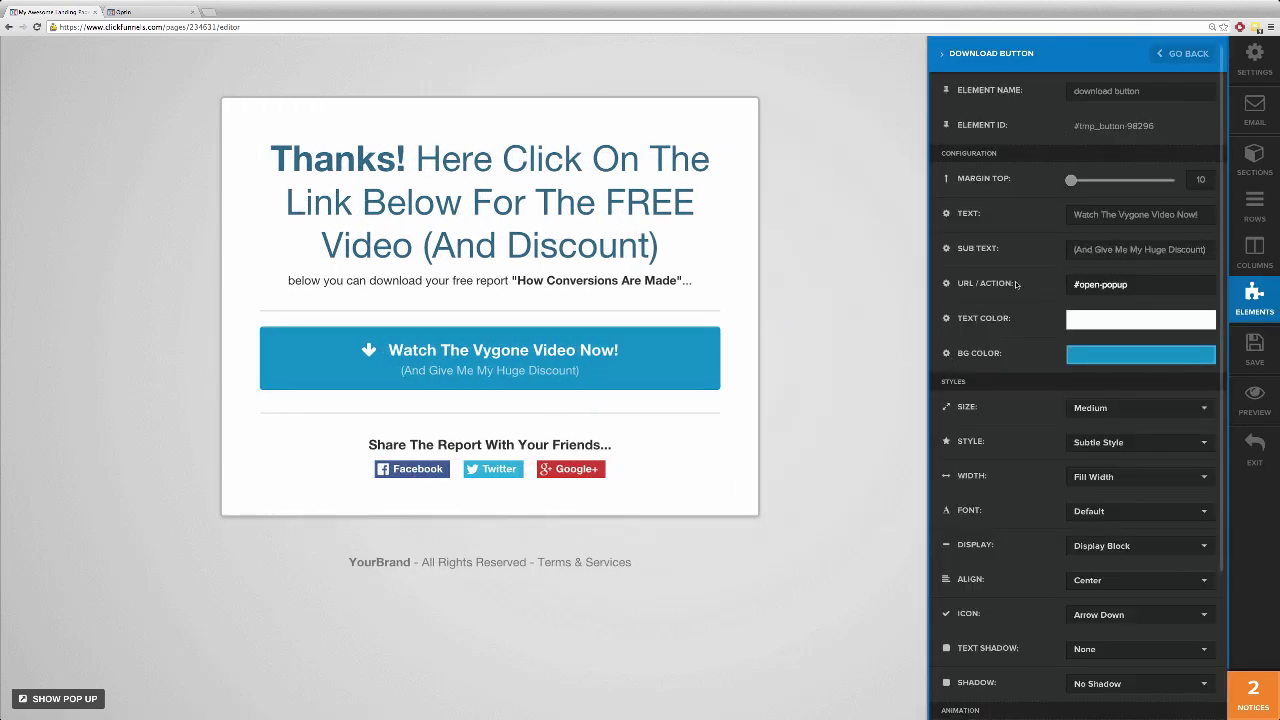
{"action": "double_click", "coordinate": [1110, 285]}
{"action": "key", "text": "ctrl+a"}
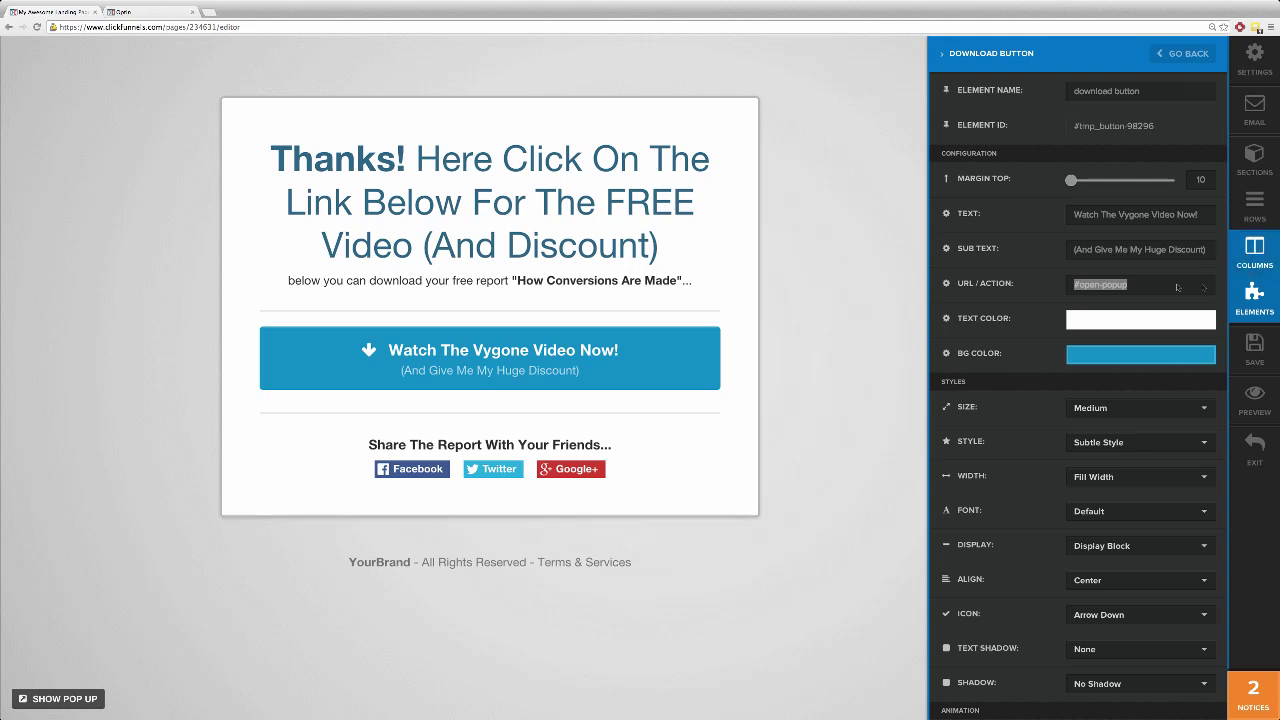
{"action": "key", "text": "alt+Tab"}
{"action": "type", "text": "http://vygone.com/"}
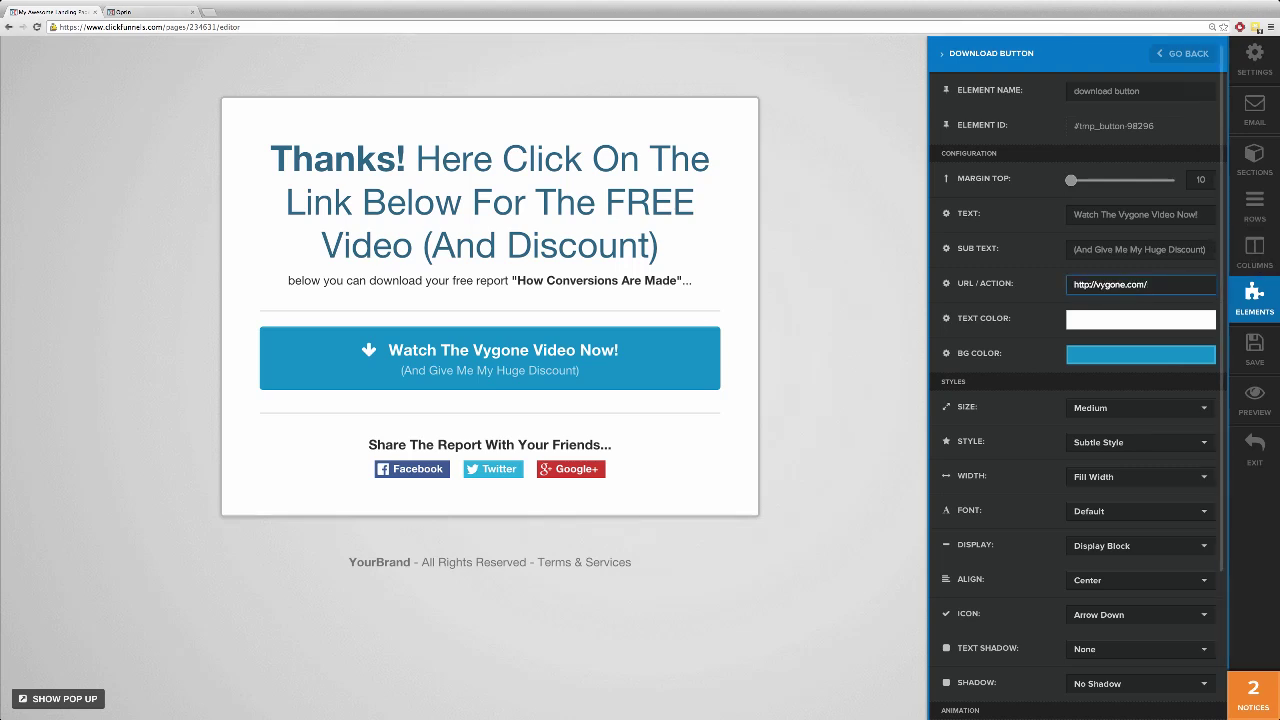
{"action": "scroll", "coordinate": [1050, 380], "scroll_direction": "down", "scroll_amount": 2}
{"action": "scroll", "coordinate": [1043, 385], "scroll_direction": "up", "scroll_amount": 2}
{"action": "left_click", "coordinate": [886, 331]}
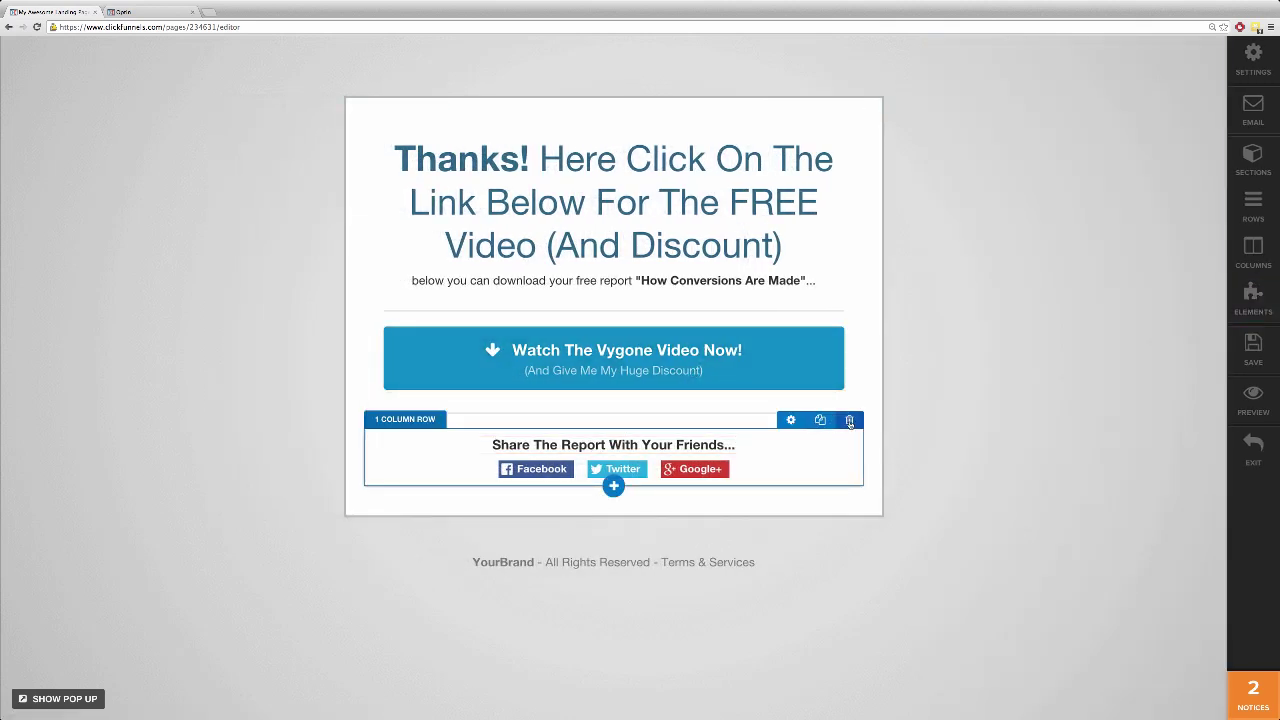
Replace YourBrand in the footer line with SuccessEtc.
{"action": "left_click", "coordinate": [534, 562]}
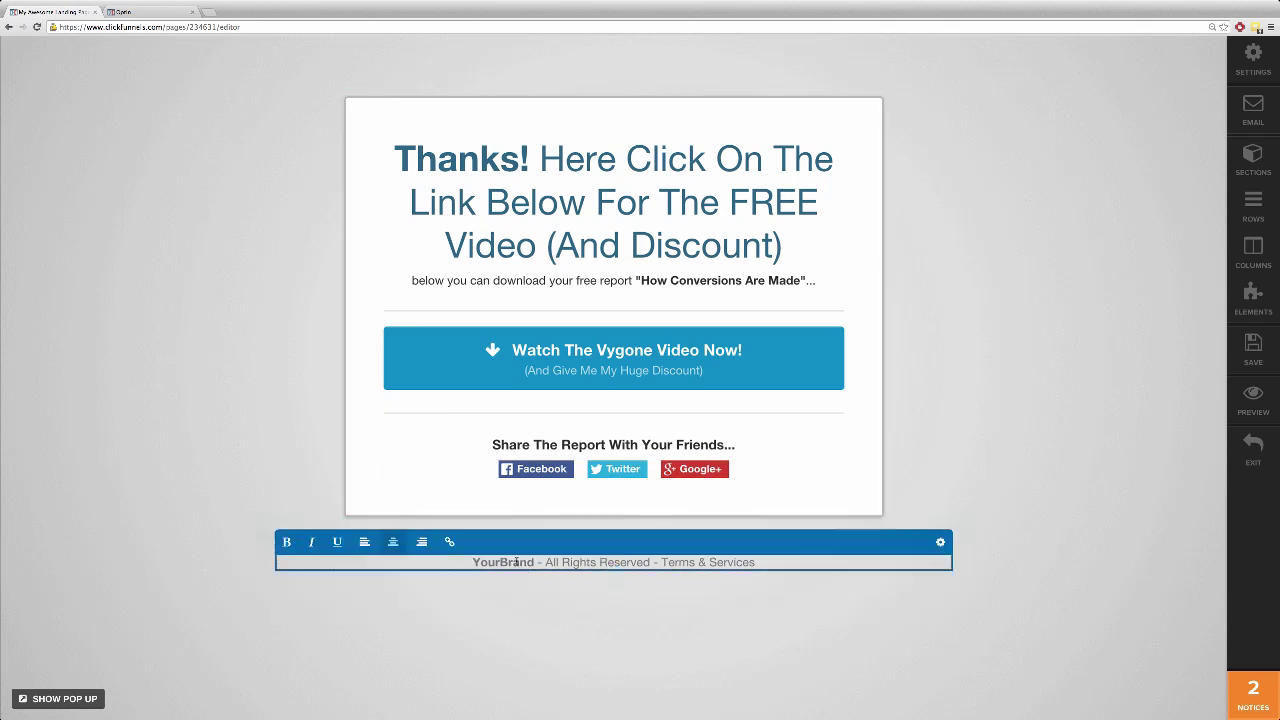
{"action": "left_click_drag", "start_coordinate": [534, 562], "coordinate": [472, 562]}
{"action": "type", "text": "Succ"}
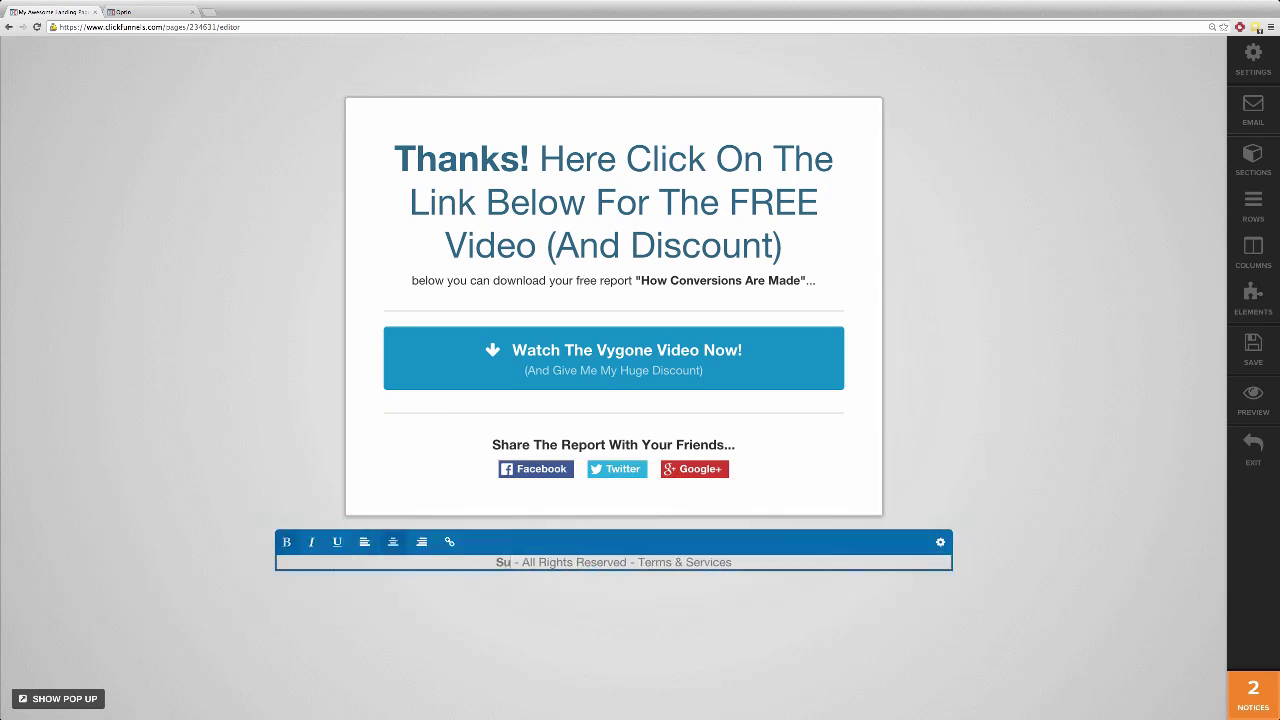
{"action": "type", "text": "essEtc"}
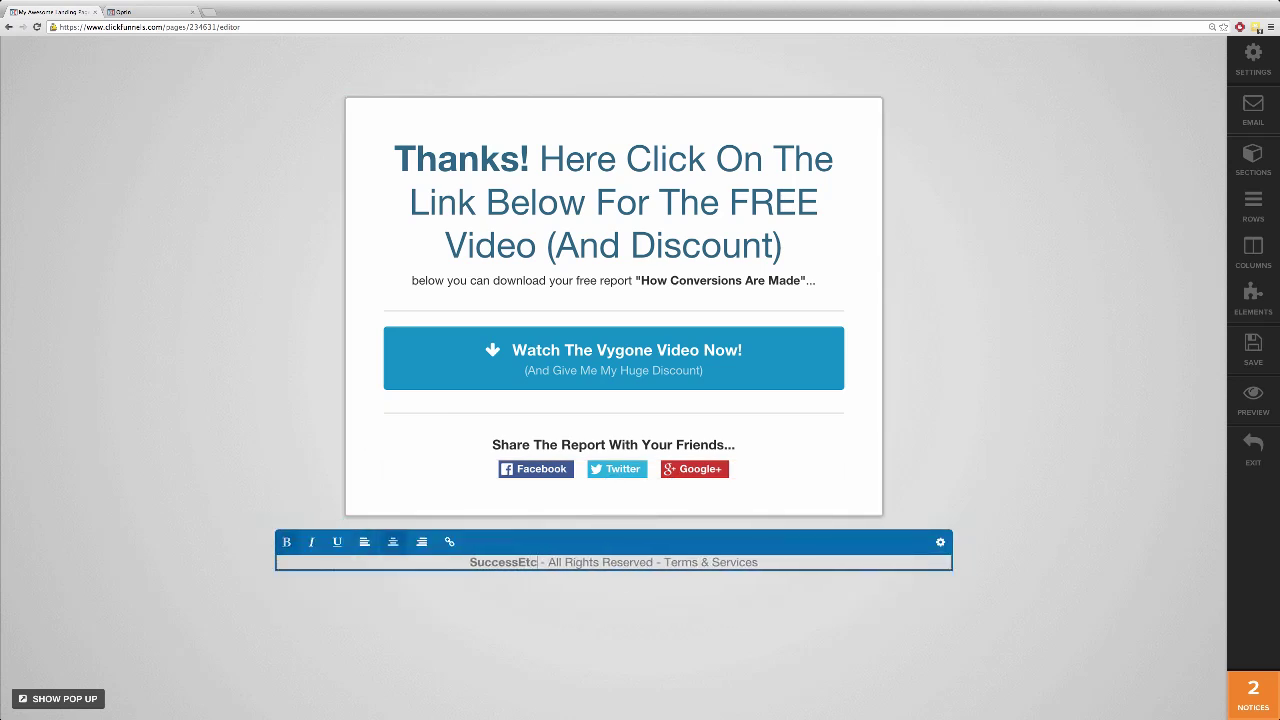
{"action": "left_click", "coordinate": [1004, 246]}
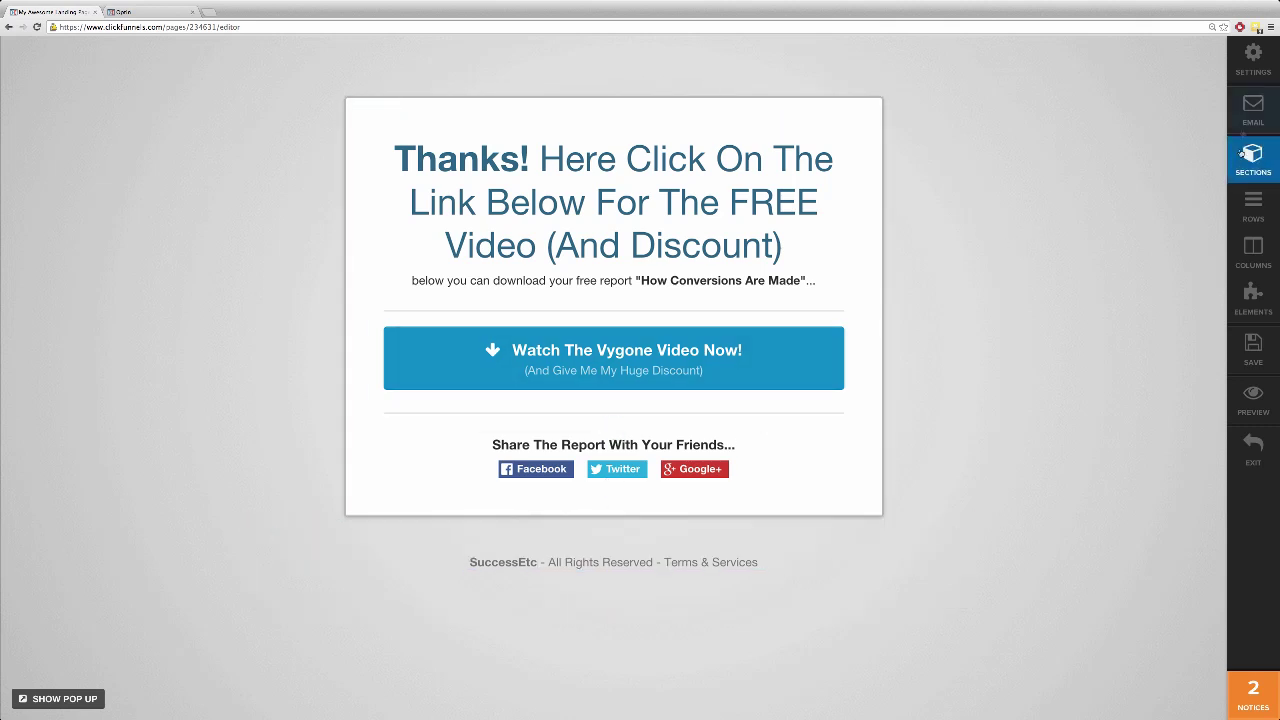
Save the Thank You page and close the browser tab with the optin page preview.
{"action": "left_click", "coordinate": [1256, 350]}
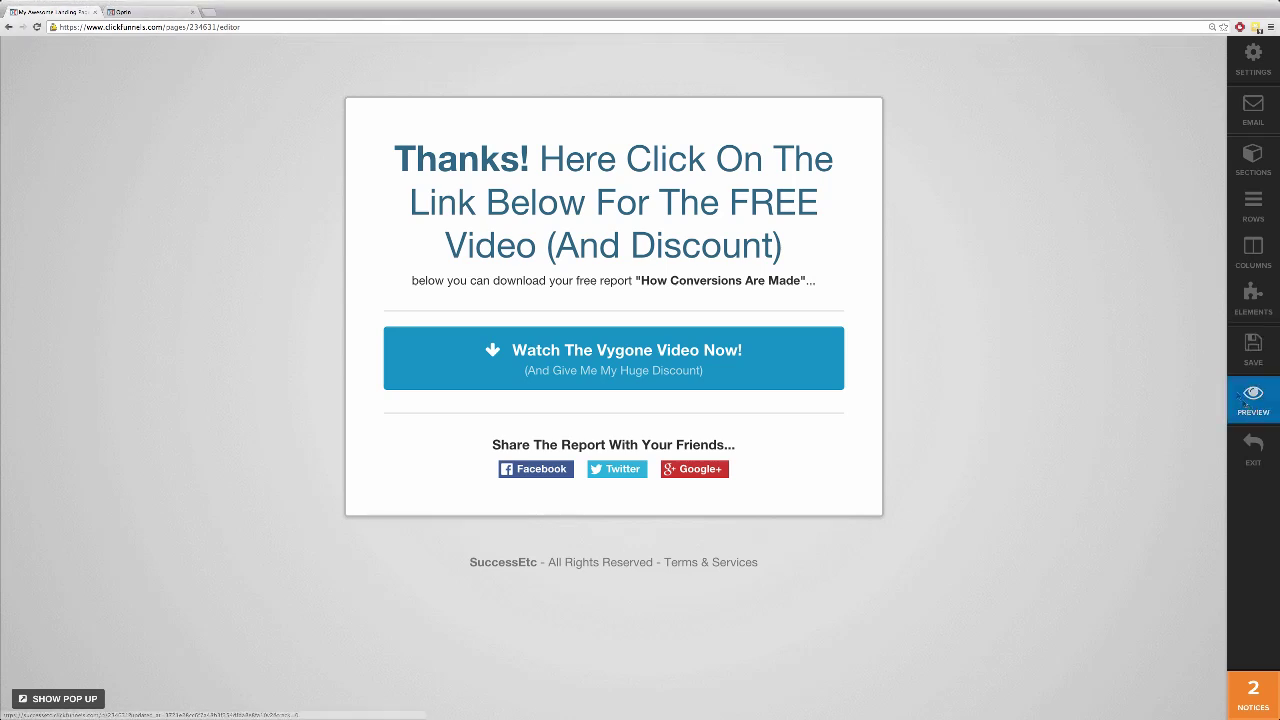
{"action": "left_click", "coordinate": [136, 11]}
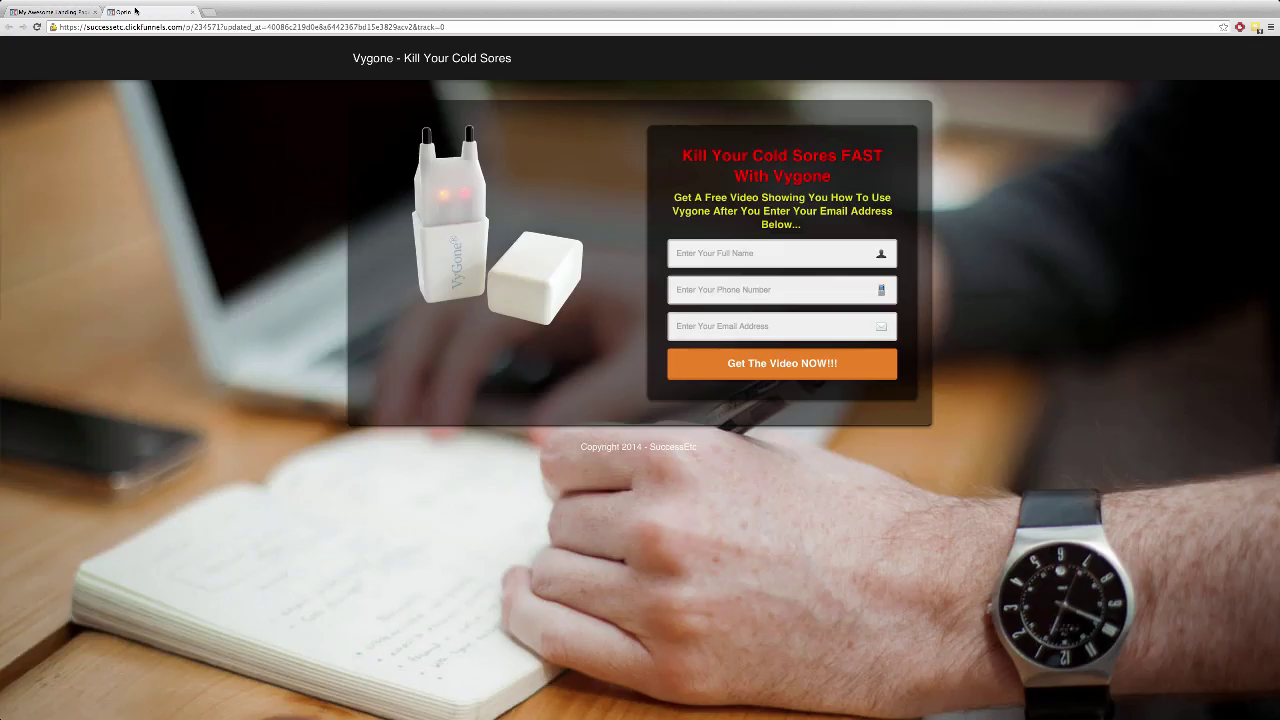
{"action": "left_click", "coordinate": [66, 11]}
{"action": "left_click", "coordinate": [120, 11]}
{"action": "left_click", "coordinate": [193, 12]}
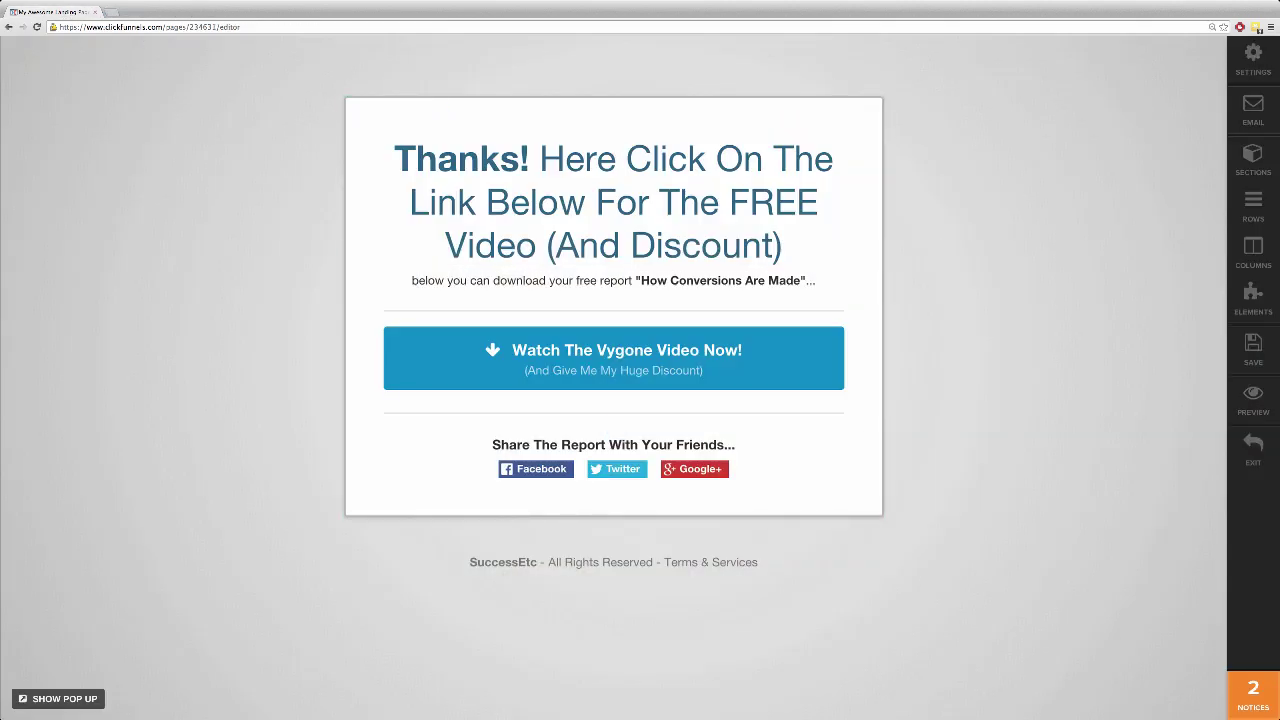
Preview the live Thank You page and test the link of its video button.
{"action": "left_click", "coordinate": [1253, 400]}
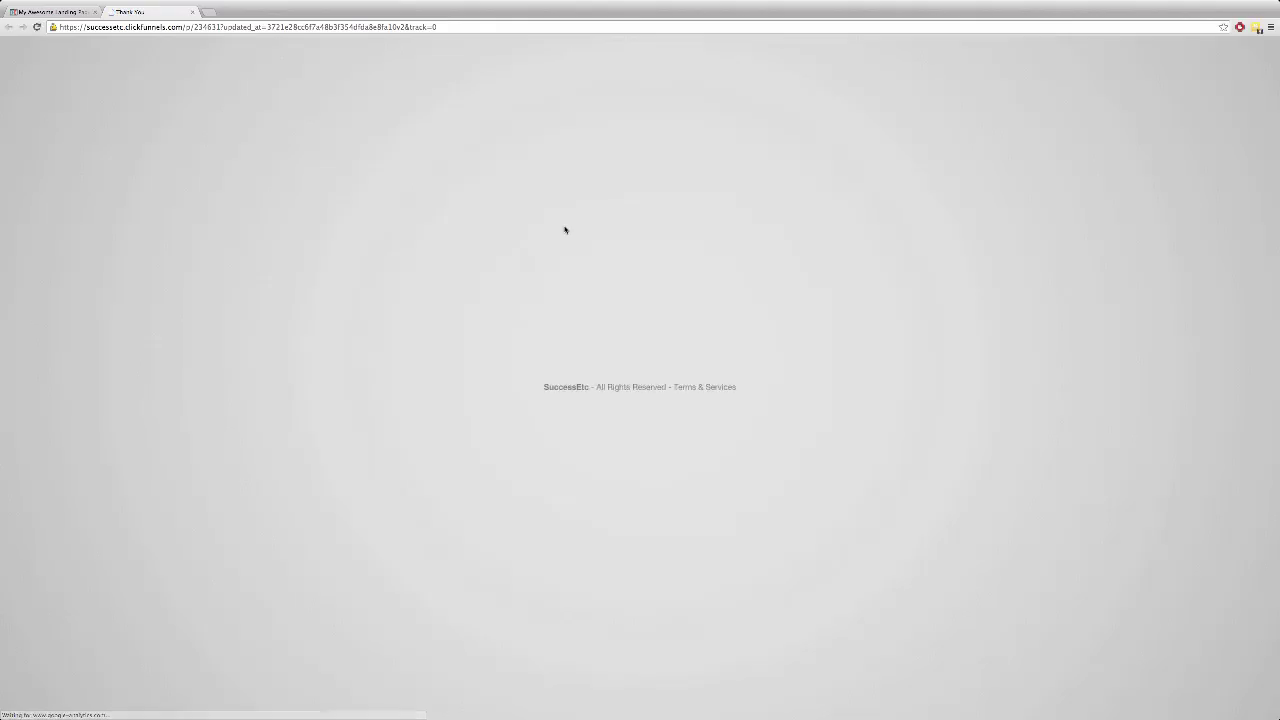
{"action": "left_click", "coordinate": [612, 246]}
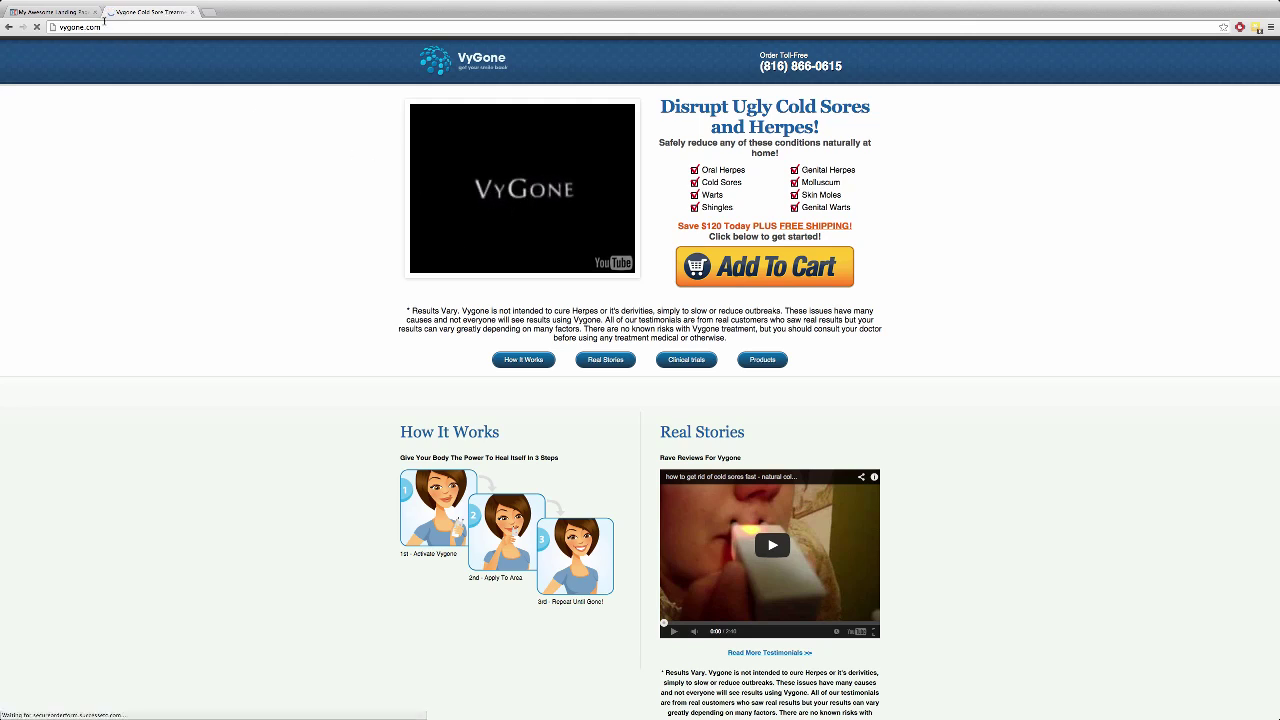
Close the vygone.com test tab and exit the Thank You page editor to return to the funnel overview.
{"action": "left_click", "coordinate": [191, 12]}
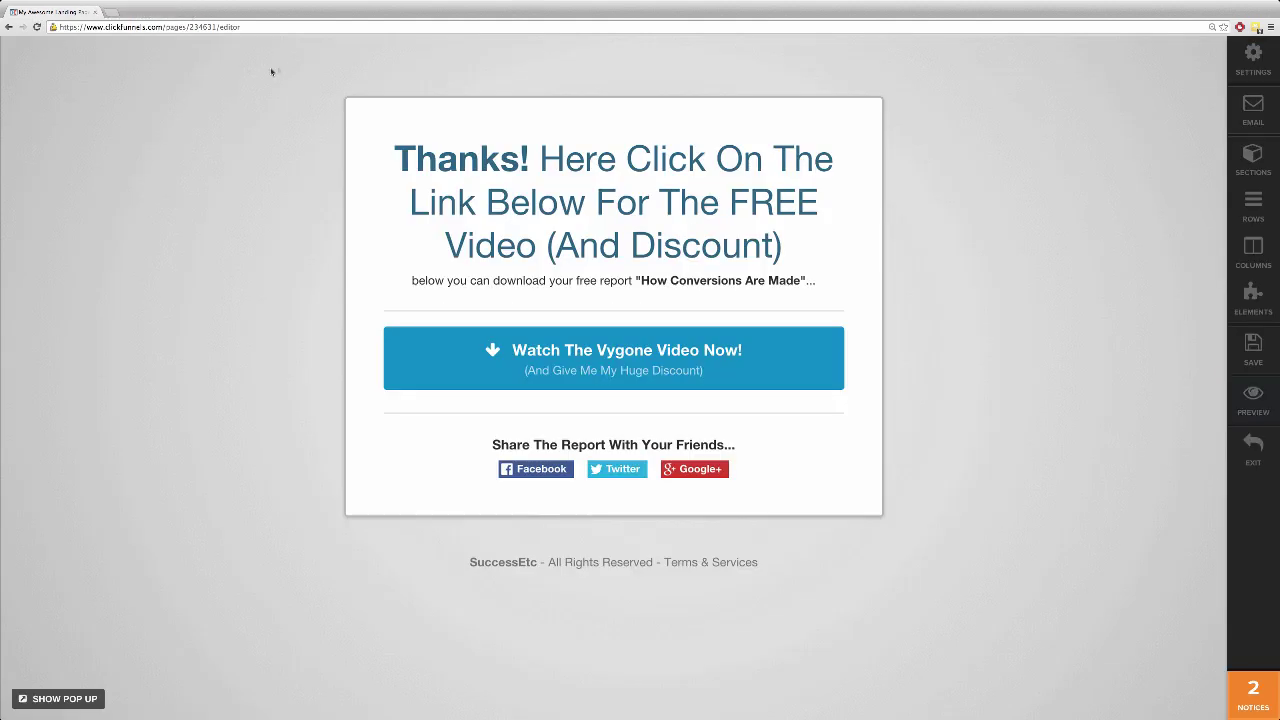
{"action": "left_click", "coordinate": [1251, 455]}
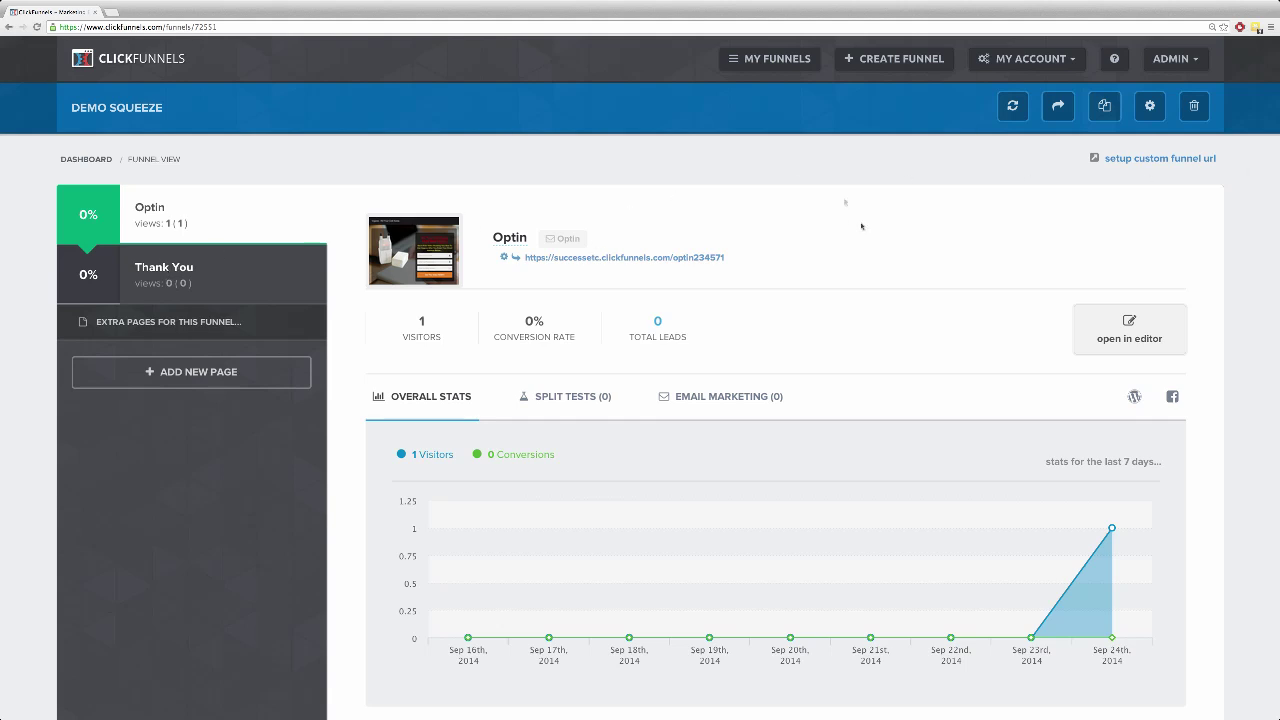
Open the live Optin page and fill in its form with a test full name, phone number and e-mail address.
{"action": "left_click", "coordinate": [516, 259]}
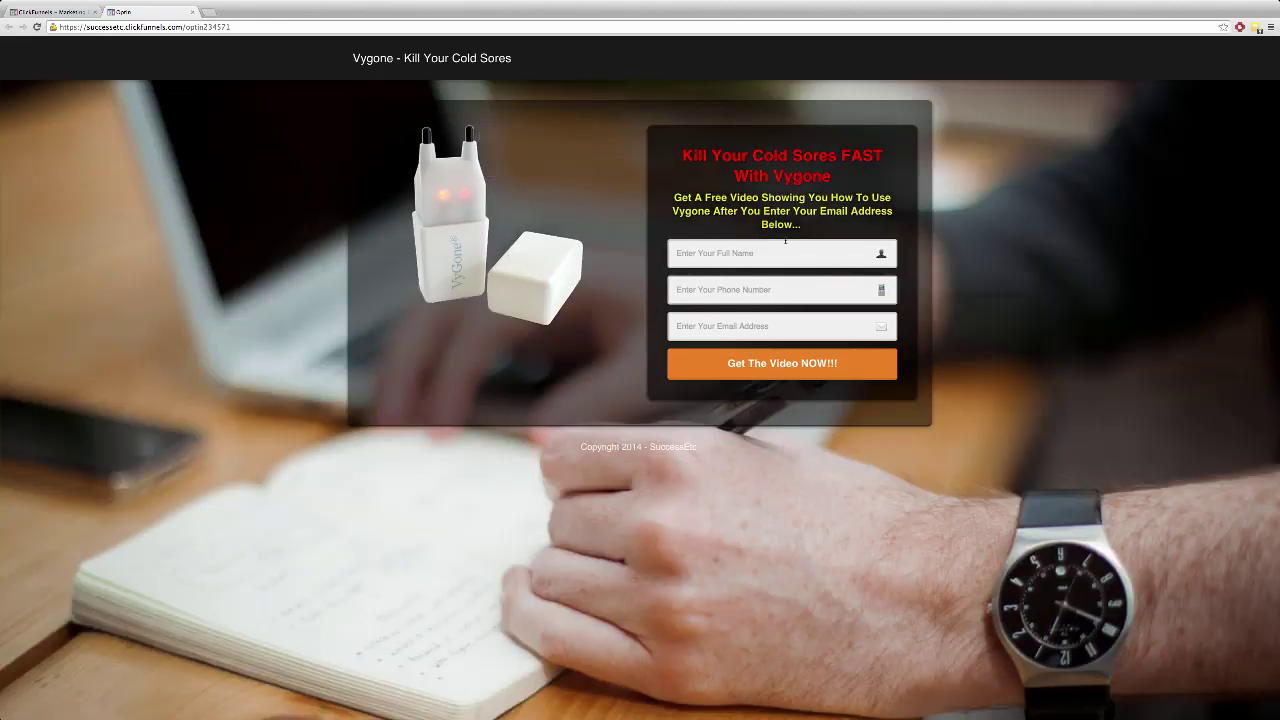
{"action": "left_click", "coordinate": [732, 255]}
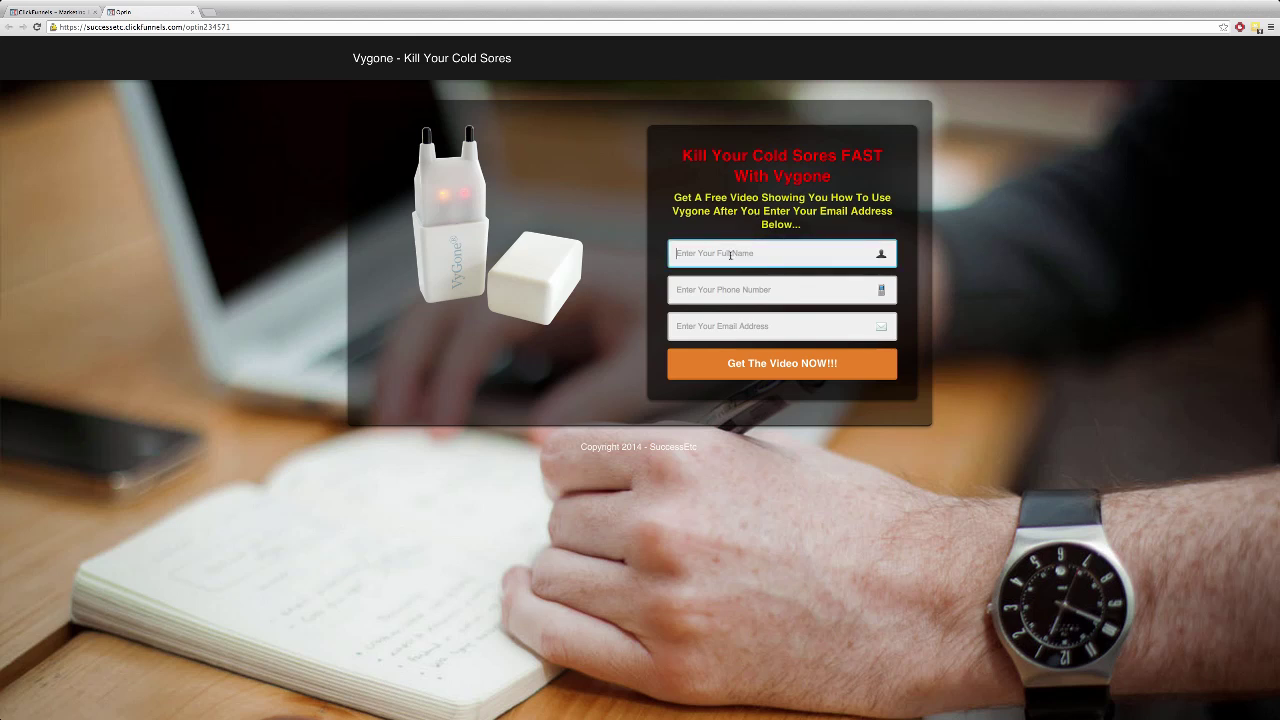
{"action": "type", "text": "Russell"}
{"action": "key", "text": "Tab"}
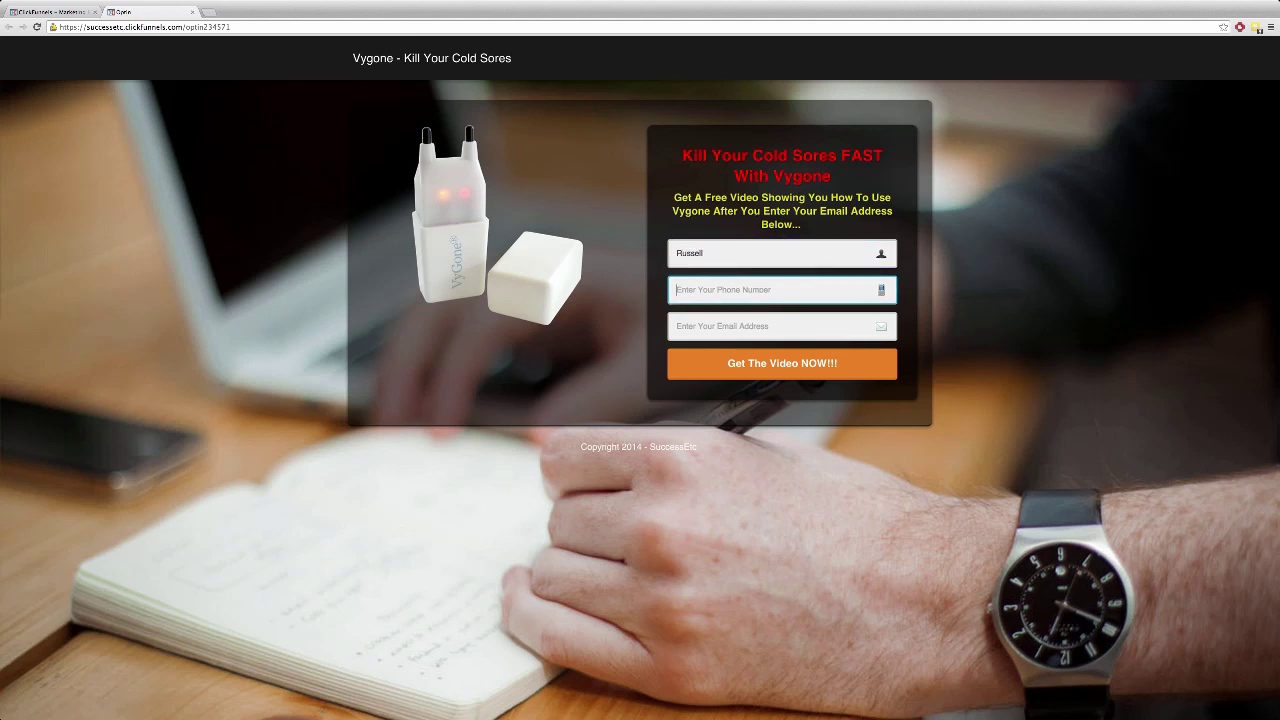
{"action": "type", "text": "208"}
{"action": "key", "text": "Down"}
{"action": "key", "text": "Tab"}
{"action": "type", "text": "russell"}
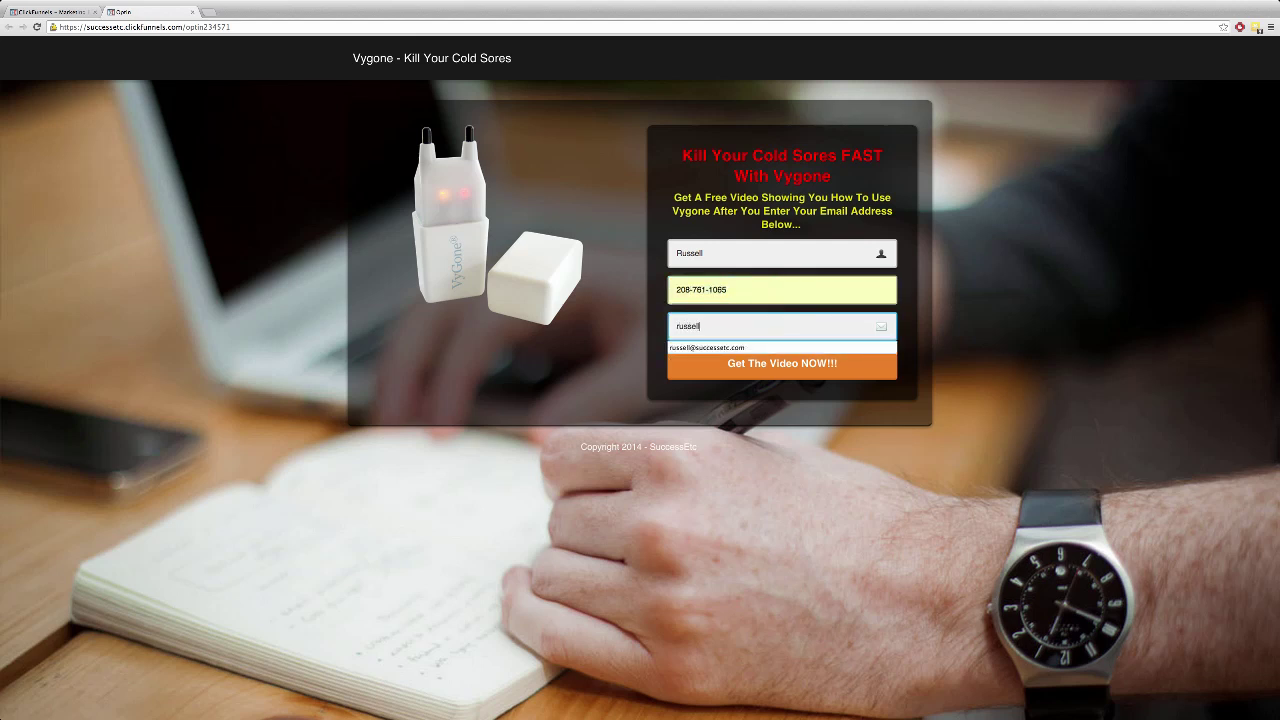
{"action": "key", "text": "Down"}
{"action": "key", "text": "Return"}
Submit the optin form, follow the Watch The Vygone Video Now! link on the Thank You page, and close the test tab.
{"action": "left_click", "coordinate": [786, 369]}
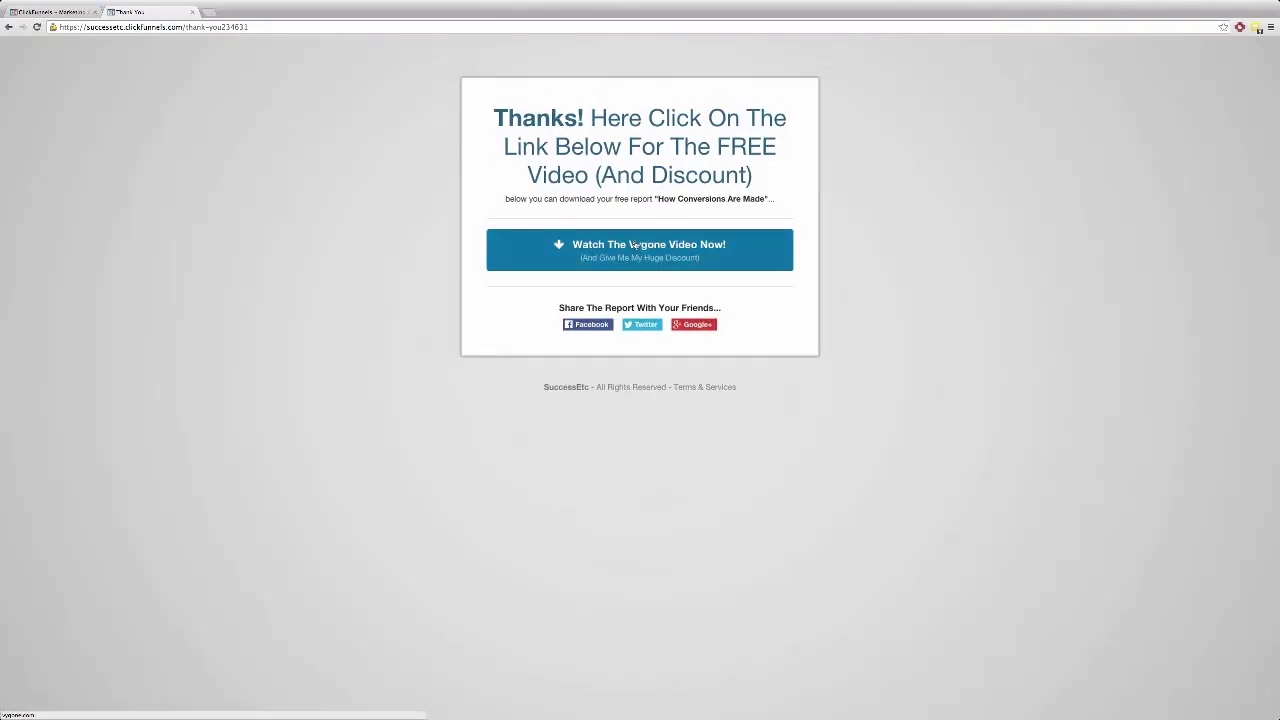
{"action": "left_click", "coordinate": [634, 244]}
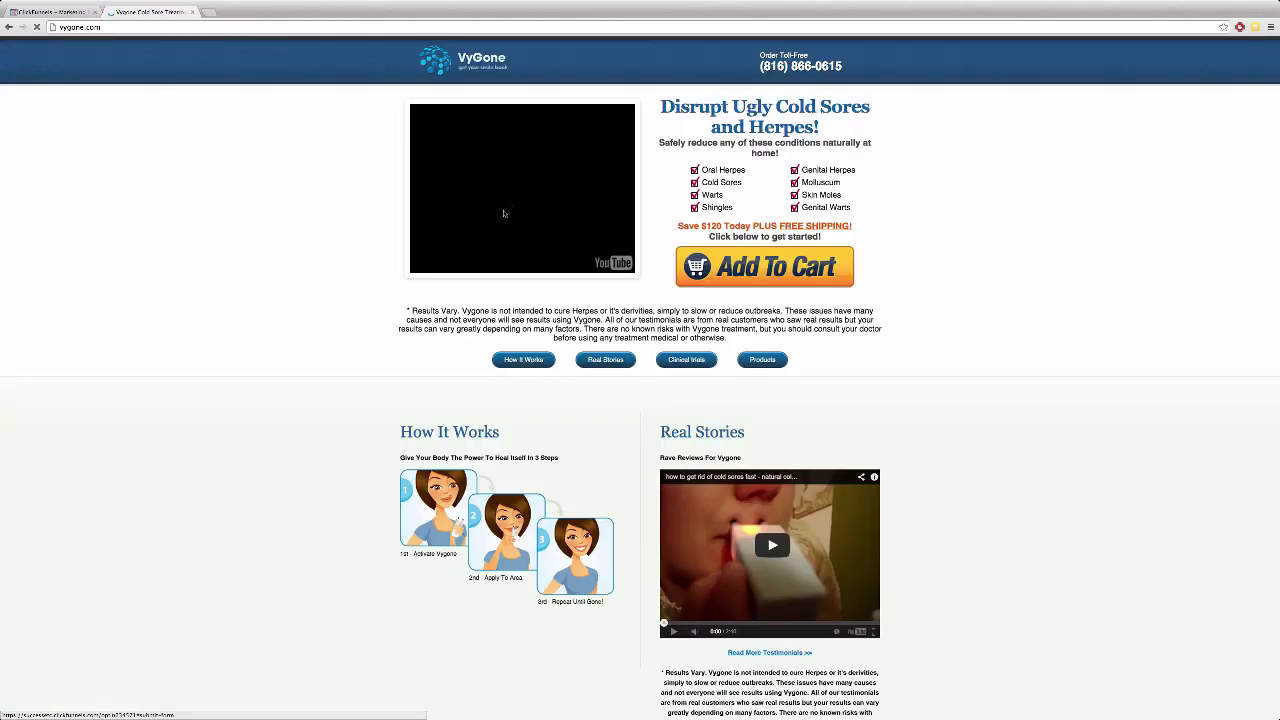
{"action": "left_click", "coordinate": [191, 13]}
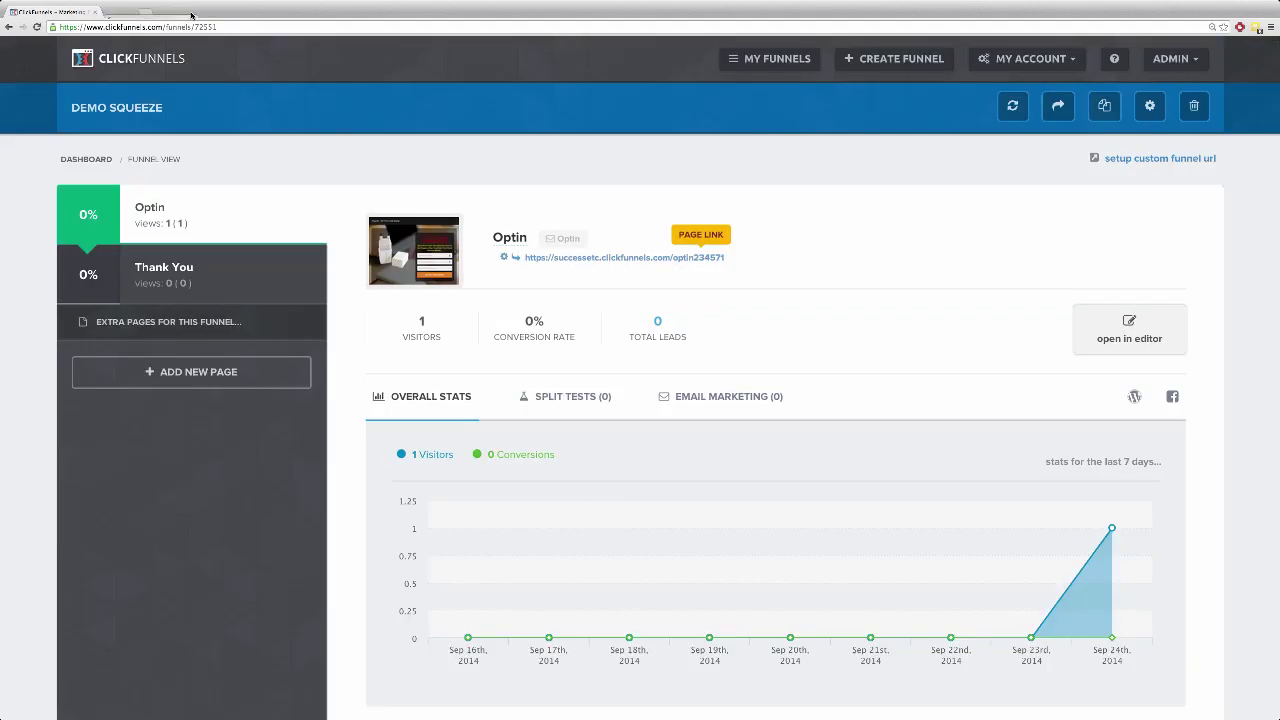
Reload the Demo Squeeze funnel overview and review the Optin page's overall stats.
{"action": "left_click", "coordinate": [36, 27]}
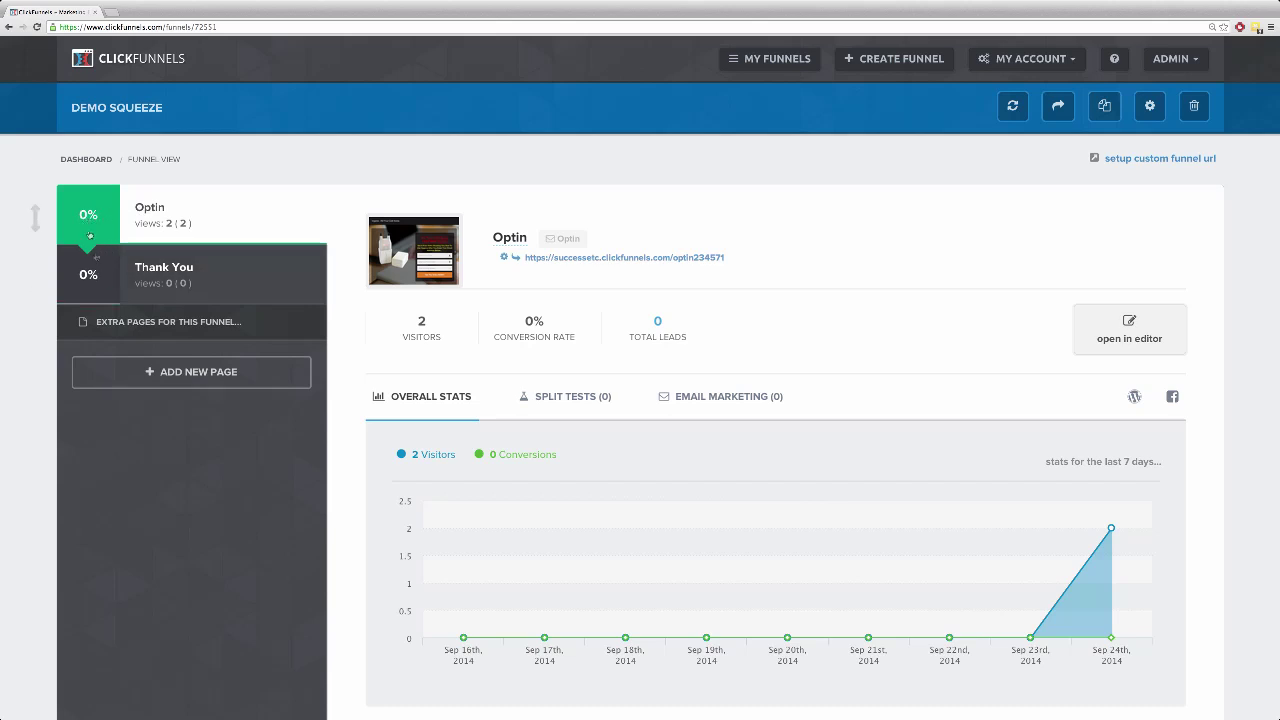
{"action": "scroll", "coordinate": [208, 305], "scroll_direction": "down", "scroll_amount": 2}
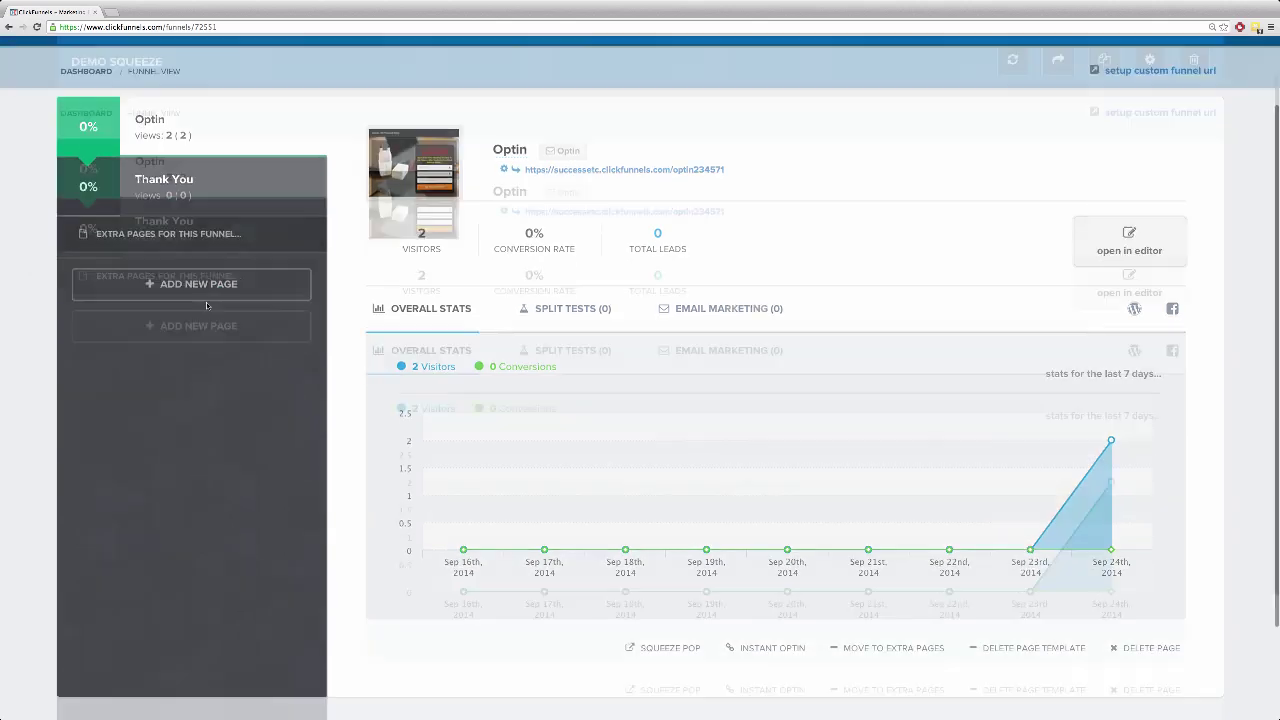
{"action": "scroll", "coordinate": [255, 315], "scroll_direction": "up", "scroll_amount": 2}
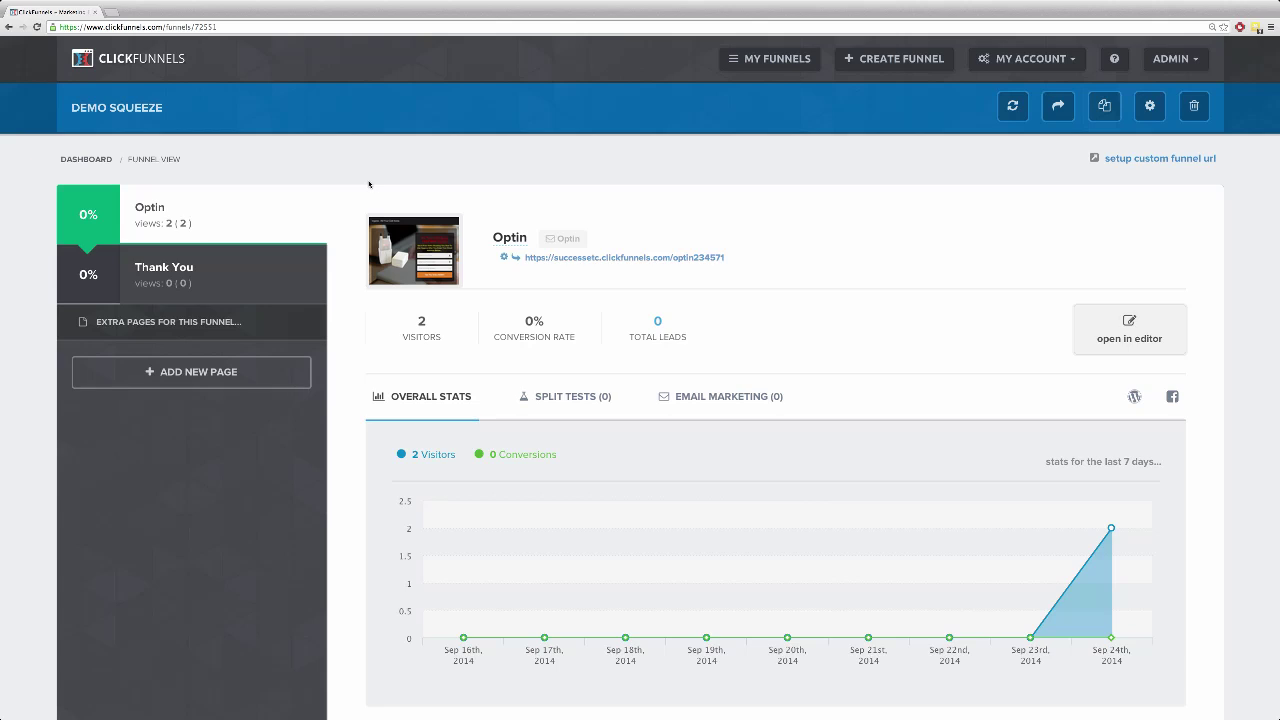
{"action": "scroll", "coordinate": [375, 192], "scroll_direction": "down", "scroll_amount": 1}
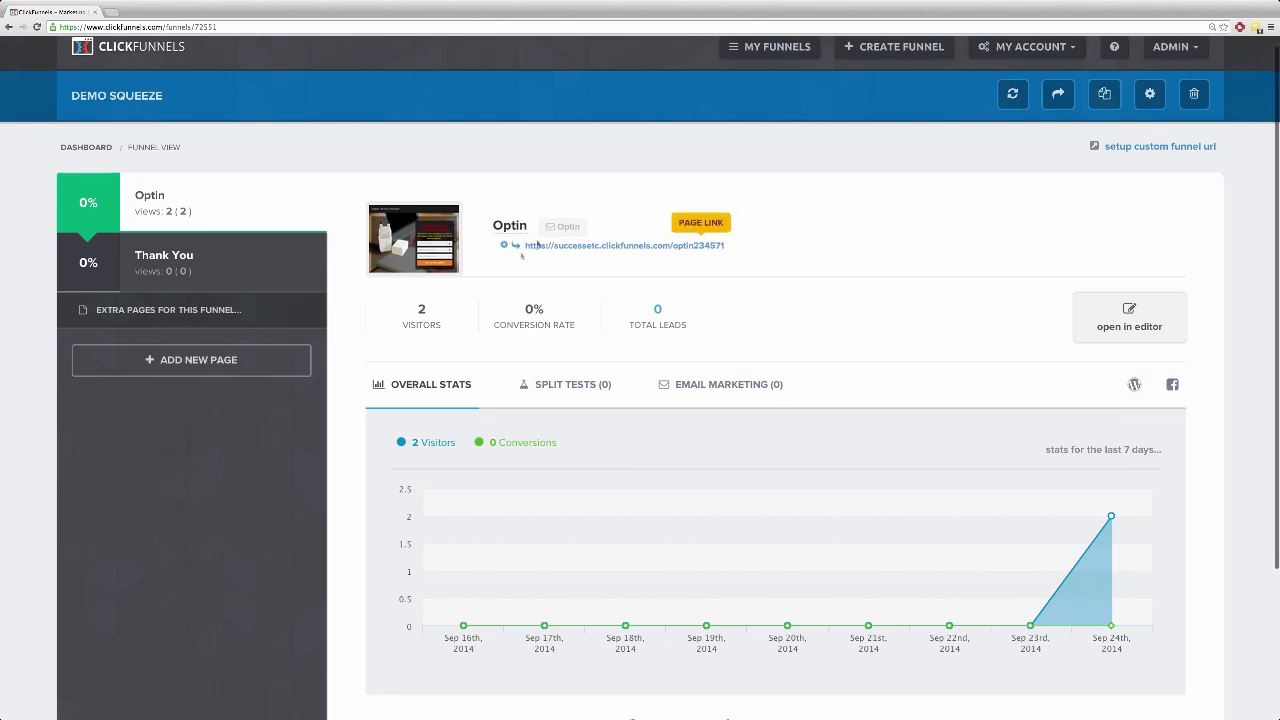
{"action": "scroll", "coordinate": [429, 305], "scroll_direction": "down", "scroll_amount": 2}
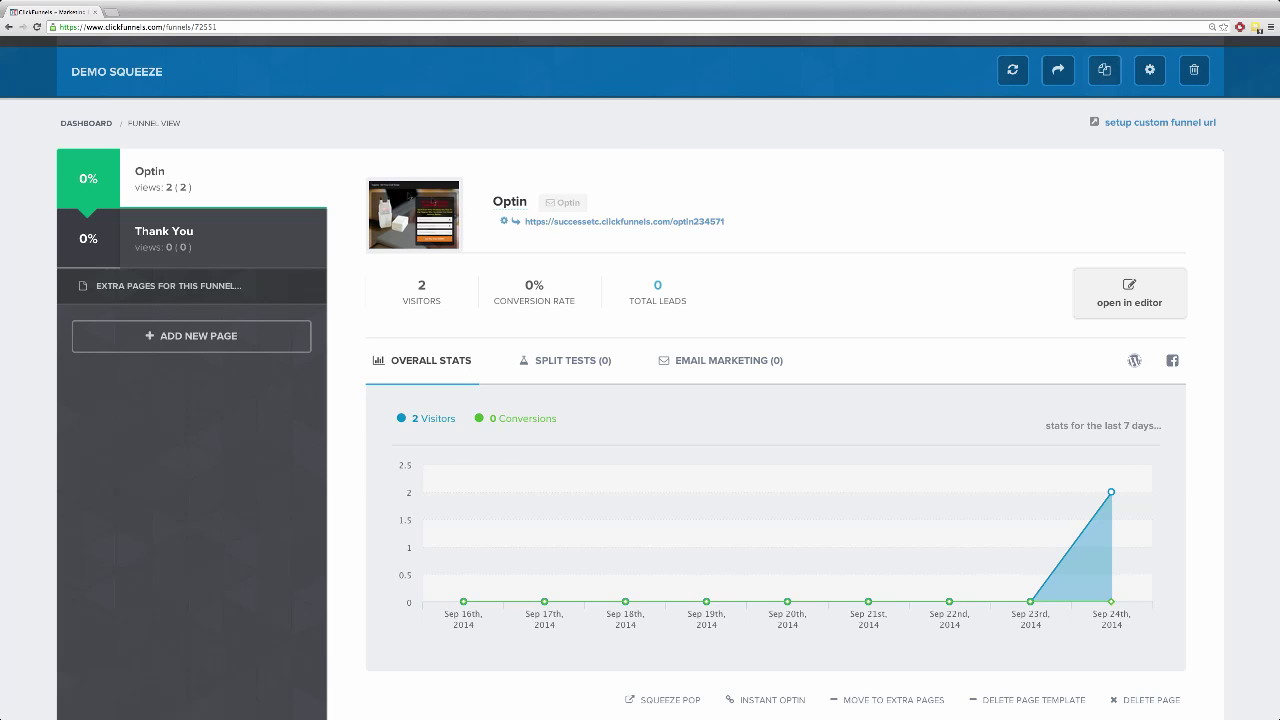
View the options for creating a split test of the Optin page, and close them without creating one.
{"action": "left_click", "coordinate": [555, 360]}
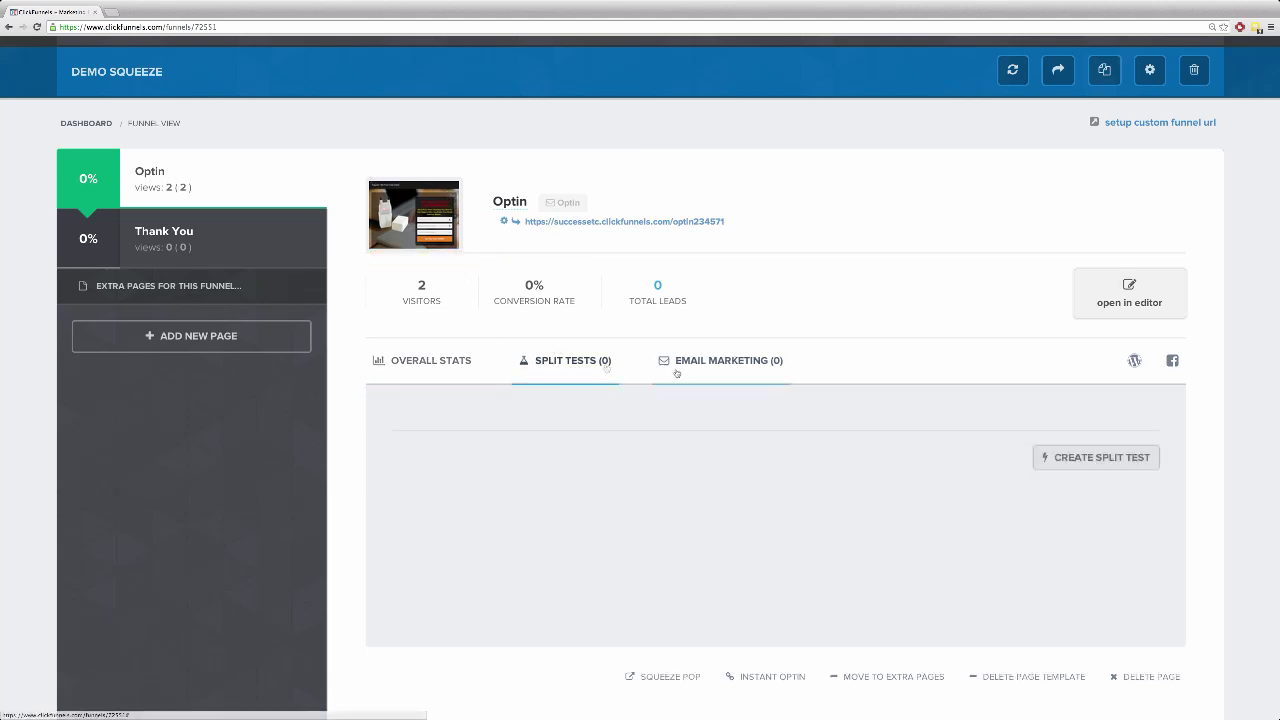
{"action": "left_click", "coordinate": [1098, 458]}
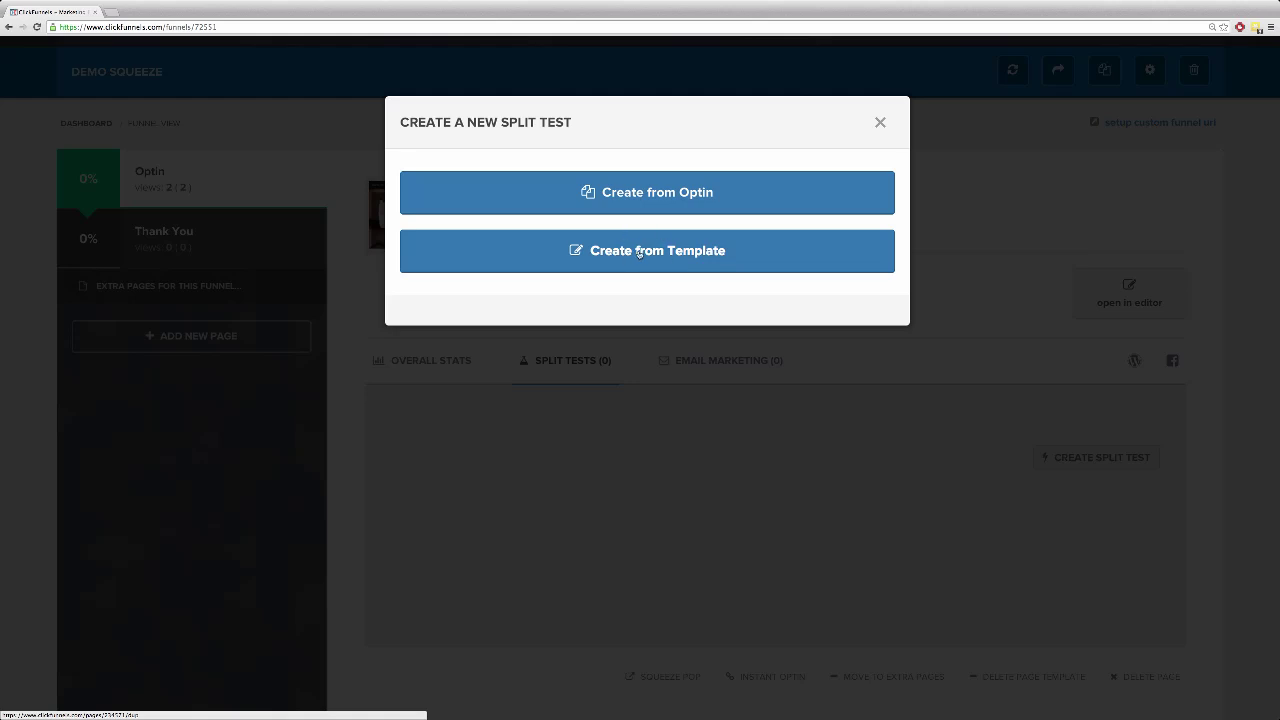
{"action": "left_click", "coordinate": [880, 123]}
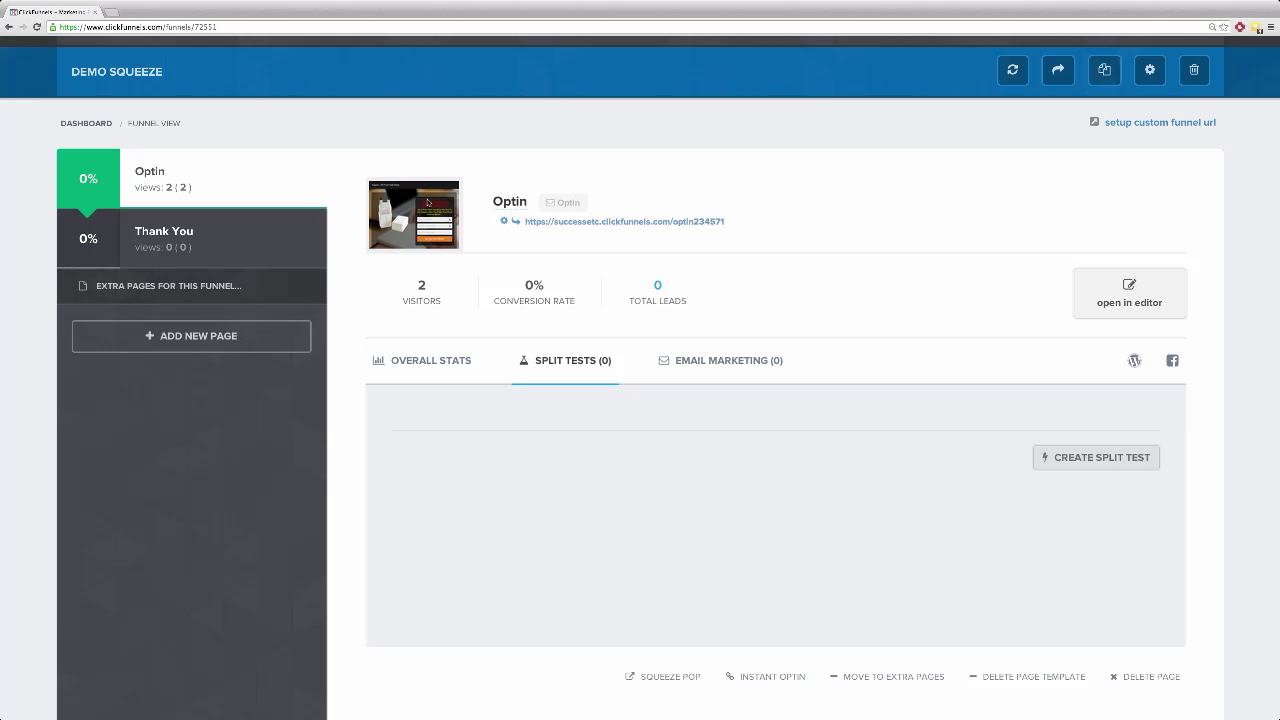
View the form for adding a follow-up email to the Optin page, and close it without creating an email.
{"action": "left_click", "coordinate": [749, 362]}
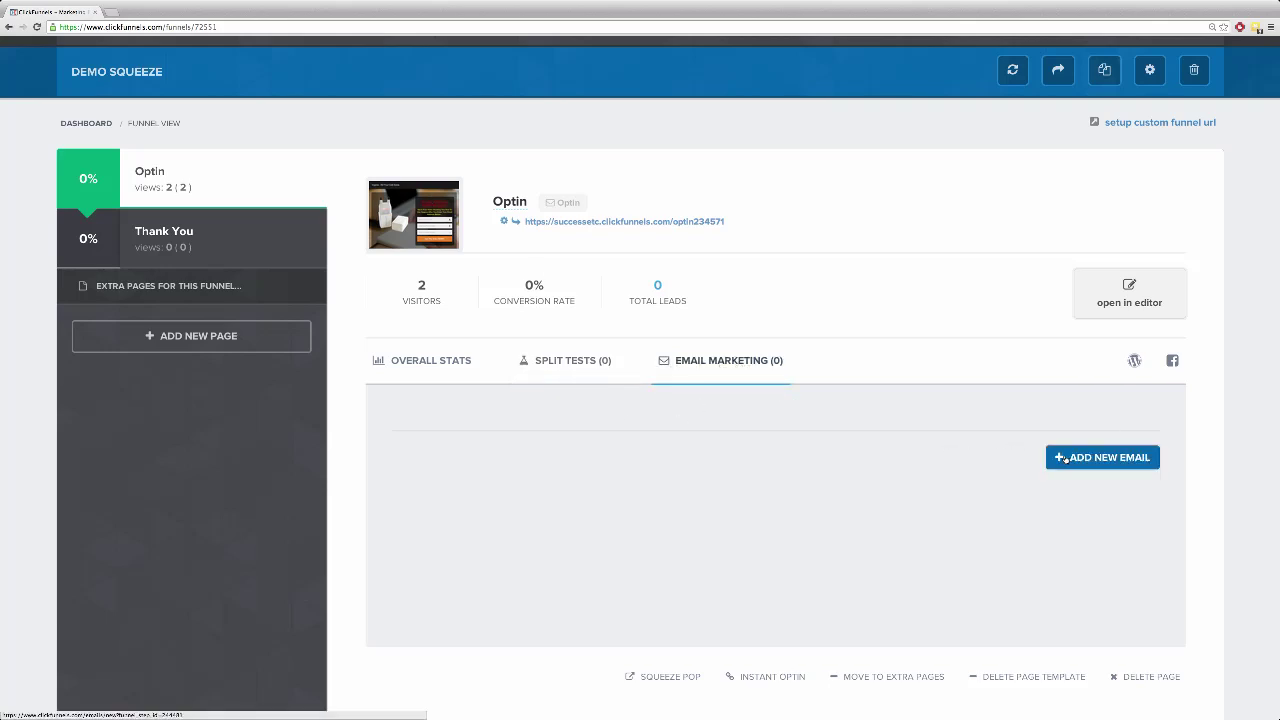
{"action": "left_click", "coordinate": [1059, 457]}
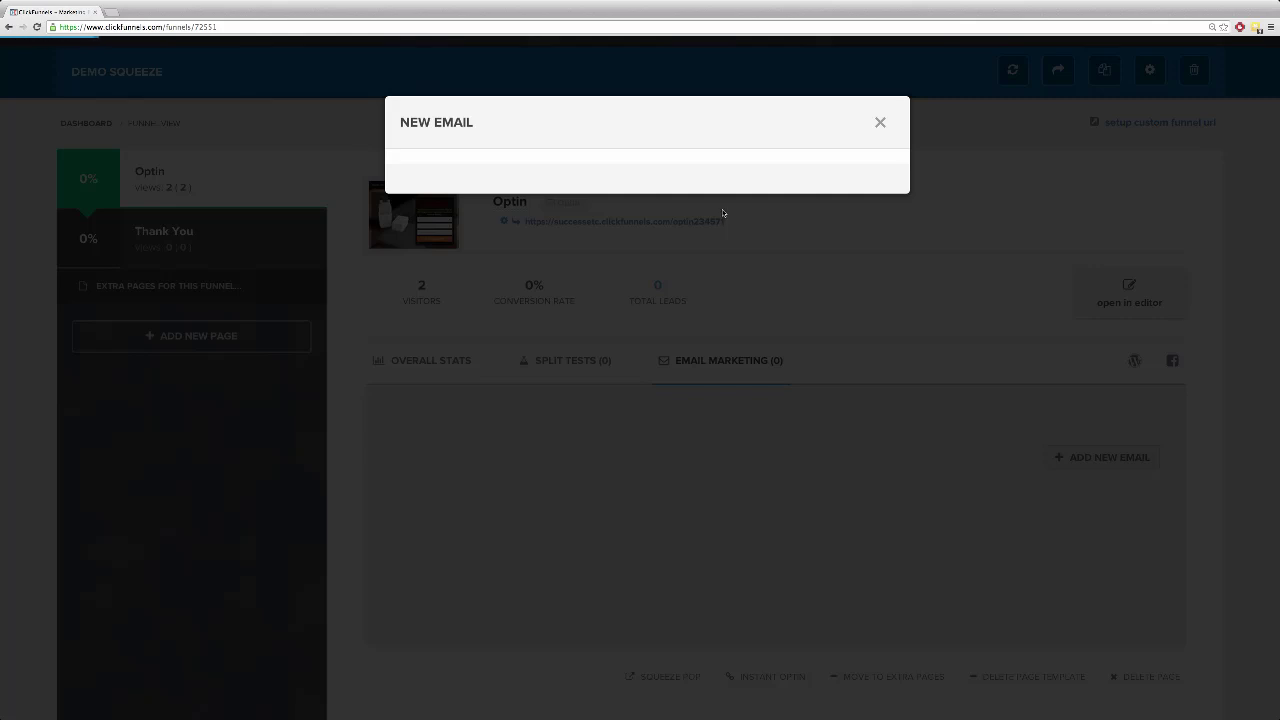
{"action": "left_click", "coordinate": [524, 344]}
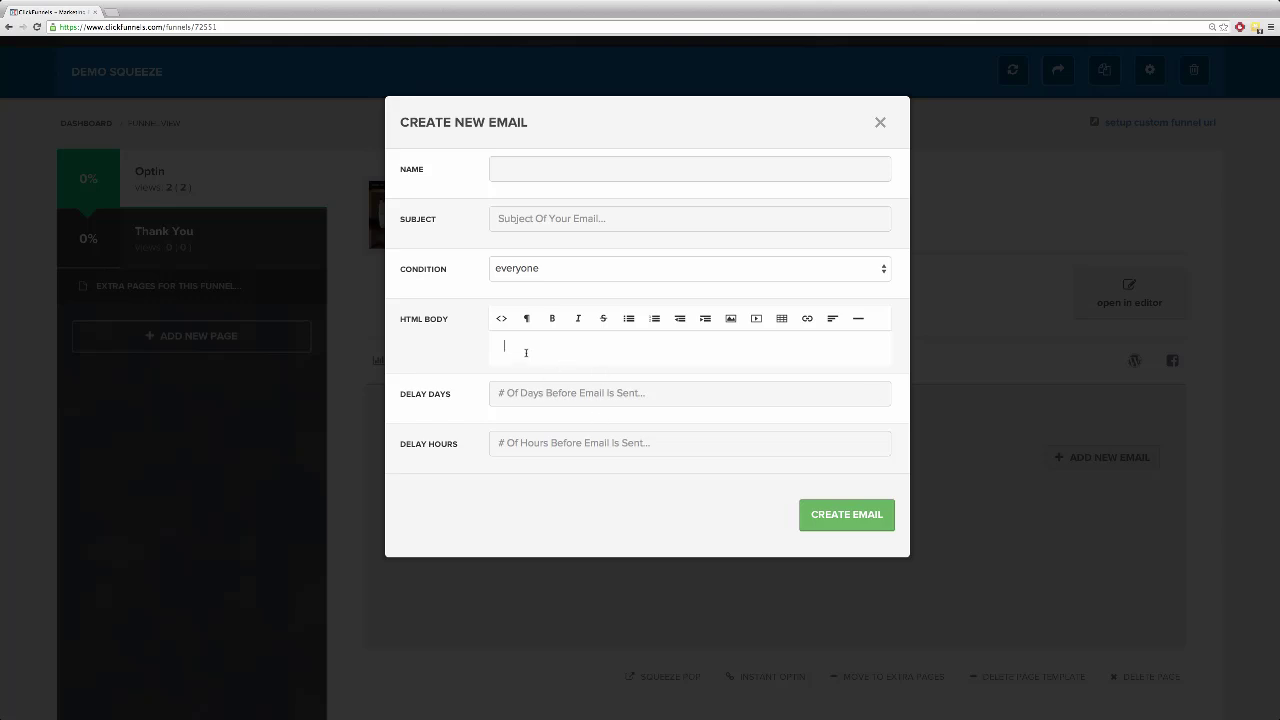
{"action": "left_click", "coordinate": [880, 123]}
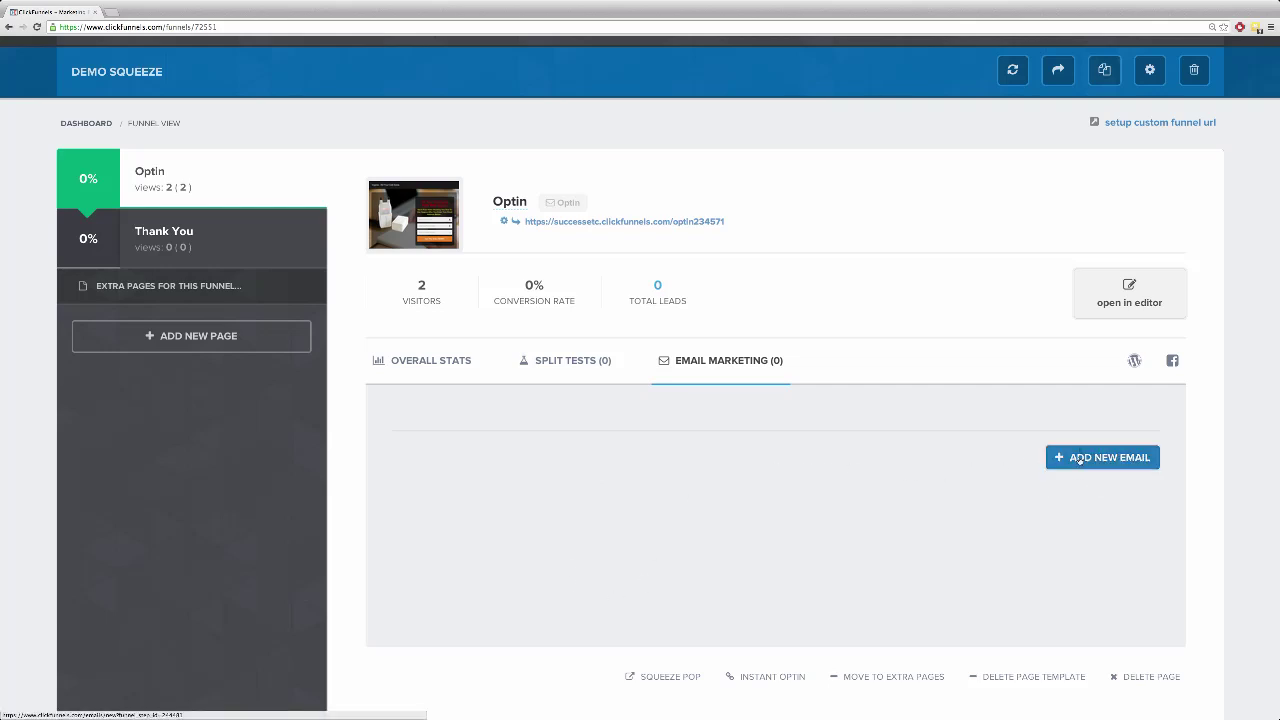
View the Squeeze Pop instructions and embed code for the Optin page, and close them.
{"action": "scroll", "coordinate": [1046, 245], "scroll_direction": "up", "scroll_amount": 1}
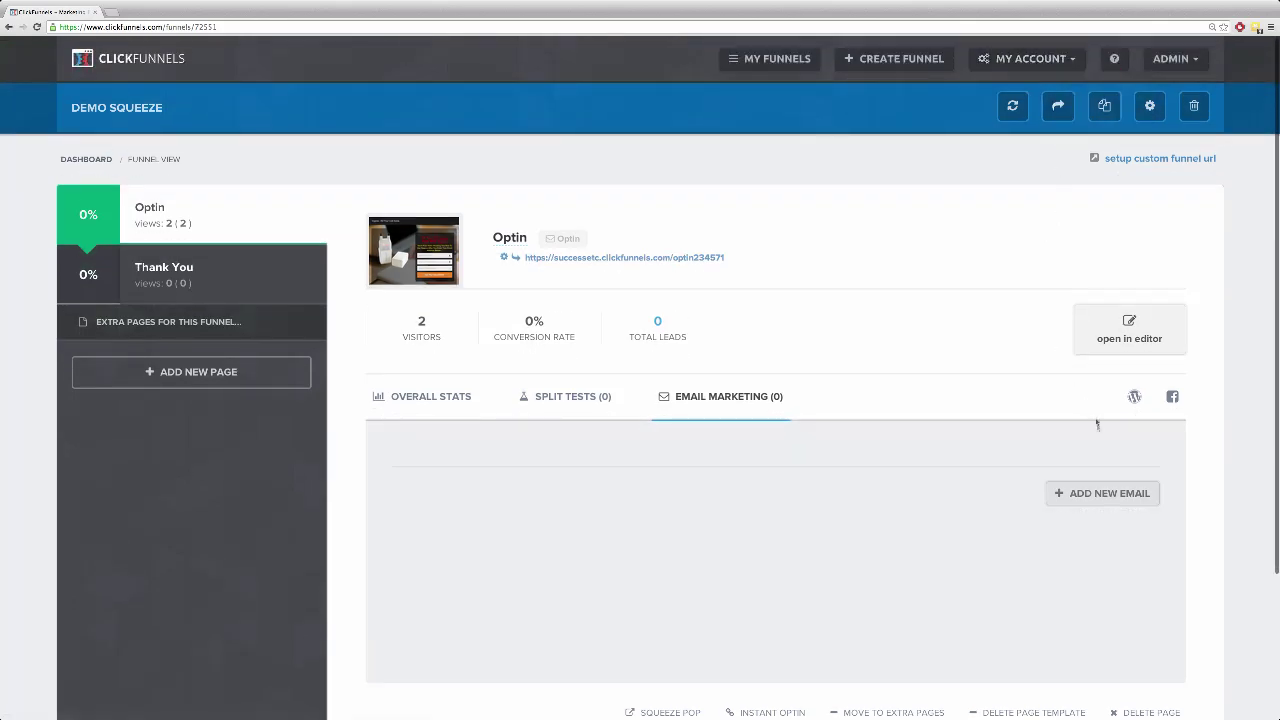
{"action": "scroll", "coordinate": [982, 455], "scroll_direction": "down", "scroll_amount": 1}
{"action": "scroll", "coordinate": [985, 453], "scroll_direction": "down", "scroll_amount": 3}
{"action": "scroll", "coordinate": [1010, 405], "scroll_direction": "up", "scroll_amount": 1}
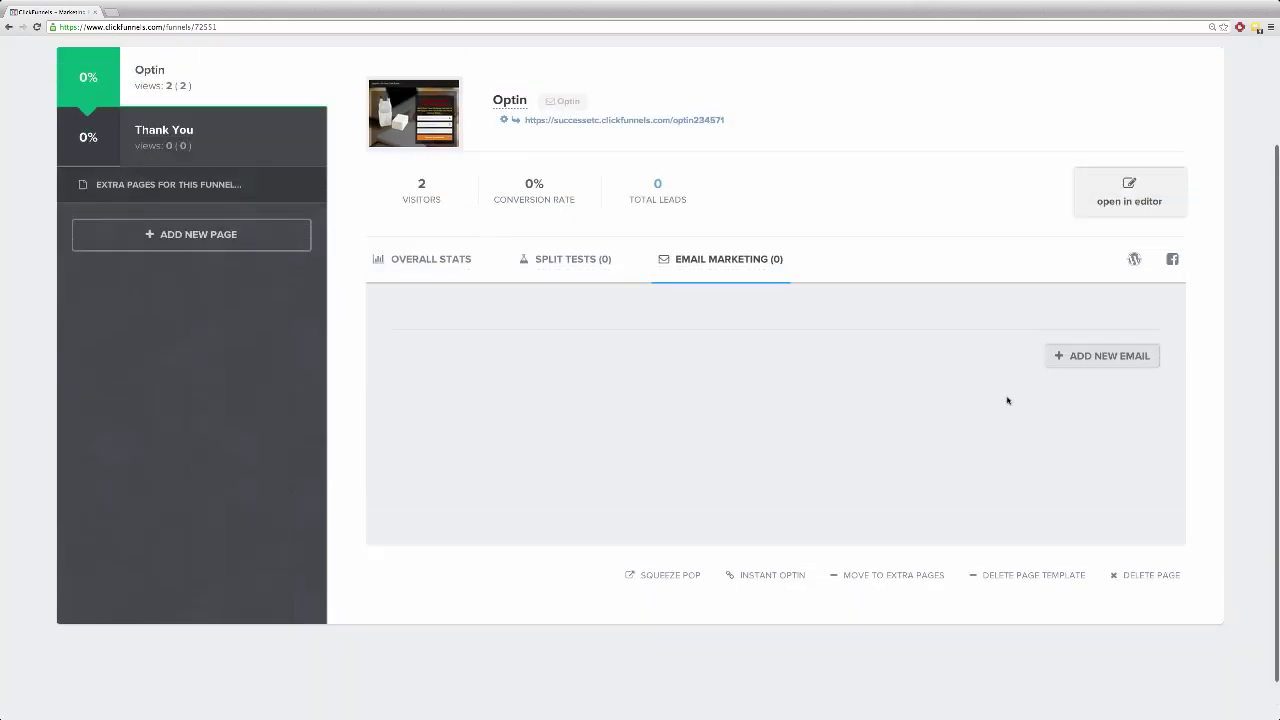
{"action": "scroll", "coordinate": [1007, 400], "scroll_direction": "up", "scroll_amount": 1}
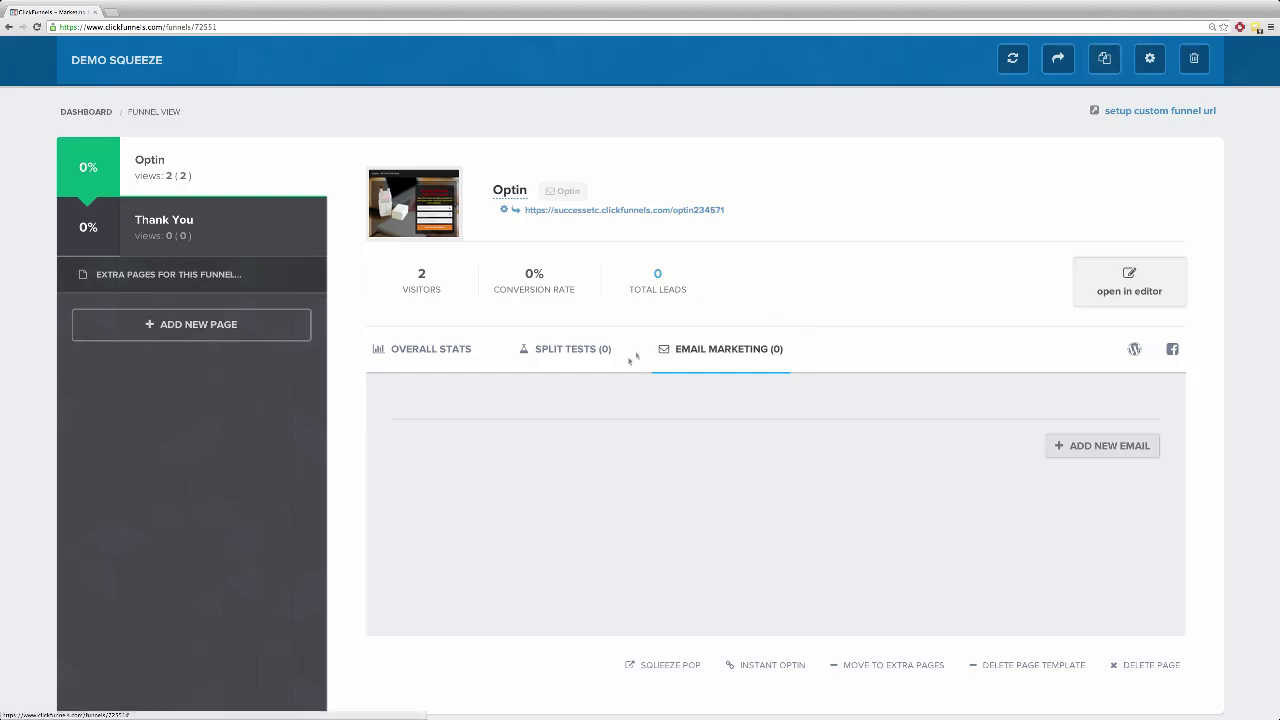
{"action": "scroll", "coordinate": [610, 390], "scroll_direction": "down", "scroll_amount": 1}
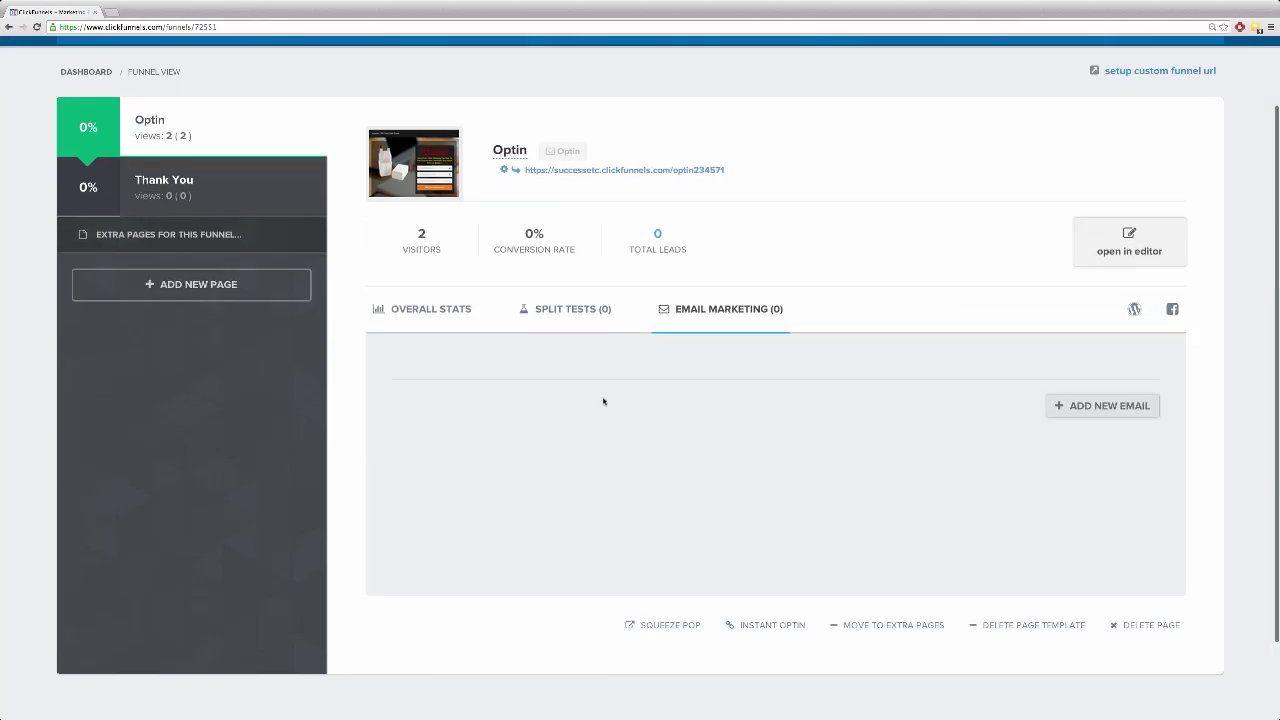
{"action": "left_click", "coordinate": [674, 625]}
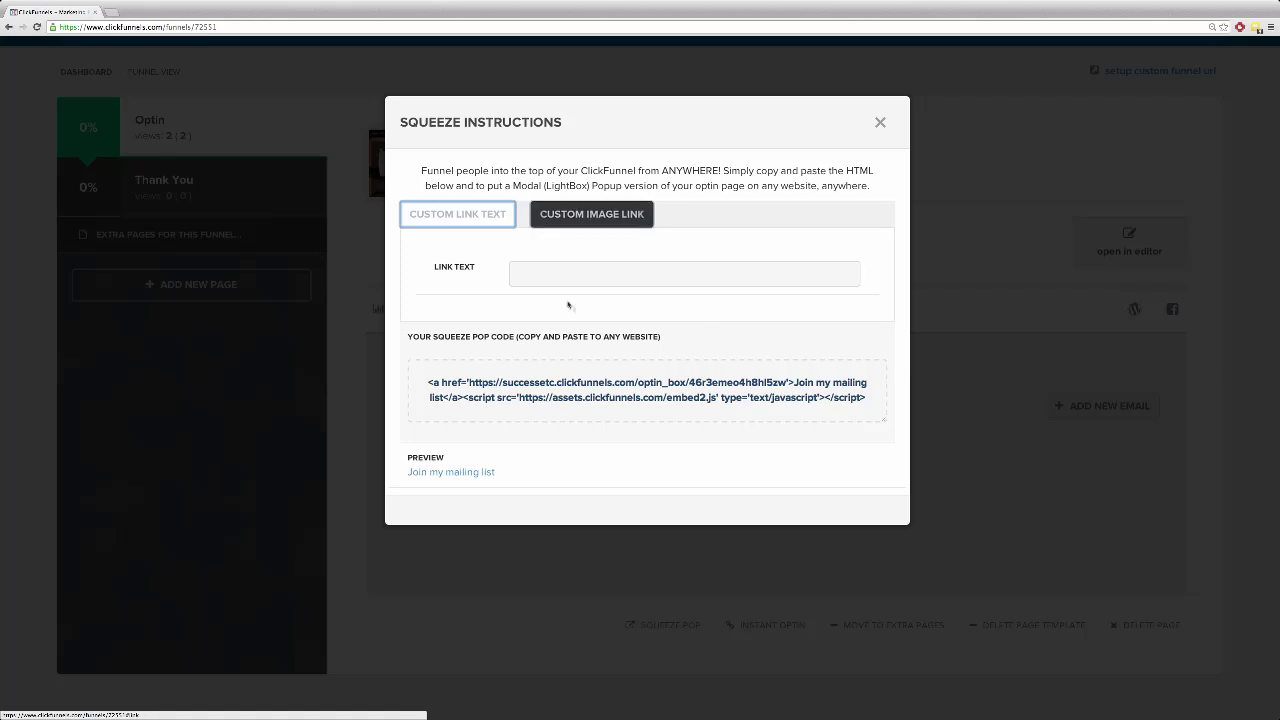
{"action": "left_click", "coordinate": [879, 123]}
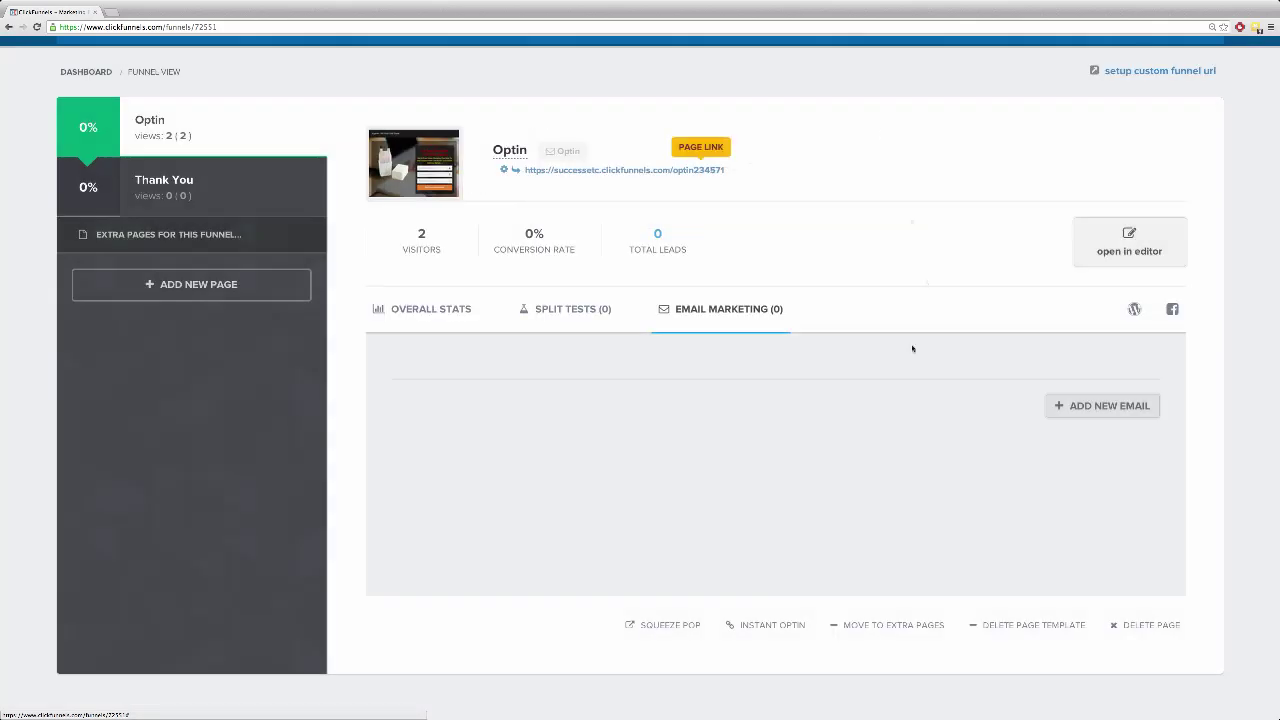
View the Instant Optin setup, highlight its optin link, and close the dialog.
{"action": "left_click", "coordinate": [781, 627]}
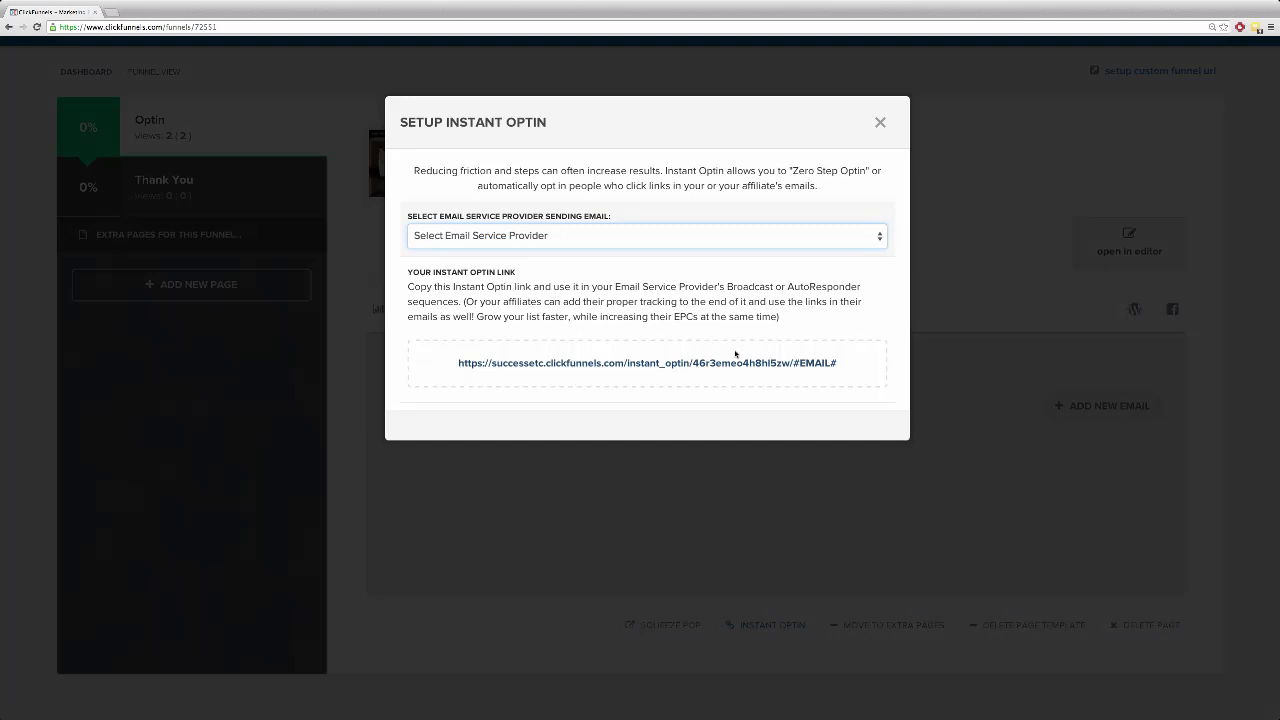
{"action": "left_click_drag", "start_coordinate": [843, 367], "coordinate": [454, 363]}
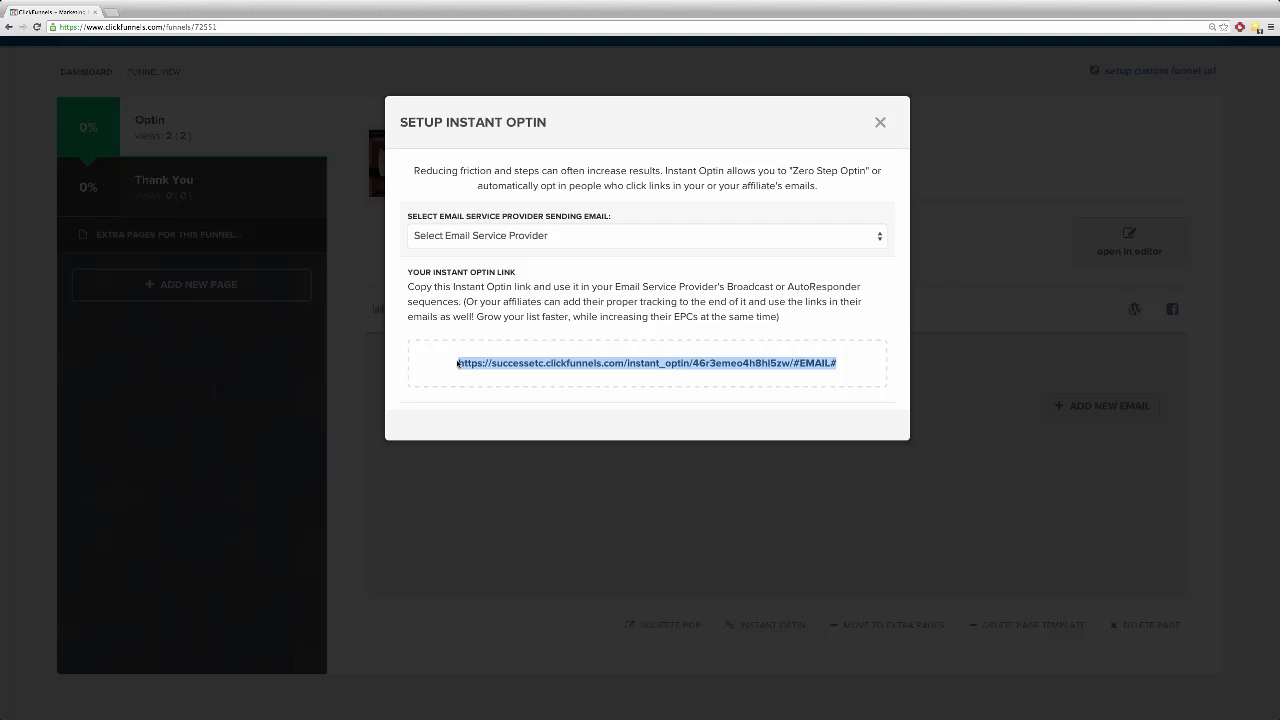
{"action": "left_click", "coordinate": [880, 122]}
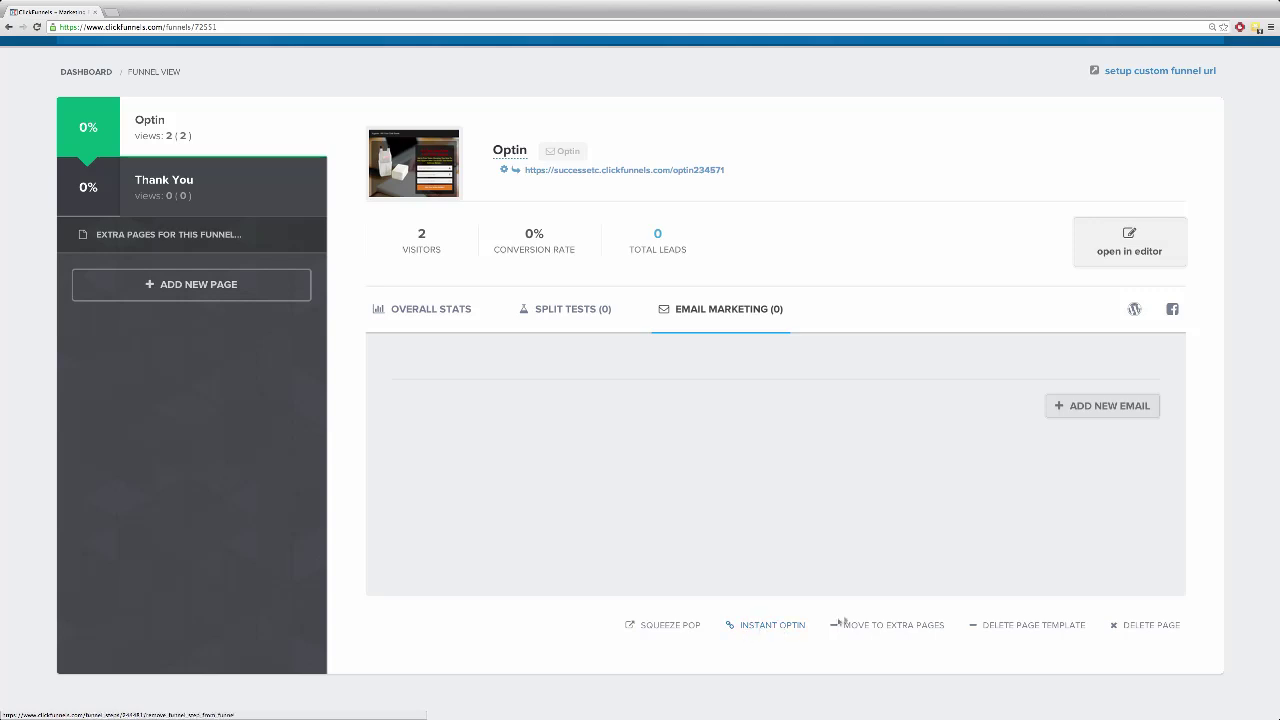
Display the share link of the Demo Squeeze funnel, highlight the URL, and close the dialog.
{"action": "scroll", "coordinate": [780, 537], "scroll_direction": "up", "scroll_amount": 2}
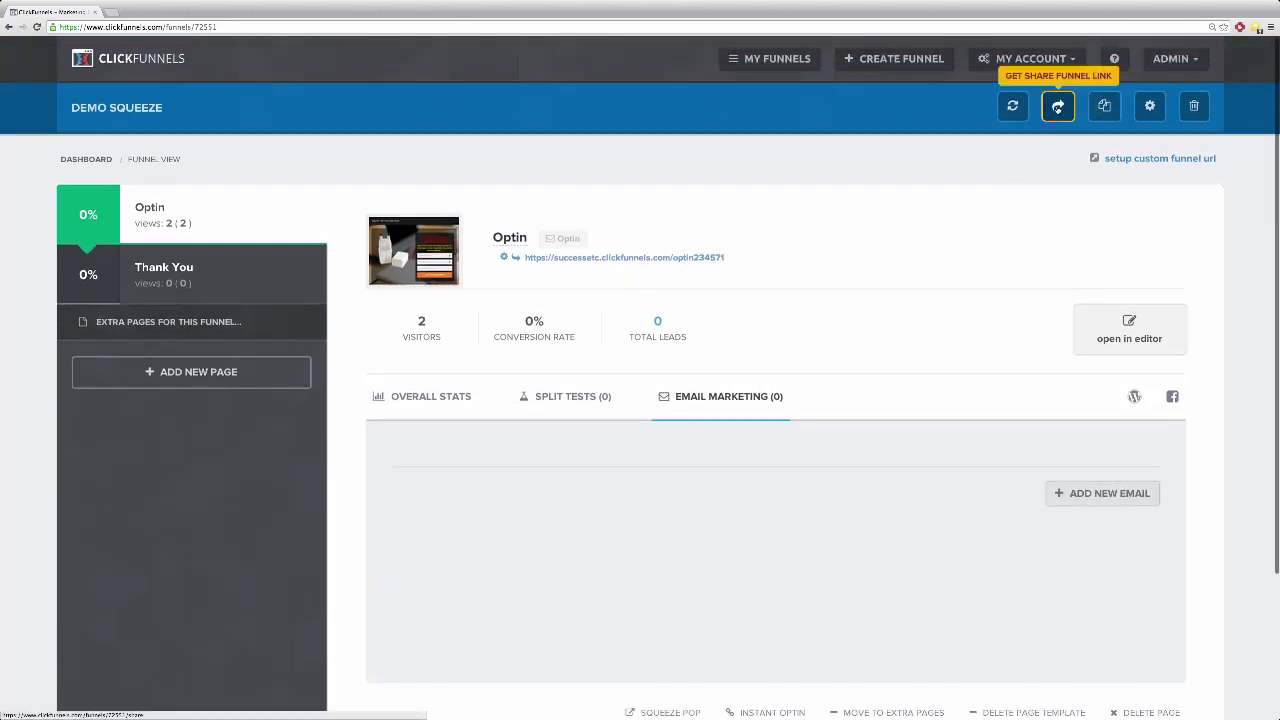
{"action": "left_click", "coordinate": [1057, 107]}
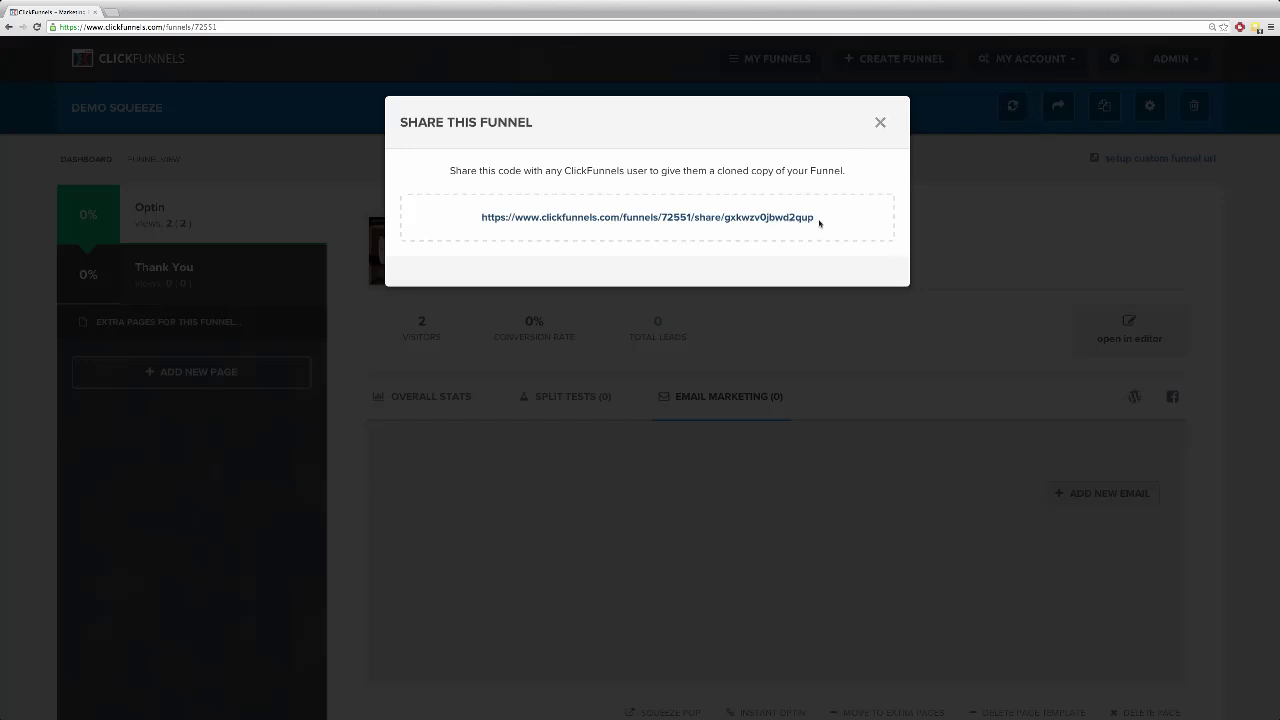
{"action": "left_click_drag", "start_coordinate": [816, 219], "coordinate": [478, 219]}
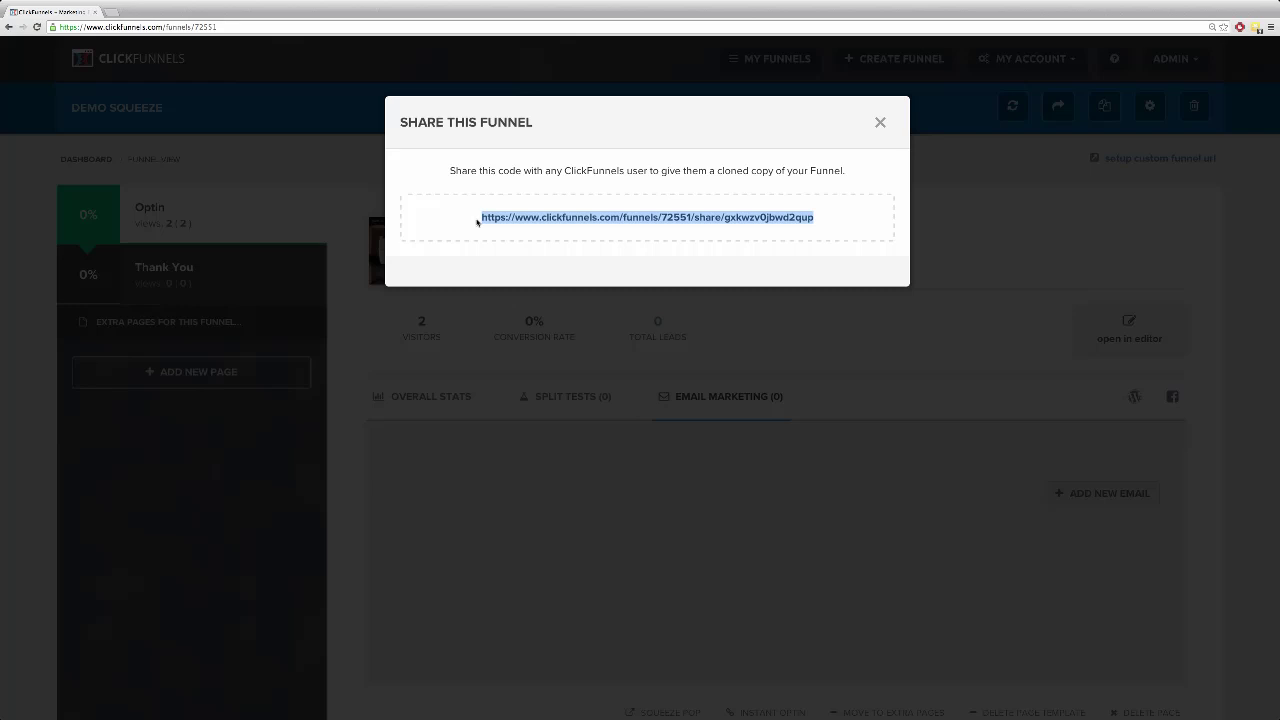
{"action": "right_click", "coordinate": [532, 216]}
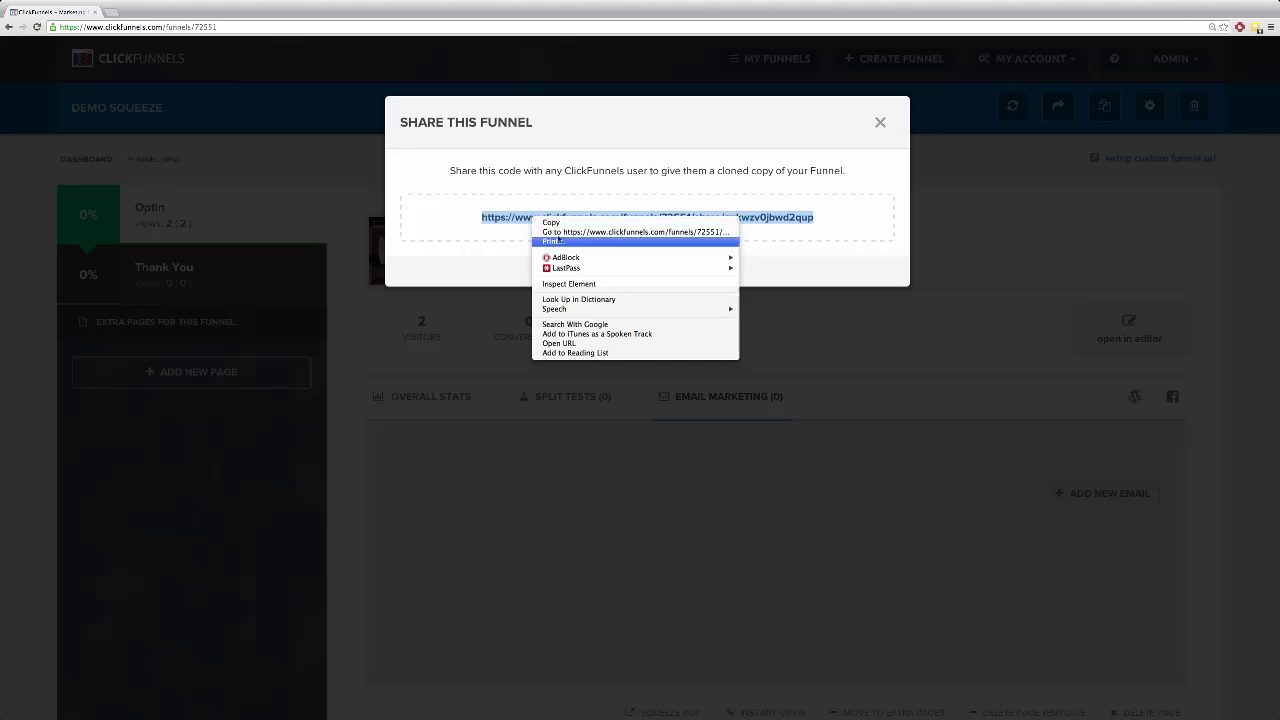
{"action": "left_click", "coordinate": [840, 188]}
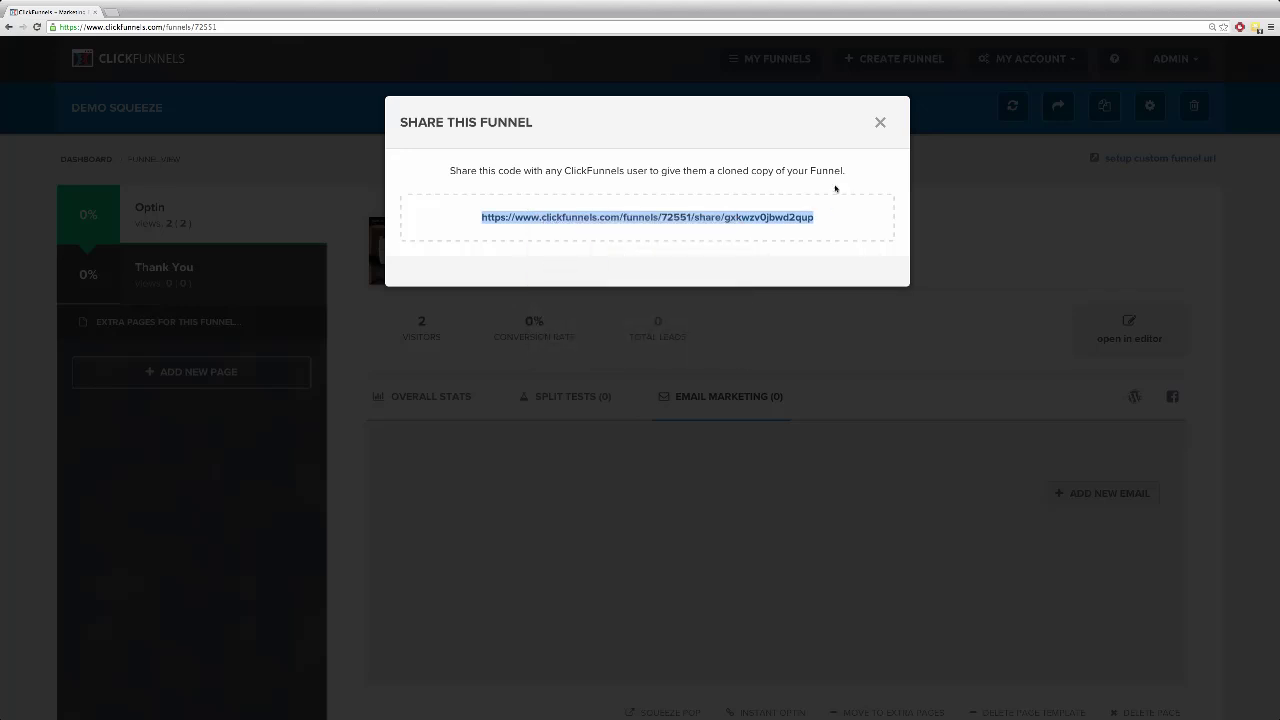
{"action": "left_click", "coordinate": [880, 123]}
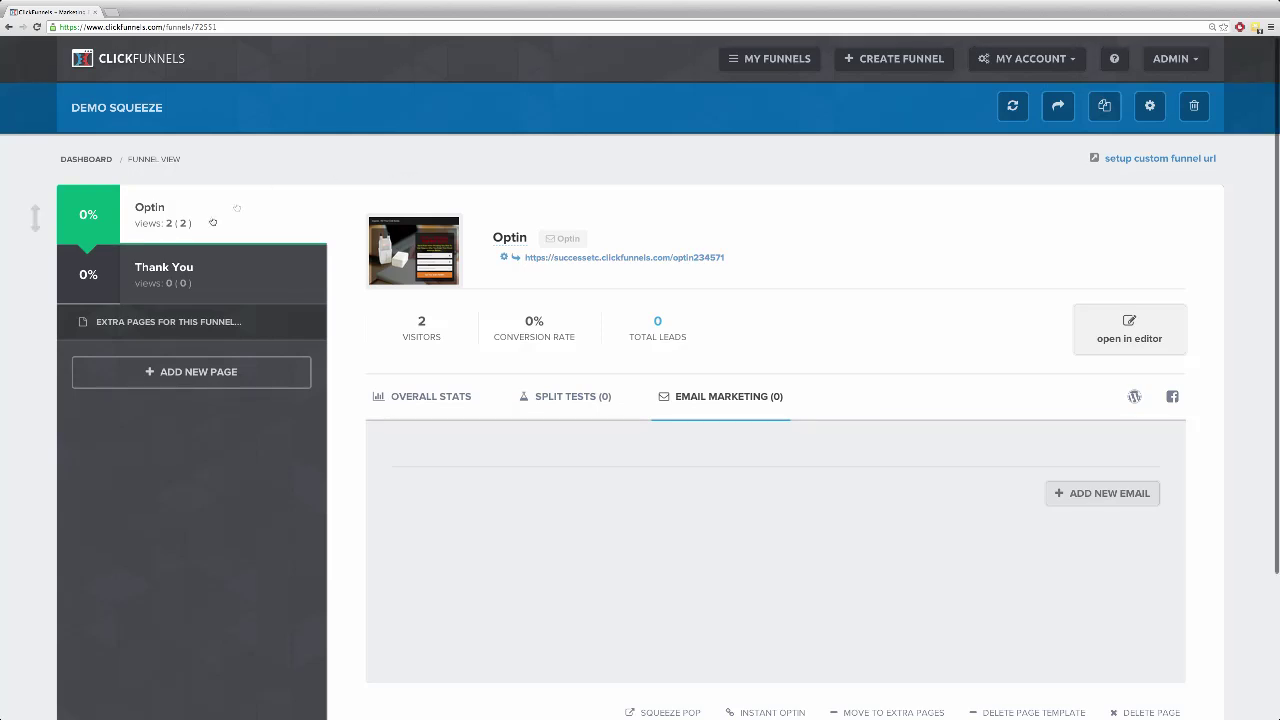
Leave the Demo Squeeze funnel for the list of all funnels and start creating a new funnel.
{"action": "left_click", "coordinate": [171, 269]}
{"action": "left_click", "coordinate": [182, 209]}
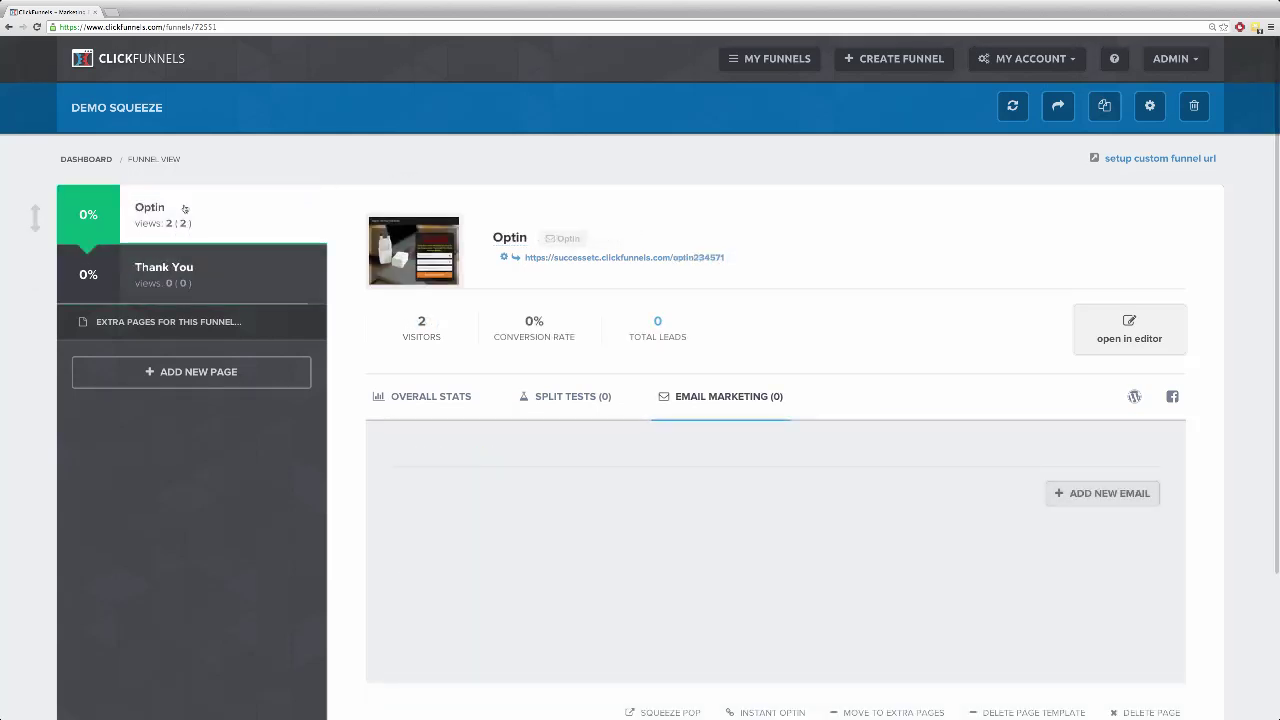
{"action": "left_click", "coordinate": [750, 60]}
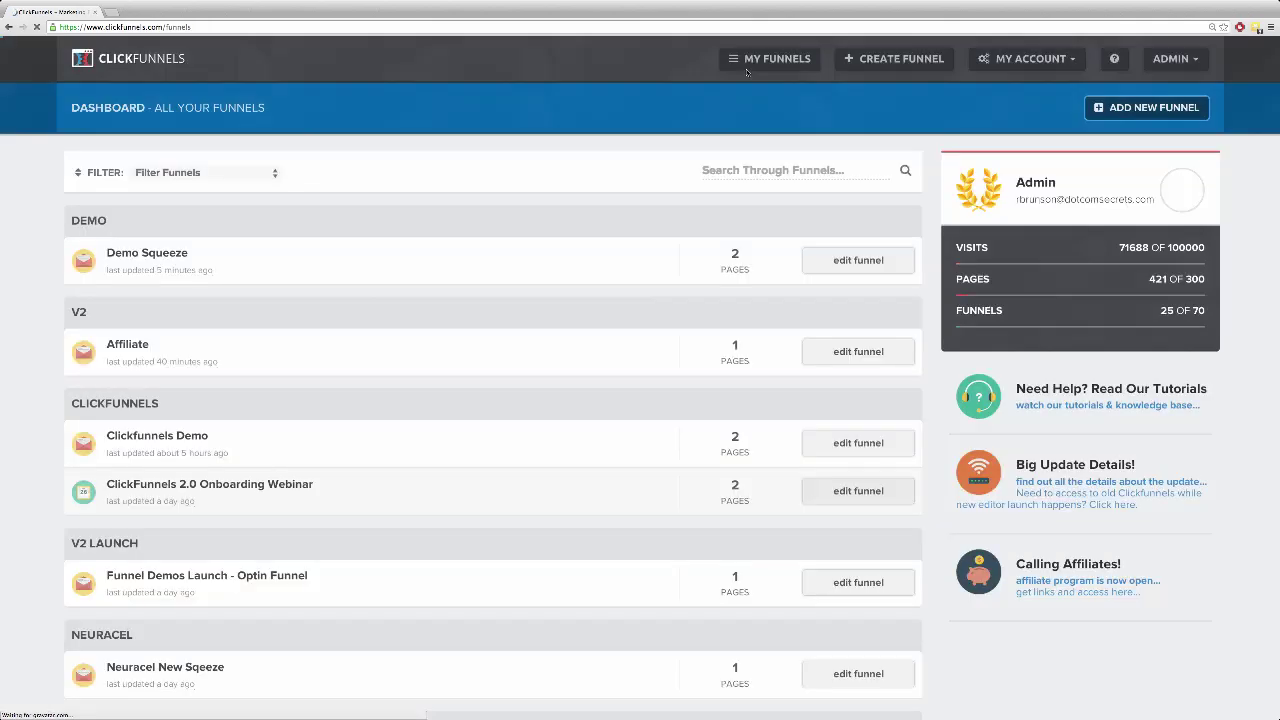
{"action": "left_click", "coordinate": [892, 62]}
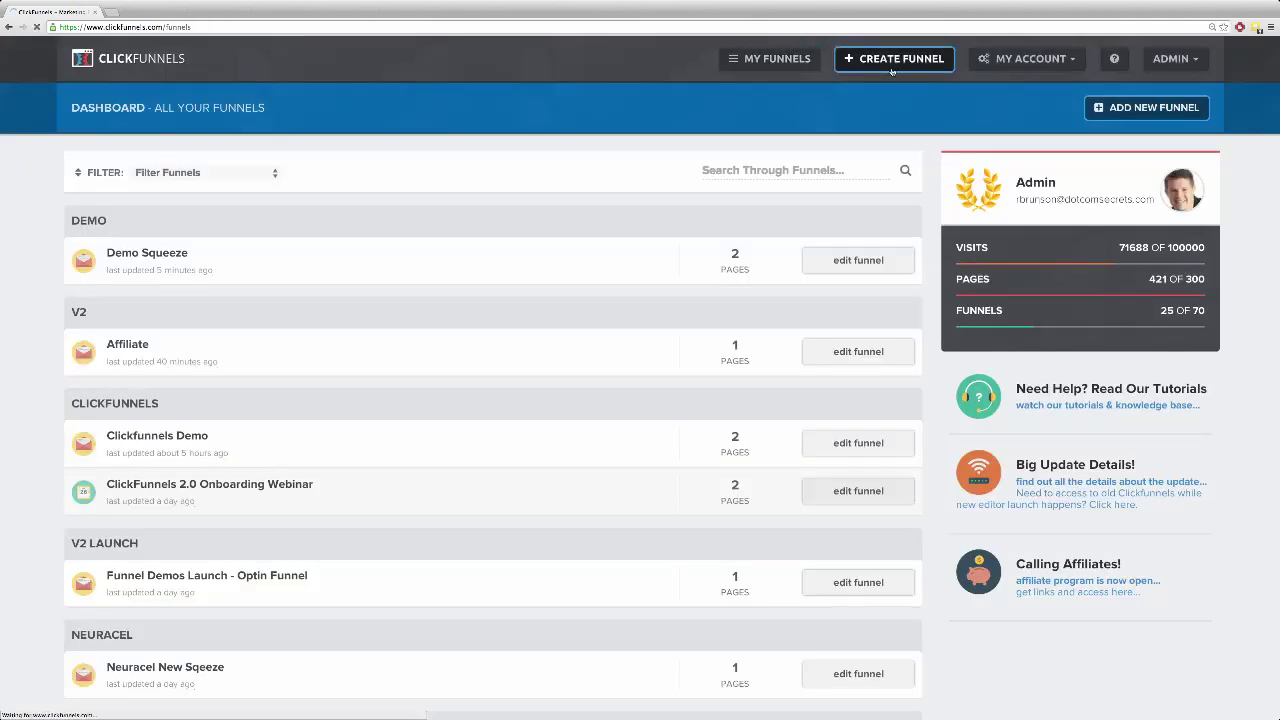